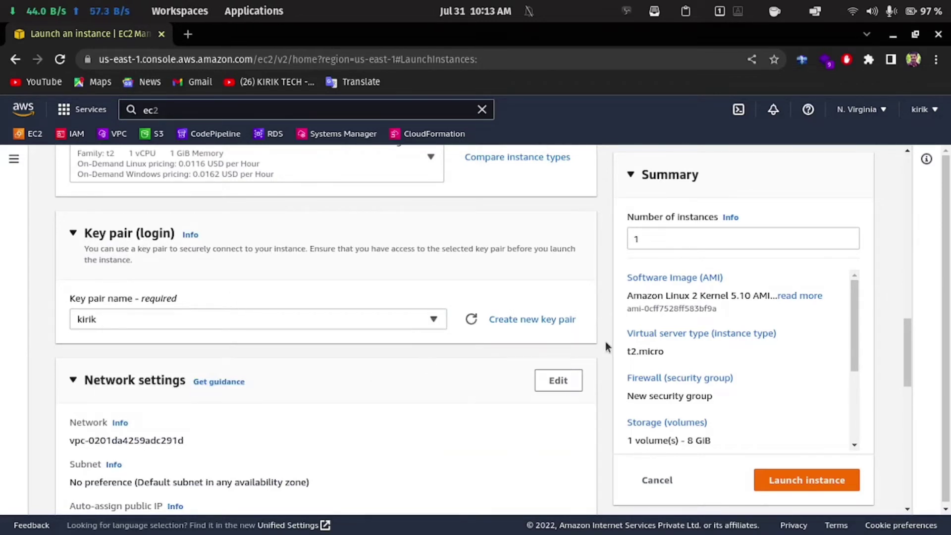
- Open the network settings for editing and select the default VPC with the 172.31.0.0/16 range
scroll(310, 464, "down", 3)
scroll(282, 384, "down", 3)
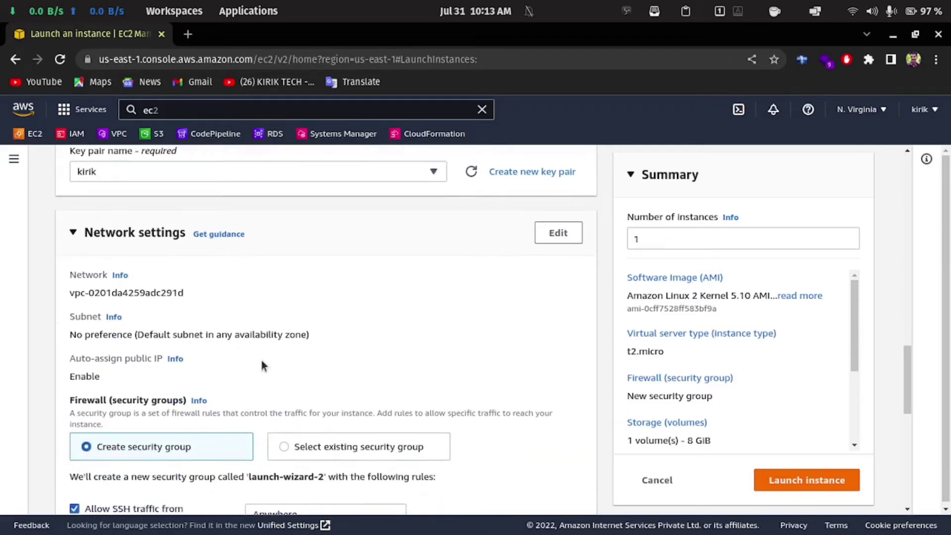
left_click(559, 233)
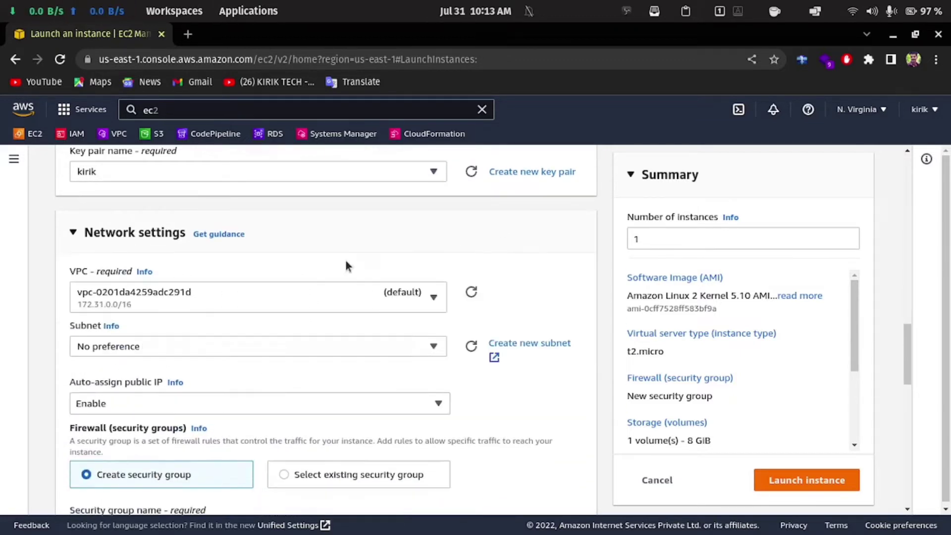
left_click(252, 293)
left_click(313, 307)
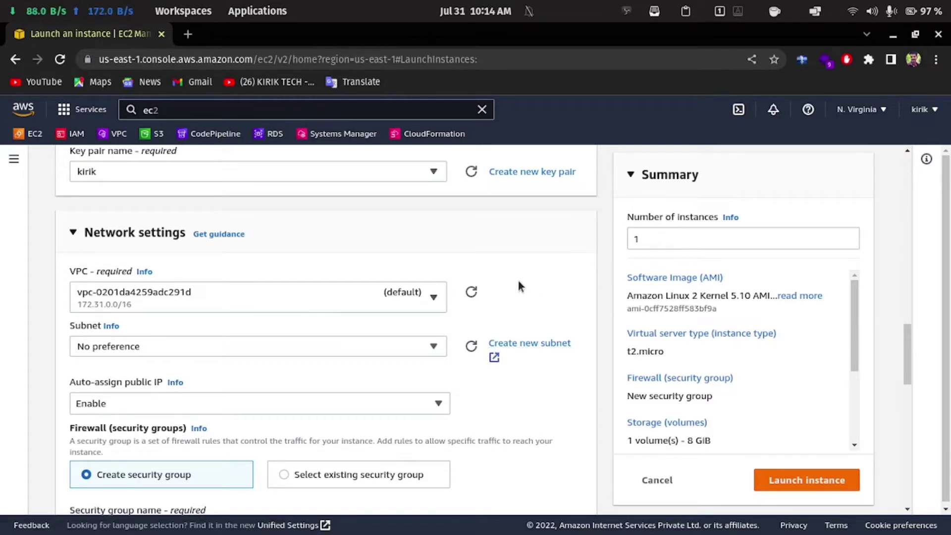
scroll(504, 287, "down", 2)
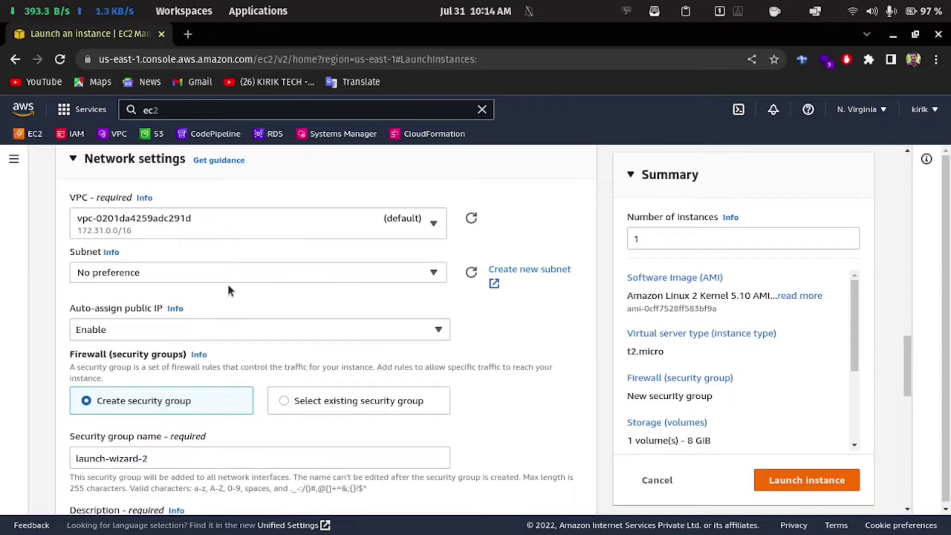
left_click(280, 278)
left_click(212, 340)
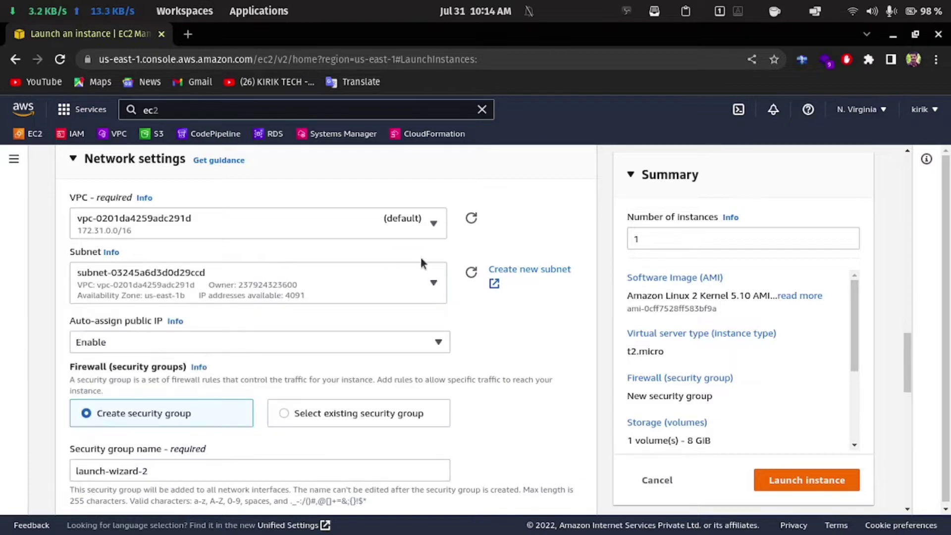
left_click(385, 272)
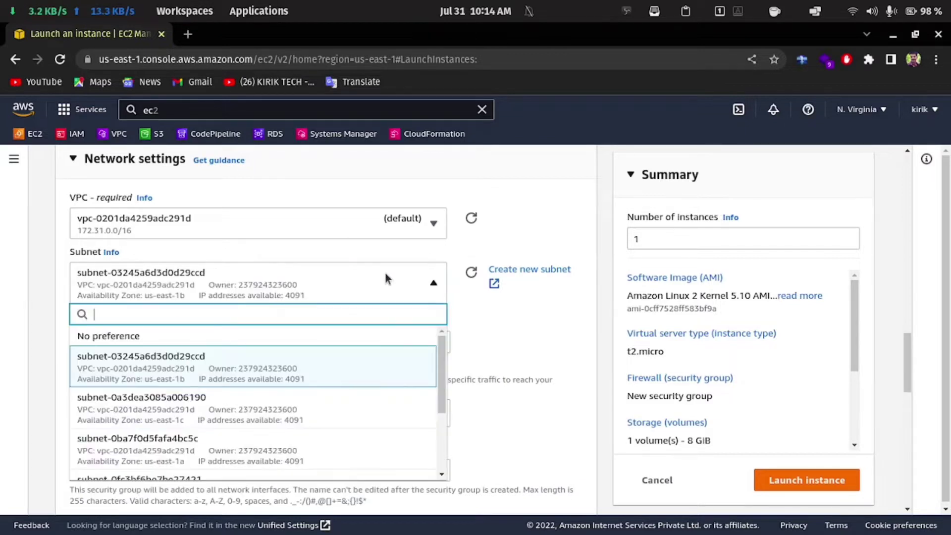
left_click(187, 337)
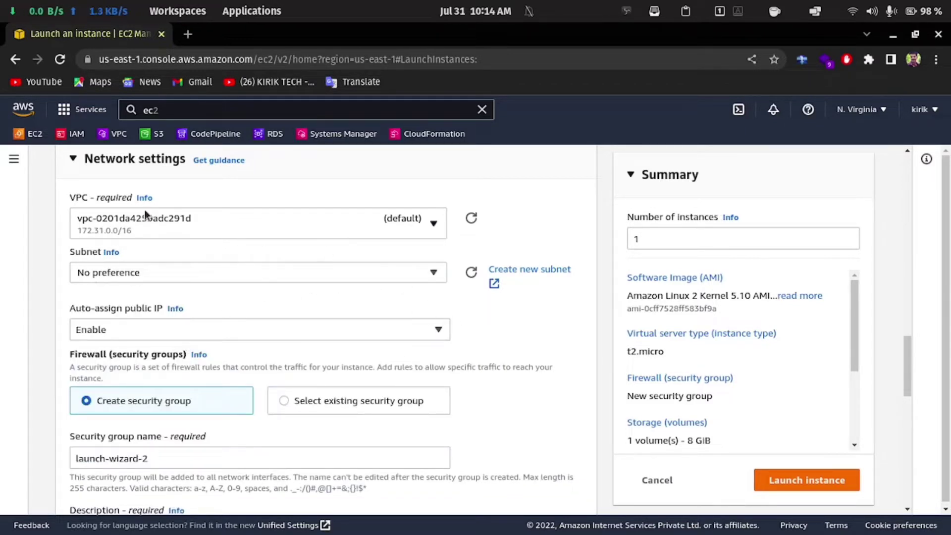
scroll(252, 235, "up", 2)
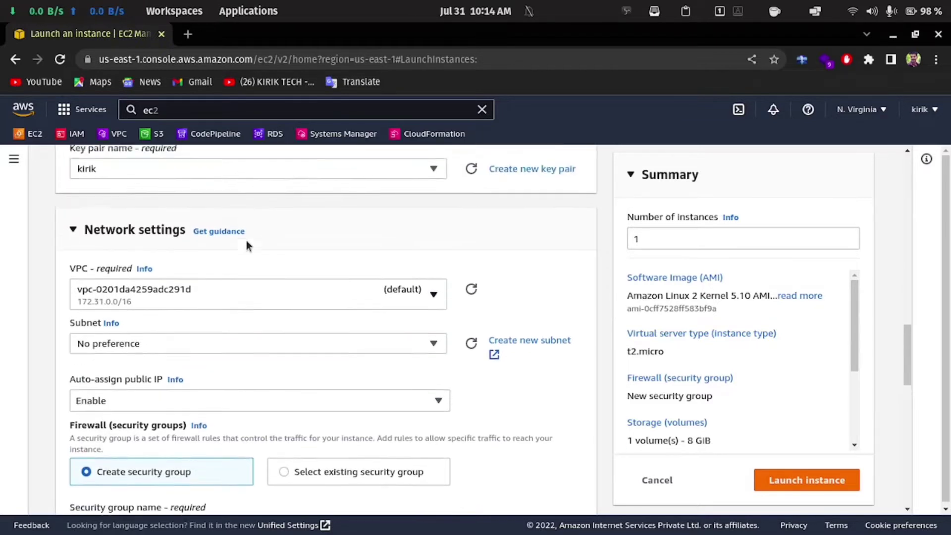
left_click(210, 343)
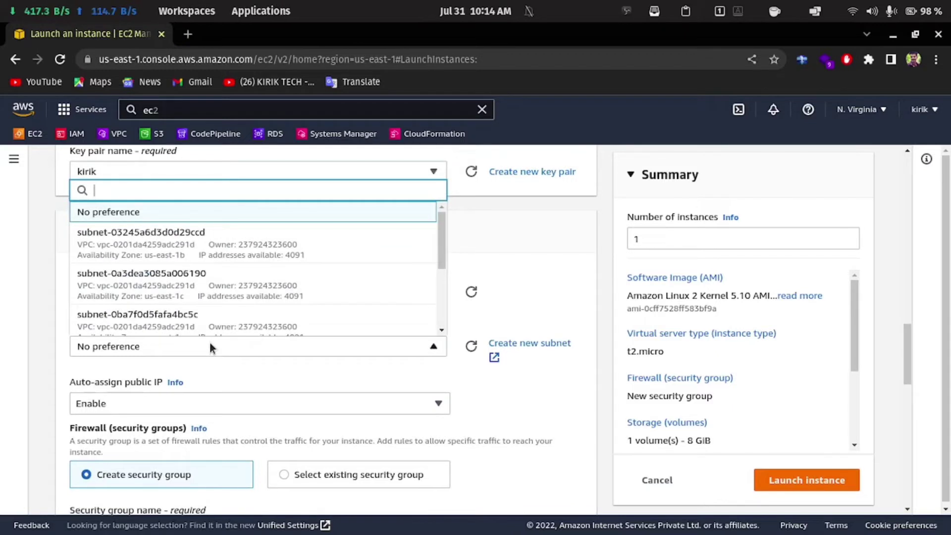
left_click(473, 396)
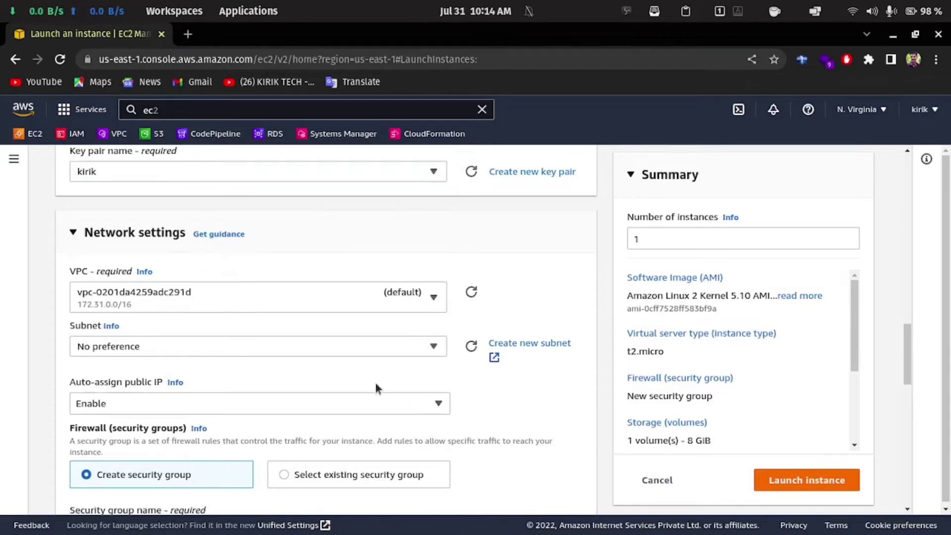
- Name the new security group "web" in the network settings
scroll(389, 365, "down", 1)
scroll(390, 364, "down", 2)
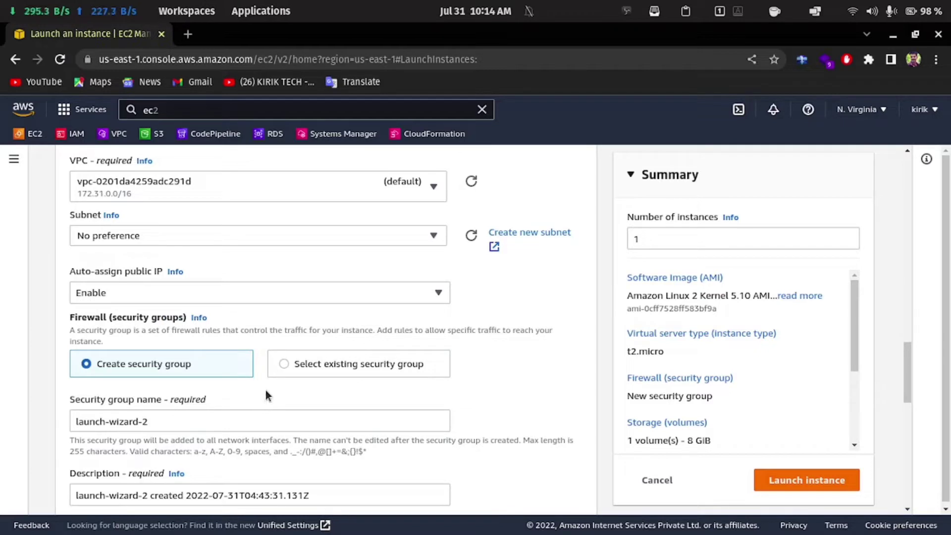
scroll(475, 367, "down", 1)
left_click_drag(177, 390, 72, 388)
key("ctrl+a")
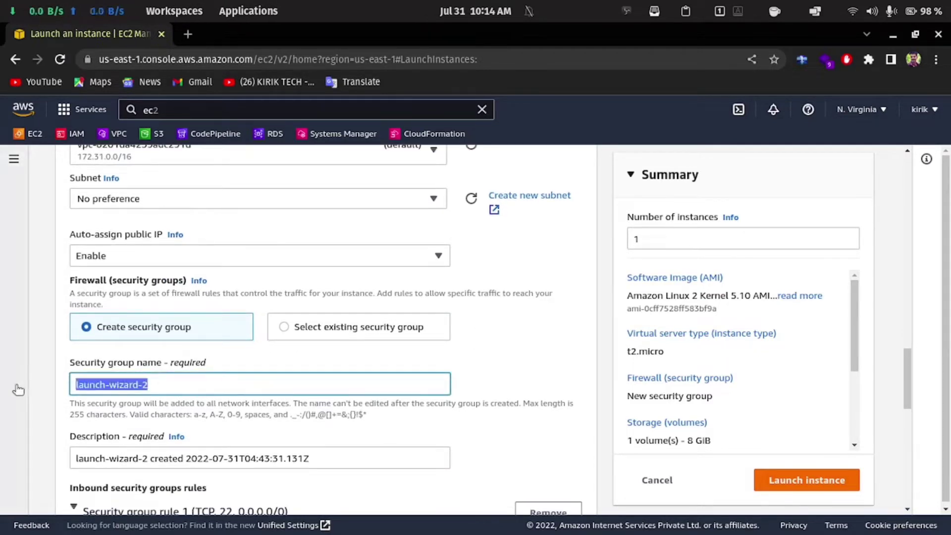
type("web")
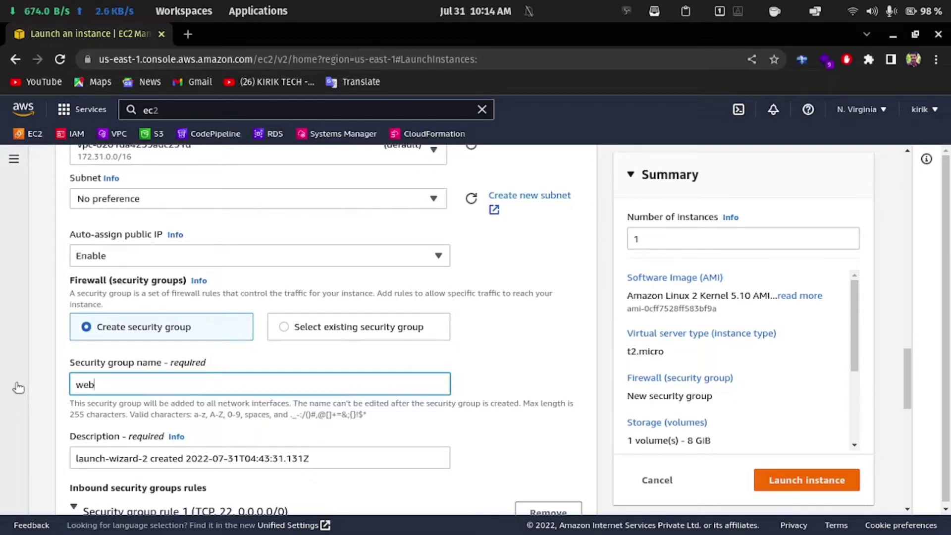
left_click(615, 390)
- Add a second inbound security group rule of type HTTP with source 0.0.0.0/0
scroll(517, 384, "down", 3)
scroll(518, 383, "down", 2)
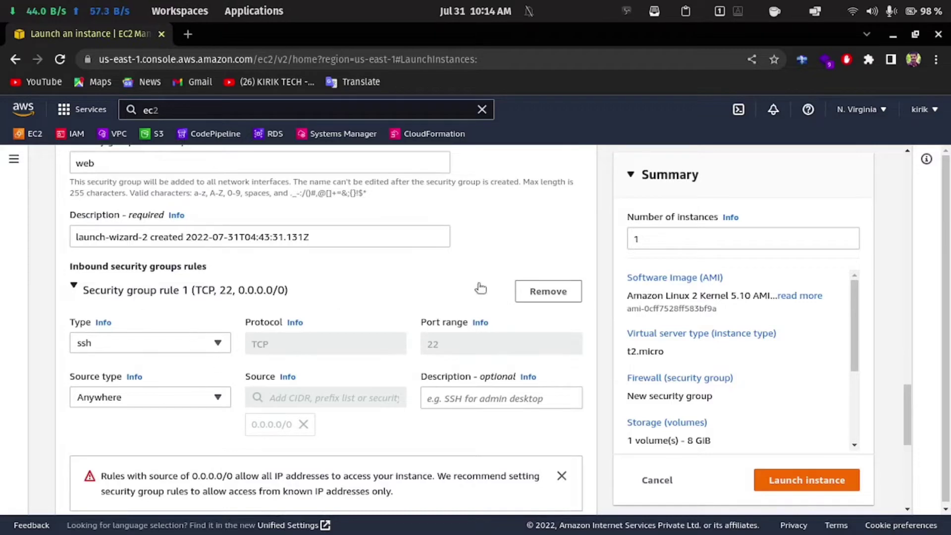
scroll(409, 456, "down", 2)
left_click(191, 430)
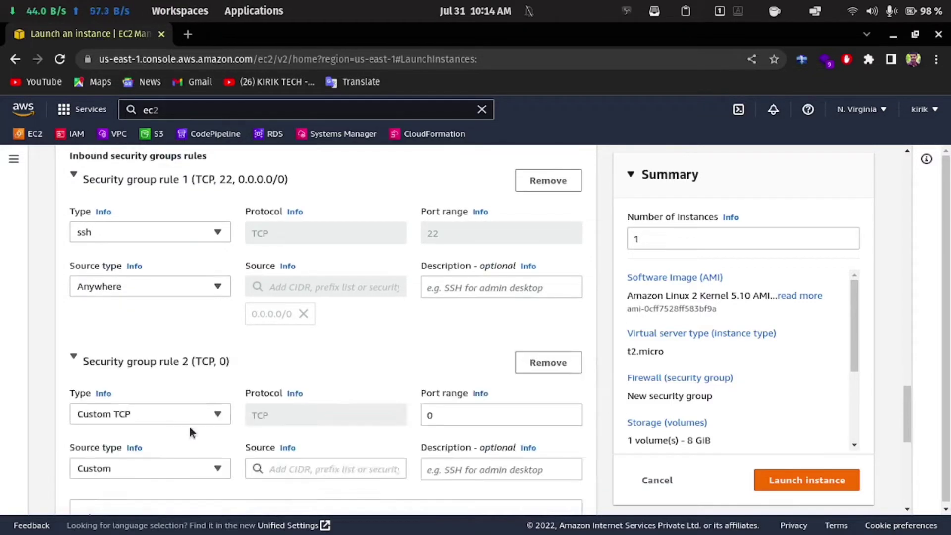
scroll(188, 431, "down", 2)
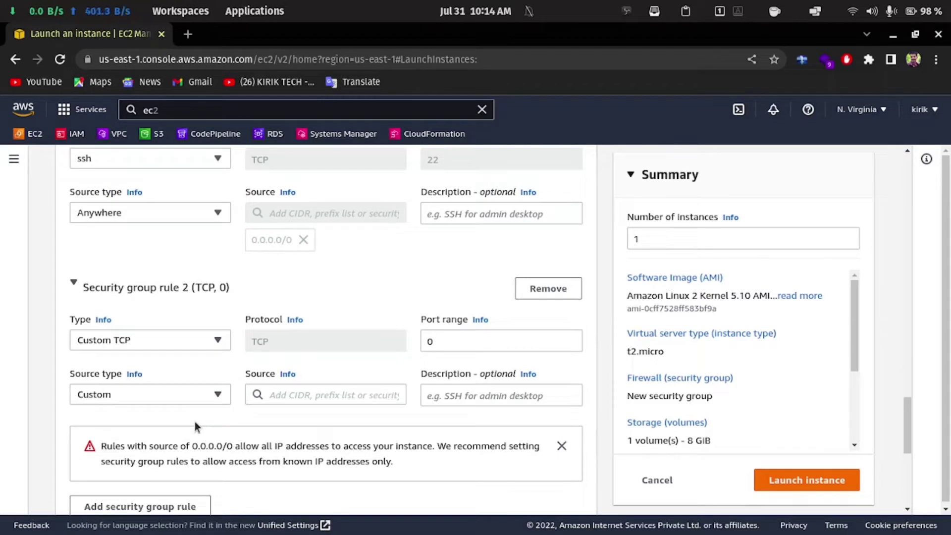
left_click(197, 345)
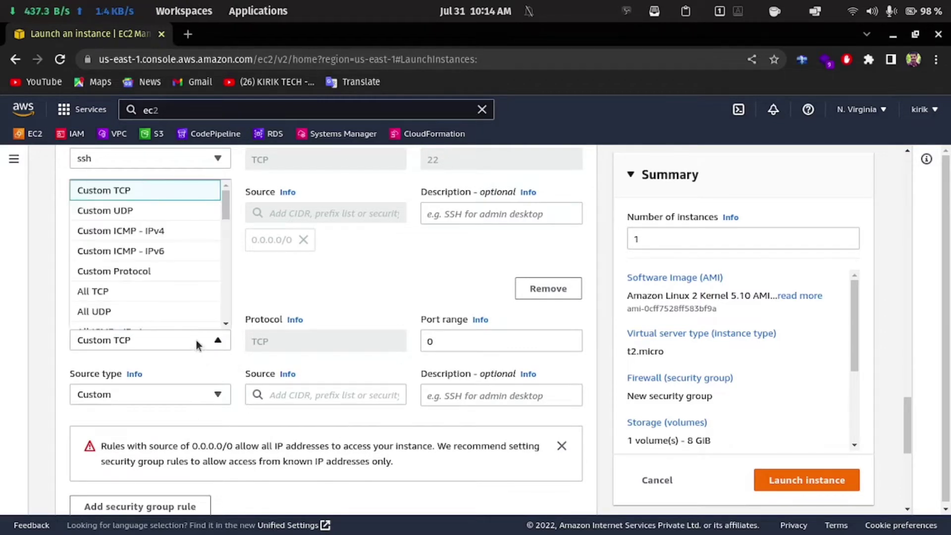
key("h")
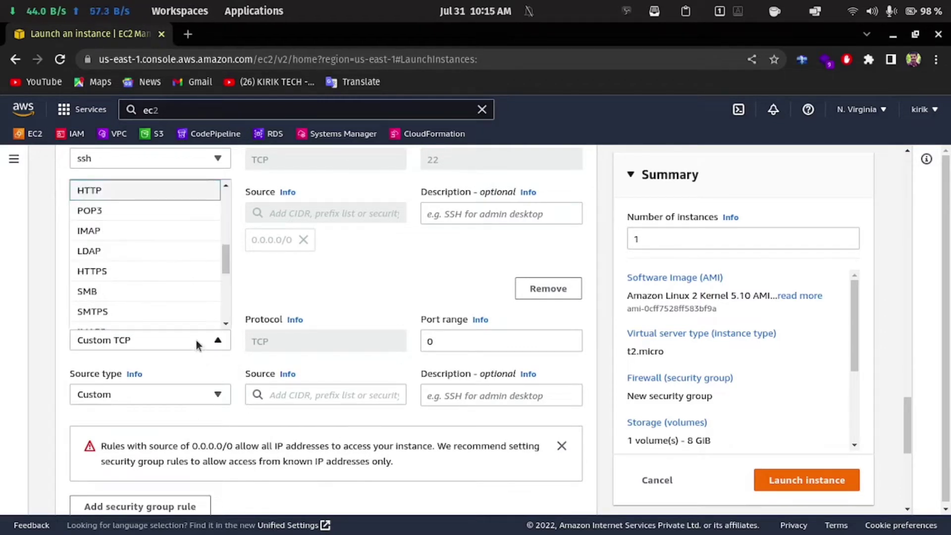
left_click(161, 188)
left_click(360, 394)
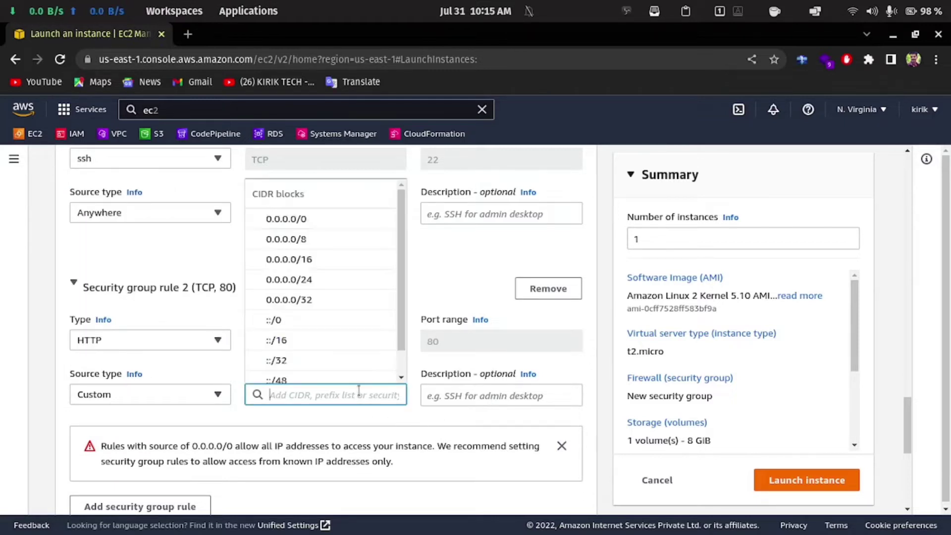
left_click(320, 218)
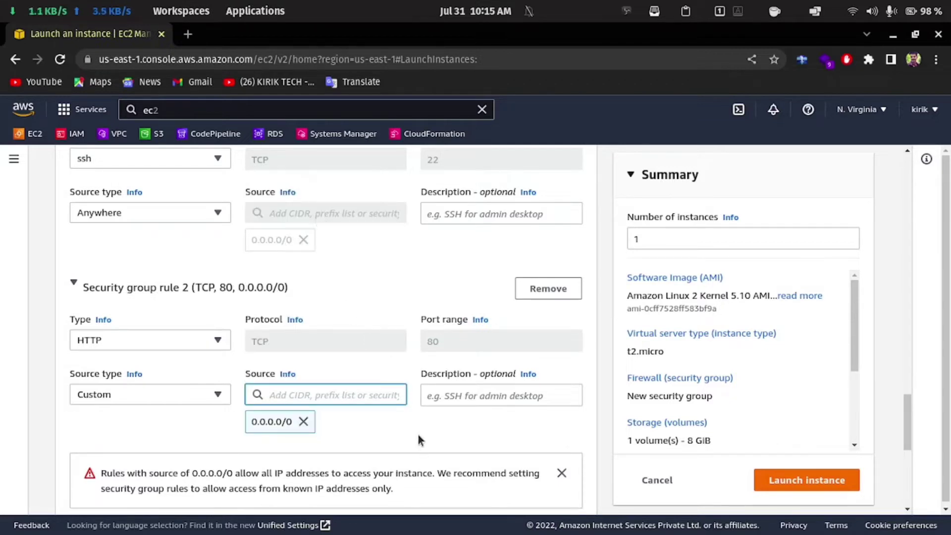
- Replace the security group description with "web" and collapse the SSH rule
scroll(276, 332, "up", 5)
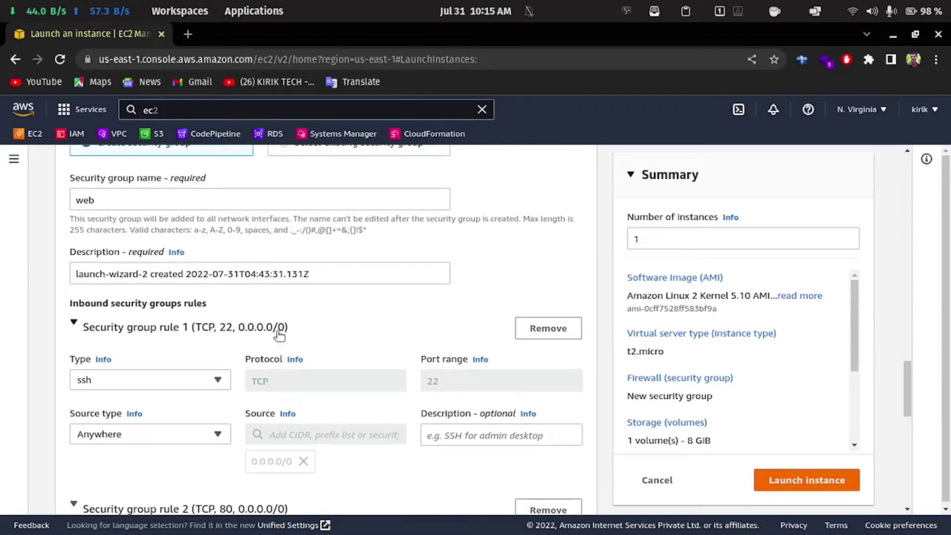
left_click_drag(331, 272, 44, 275)
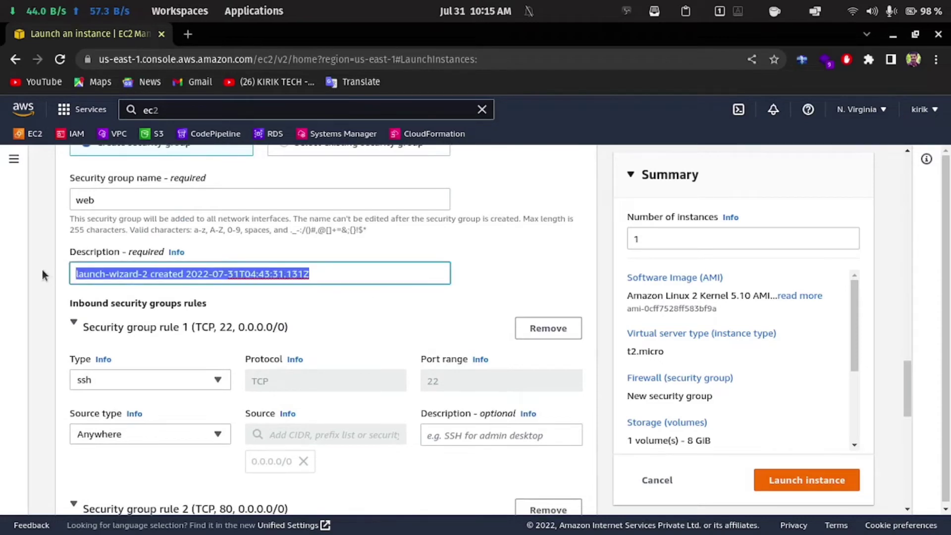
type("web")
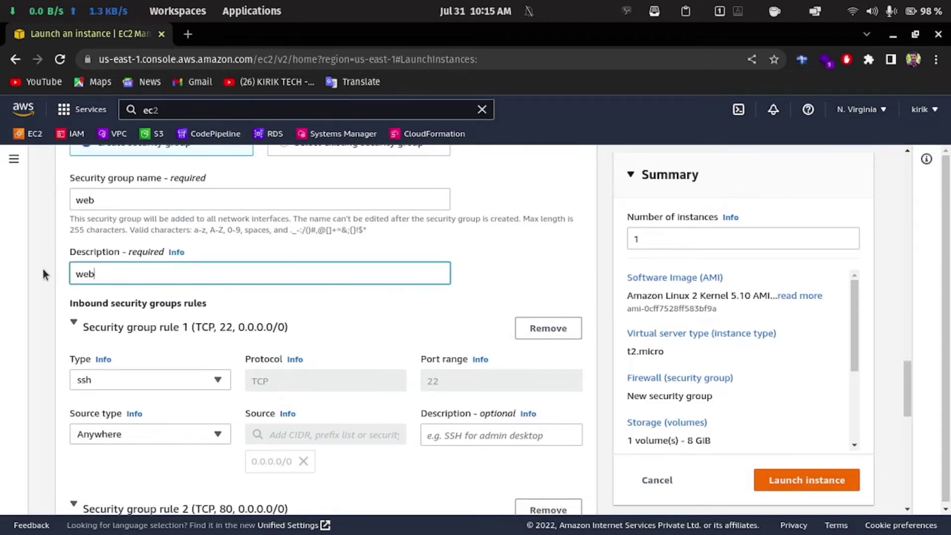
left_click(389, 330)
- Set the number of instances to launch to 2
scroll(155, 389, "down", 3)
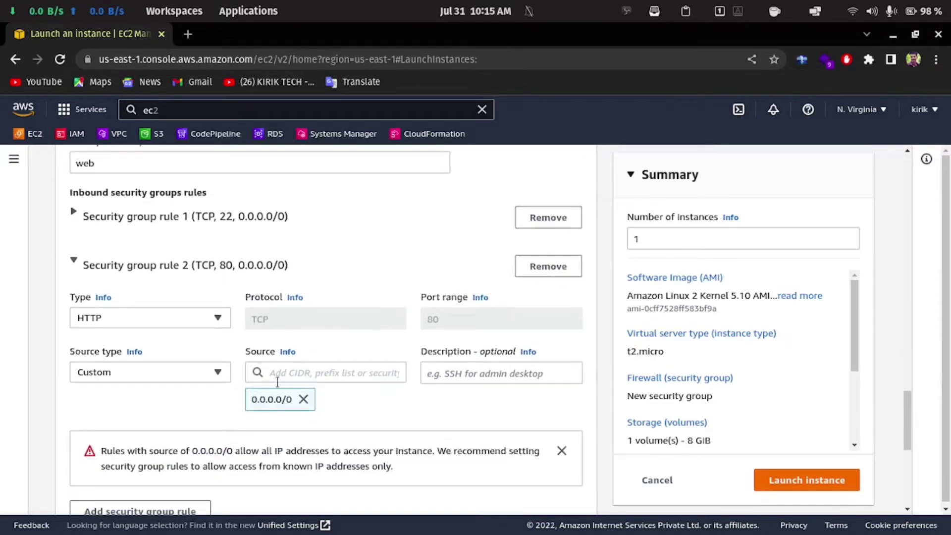
scroll(277, 400, "down", 2)
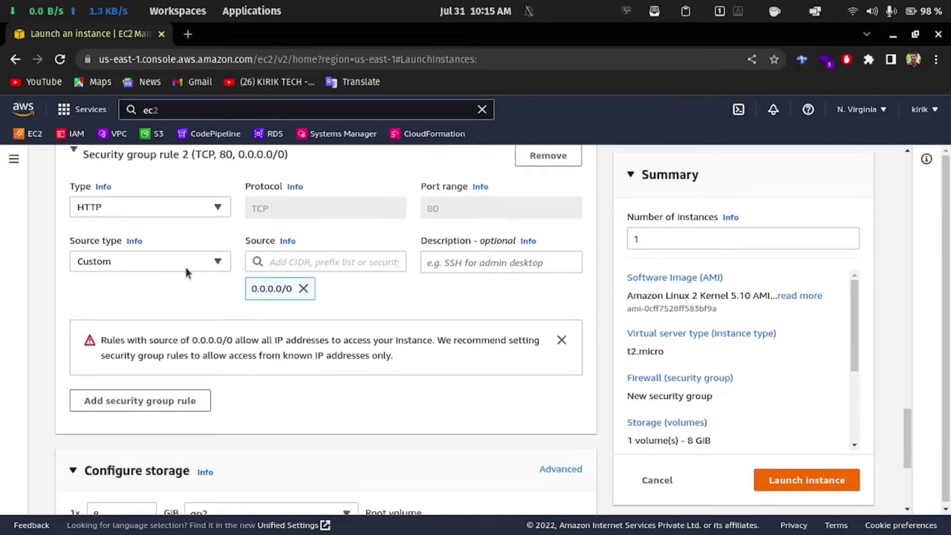
scroll(303, 281, "down", 3)
scroll(159, 381, "down", 2)
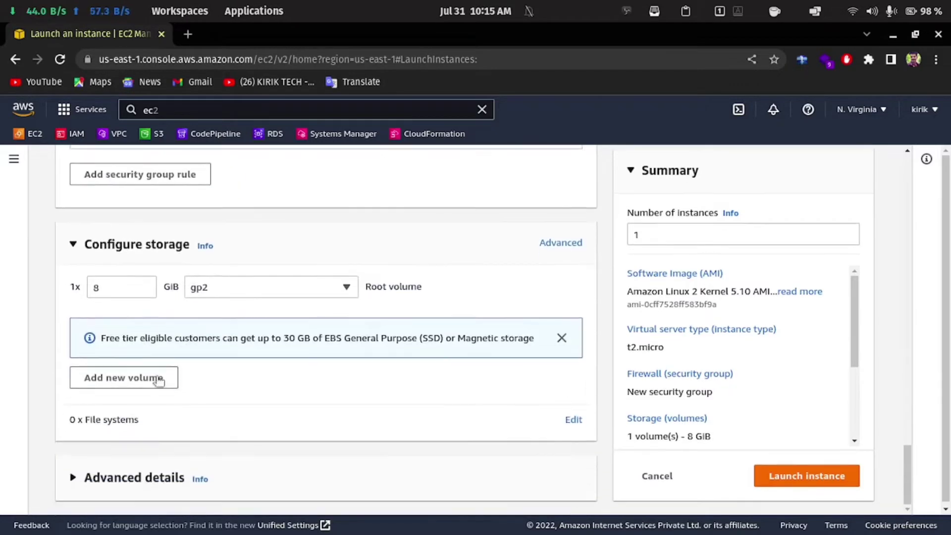
scroll(279, 349, "up", 3)
scroll(480, 272, "up", 6)
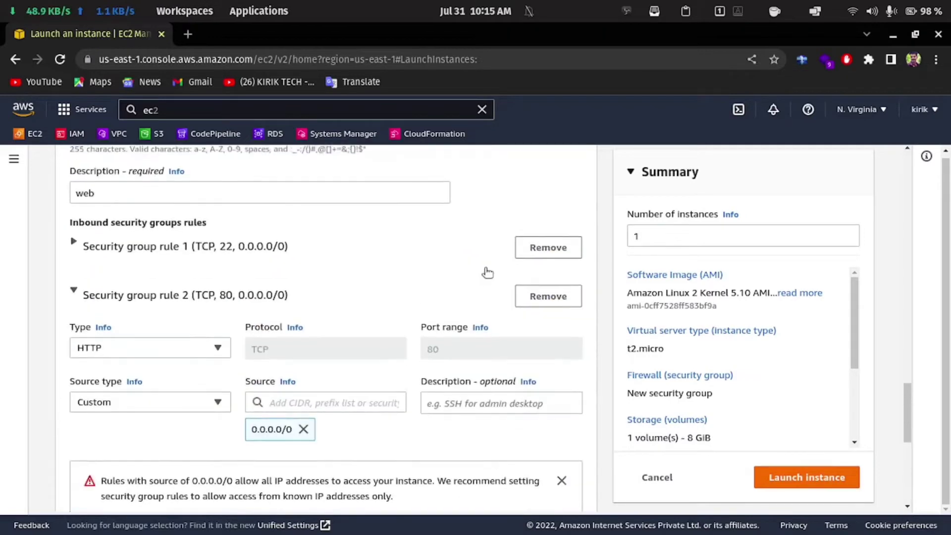
left_click(654, 239)
key("BackSpace")
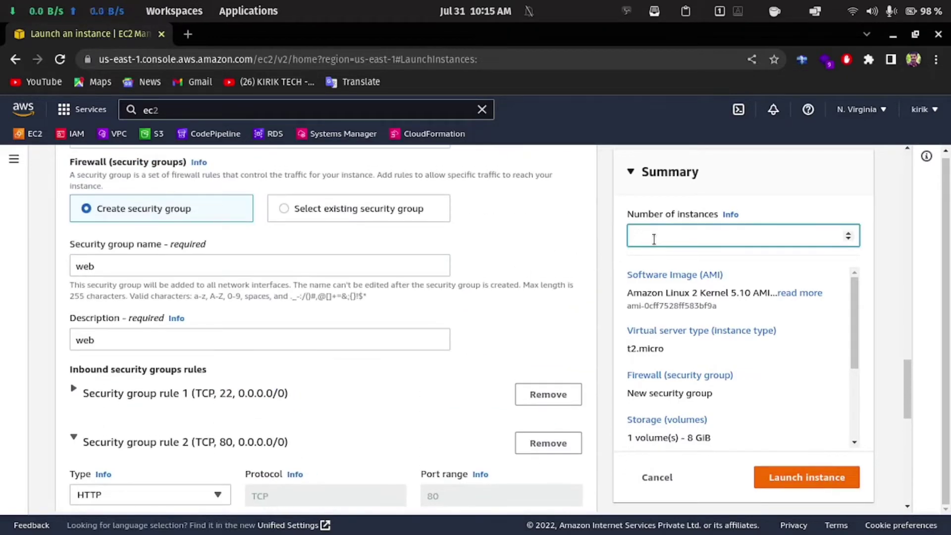
type("2")
left_click(502, 329)
- Expand the advanced details and enter a user data script with the lines "#!/bin/bash", "yum update -y" and "yum install httpd -y"
scroll(495, 337, "down", 5)
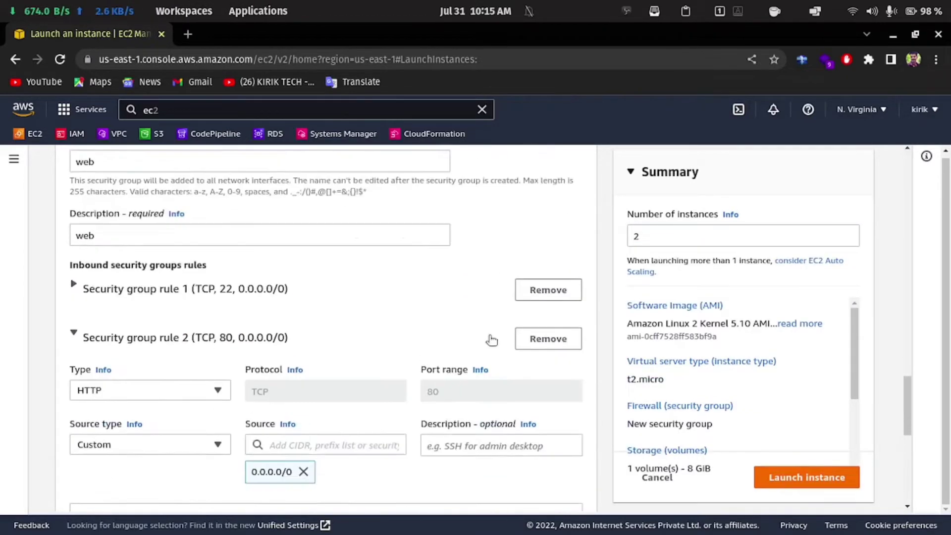
scroll(471, 349, "down", 3)
scroll(456, 364, "down", 2)
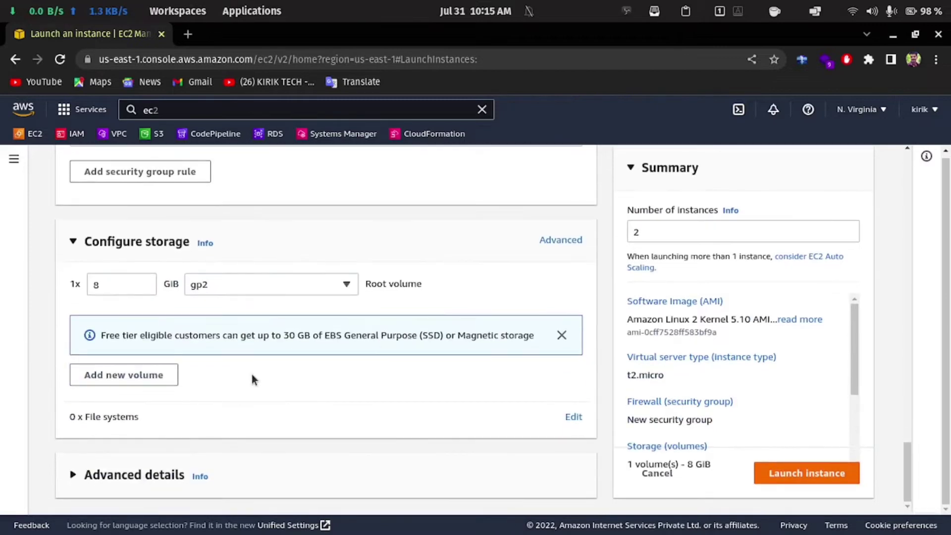
left_click(138, 471)
scroll(138, 468, "down", 18)
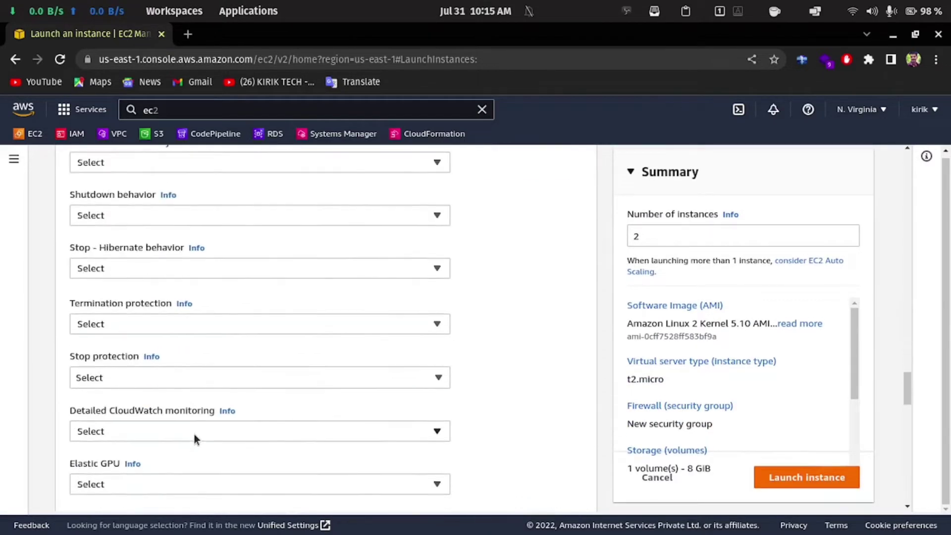
scroll(197, 435, "down", 15)
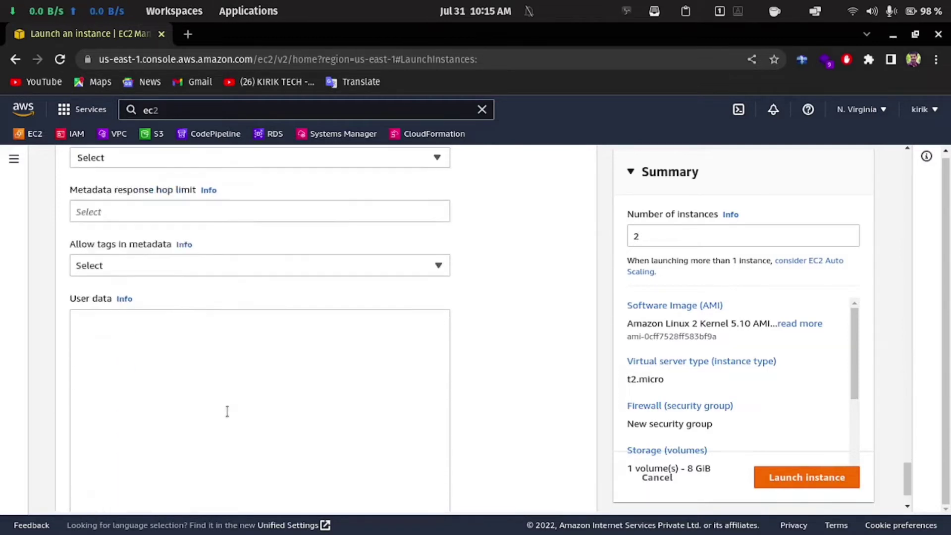
left_click(240, 350)
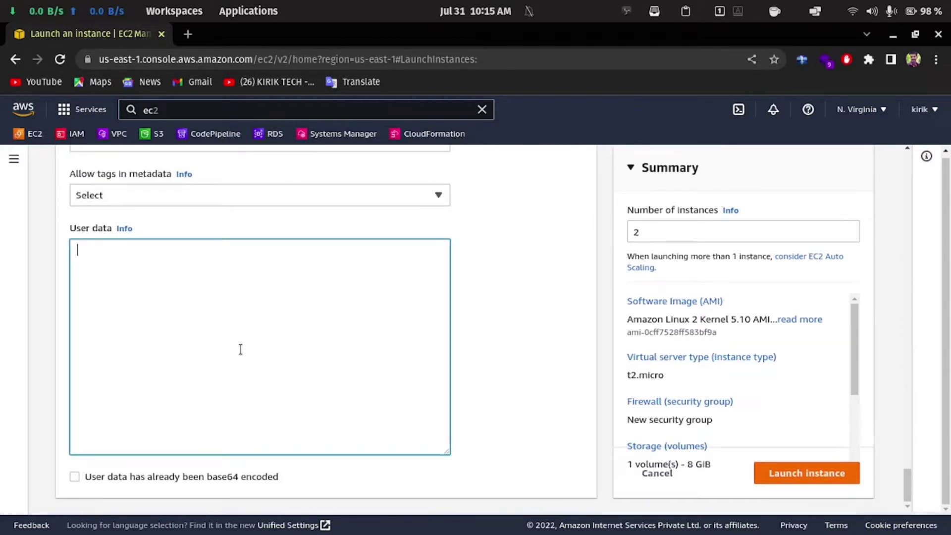
type("#!/bin/bash yum update -y yum install httpd")
type("-")
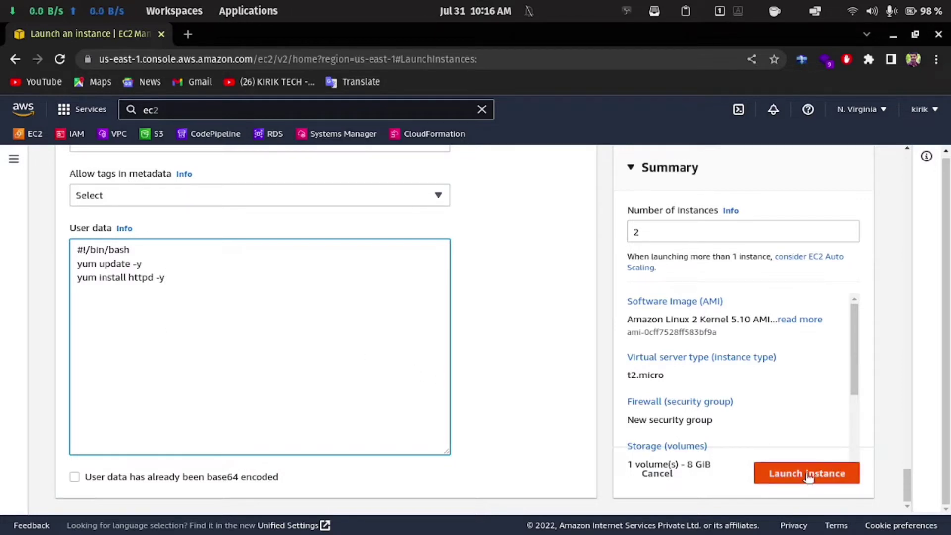
scroll(495, 464, "up", 8)
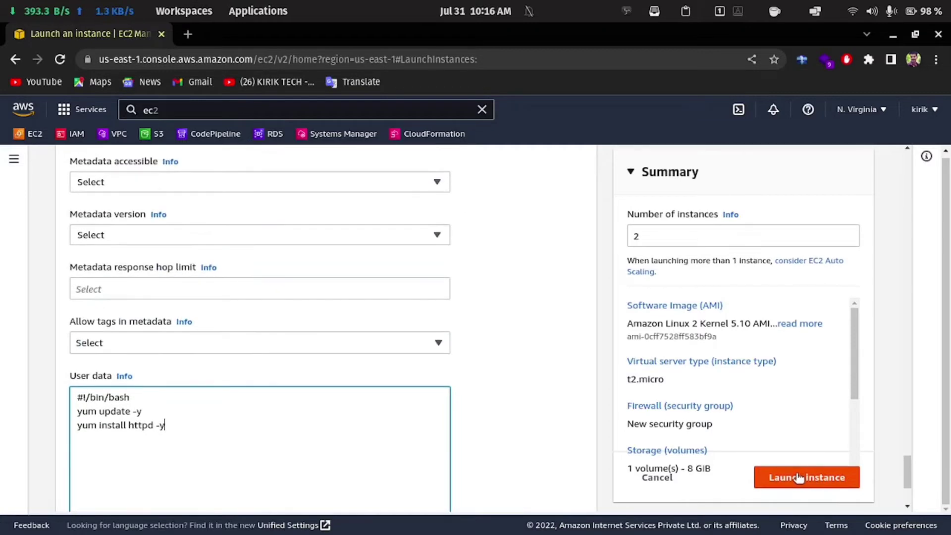
- Review the launch settings from the user data back up to the AMI selection and launch the two instances
scroll(453, 370, "up", 10)
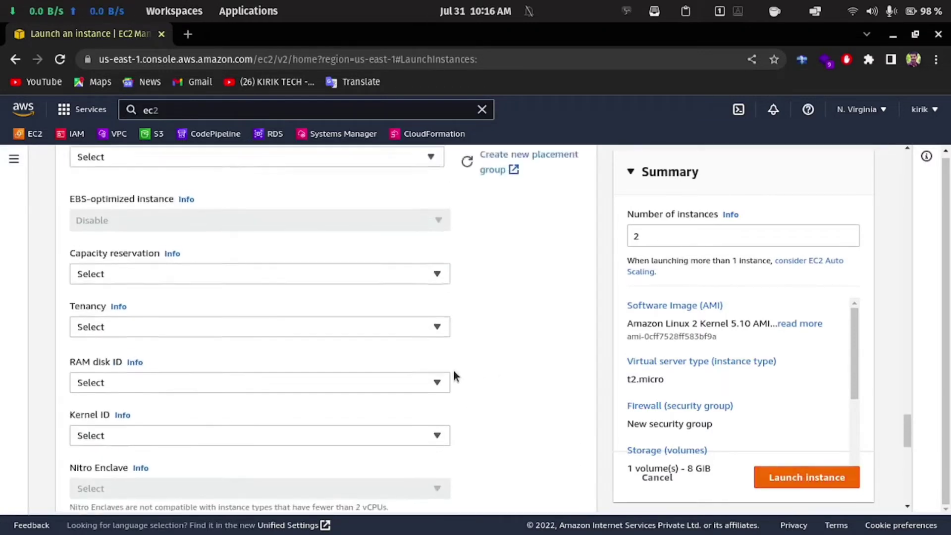
scroll(454, 371, "up", 10)
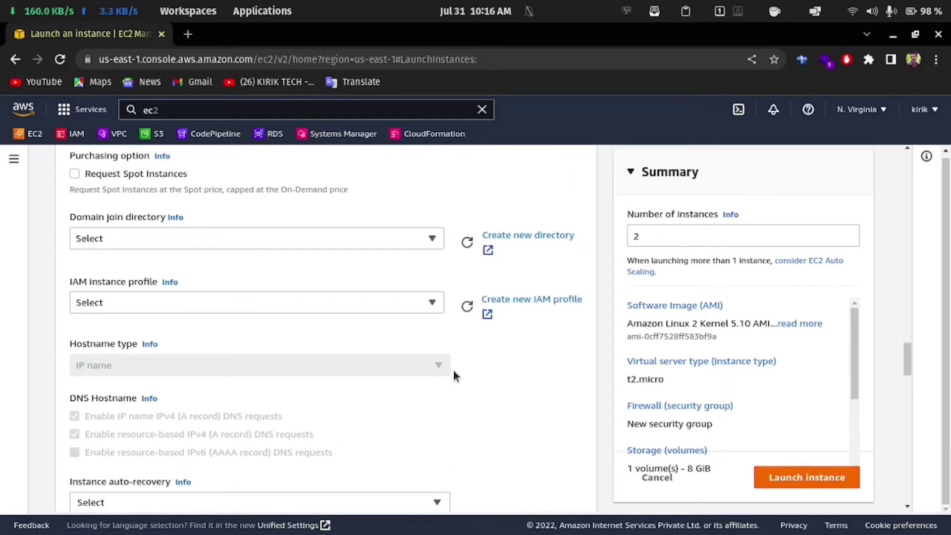
scroll(454, 372, "up", 12)
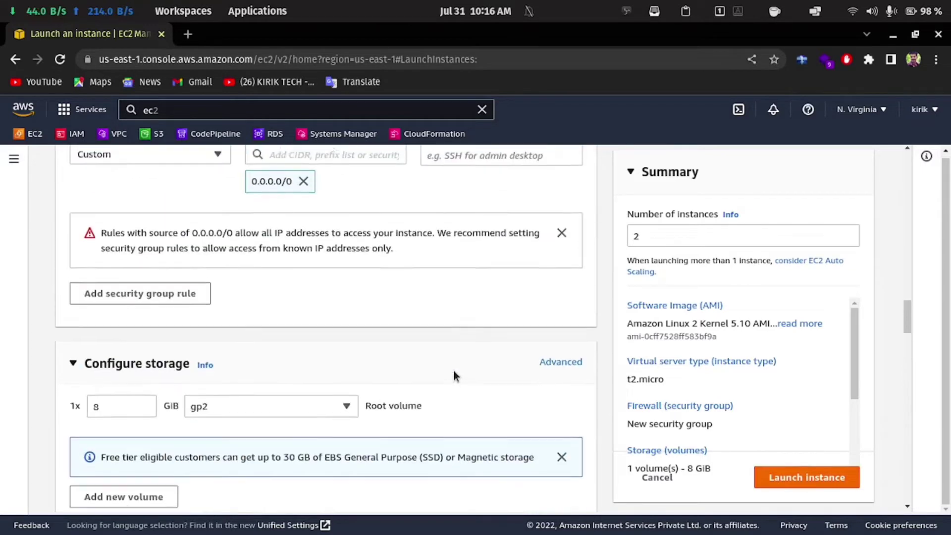
scroll(247, 305, "up", 8)
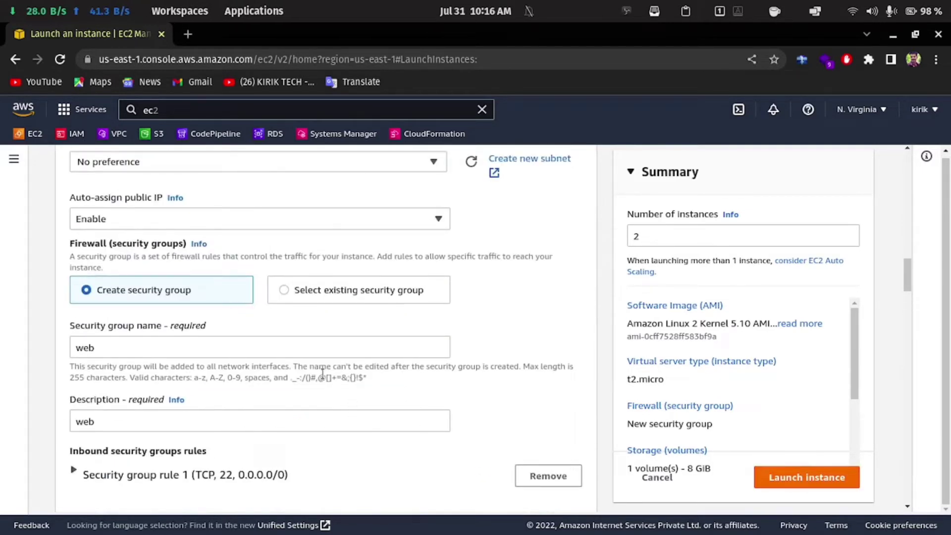
scroll(411, 284, "up", 3)
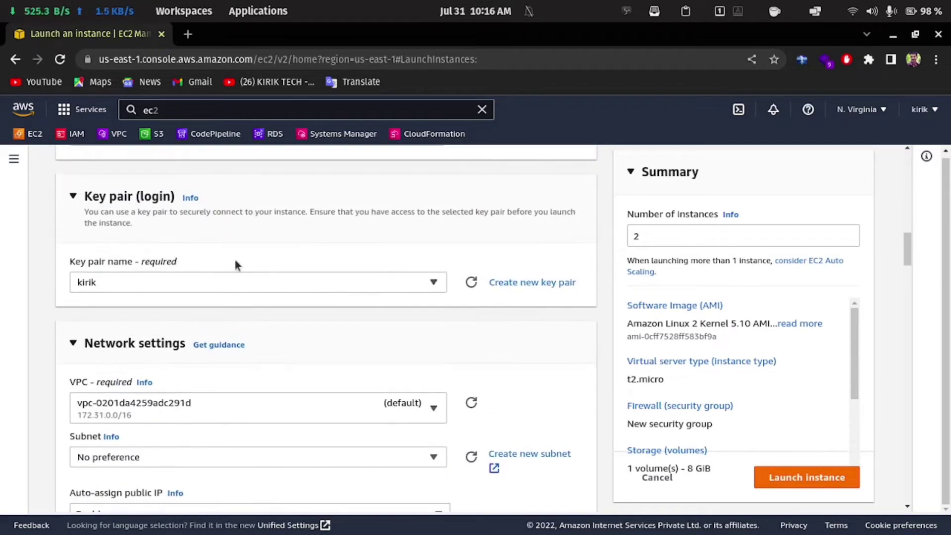
scroll(287, 331, "up", 10)
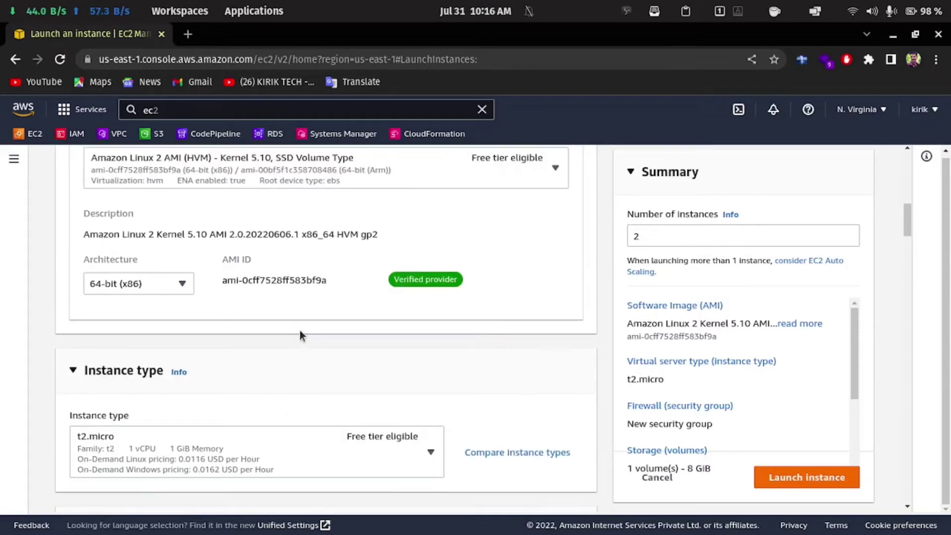
scroll(301, 327, "up", 3)
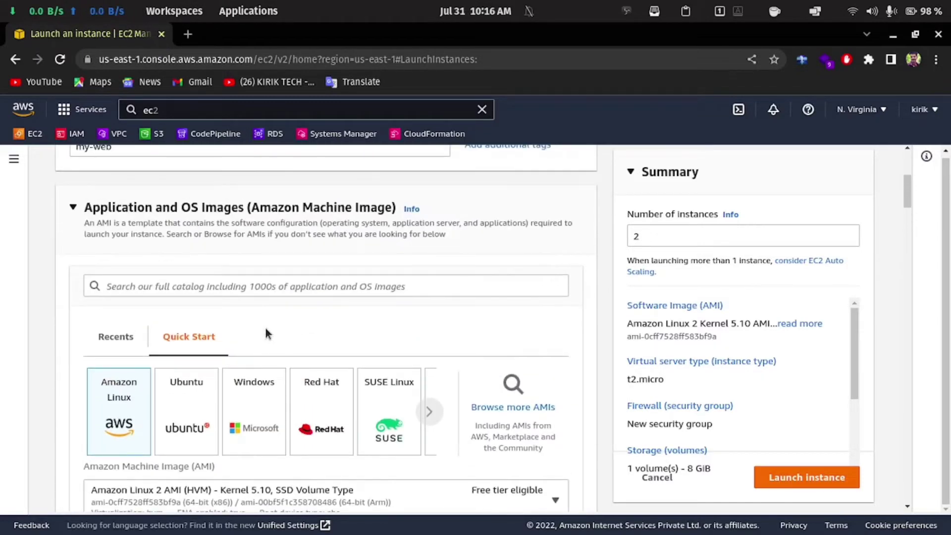
left_click(834, 478)
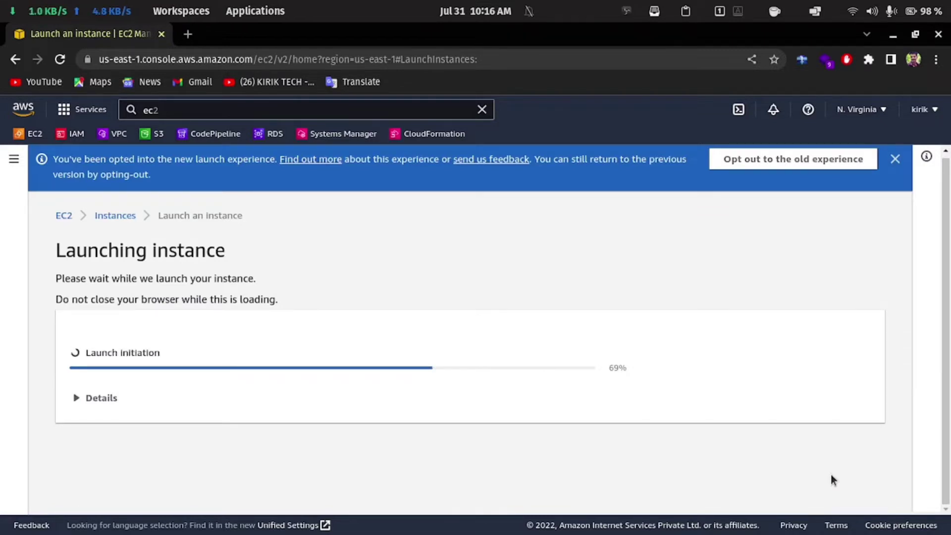
- Open the Instances list and refresh it to update the status of the new instances
left_click(124, 214)
left_click(476, 161)
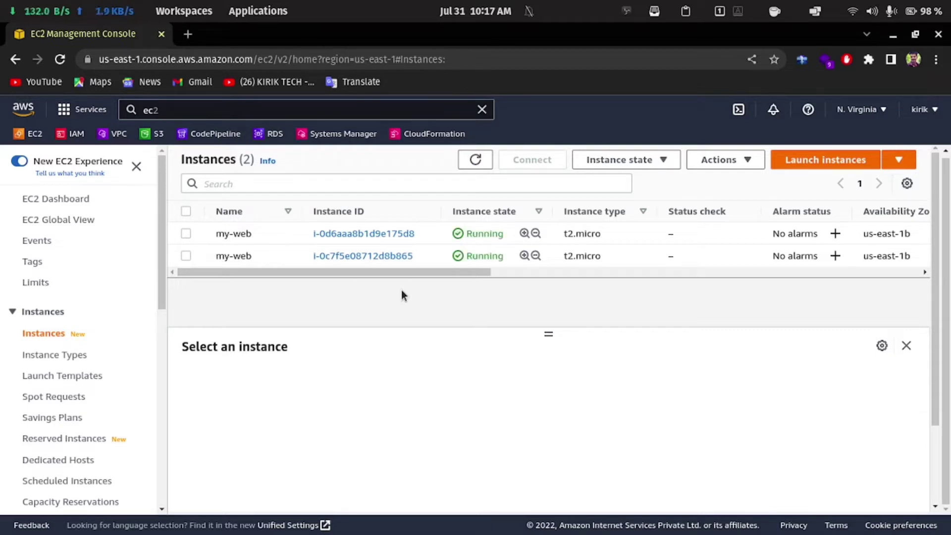
left_click(474, 159)
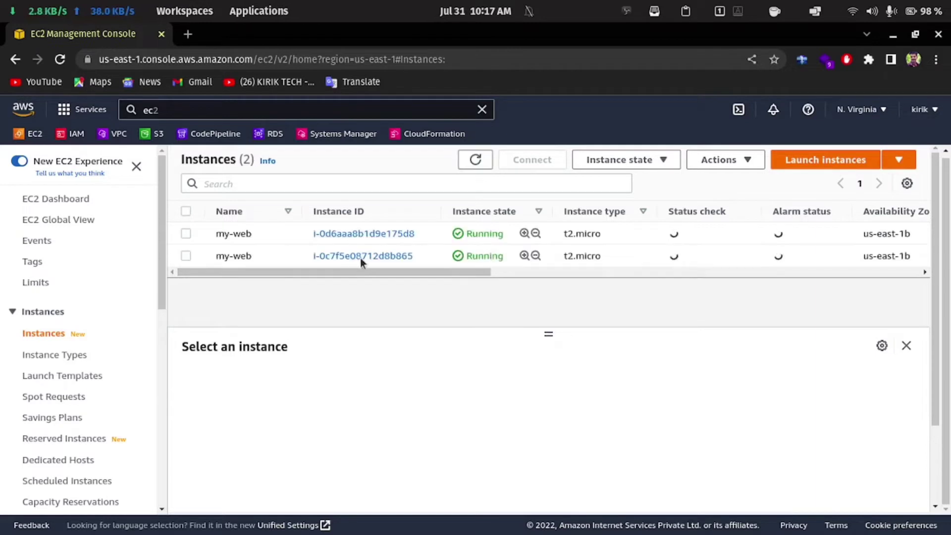
- Rename the first my-web instance in the list as my-web-1
left_click(186, 234)
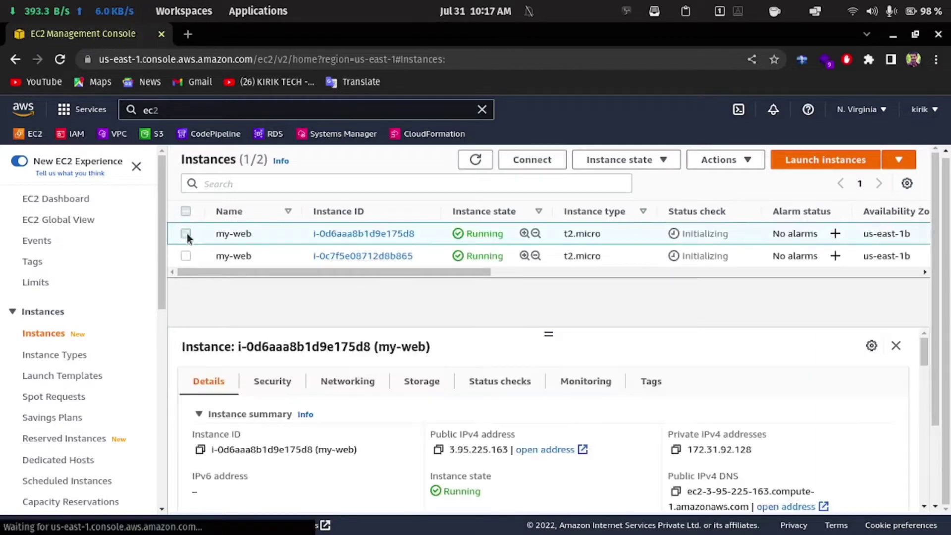
left_click(261, 233)
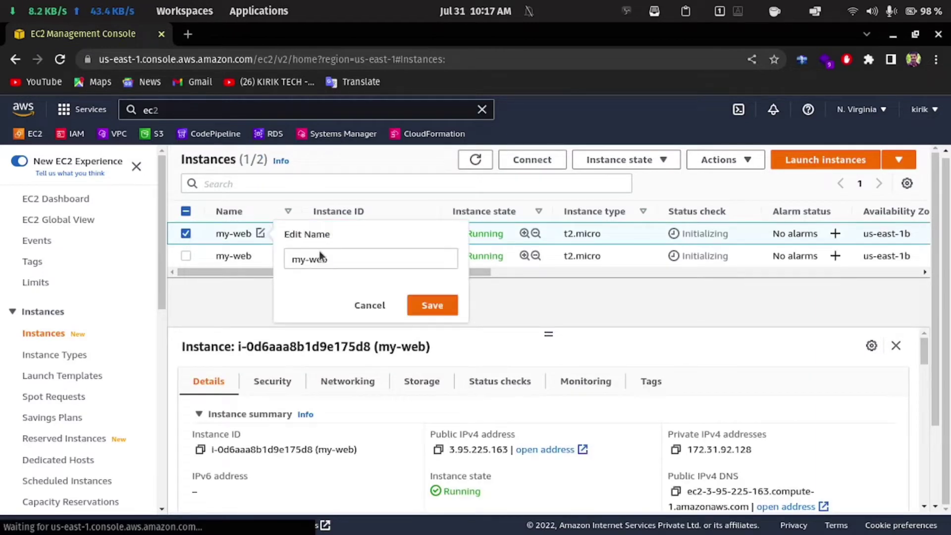
triple_click(343, 259)
left_click(354, 259)
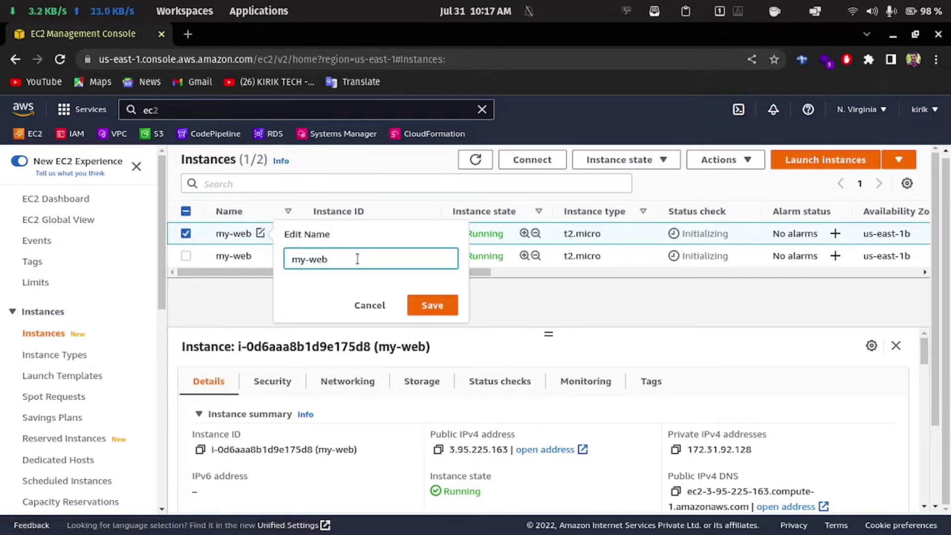
left_click(445, 309)
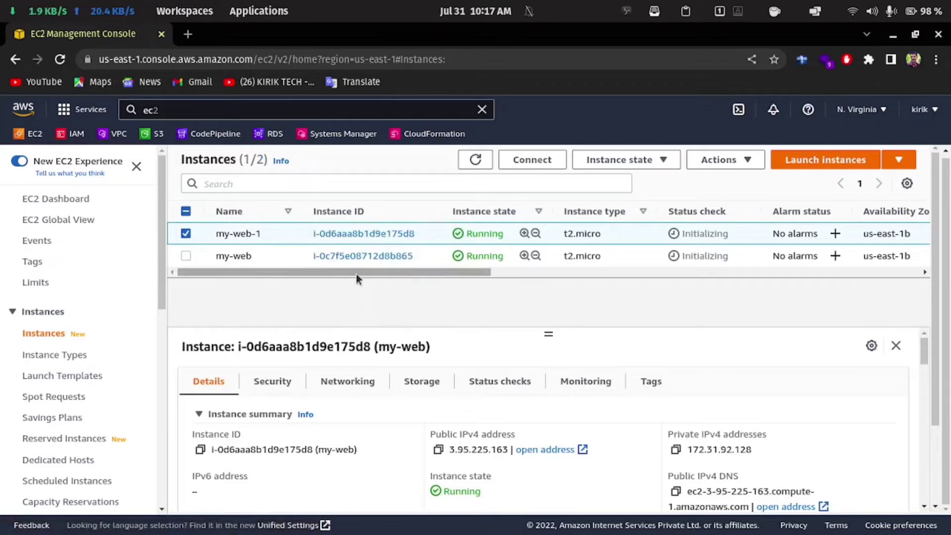
- Rename the second my-web instance in the list as my-web-2
left_click(250, 256)
left_click(261, 255)
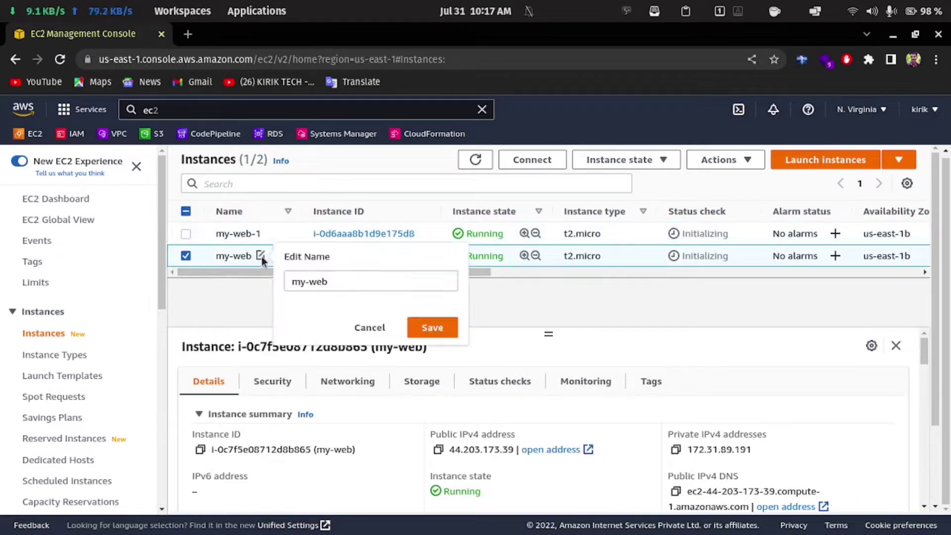
triple_click(334, 282)
left_click(364, 286)
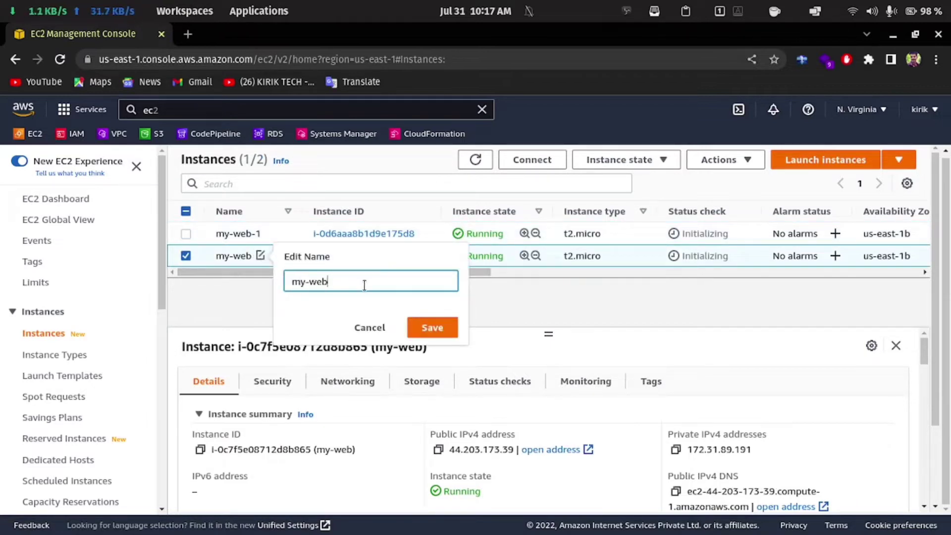
type("-2")
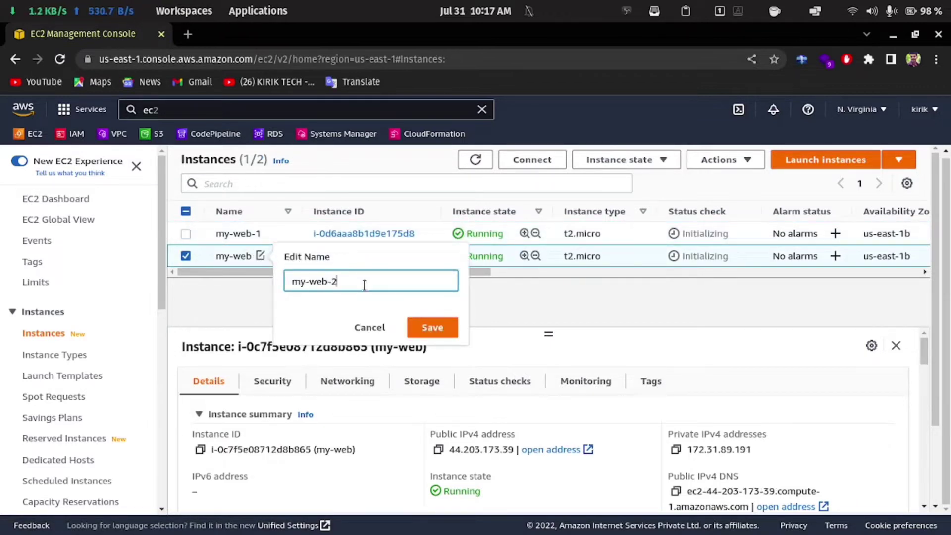
left_click(448, 320)
- Select only the my-web-1 instance and copy its public IPv4 address
left_click(185, 233)
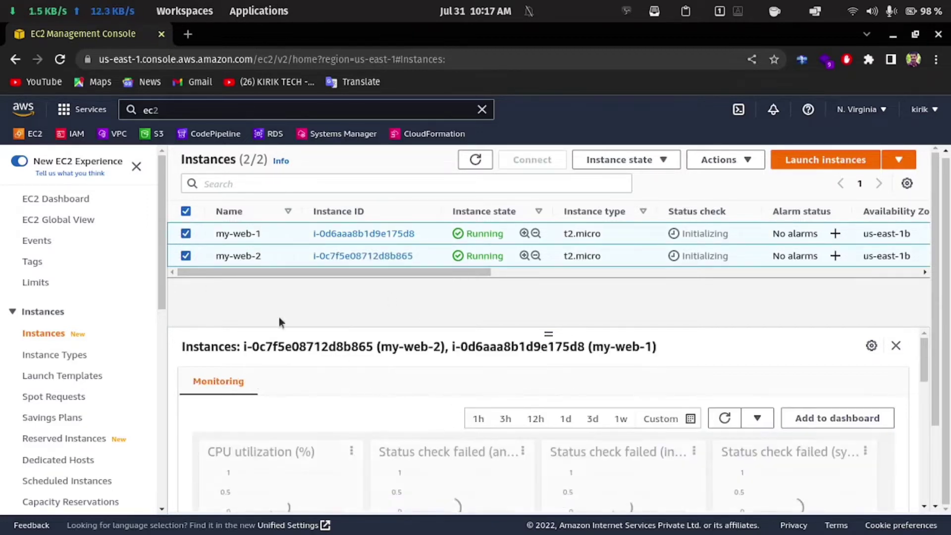
left_click(185, 256)
left_click(439, 449)
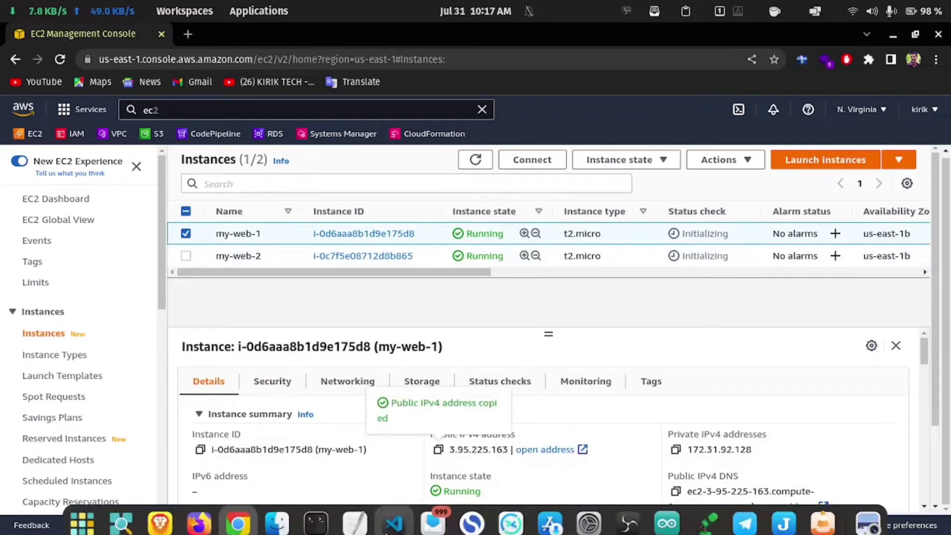
- Switch to the Tilix terminal and widen its window
left_click(317, 512)
left_click(888, 73)
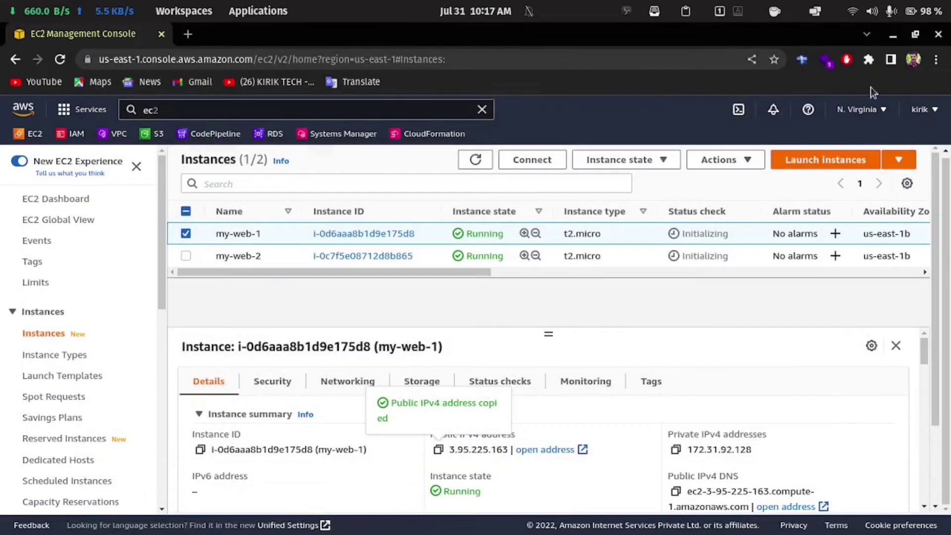
left_click(315, 517)
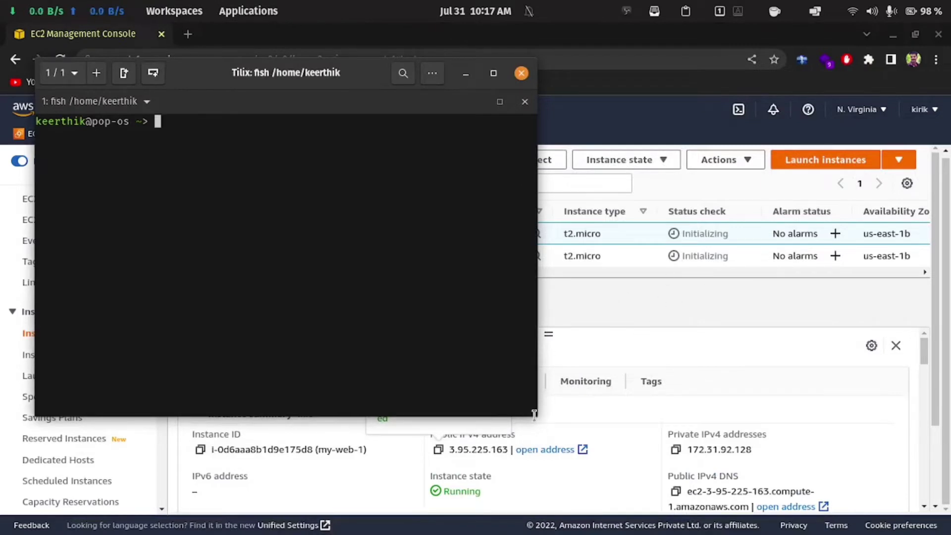
left_click_drag(534, 413, 606, 415)
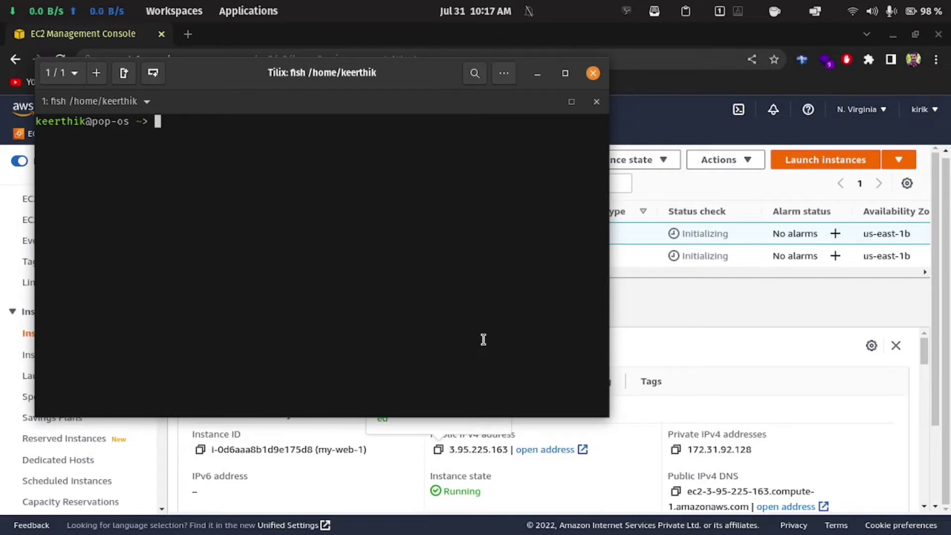
type("ssh -A ec2-user")
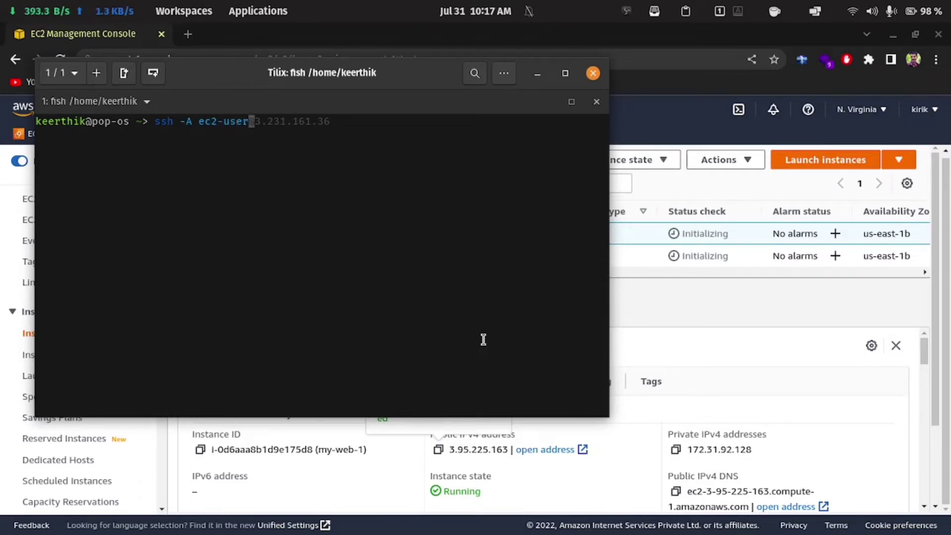
type("@")
key("ctrl+shift+v")
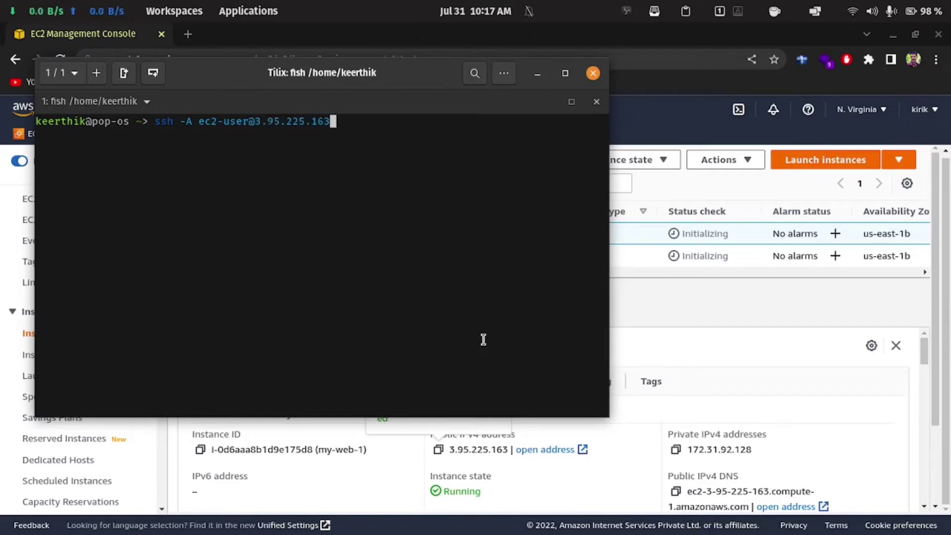
key("Return")
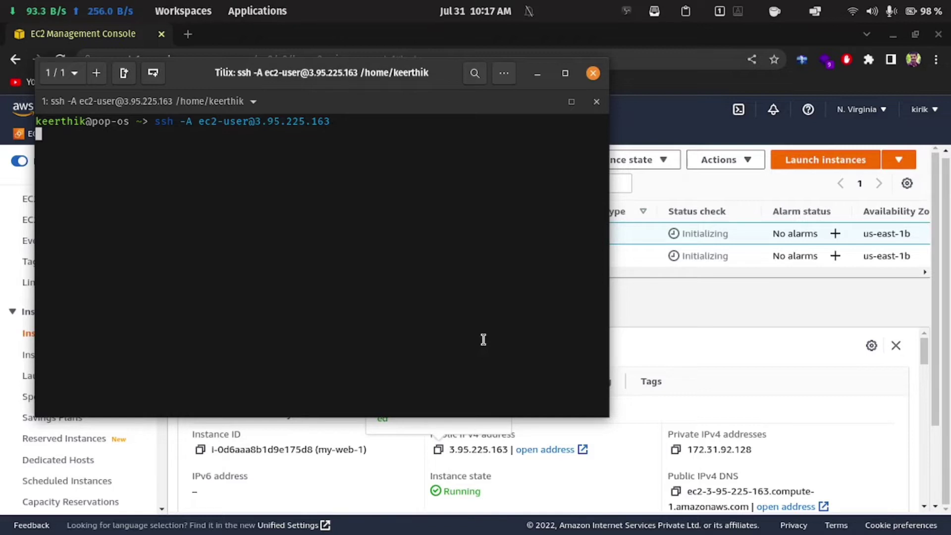
type("ye")
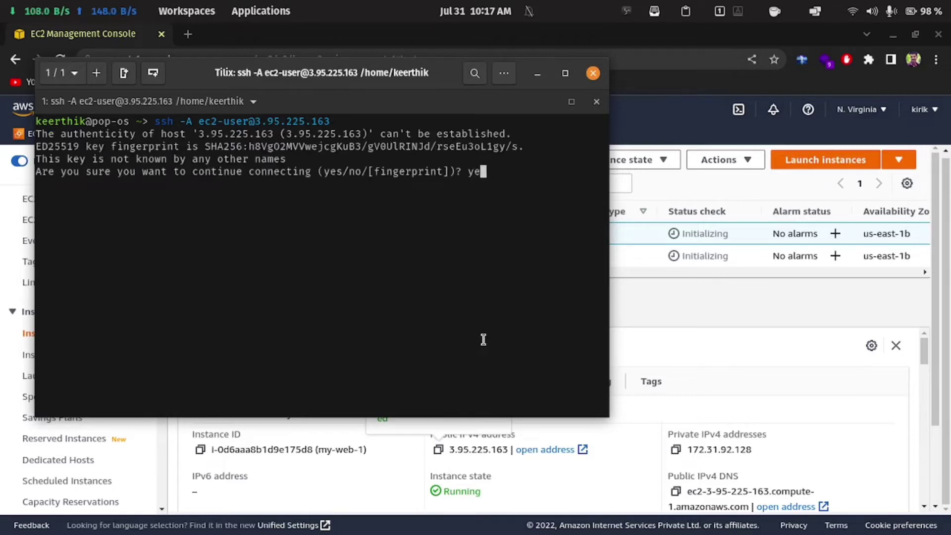
type("s")
key("Return")
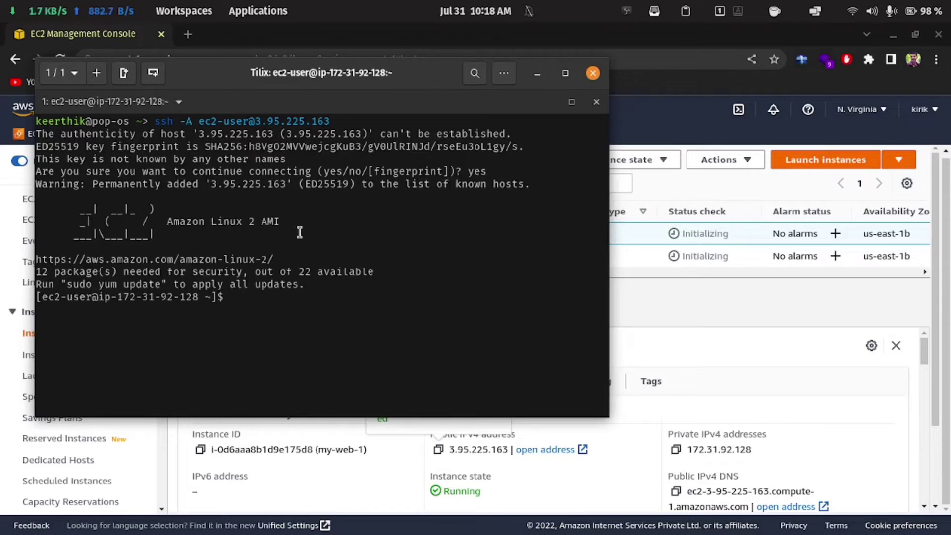
- Return to the EC2 console in the browser, select only my-web-2 and copy its public IPv4 address
left_click(682, 292)
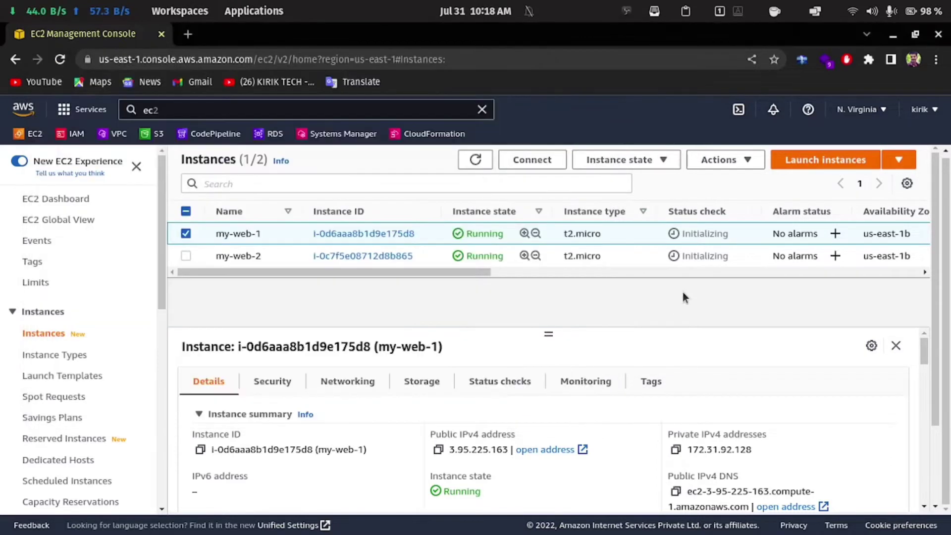
left_click(186, 233)
left_click(187, 255)
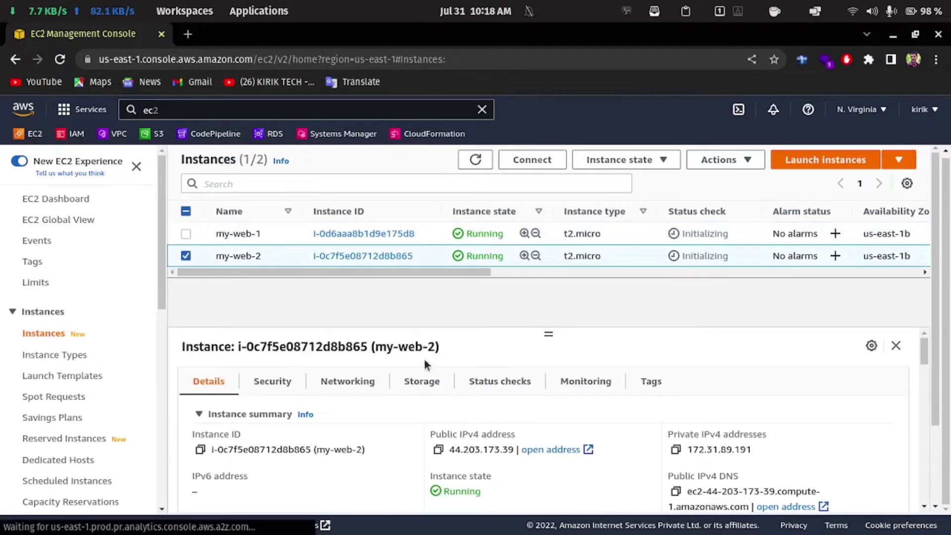
left_click(437, 449)
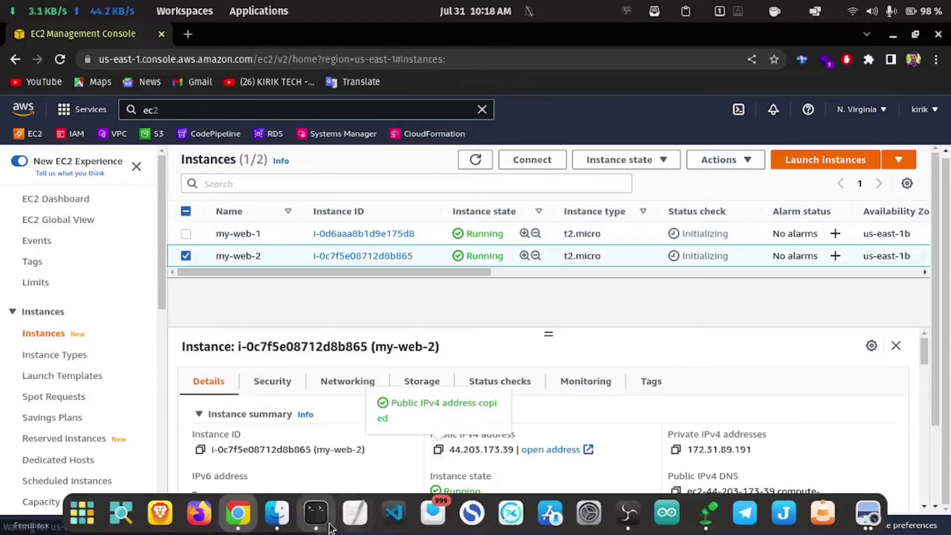
- Switch back to the Tilix terminal, enlarge its window and split it to add a second terminal beside the first
left_click(317, 514)
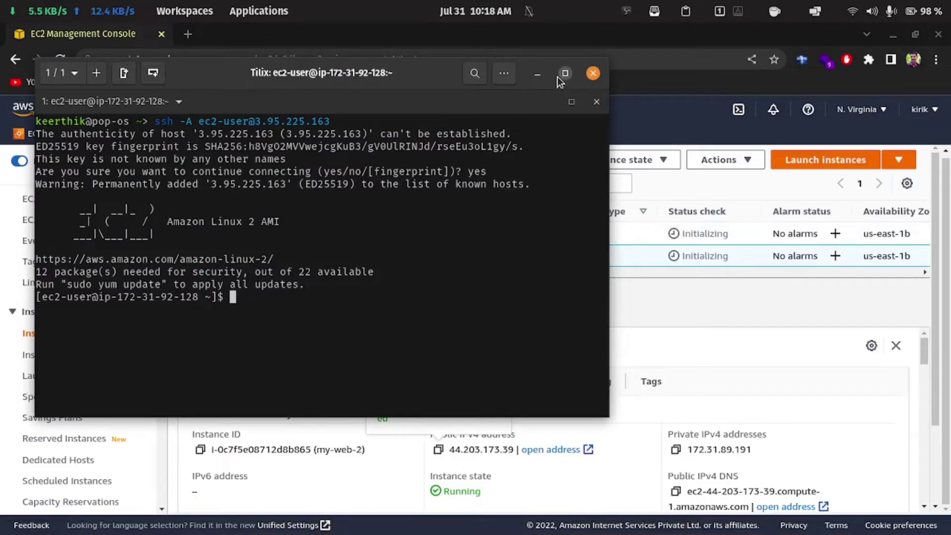
left_click_drag(603, 419, 935, 482)
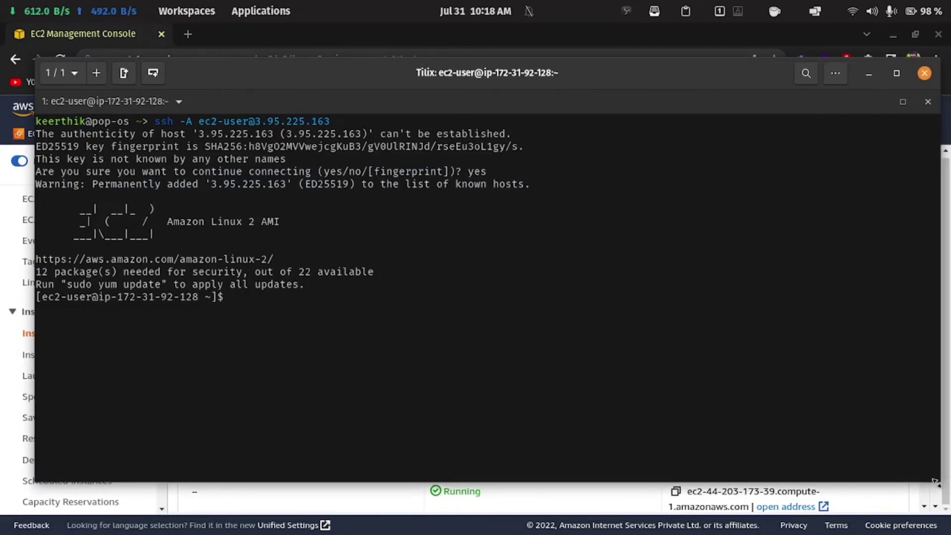
left_click(131, 77)
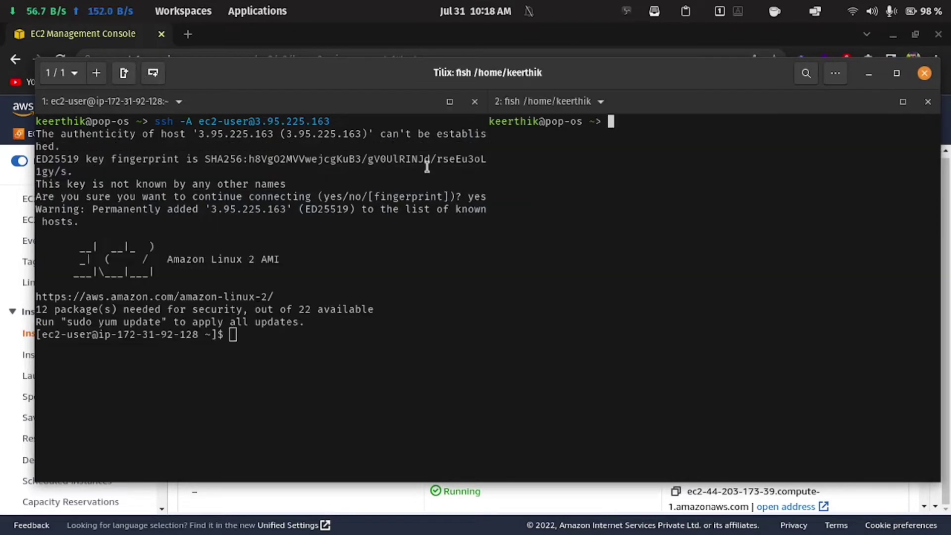
type("ssh")
key("Right")
key("BackSpace")
key("BackSpace")
key("BackSpace")
key("BackSpace")
key("BackSpace")
key("BackSpace")
key("BackSpace")
key("BackSpace")
key("BackSpace")
key("BackSpace")
key("BackSpace")
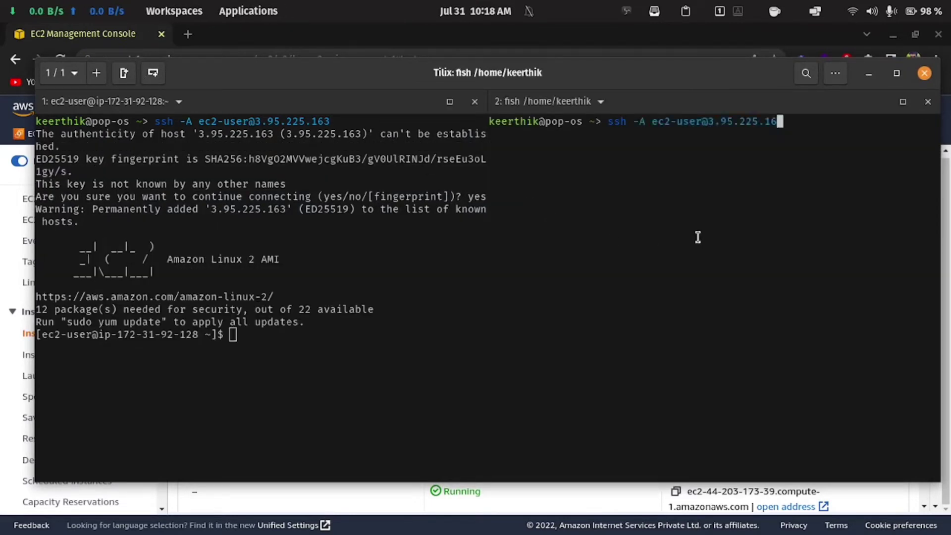
key("BackSpace")
key("ctrl+shift+v")
key("Return")
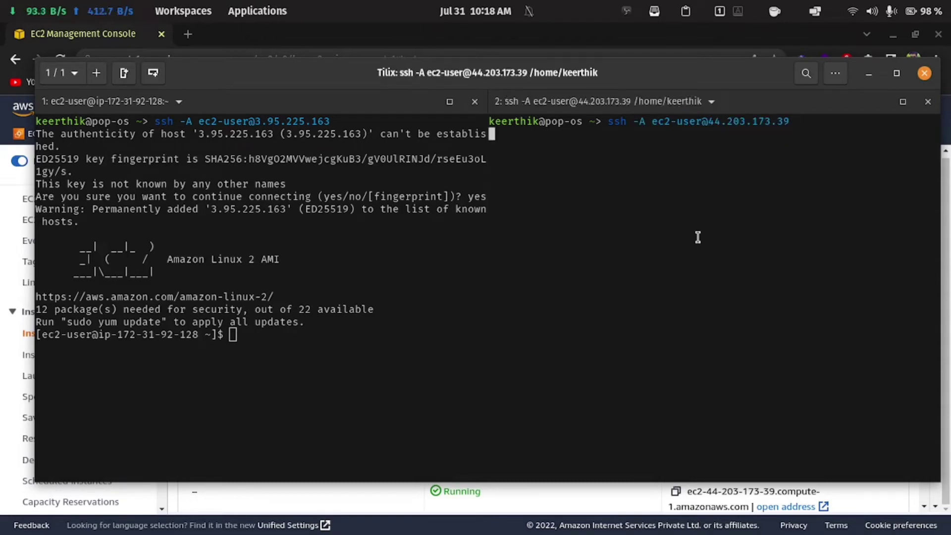
- Accept my-web-2's host key with "yes" and adjust the terminal window's pane divider, position and width
type("yes")
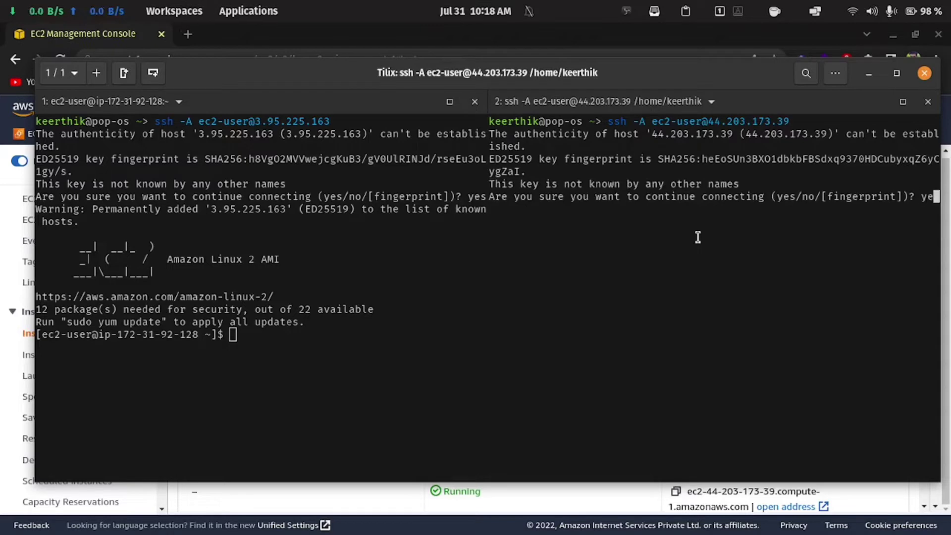
key("Return")
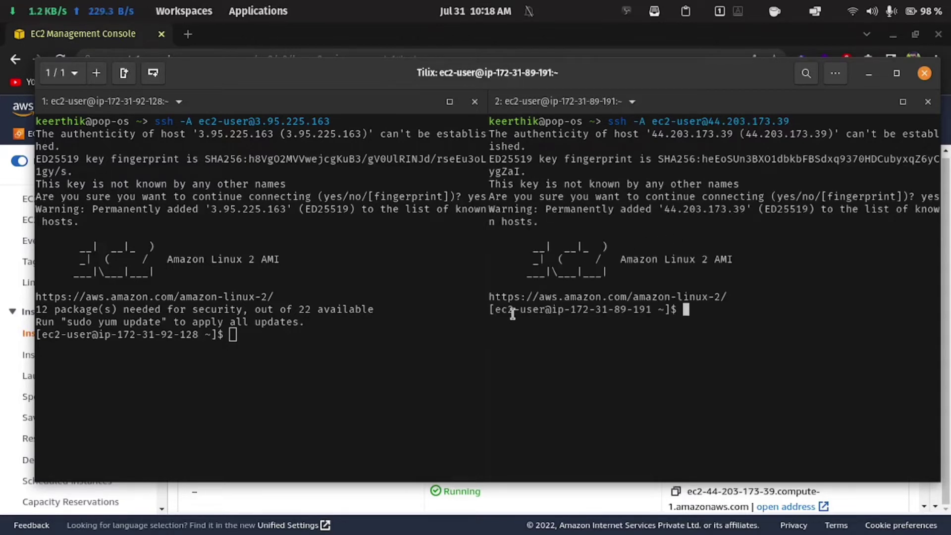
left_click_drag(486, 257, 471, 258)
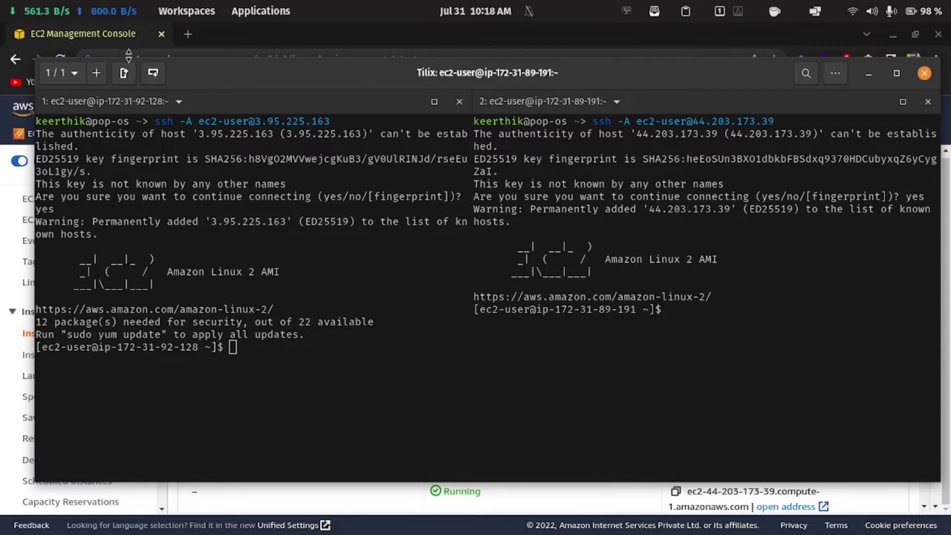
left_click_drag(255, 77, 231, 72)
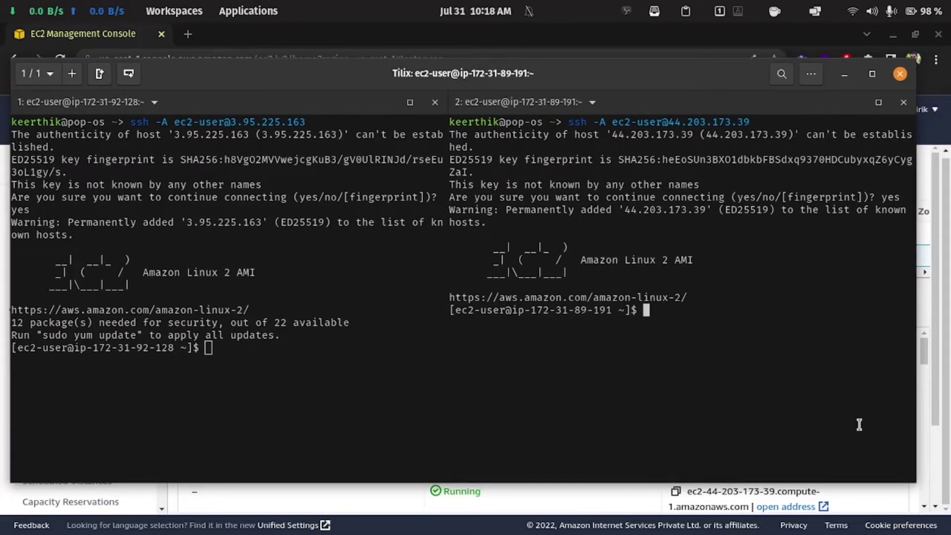
left_click_drag(909, 483, 925, 484)
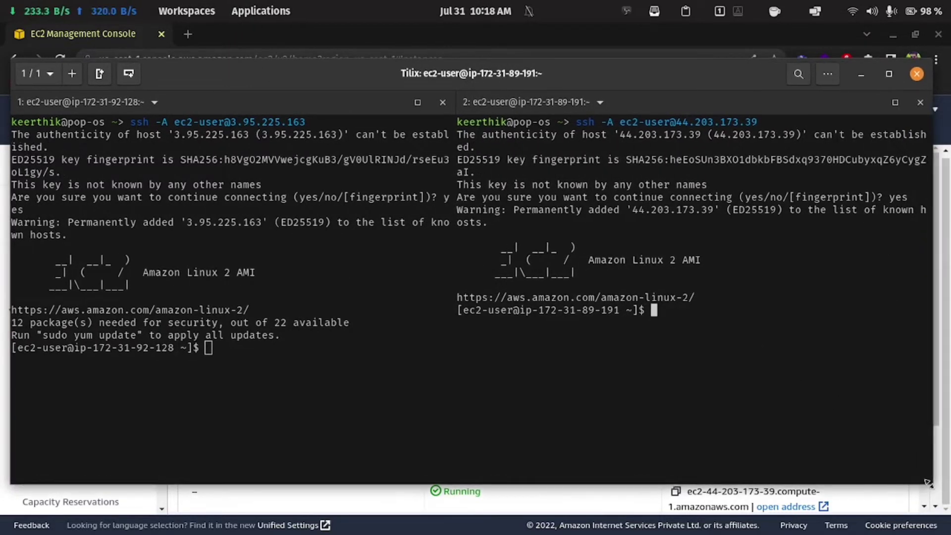
- Open a root shell in the my-web-1 session with "sudo su" and clear that terminal
left_click(370, 398)
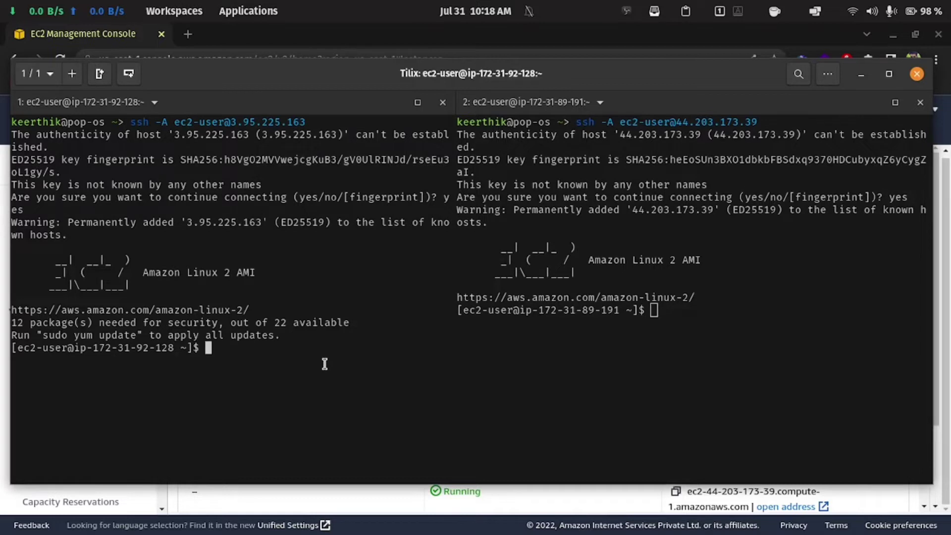
type("sudo su")
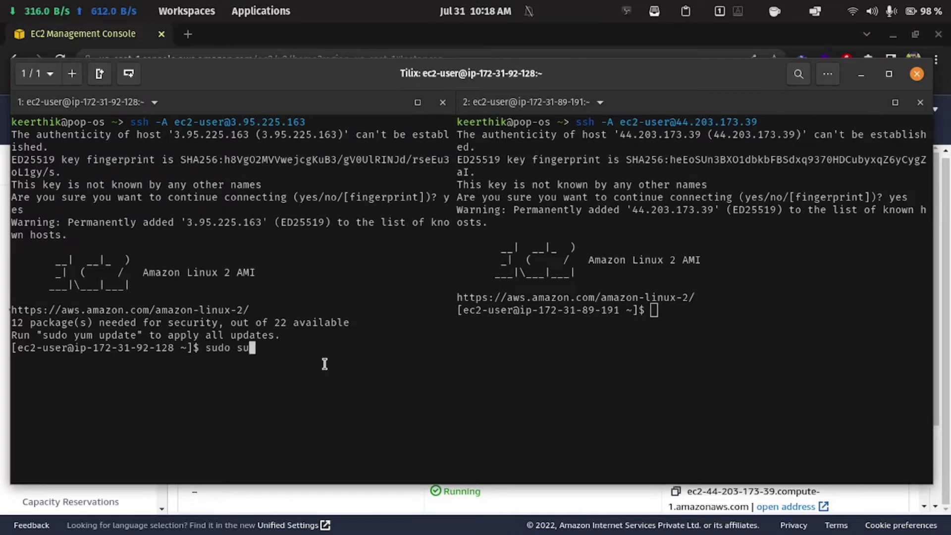
key("Return")
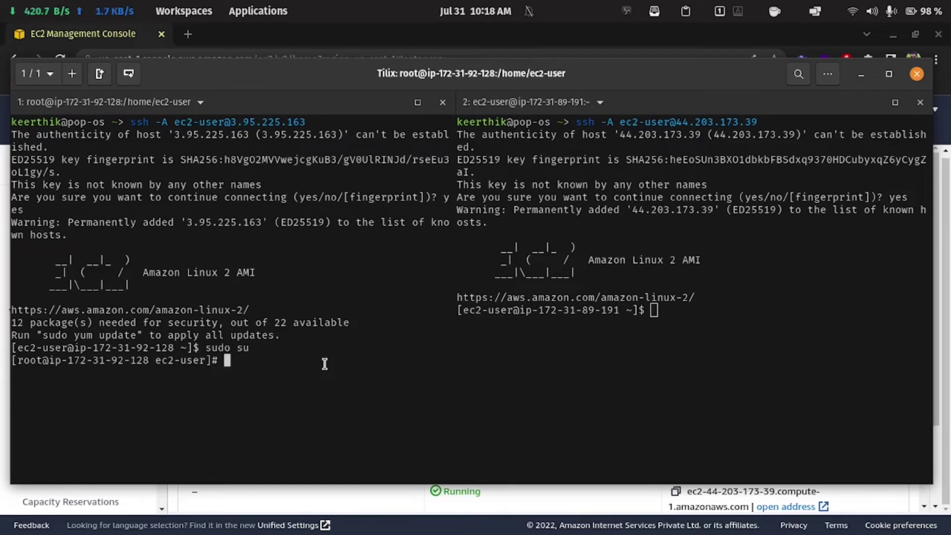
type("ear")
key("Return")
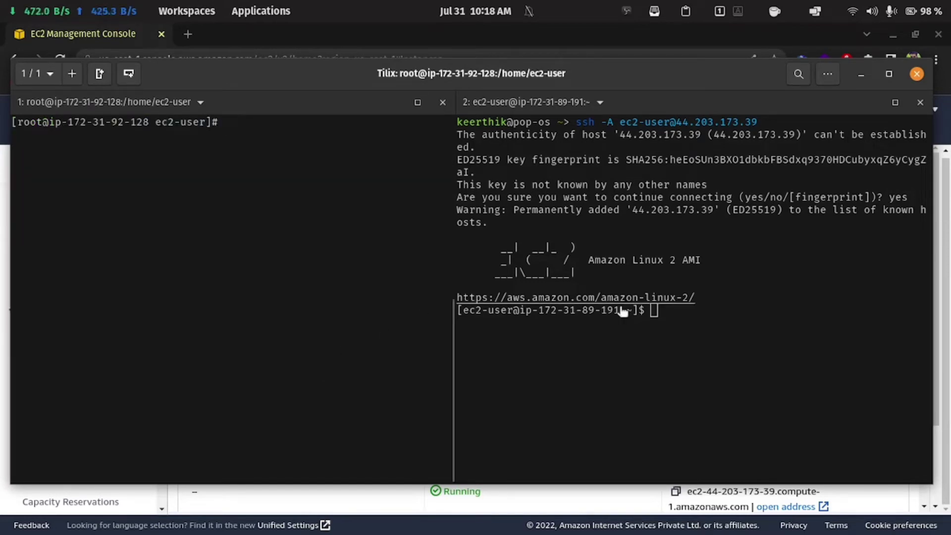
- Open a root shell in the my-web-2 session with "sudo su" and clear that terminal
left_click(744, 355)
type("sud")
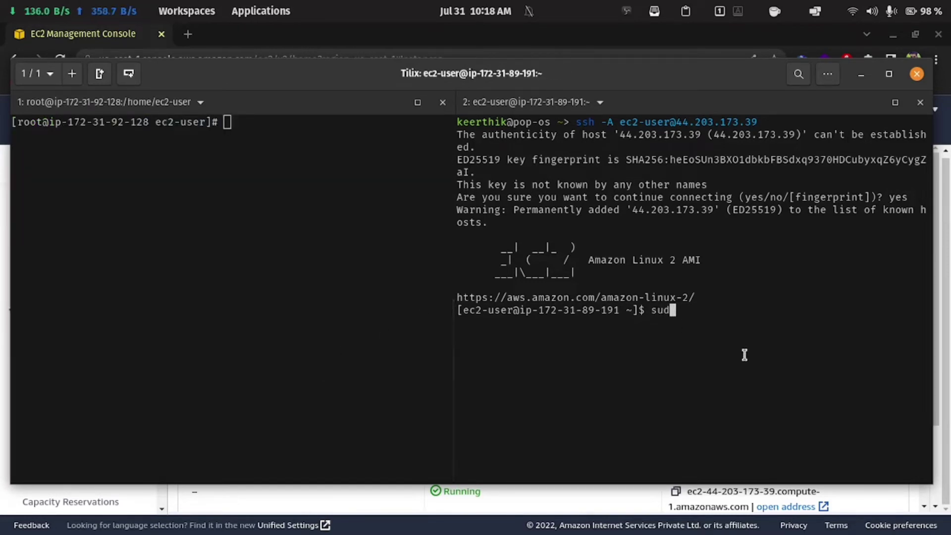
type("o su")
key("Return")
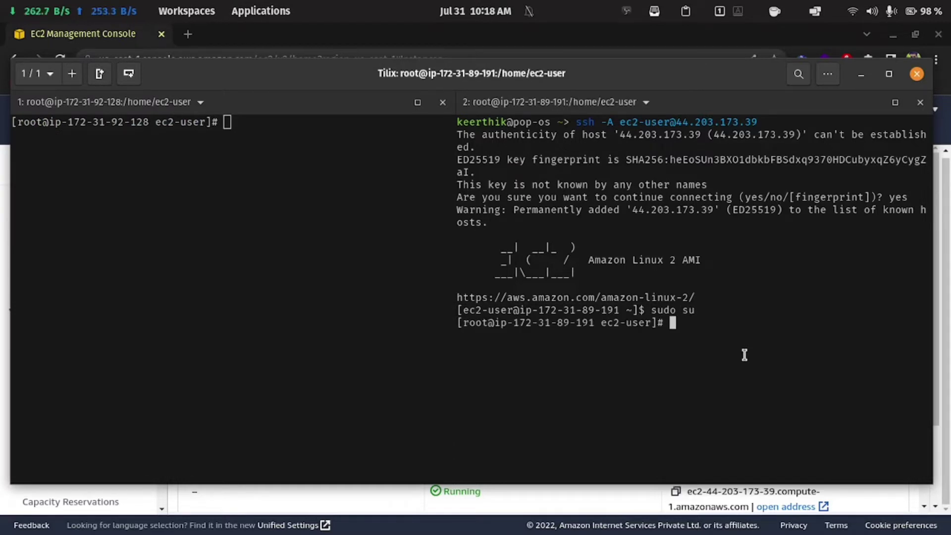
type("clear")
key("Return")
- Run "yum install httpd" in the my-web-1 terminal pane
left_click(305, 200)
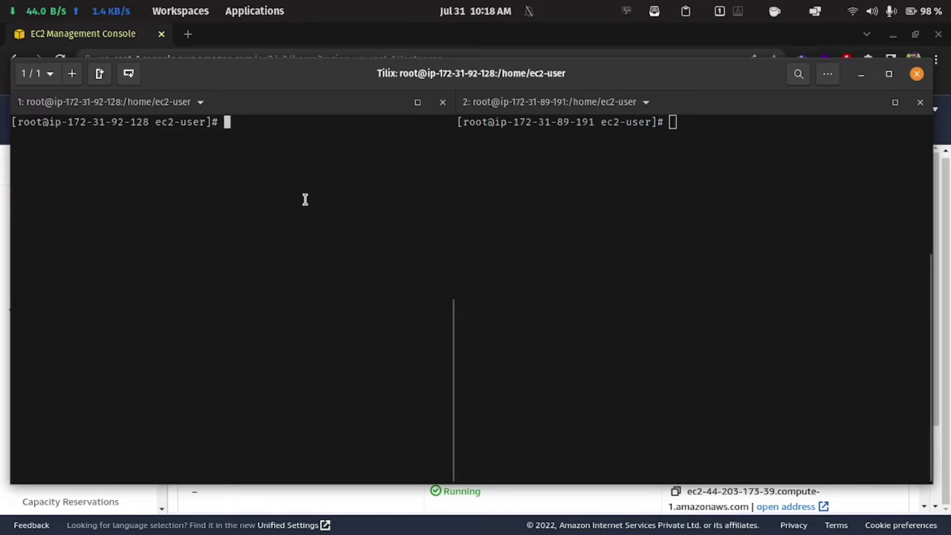
type("yum i")
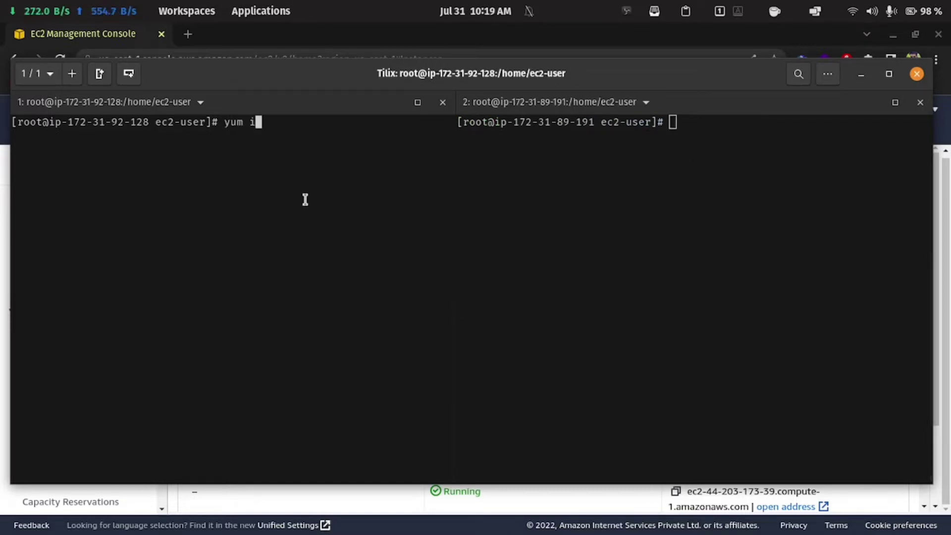
type("nstall h")
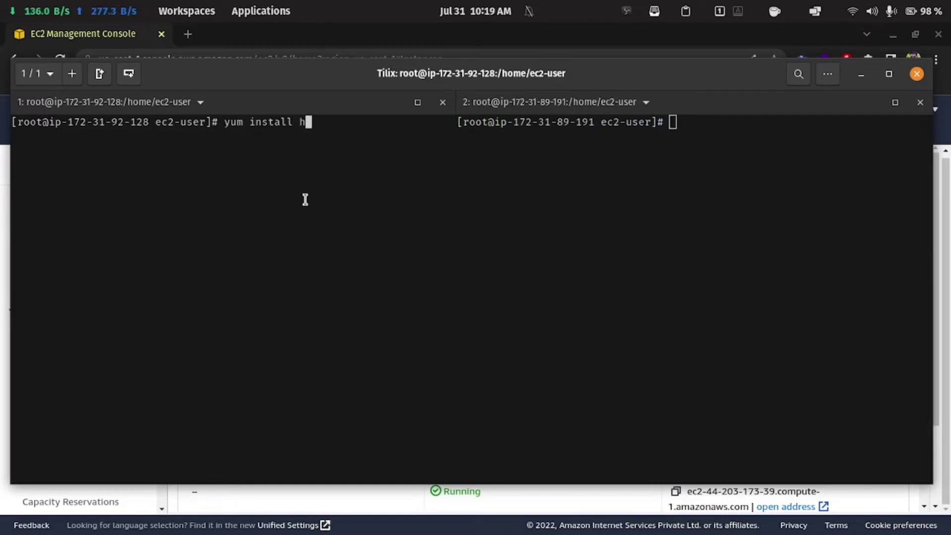
type("ttpd")
key("Return")
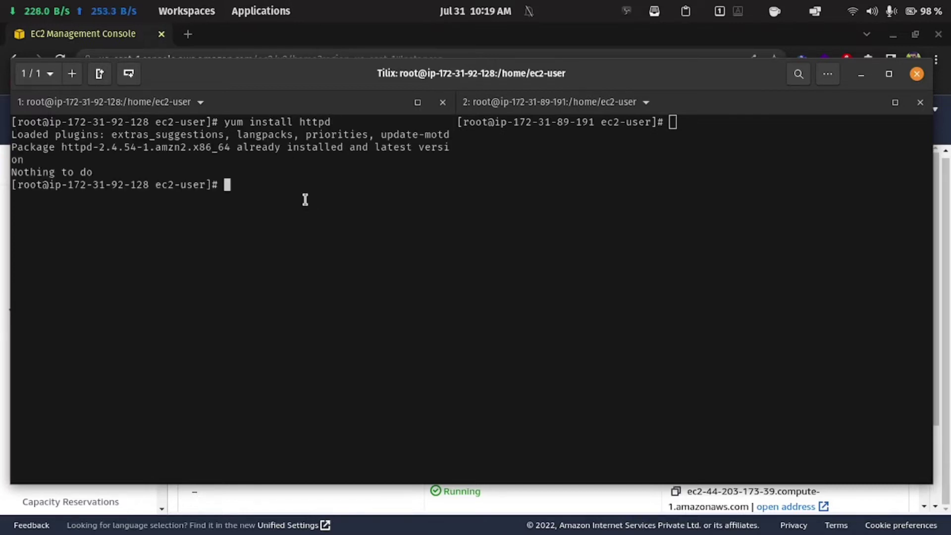
- Run "yum install httpd" in the my-web-2 terminal pane
left_click(522, 119)
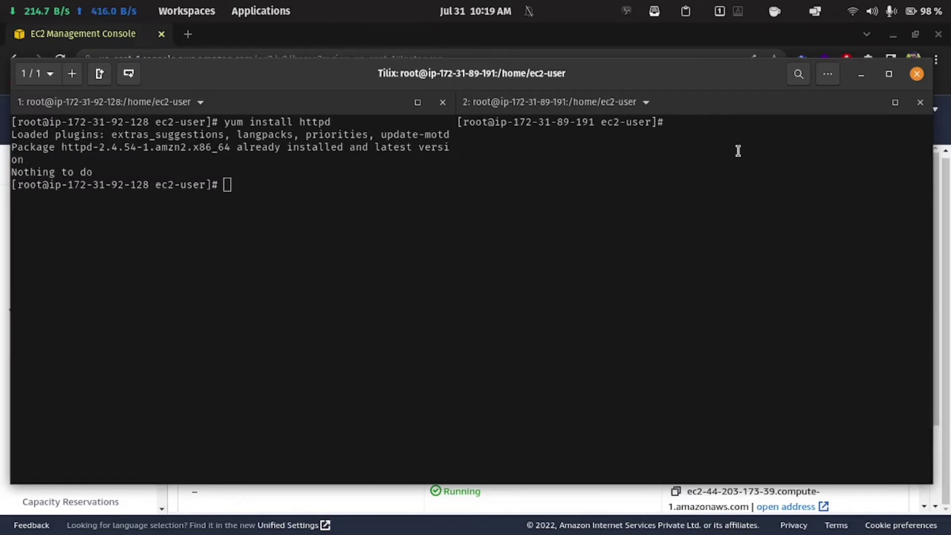
type("yum insta")
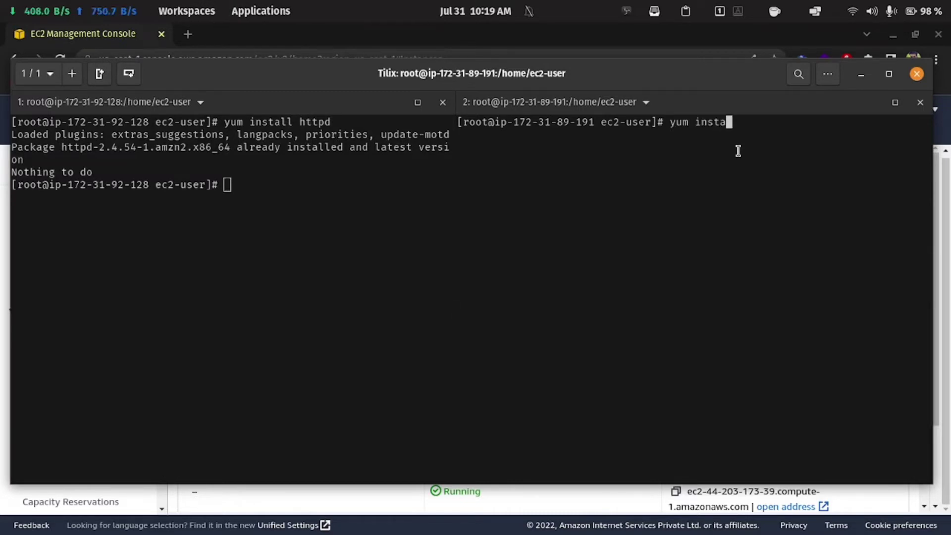
type("ll htt")
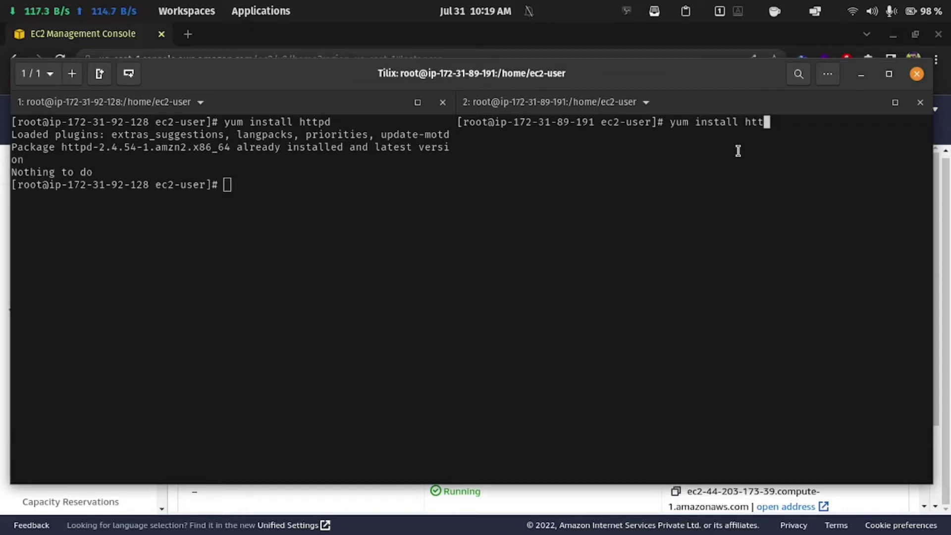
type("pd")
key("Return")
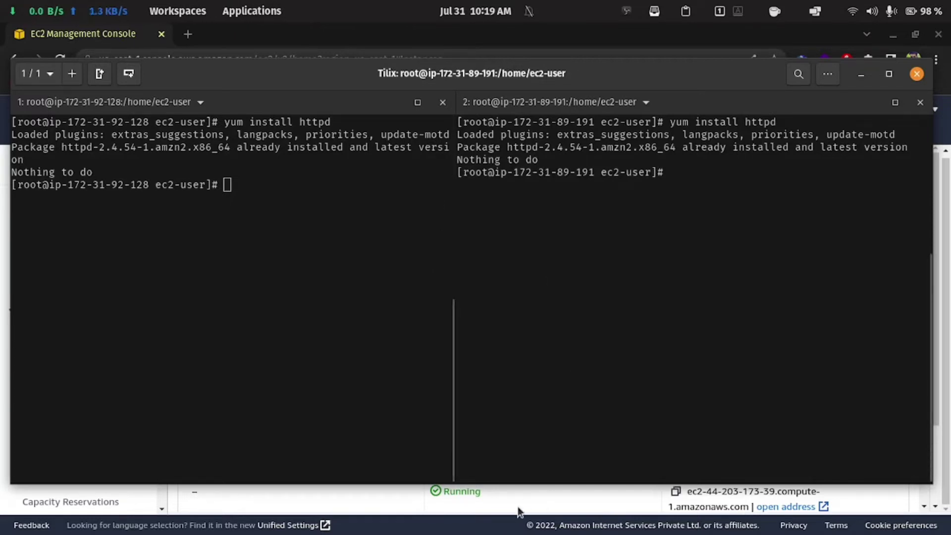
- Switch to the Chrome browser, load 44.203.173.39 in a new tab and reload the page
left_click(503, 519)
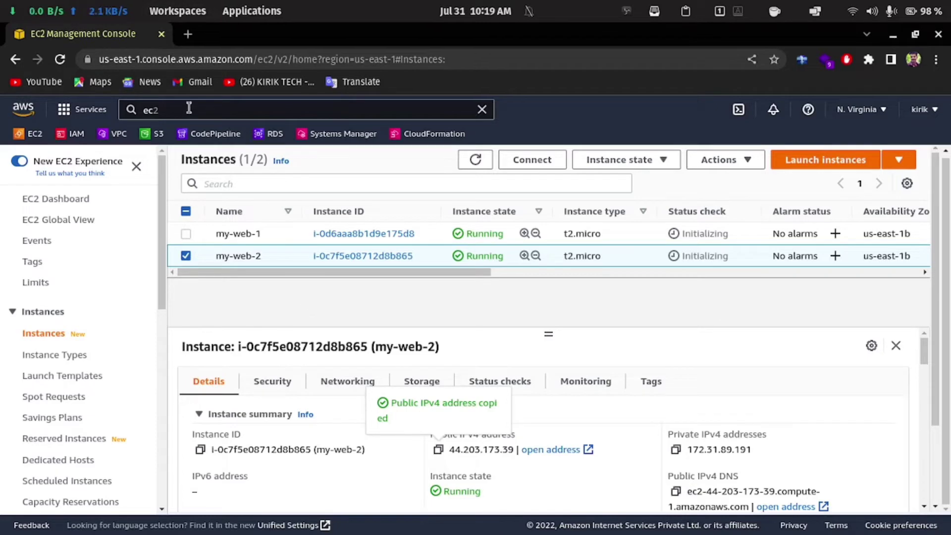
left_click(188, 34)
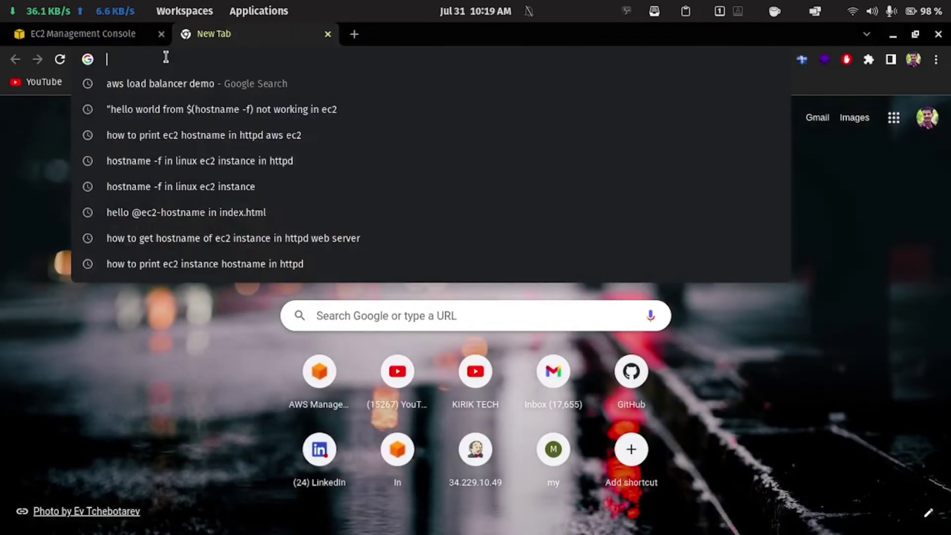
type("44.203.173.39")
key("Return")
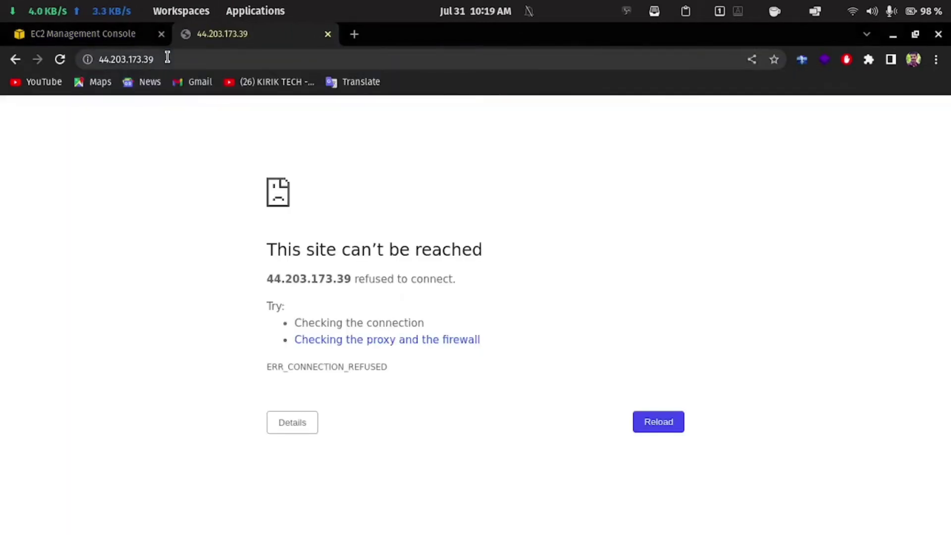
left_click(662, 427)
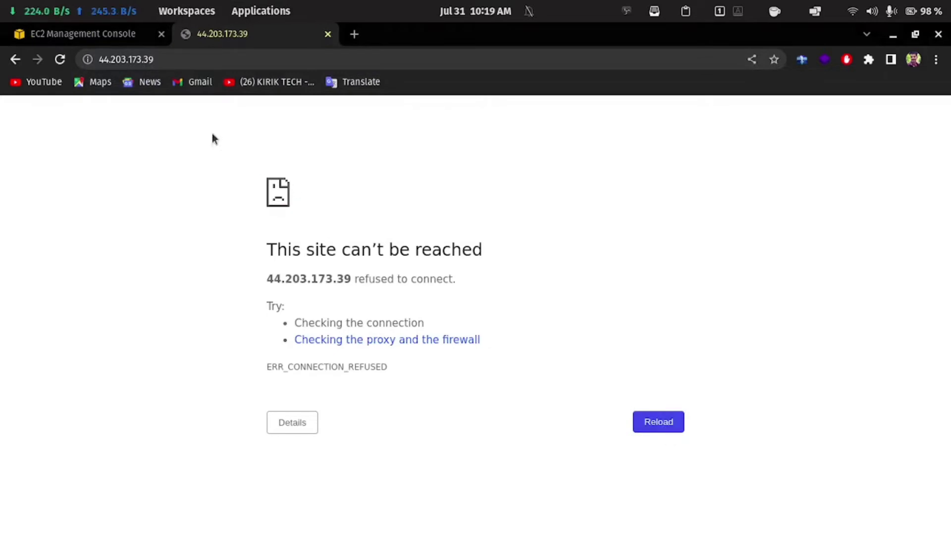
- Switch back to the Tilix terminal and run "systemctl start httpd" on my-web-2
mouse_move(412, 490)
left_click(323, 517)
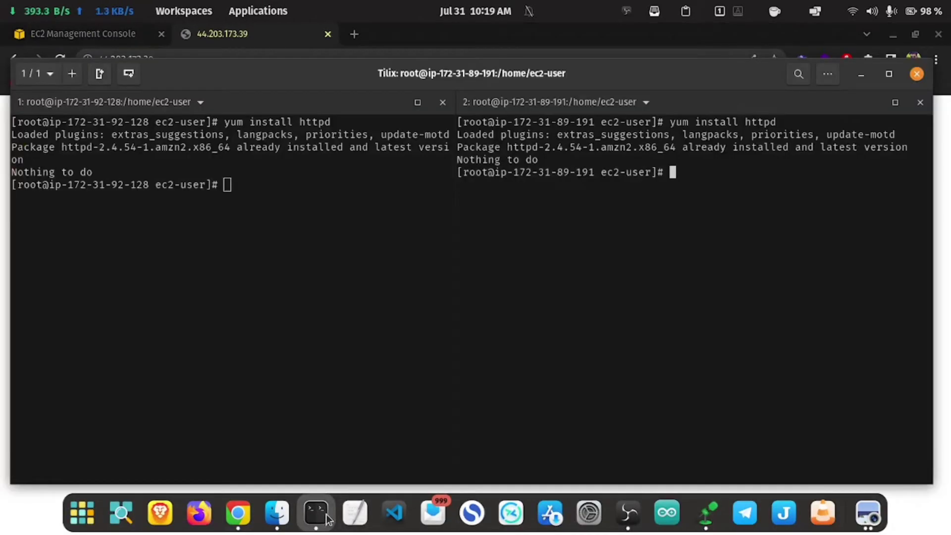
type("systemctl start httpd")
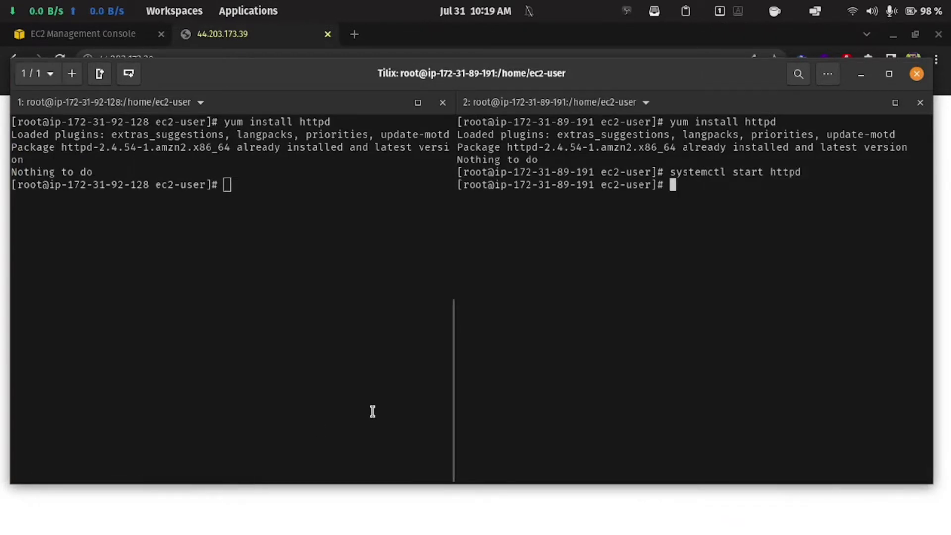
- Rework the previous command into "systemctl status httpd" and run it on my-web-2
key("Up")
key("Left")
key("Left")
key("Left")
key("Left")
key("Left")
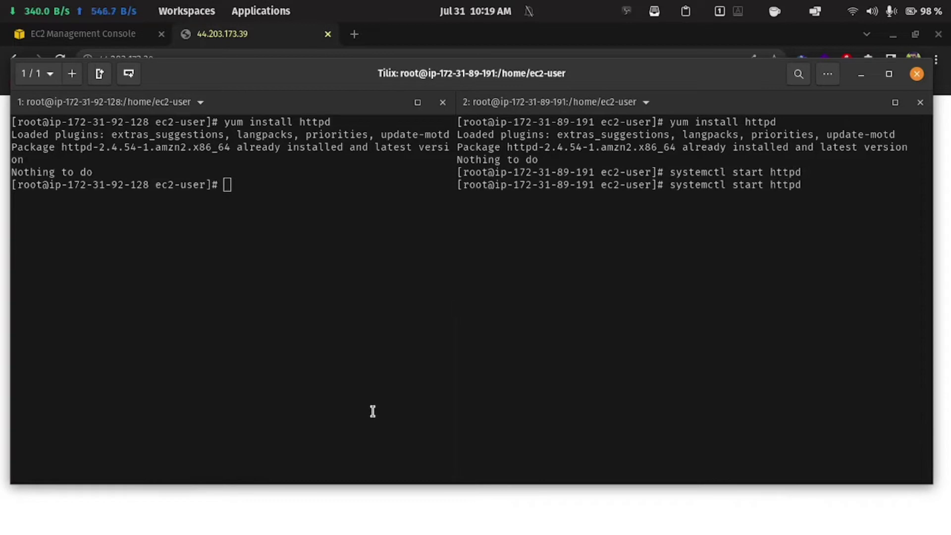
key("BackSpace")
key("BackSpace")
key("BackSpace")
type("atus")
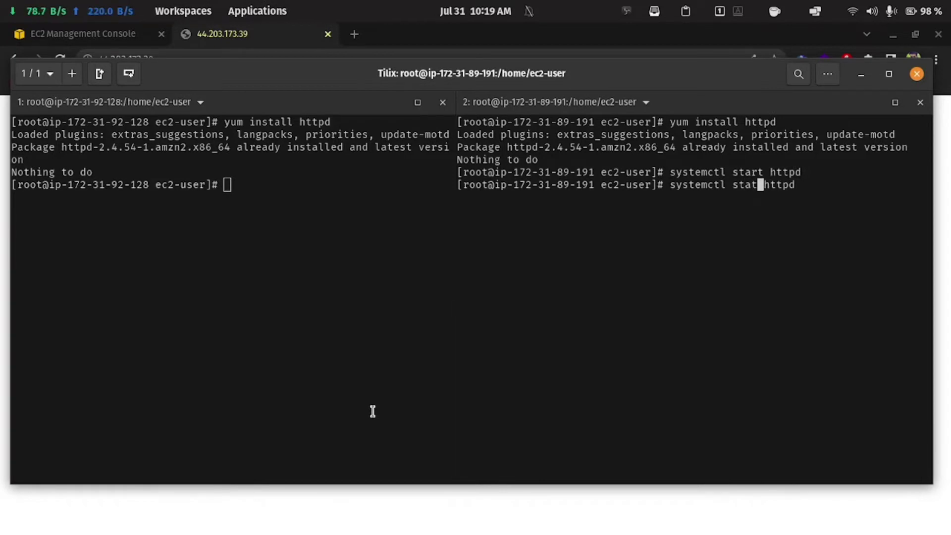
key("Return")
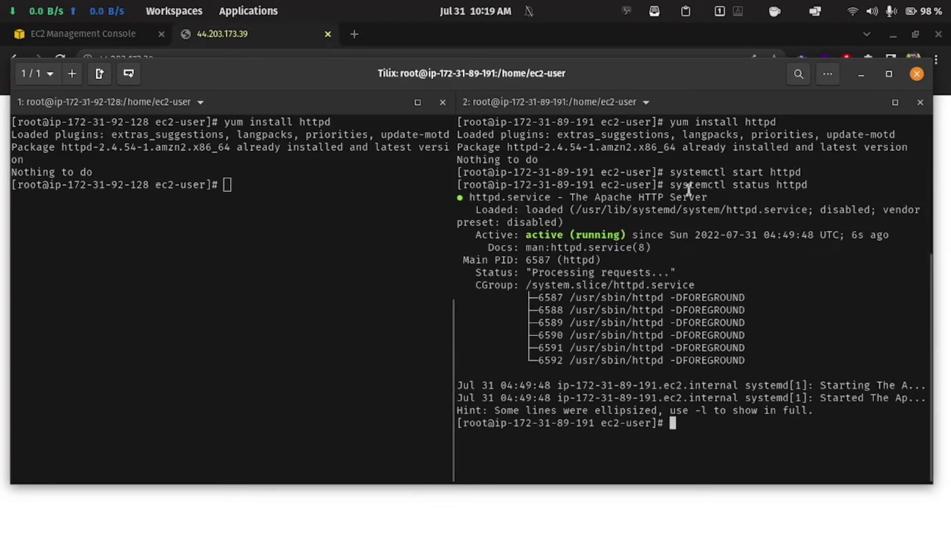
- Copy "systemctl start httpd" from the my-web-2 pane and run it in the my-web-1 pane
left_click_drag(806, 169, 671, 174)
right_click(672, 177)
left_click(673, 234)
left_click(312, 206)
right_click(312, 207)
left_click(298, 299)
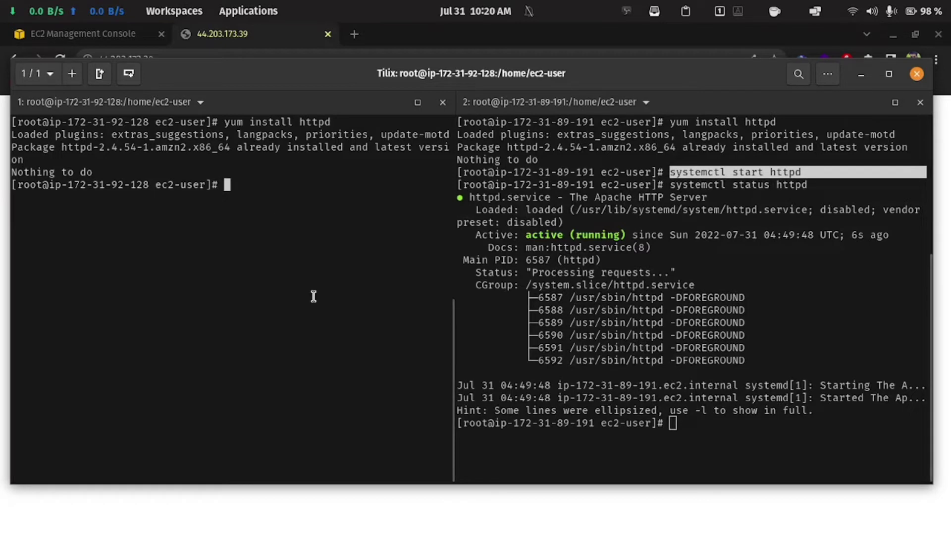
key("Return")
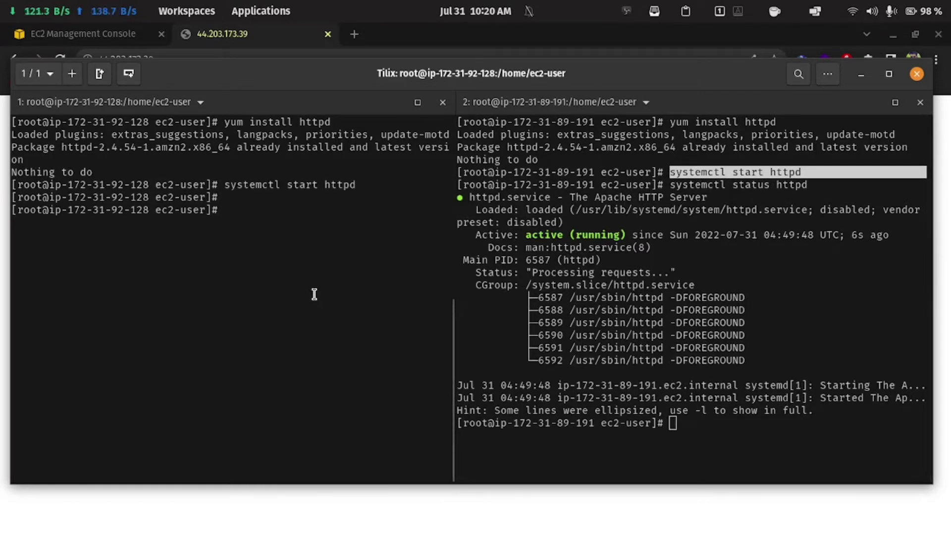
- Switch to the Chrome browser, reload the 44.203.173.39 page and return to the Tilix terminal
left_click(289, 514)
left_click(59, 60)
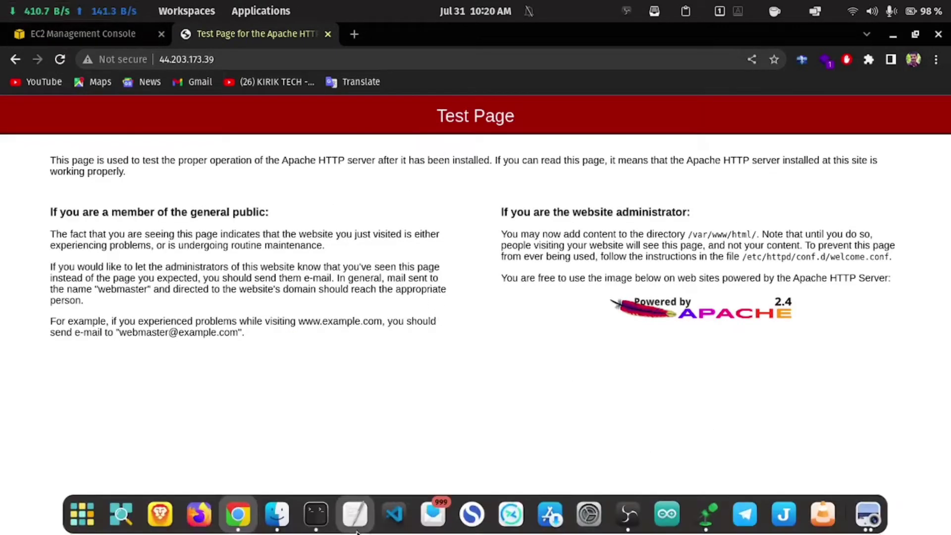
left_click(312, 528)
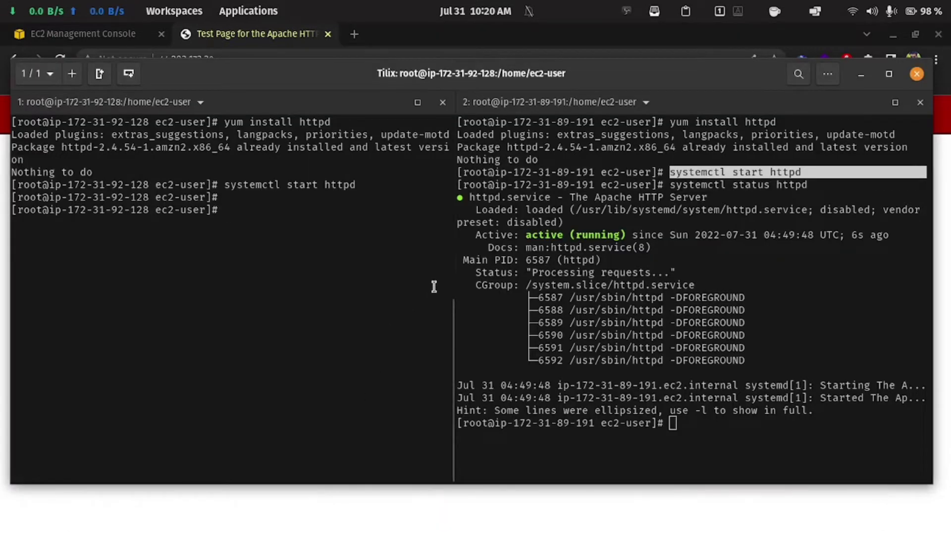
- Clear the terminal output in the my-web-2 pane and in the my-web-1 pane
left_click(787, 442)
type("clear")
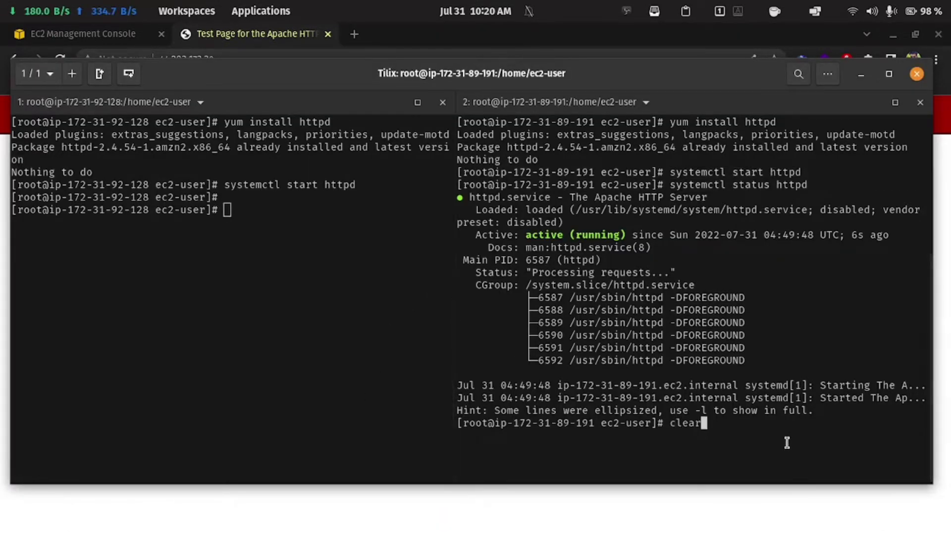
key("Return")
left_click(309, 333)
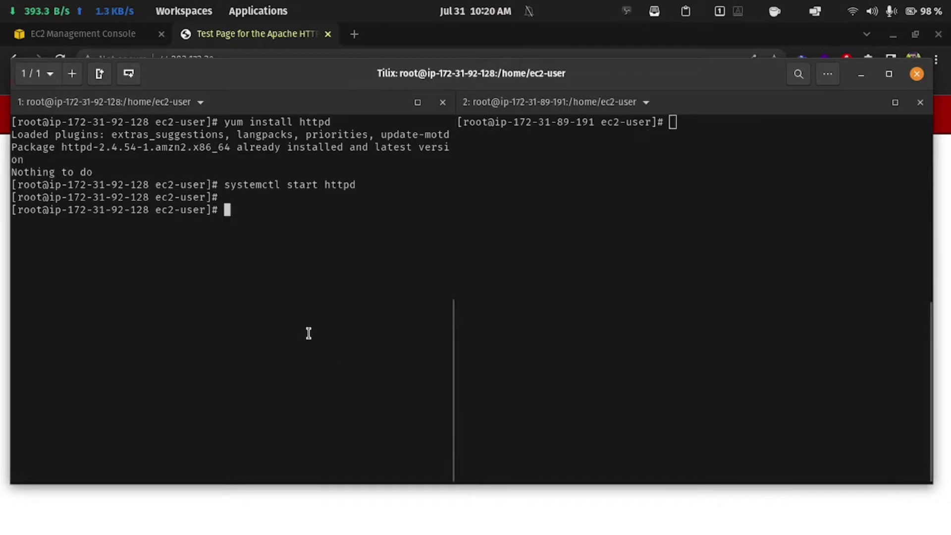
type("clear")
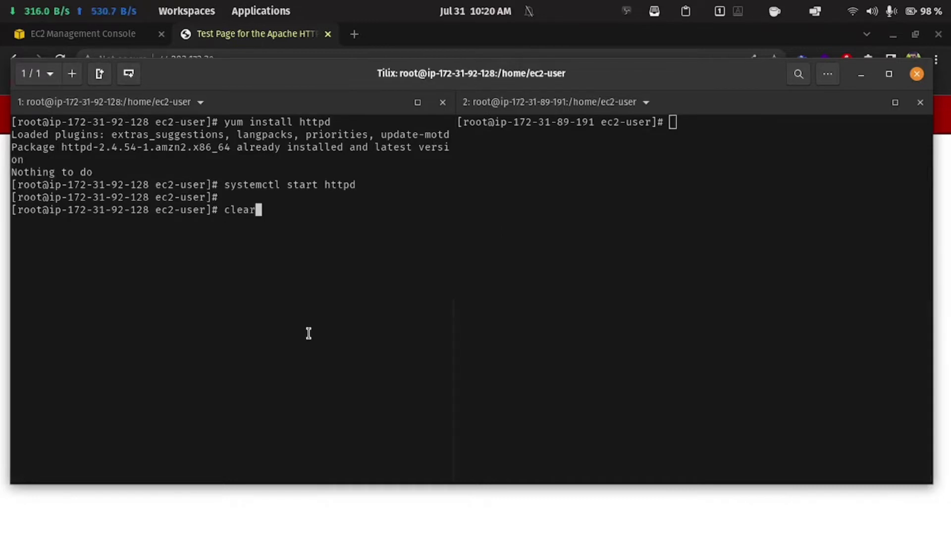
key("Return")
- On my-web-1, change to the /var/www/html/ directory and open a new index.html in nano
type("cd /var/")
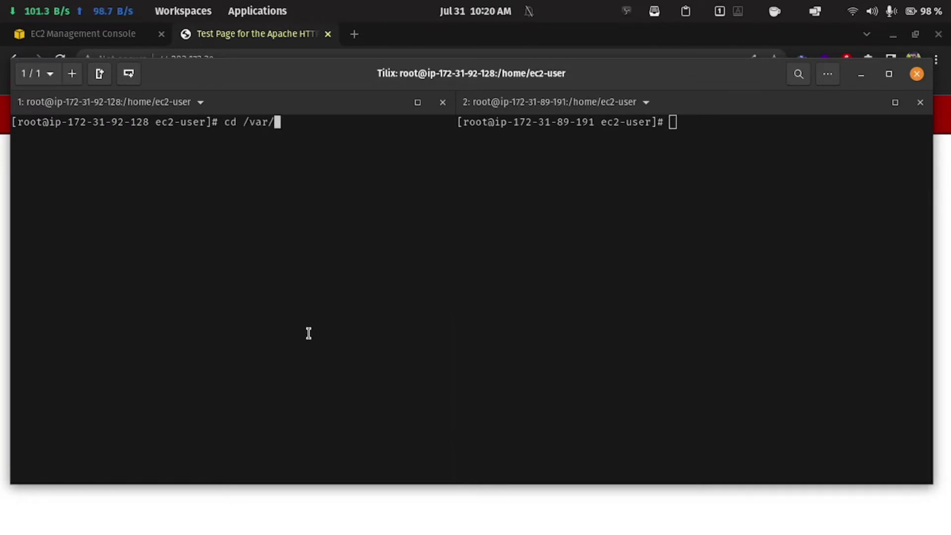
type("www/html/")
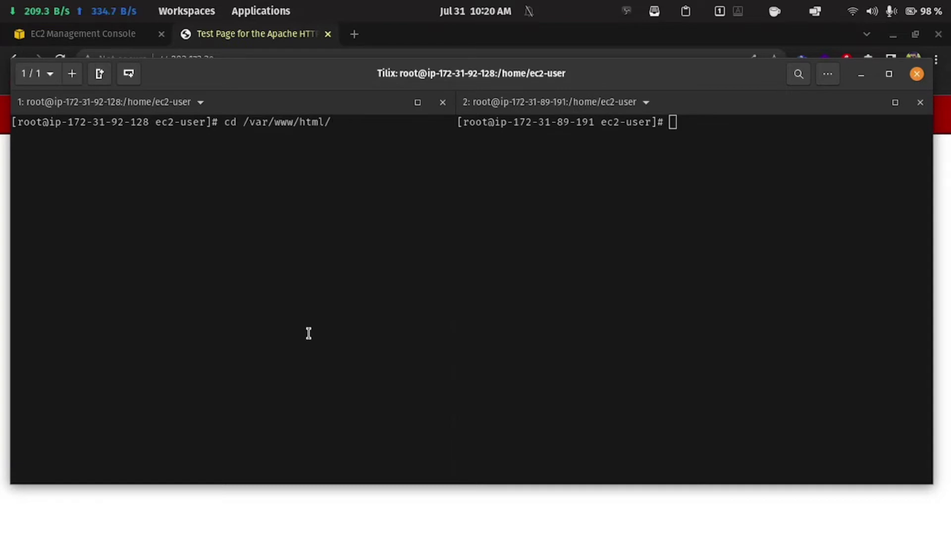
key("Return")
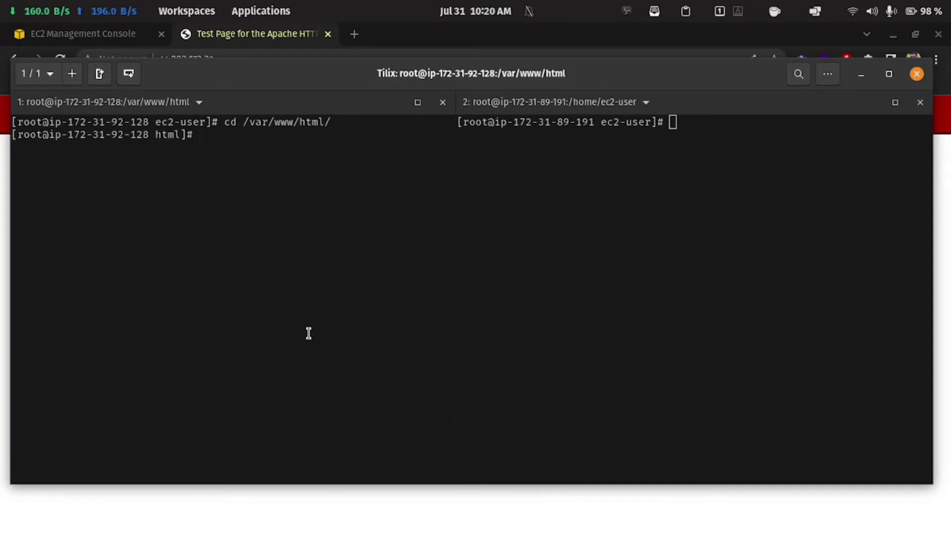
type("nan")
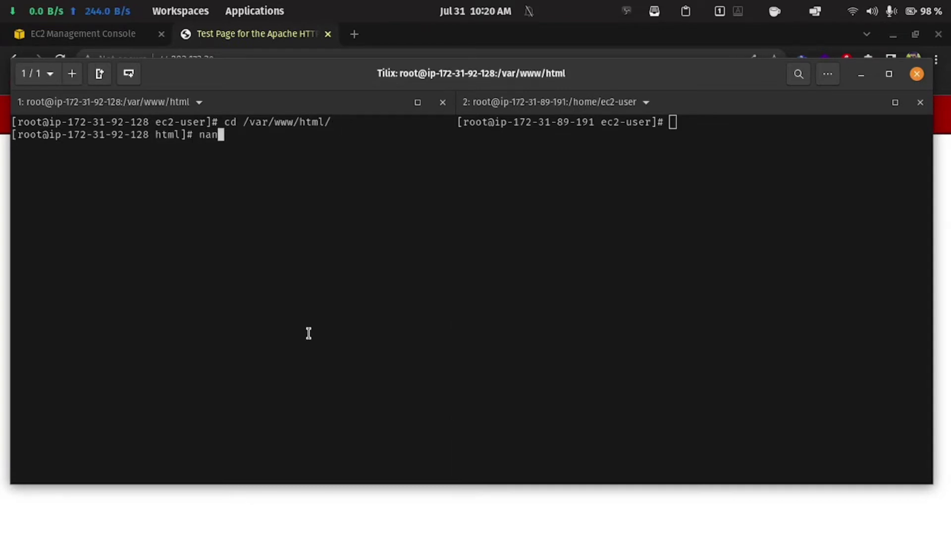
type("o inde")
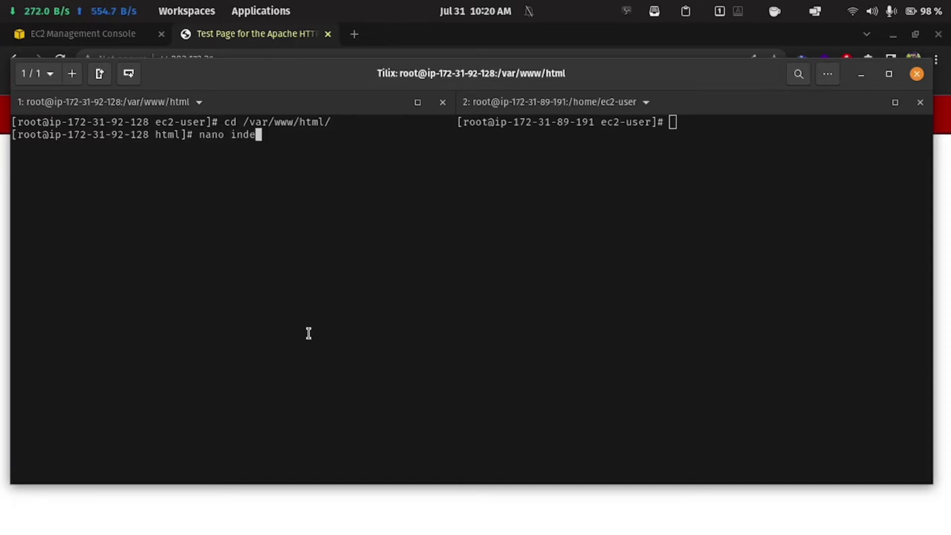
type("x.html")
key("Return")
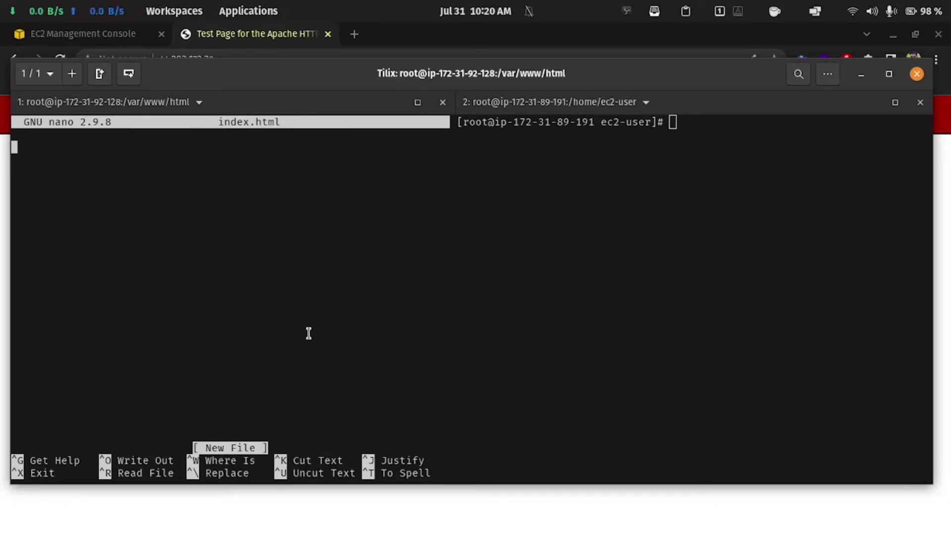
- Write the line <h1>"Hello world from $(hostname -i)"</h1> in my-web-1's index.html
type("<h1>")
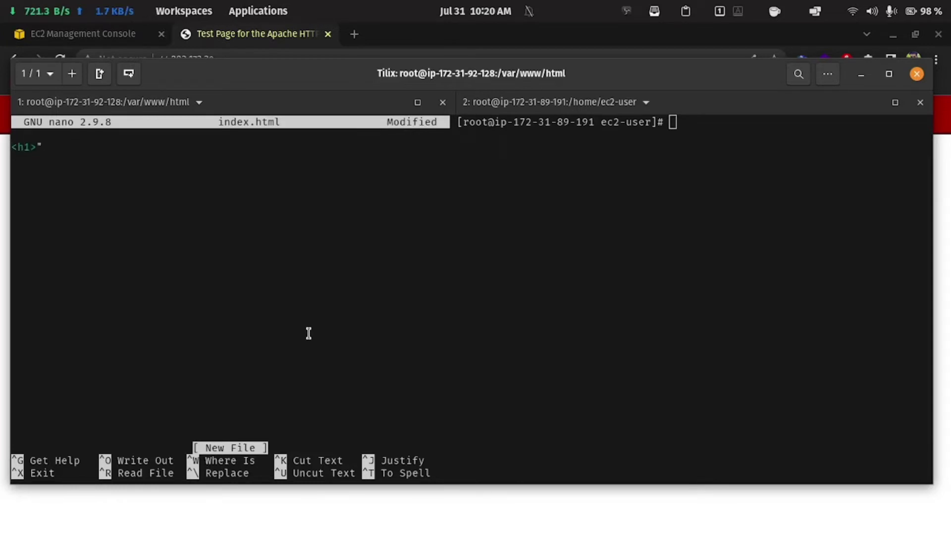
type("Hello world")
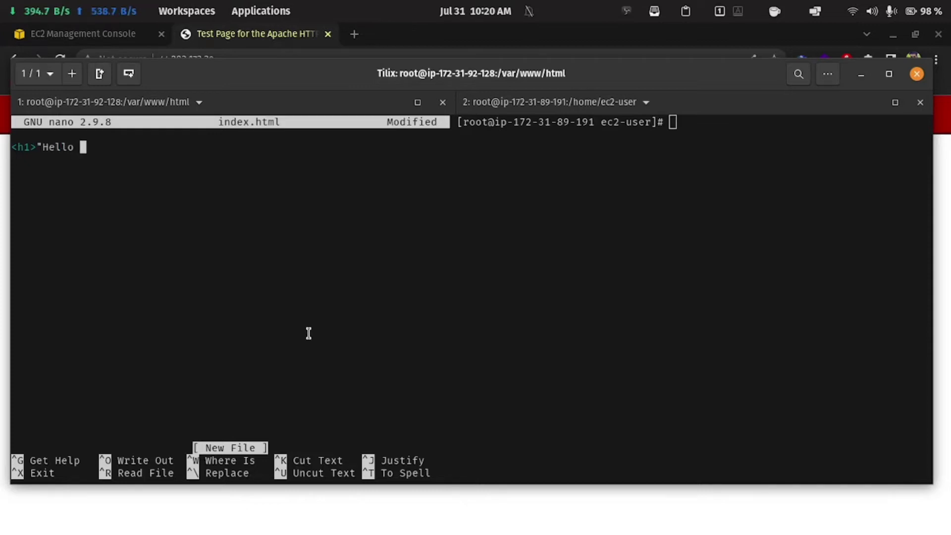
type(" from")
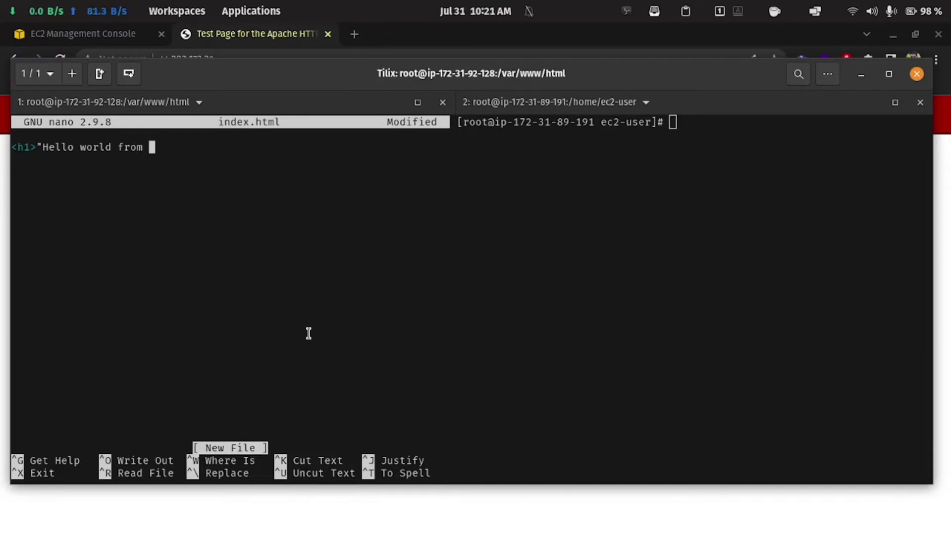
type("$(")
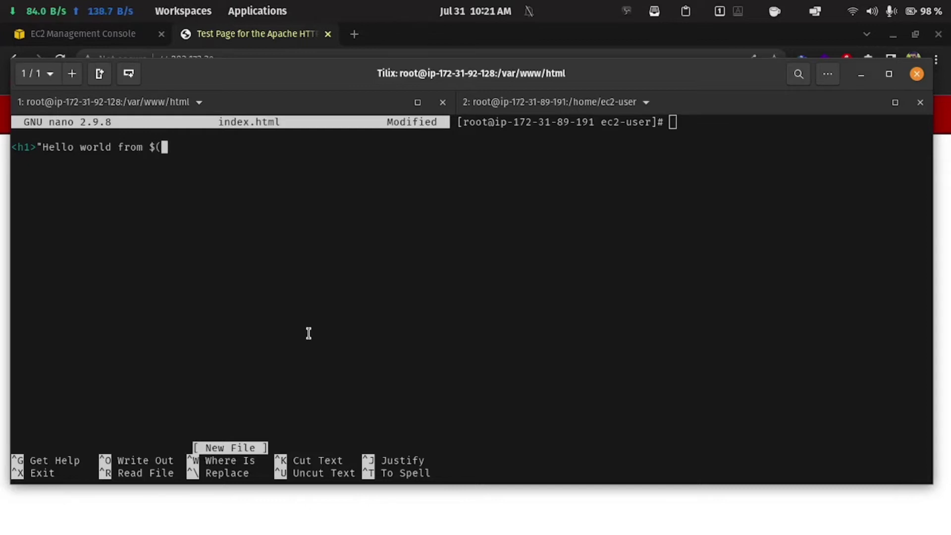
type("host")
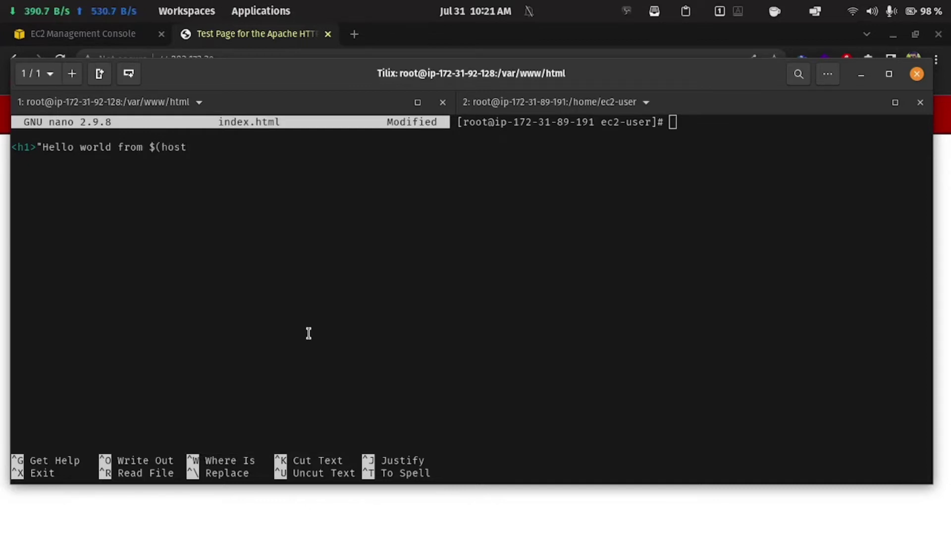
type("name -i)")
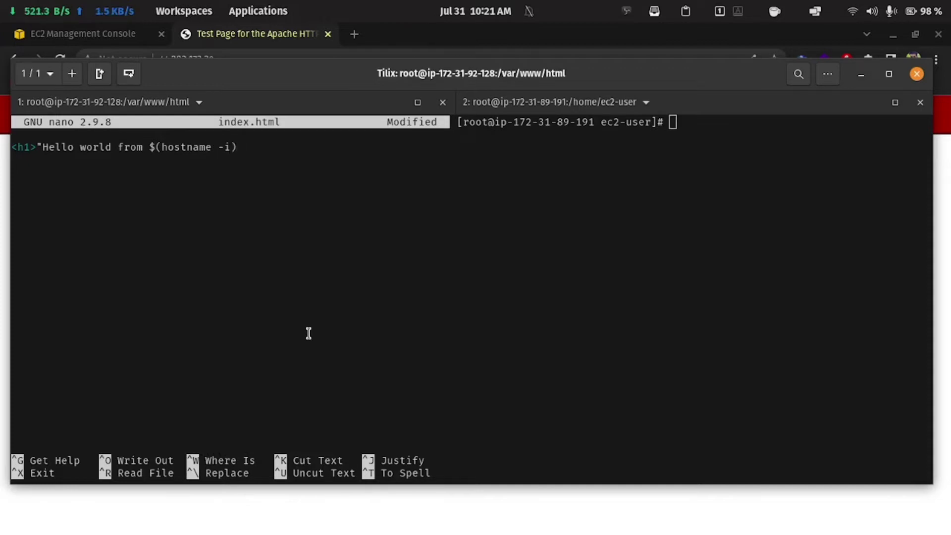
type("\"<")
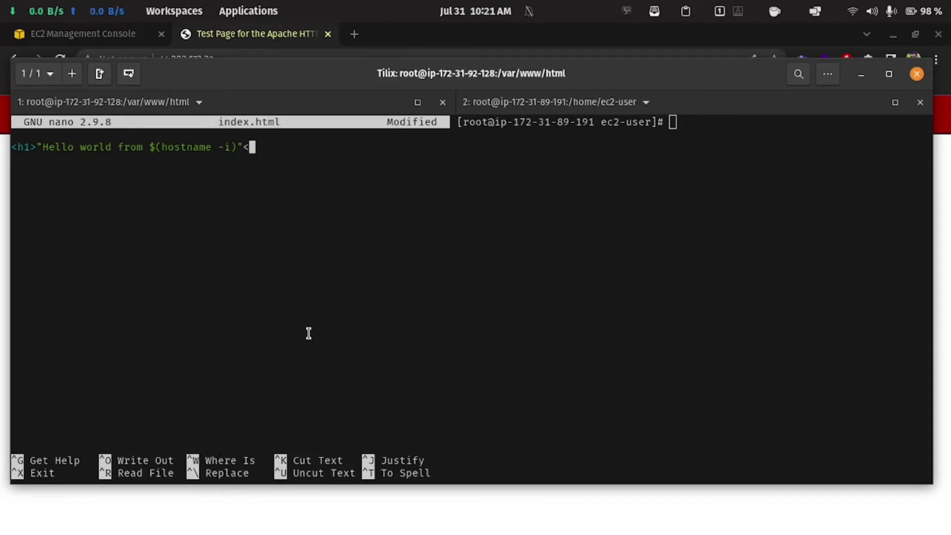
type("/h")
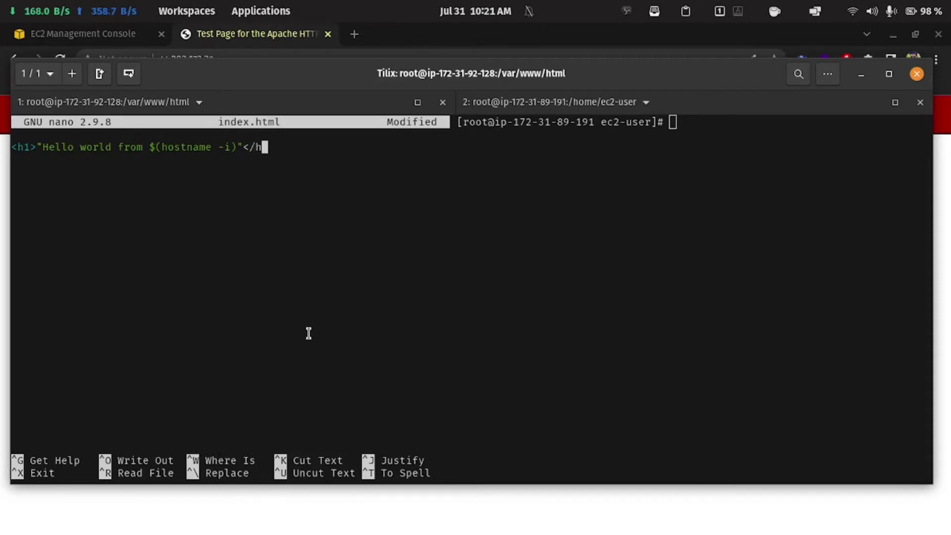
type("1>")
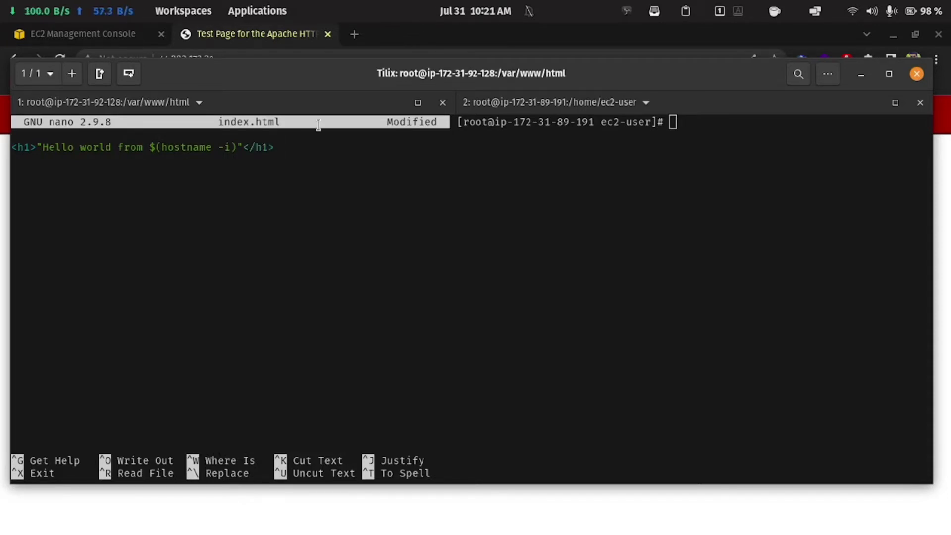
- Run "hostname -i" in the my-web-2 pane to check what the command returns
left_click(736, 178)
type("hostname ")
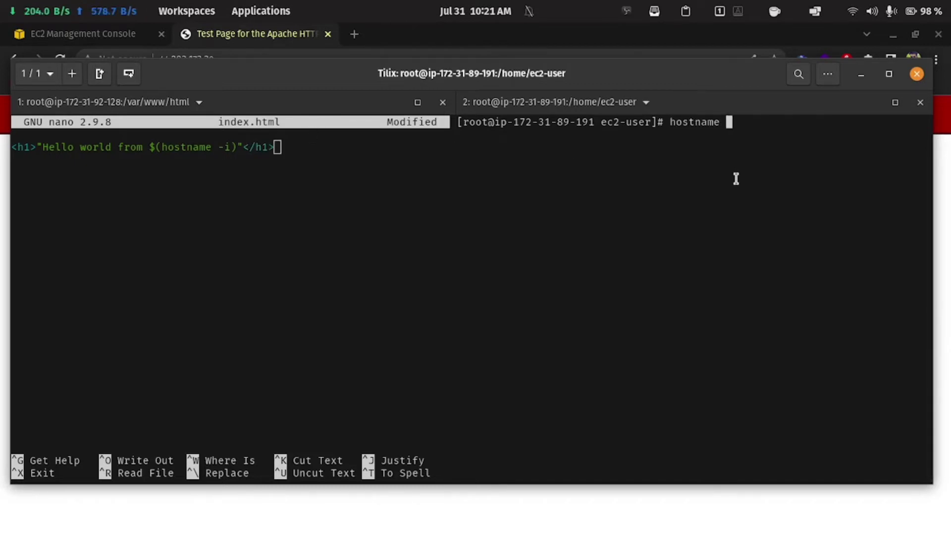
type("-i")
key("Return")
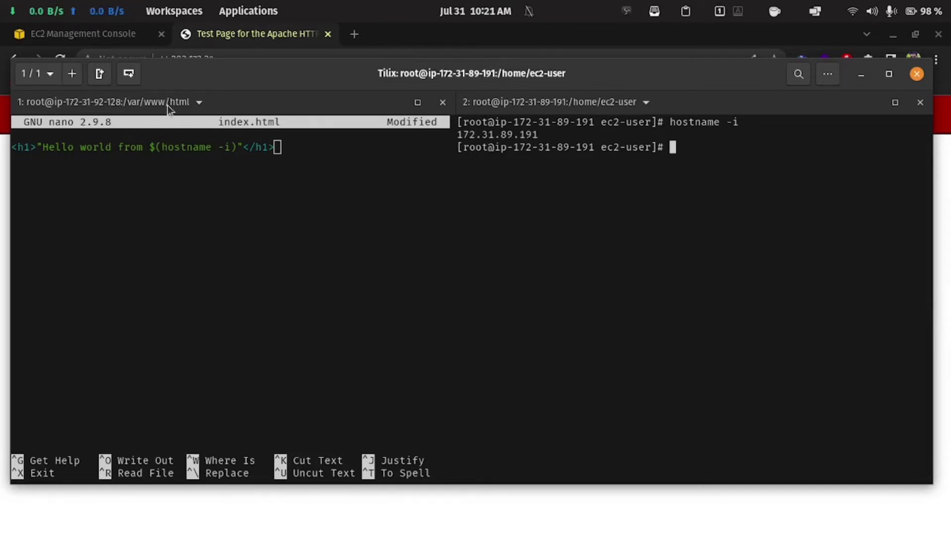
- Copy the entire h1 line from index.html in the my-web-1 pane
left_click(256, 213)
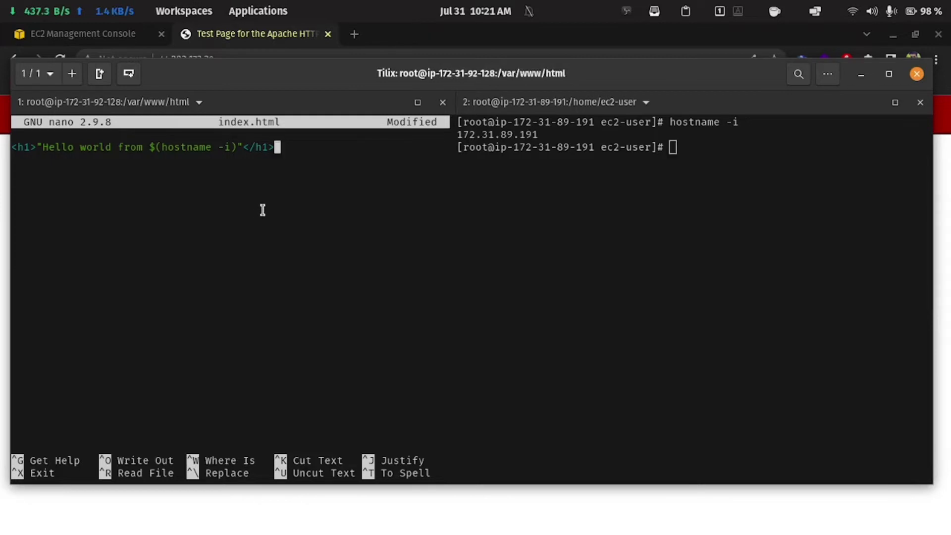
left_click_drag(294, 147, 12, 147)
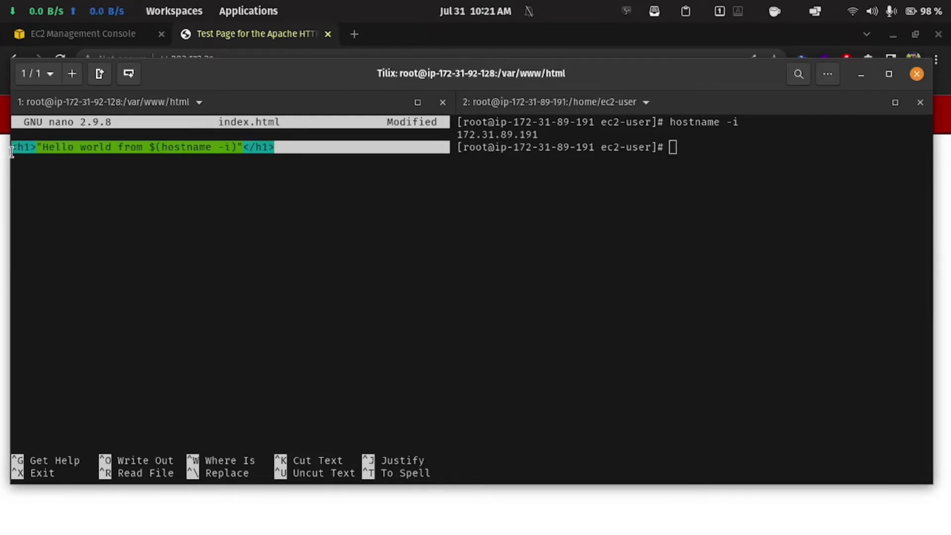
right_click(39, 148)
left_click(41, 205)
- Open a new /var/www/html/index.html in nano on my-web-2
left_click(604, 236)
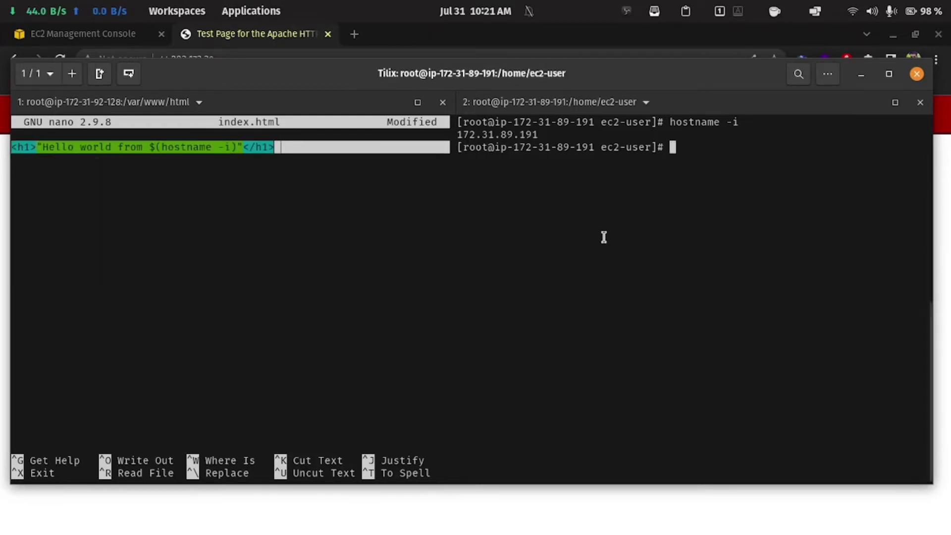
type("nano ")
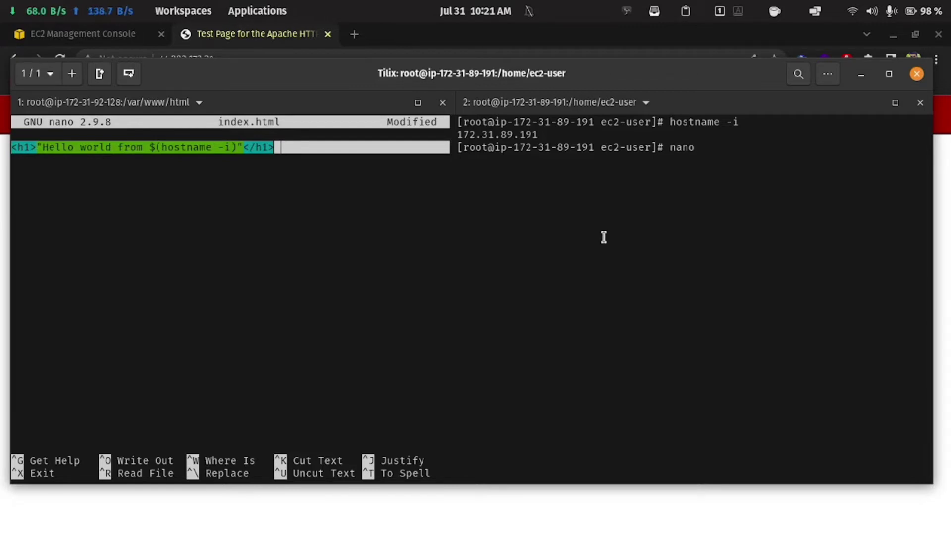
type("/c")
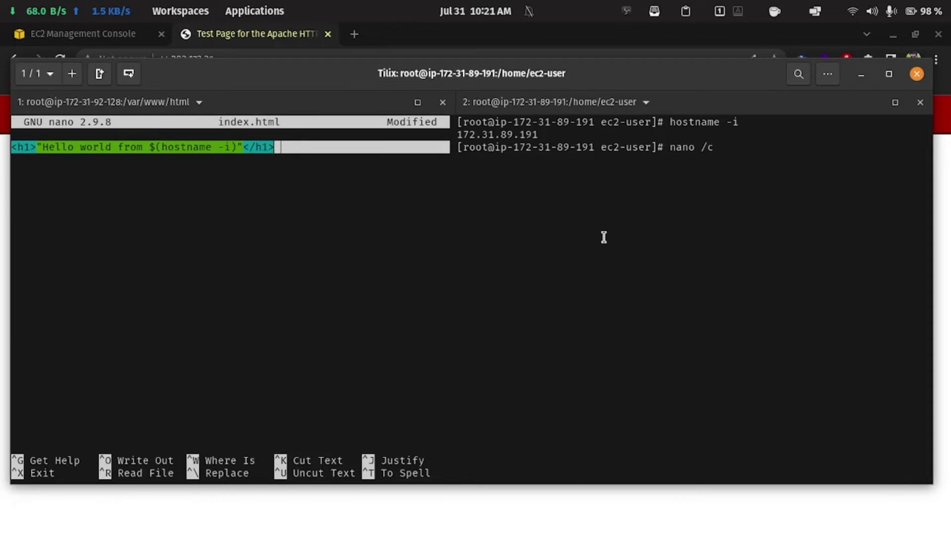
key("BackSpace")
type("var/")
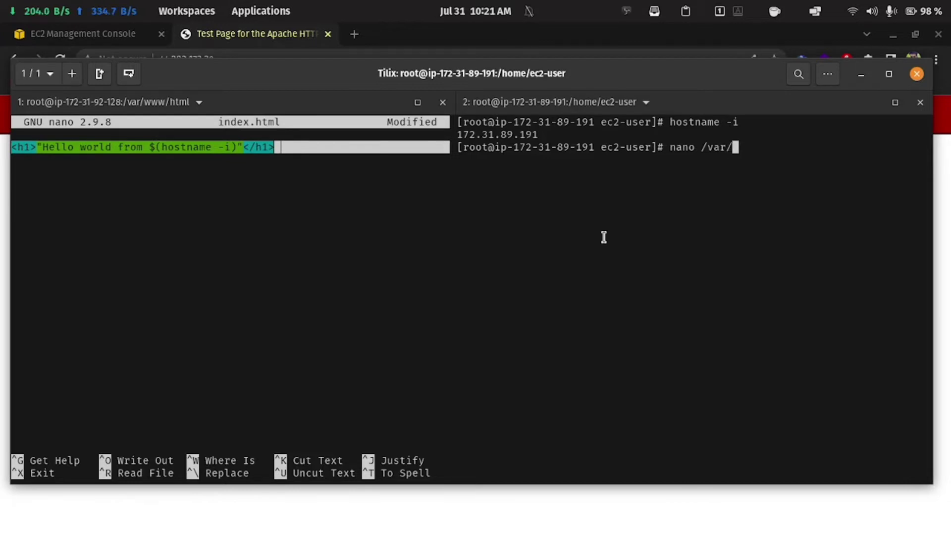
type("www/h")
key("Tab")
type("index.")
type("html")
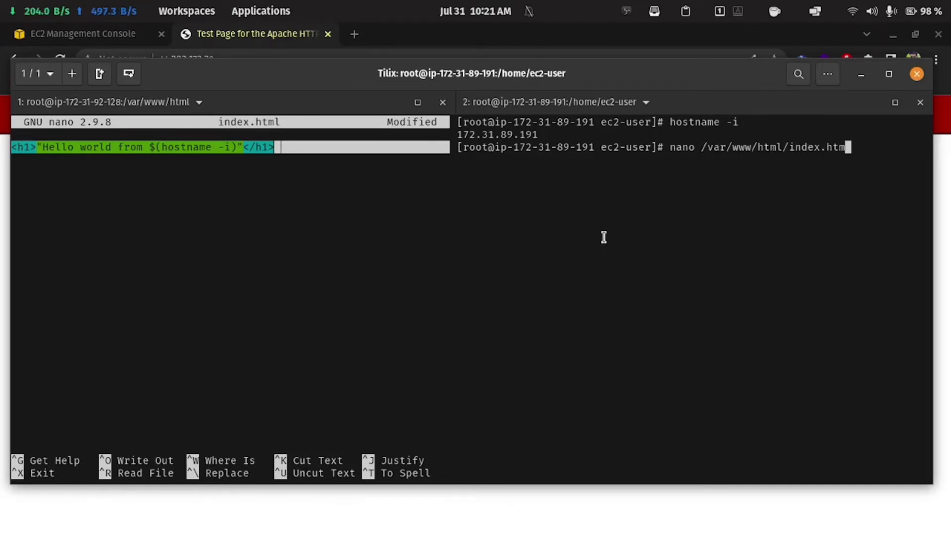
key("Return")
- Paste the copied h1 line into my-web-2's index.html and save the file
right_click(604, 238)
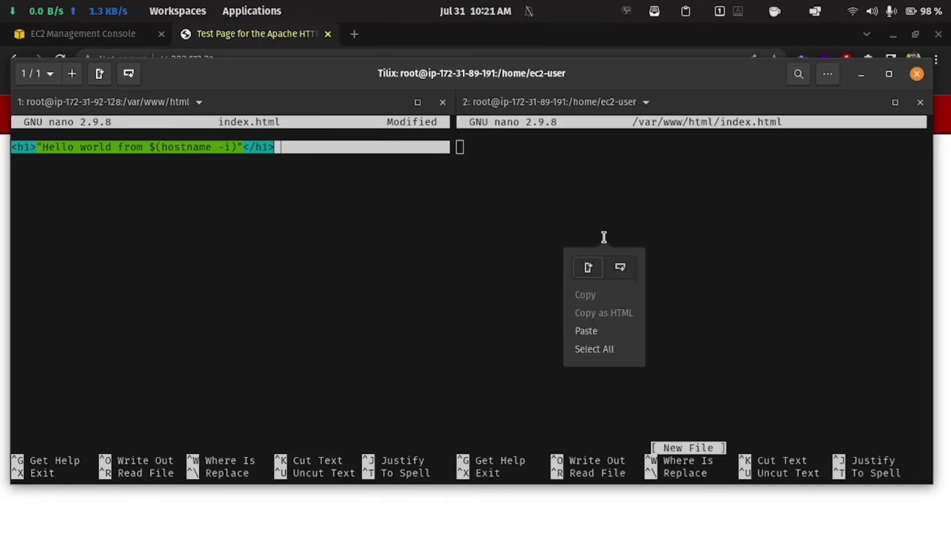
left_click(594, 335)
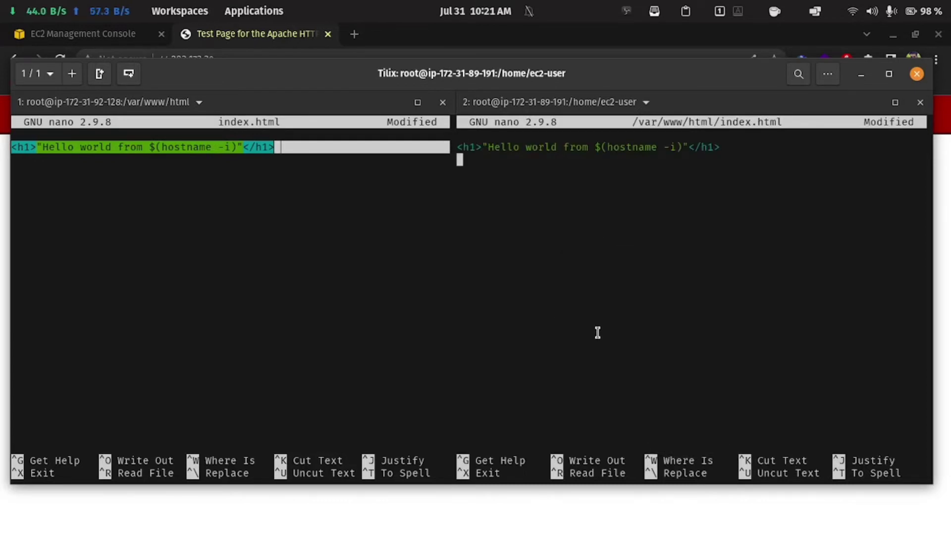
key("ctrl+o")
key("Return")
- Save index.html on my-web-1 and exit nano in both panes
left_click(346, 304)
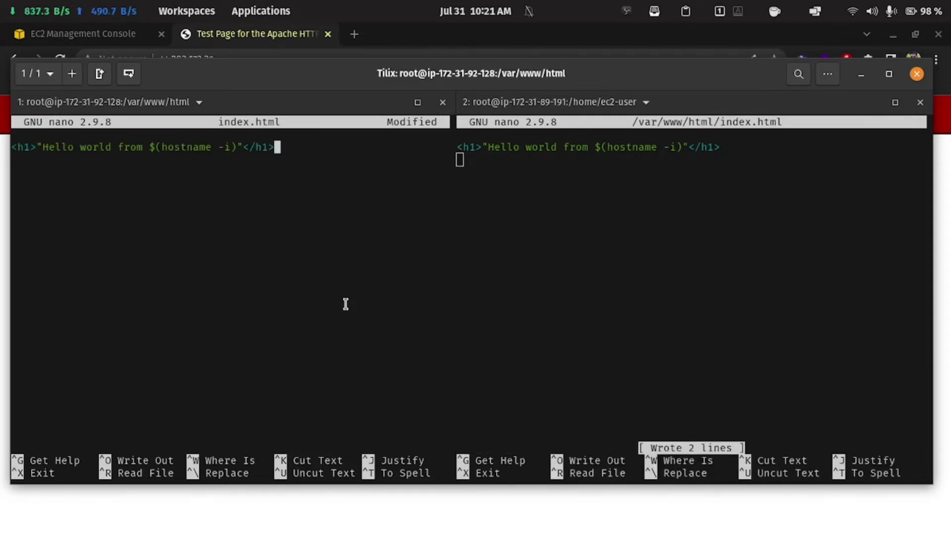
key("ctrl+o")
key("Return")
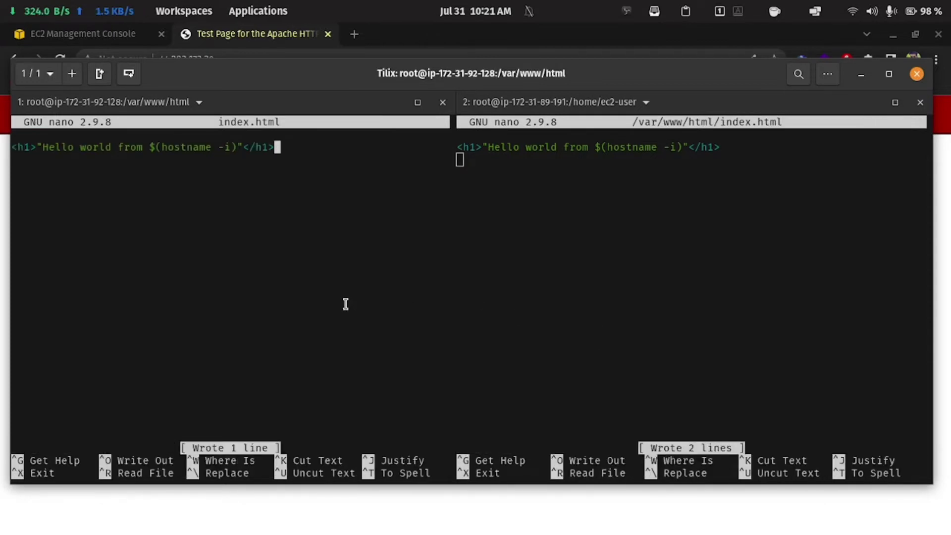
key("ctrl+x")
left_click(558, 296)
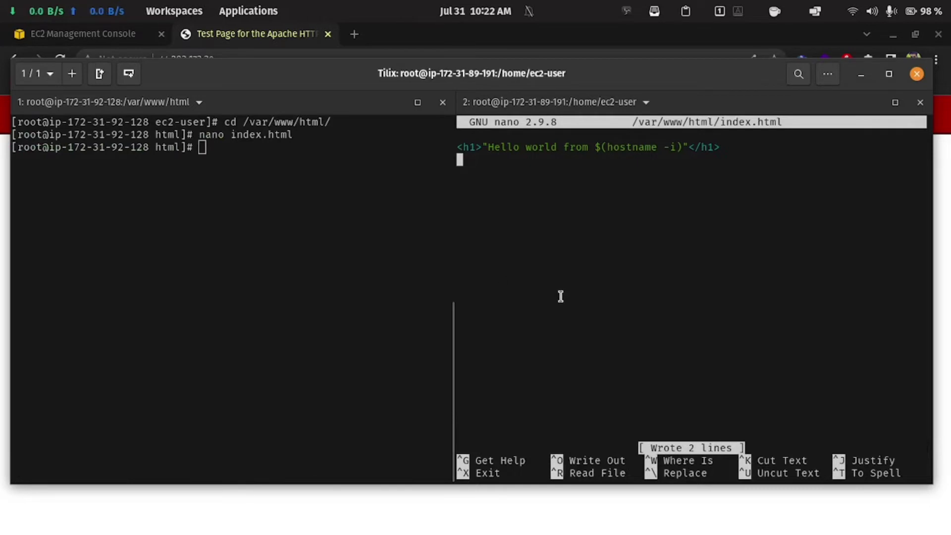
key("ctrl+x")
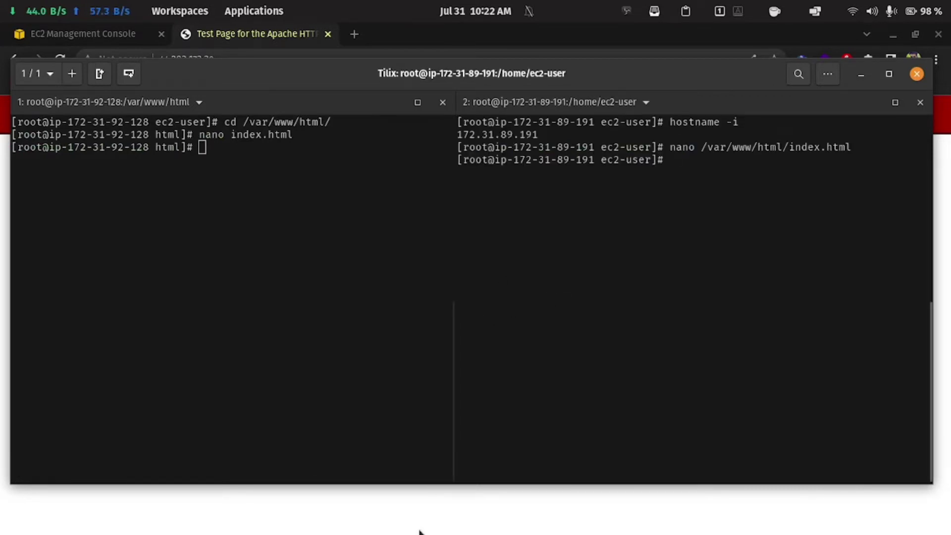
- Switch to the Chrome browser and reload the 44.203.173.39 page to check the new index.html
left_click(433, 513)
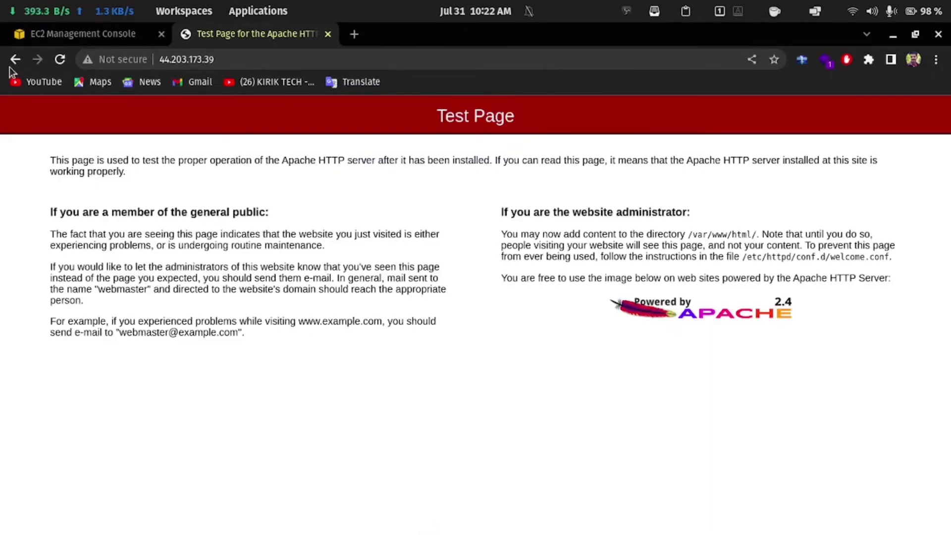
left_click(58, 60)
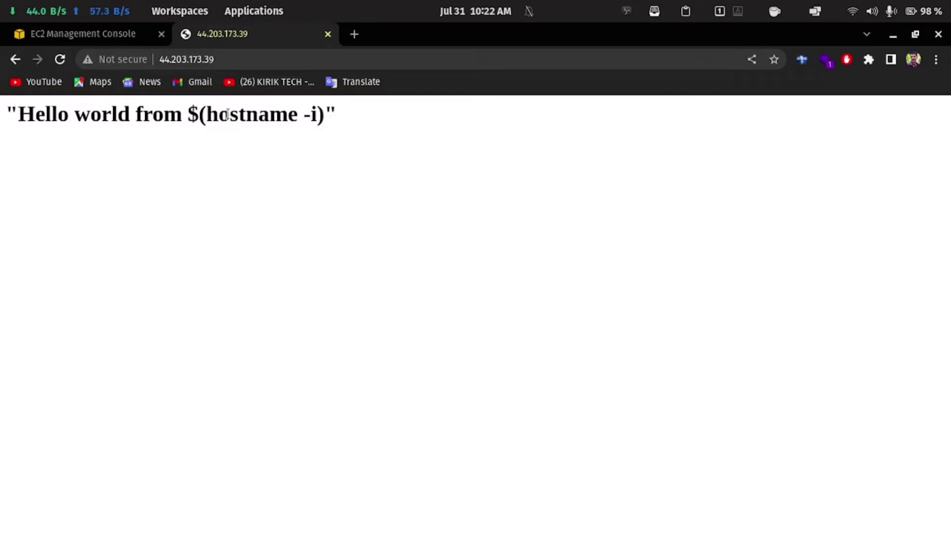
- Paste the echo "<h1>“Hello World from $(hostname -i)”</h1>" > /var/www/html/index.html command into a blank text editor document and copy the whole line
mouse_move(406, 533)
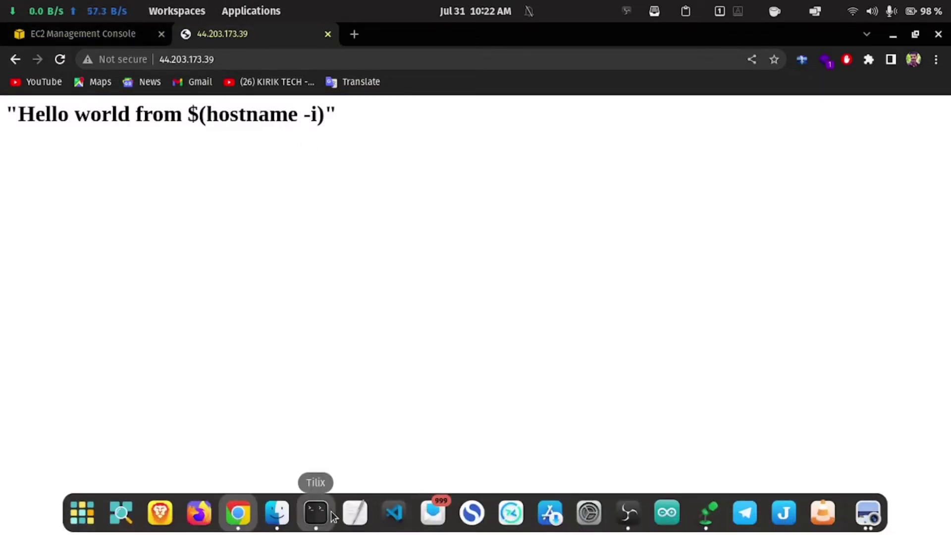
left_click(316, 513)
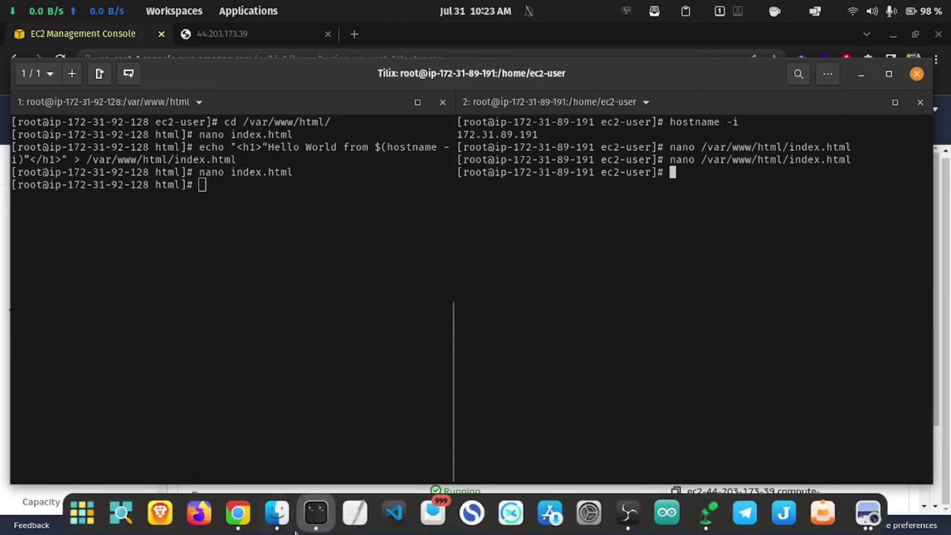
right_click(278, 251)
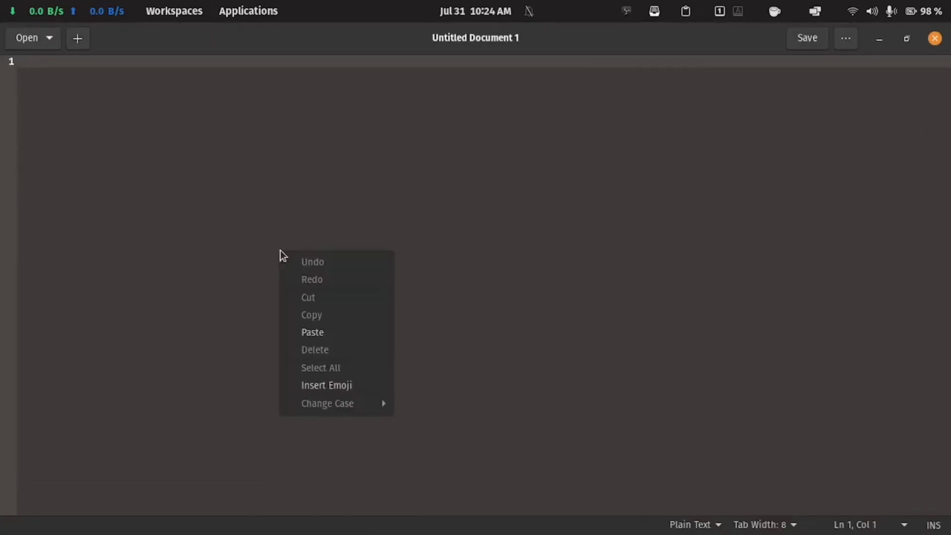
left_click(320, 331)
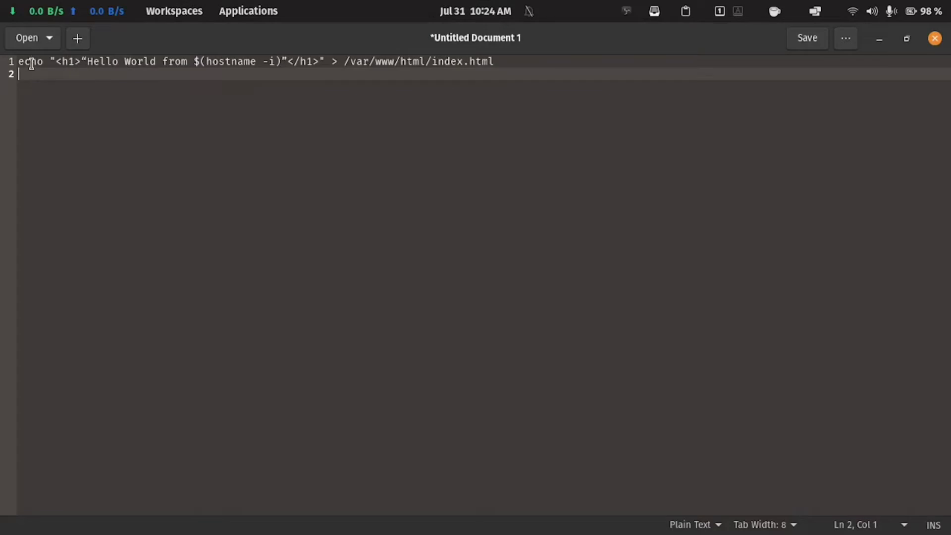
left_click_drag(94, 68, 283, 62)
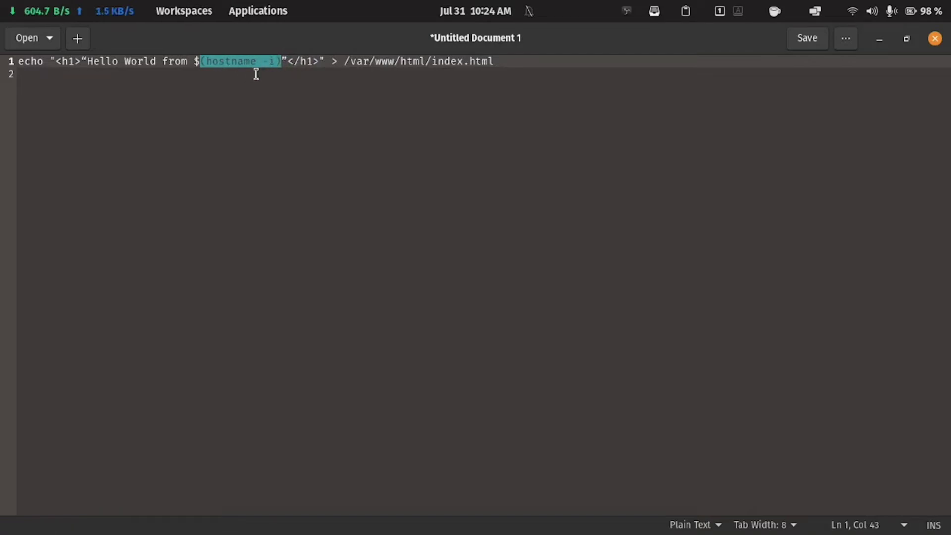
left_click(550, 64)
left_click_drag(523, 67, 16, 62)
right_click(25, 64)
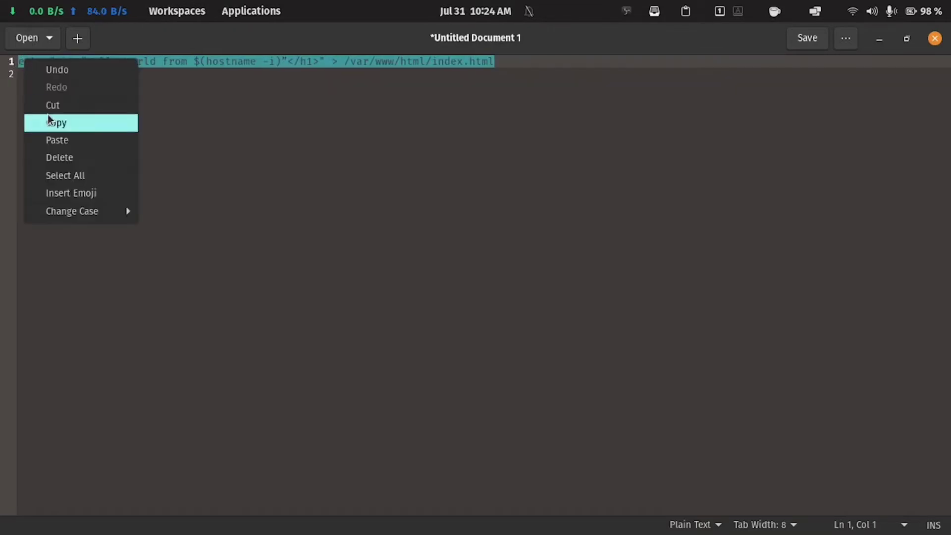
left_click(51, 121)
left_click(880, 38)
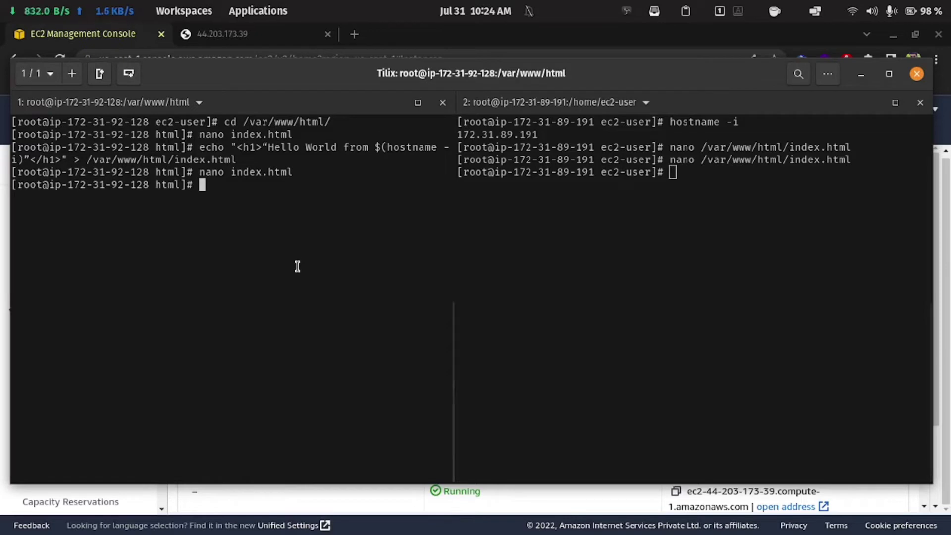
- Clear the terminal output in both the my-web-1 and my-web-2 sessions
type("clear")
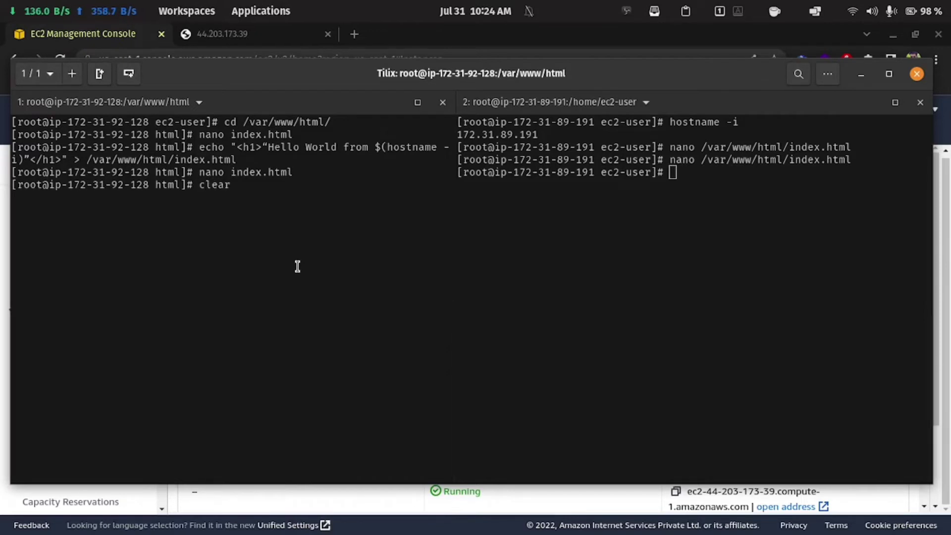
key("Return")
left_click(666, 232)
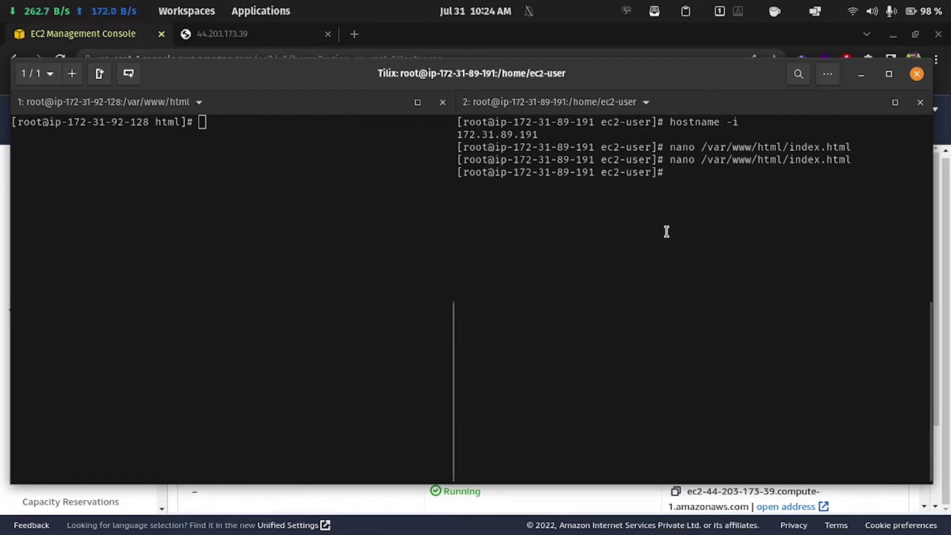
type("clear")
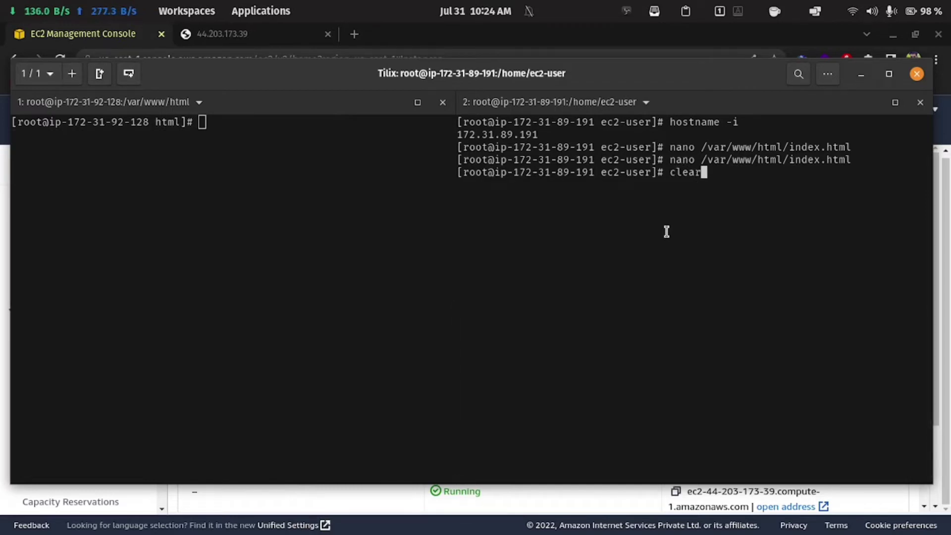
key("Return")
- Run the copied echo command on both my-web-1 and my-web-2 to overwrite /var/www/html/index.html
right_click(319, 215)
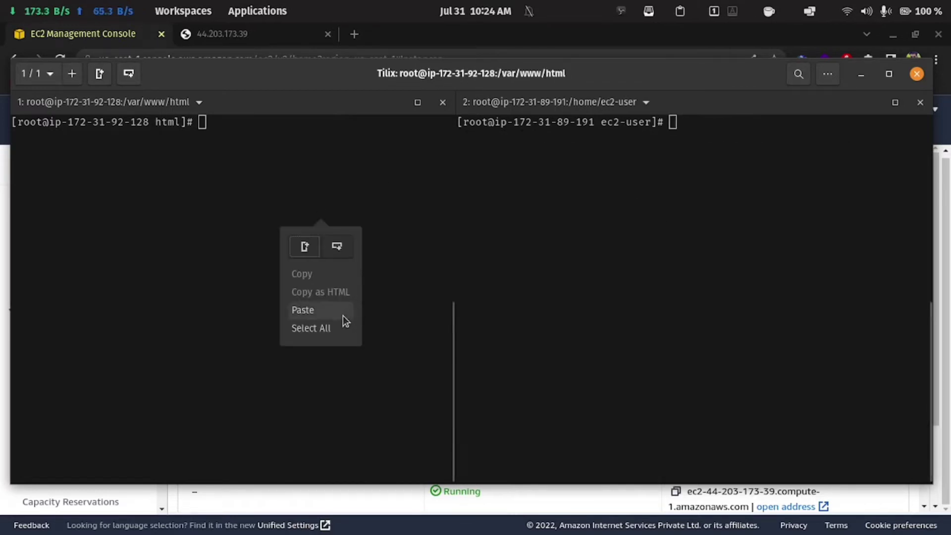
left_click(343, 311)
key("Return")
left_click(587, 245)
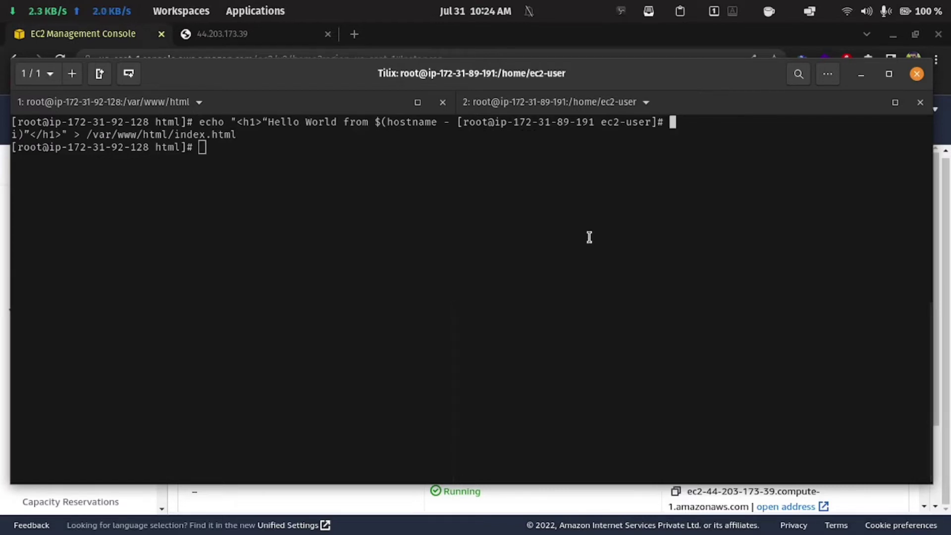
key("ctrl+shift+v")
key("Return")
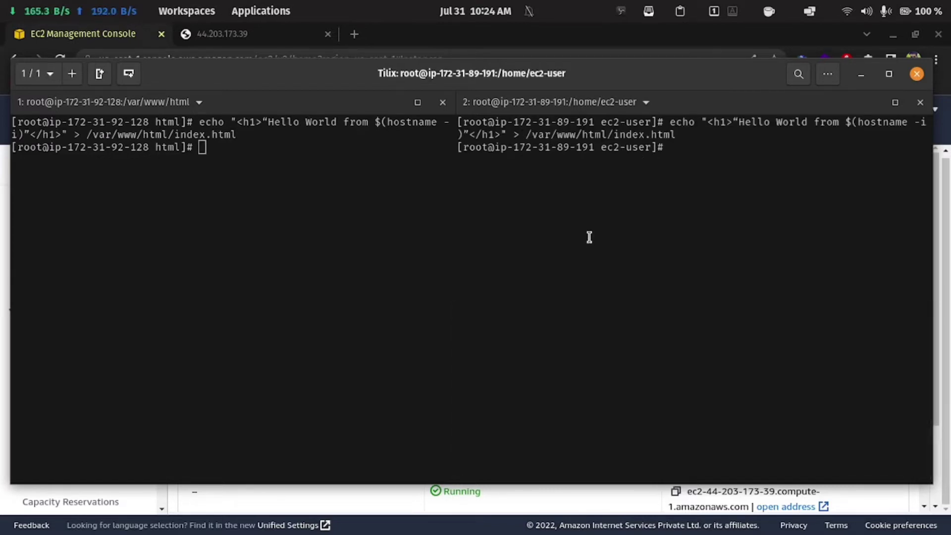
- Switch to Chrome and reload the 44.203.173.39 page to check my-web-2's rewritten index.html
left_click(366, 490)
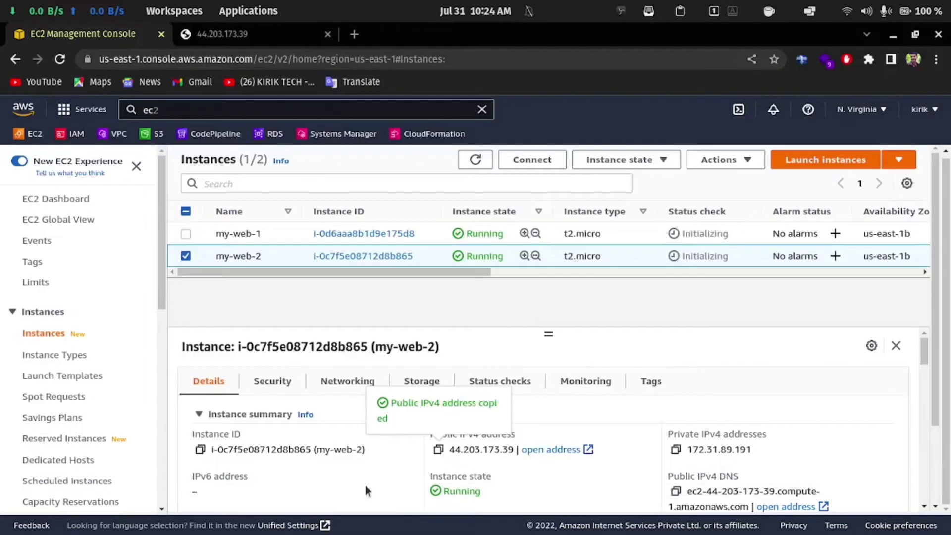
left_click(251, 28)
left_click(60, 62)
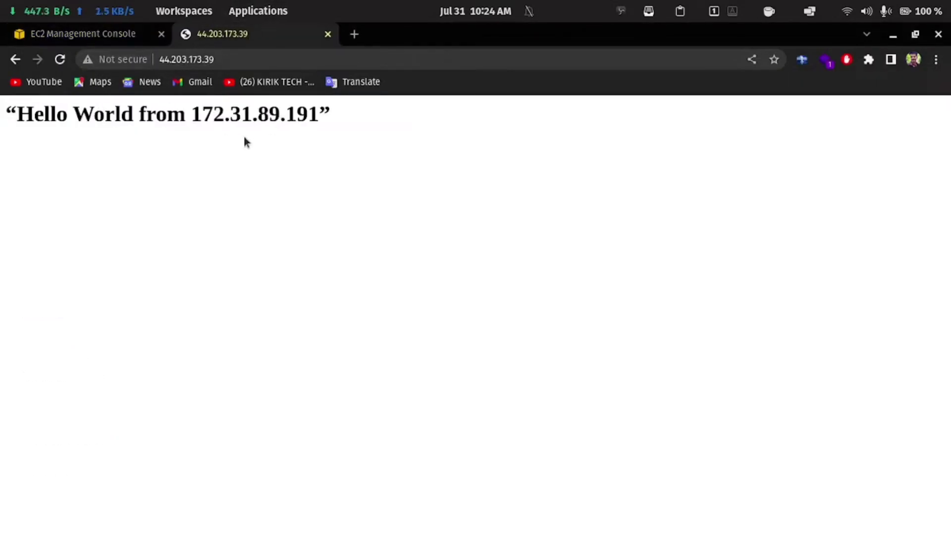
- Copy my-web-1's public IPv4 address from the EC2 instance details and load it in a new browser tab
left_click(85, 34)
left_click(186, 255)
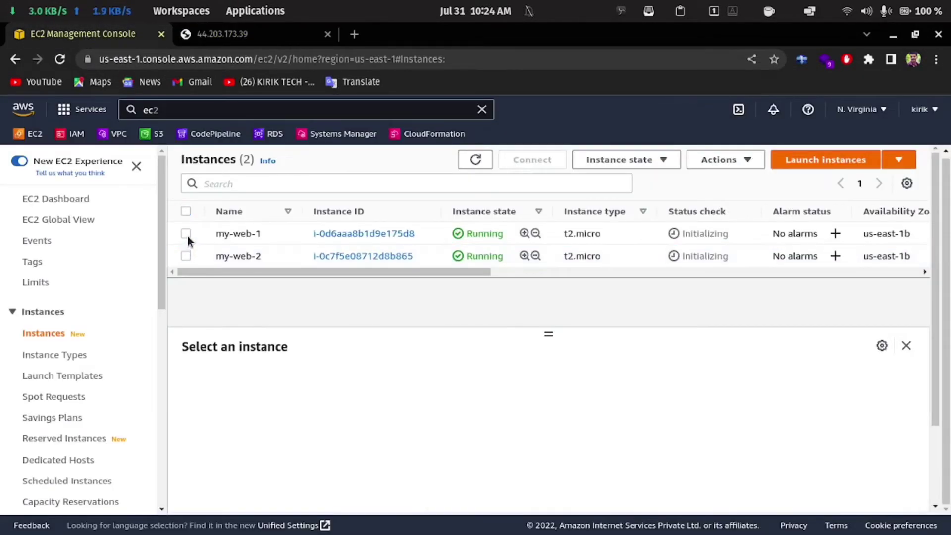
left_click(186, 233)
left_click(438, 449)
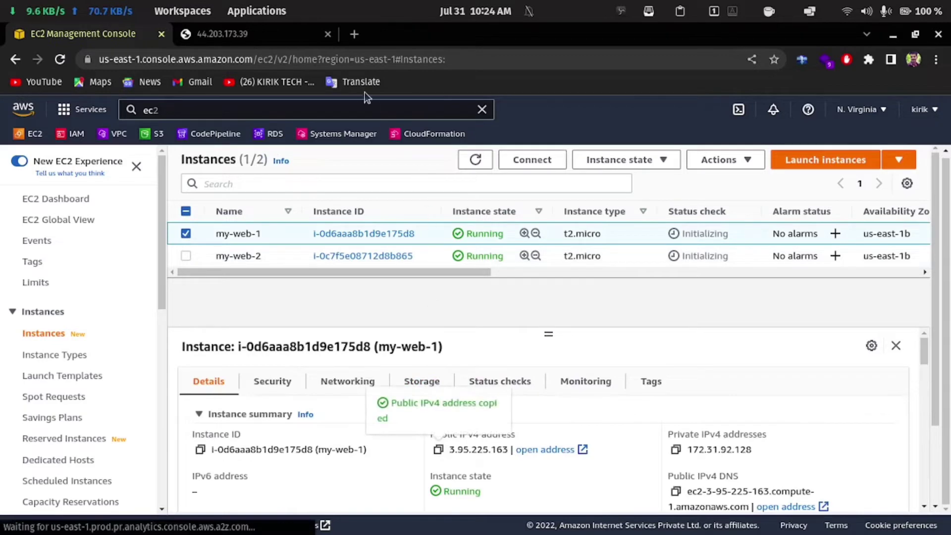
left_click(354, 34)
key("ctrl+v")
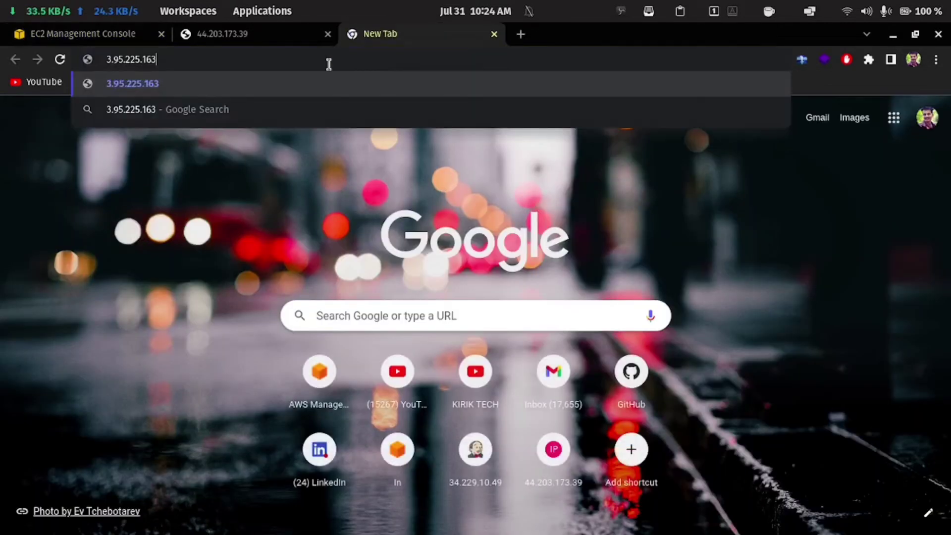
left_click(322, 79)
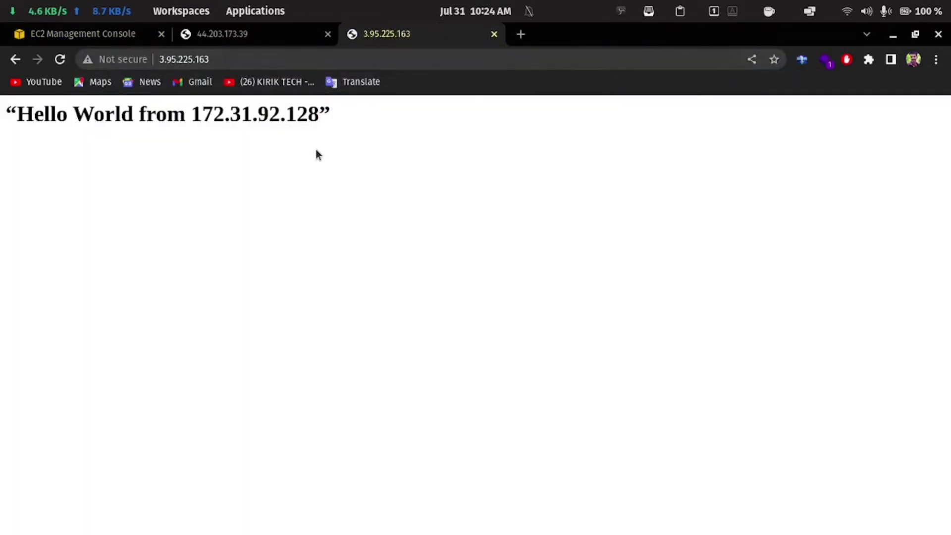
- Compare the pages served by both web instances and refresh the EC2 instance list to check their status
left_click(284, 34)
left_click(429, 34)
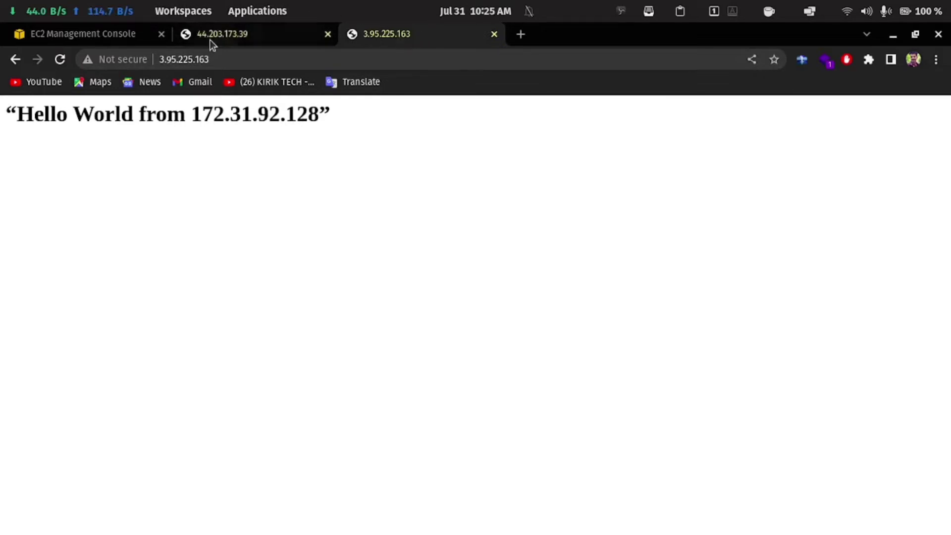
left_click(113, 39)
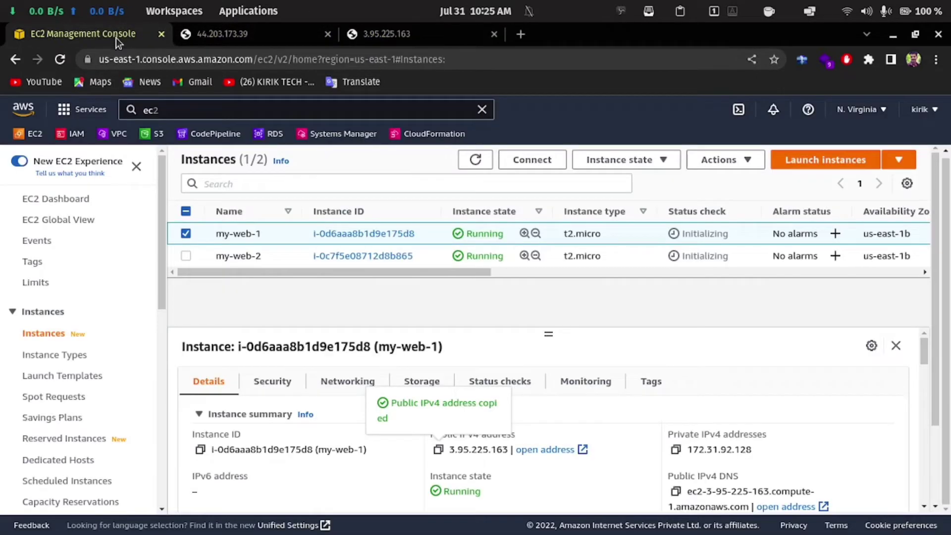
left_click(478, 162)
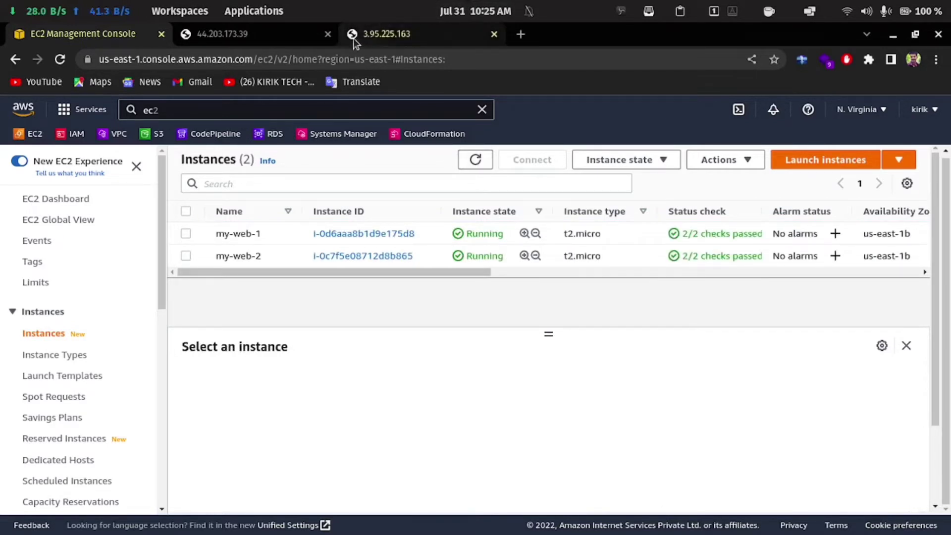
left_click(316, 36)
left_click(409, 35)
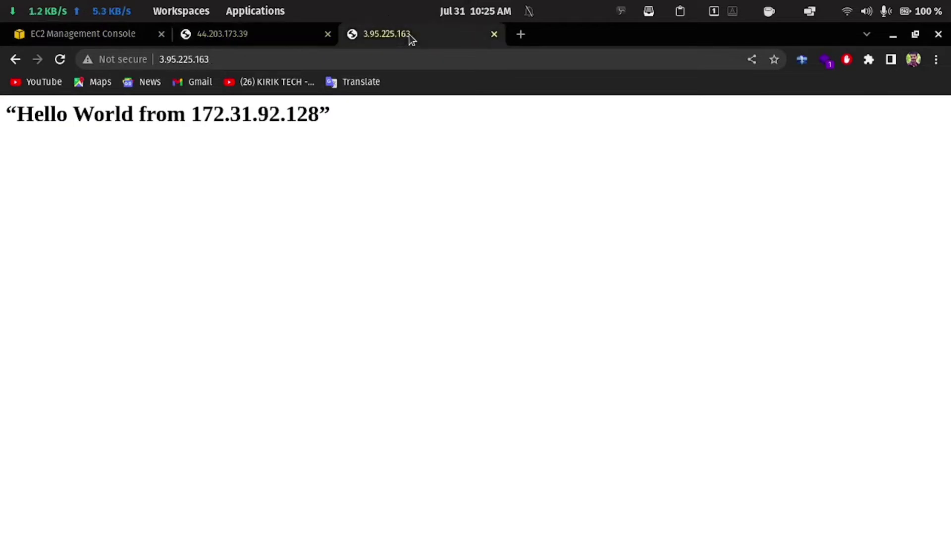
left_click(130, 28)
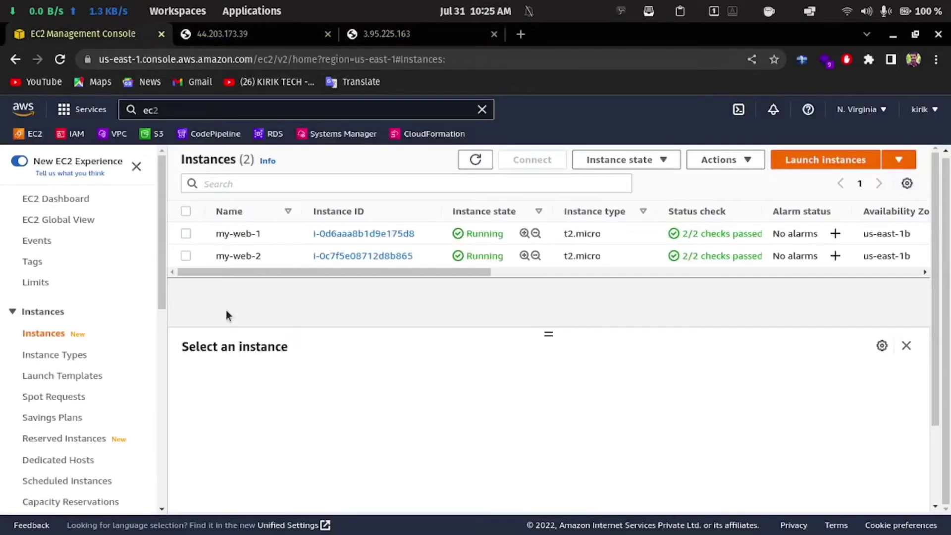
- Open the EC2 Target Groups page in a new browser tab and start creating a target group
left_click(185, 233)
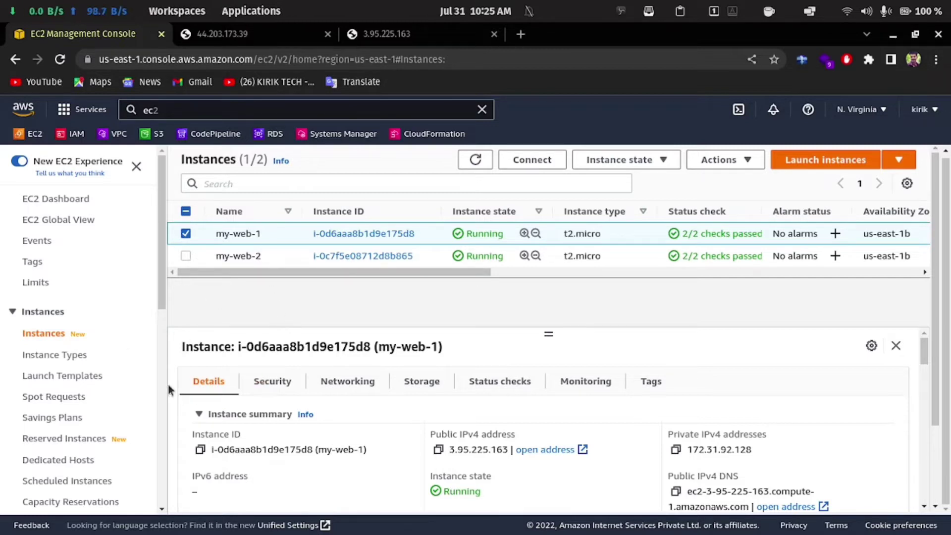
scroll(59, 367, "down", 9)
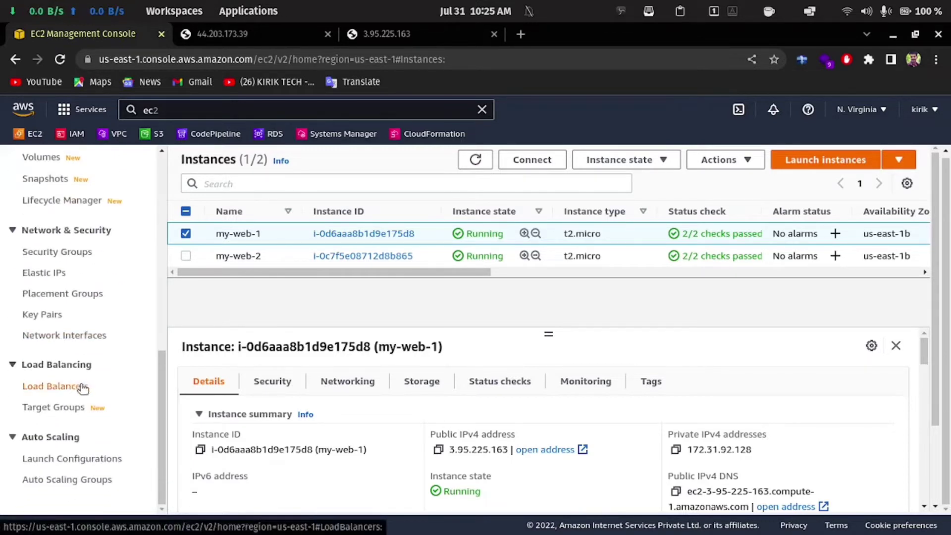
right_click(81, 413)
left_click(149, 259)
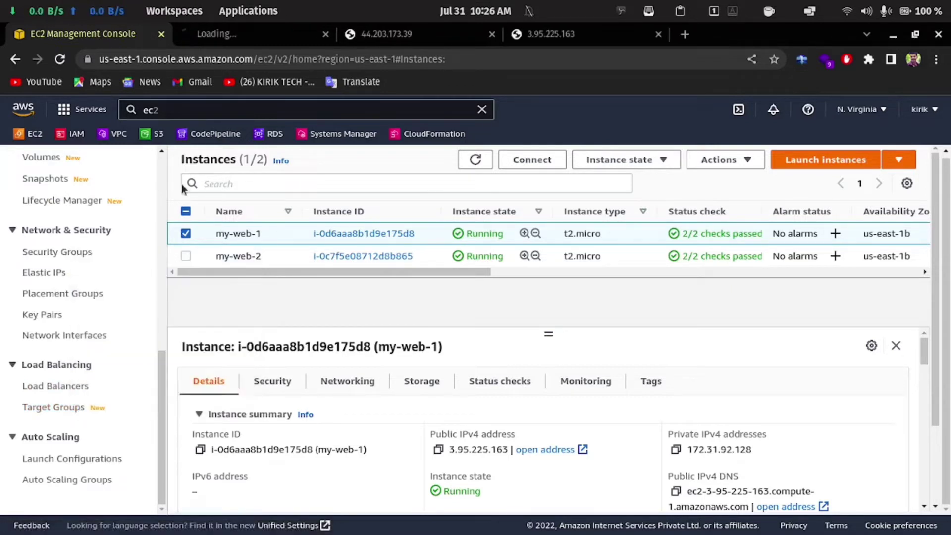
left_click(230, 31)
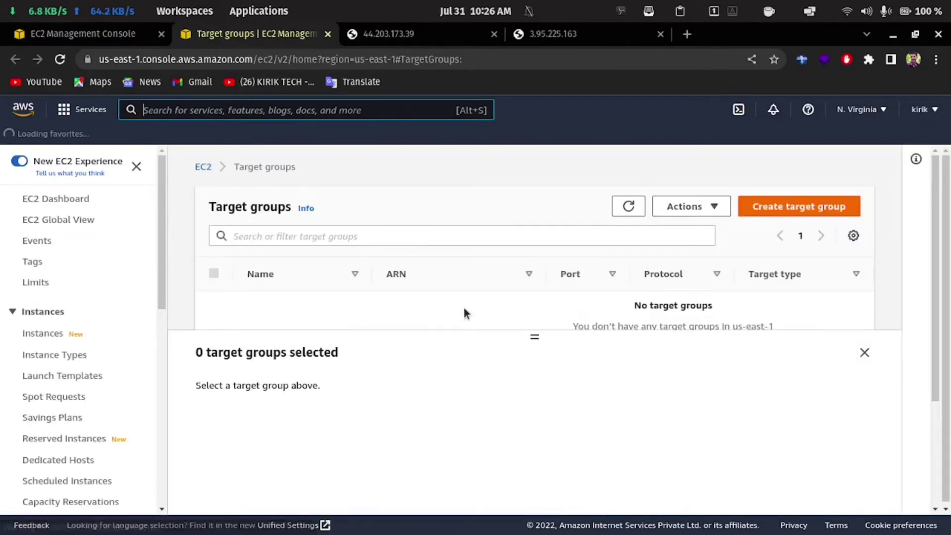
left_click(825, 210)
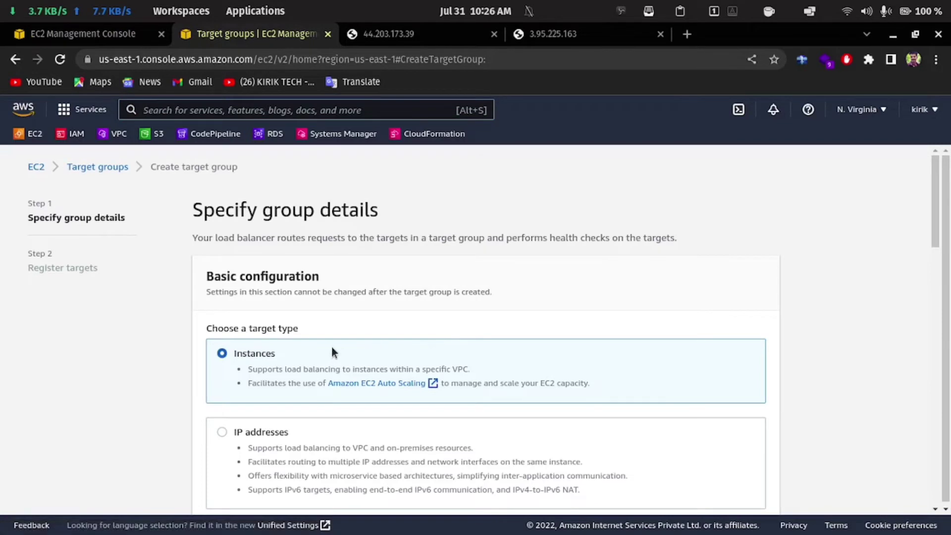
- Review the target types, keeping Instances, and select vpc-0201da4259adc291d as the target group's VPC
scroll(332, 351, "down", 4)
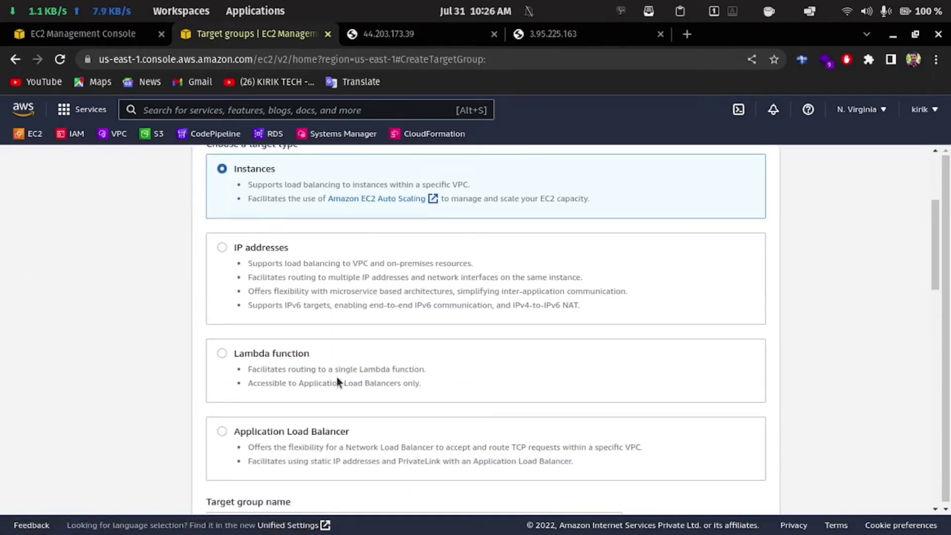
scroll(337, 381, "up", 3)
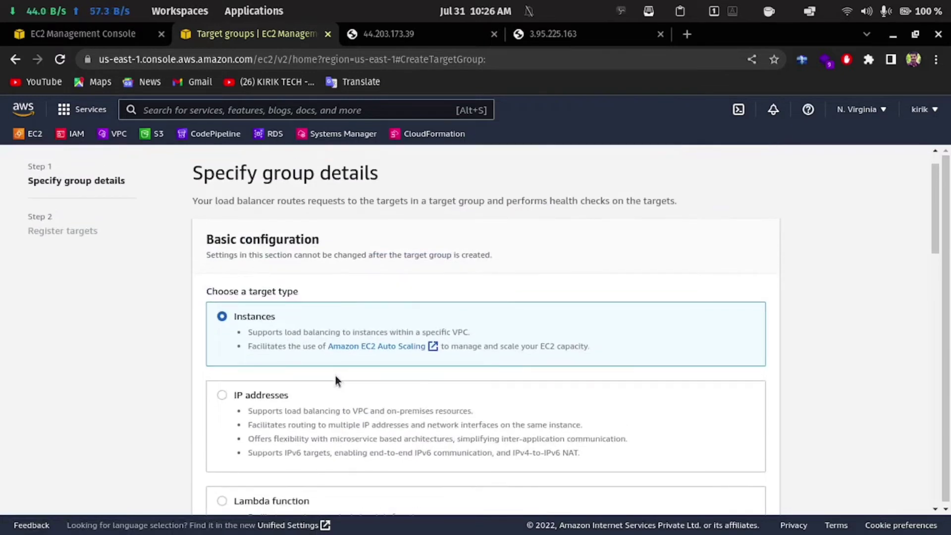
scroll(304, 368, "down", 10)
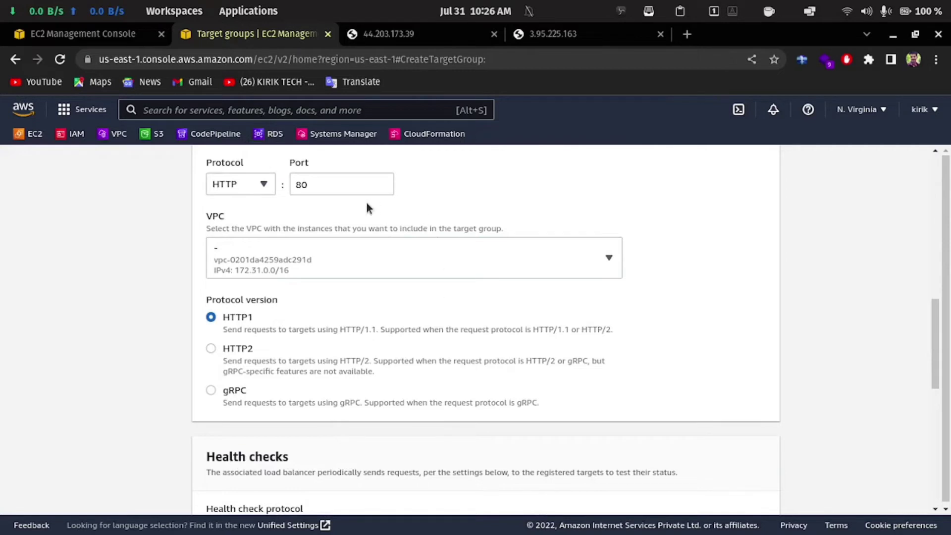
left_click(440, 272)
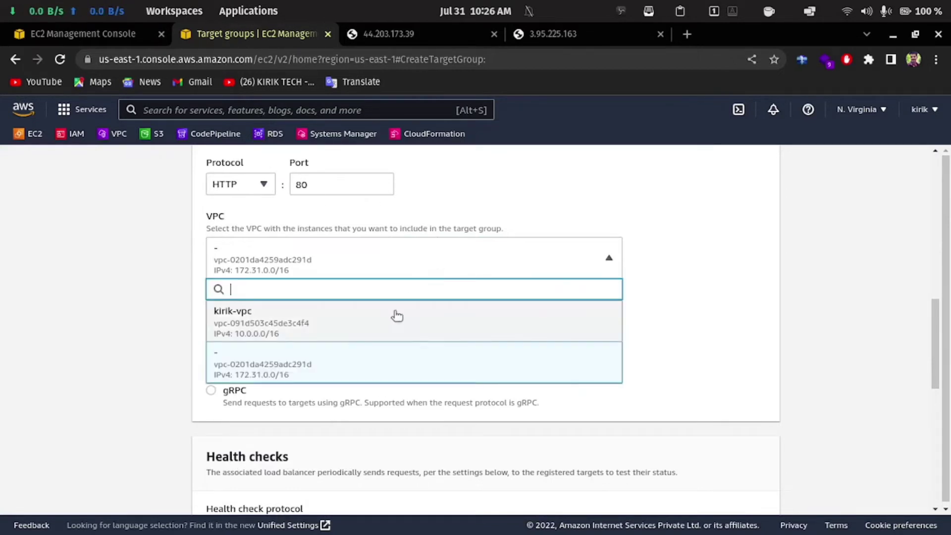
left_click(365, 364)
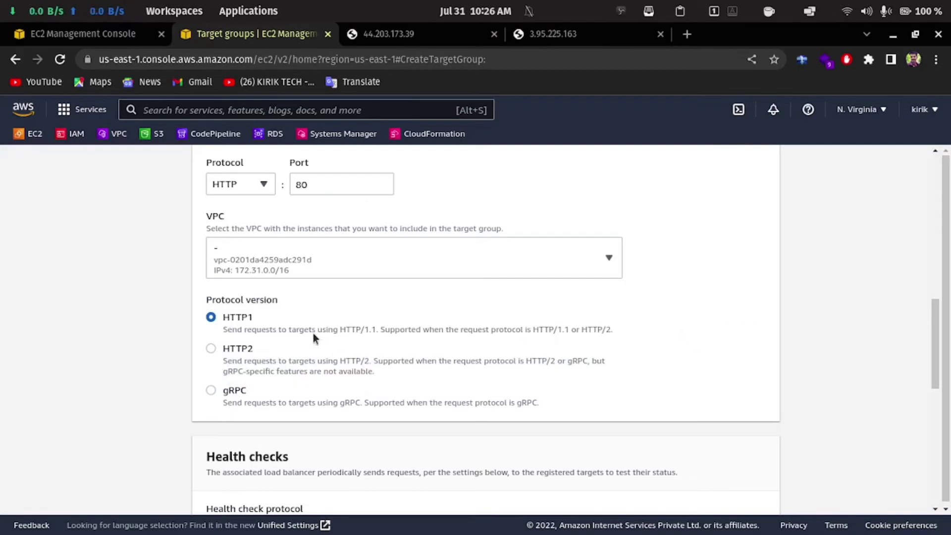
scroll(450, 327, "up", 3)
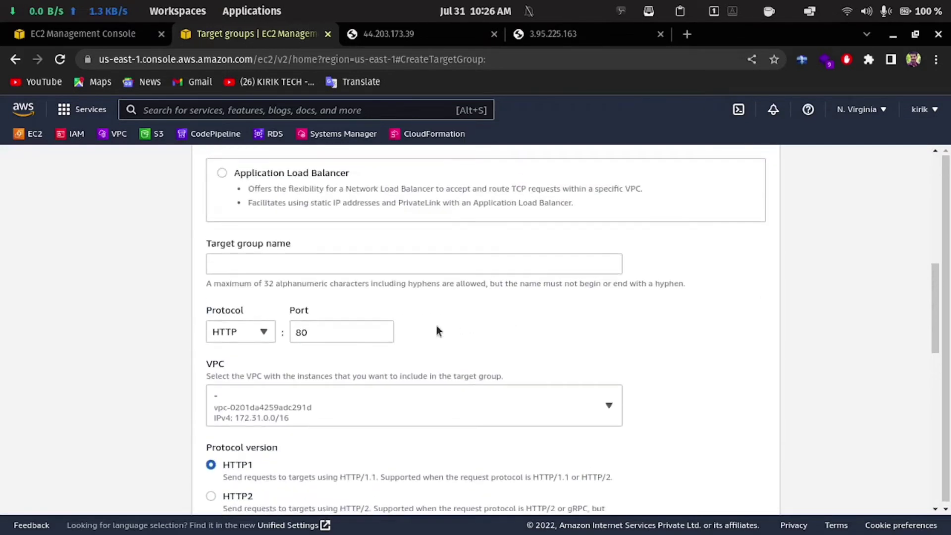
- Review the target group's health check settings and reload my-web-1's page in its browser tab
scroll(495, 329, "down", 10)
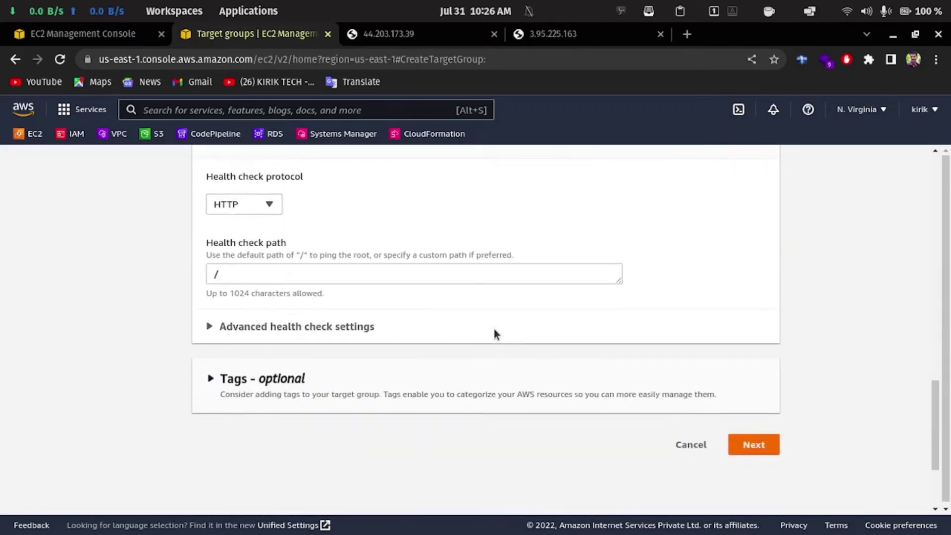
scroll(357, 261, "up", 3)
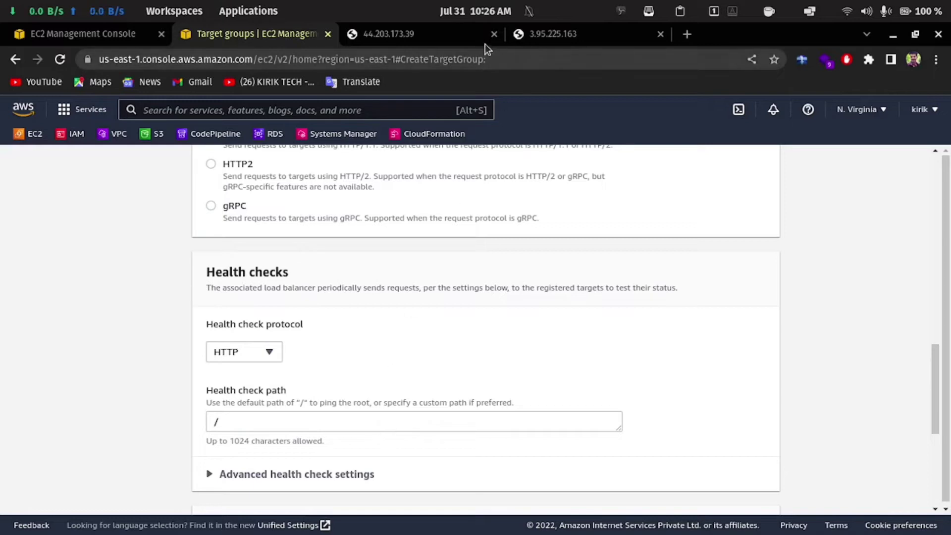
left_click(423, 35)
left_click(59, 60)
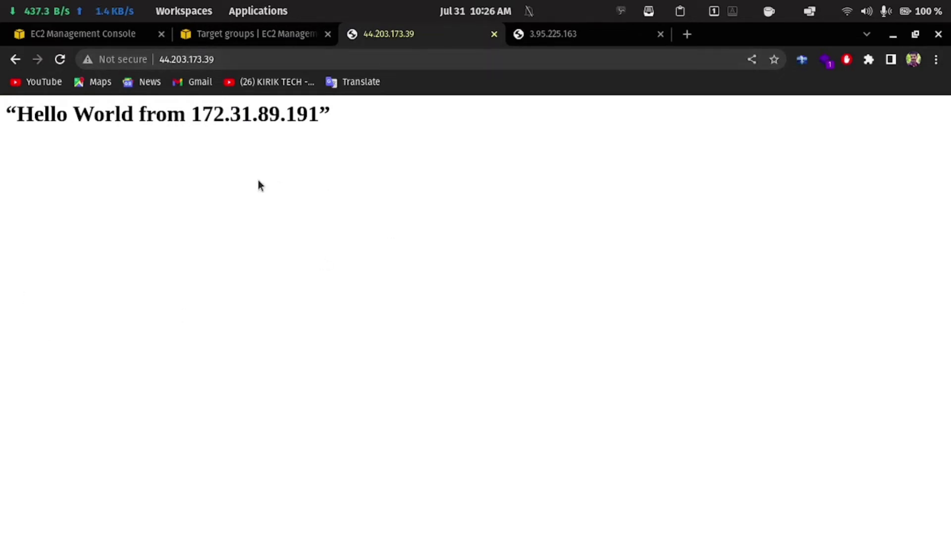
left_click(260, 57)
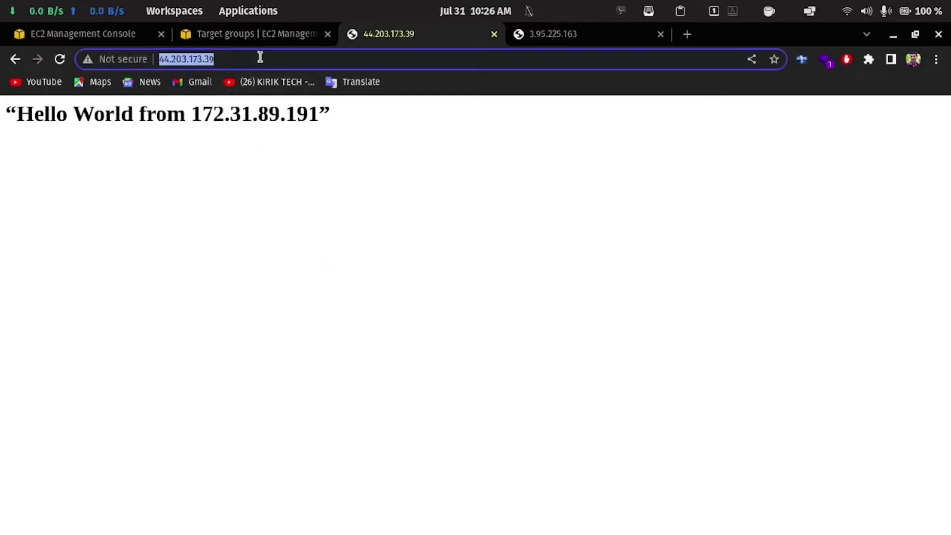
left_click(260, 58)
type("/home")
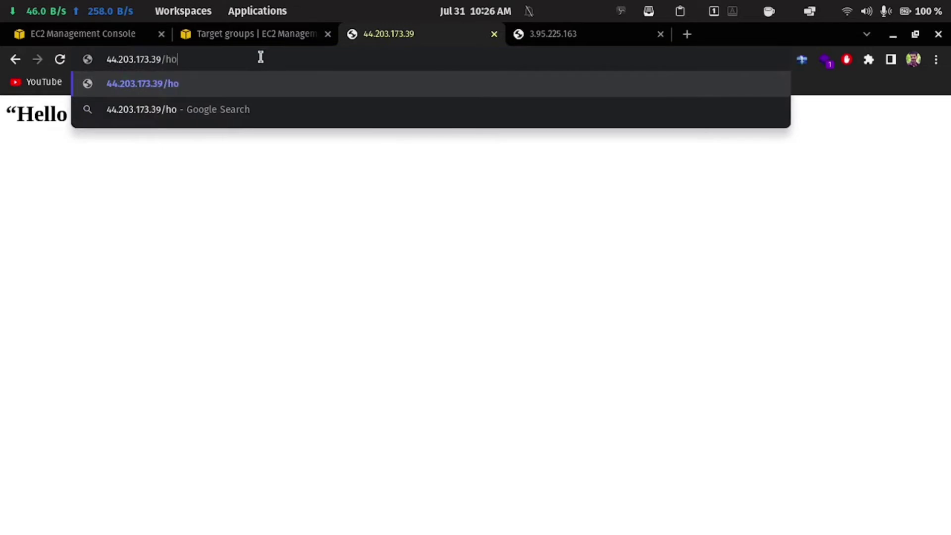
key("BackSpace")
key("BackSpace")
key("BackSpace")
key("BackSpace")
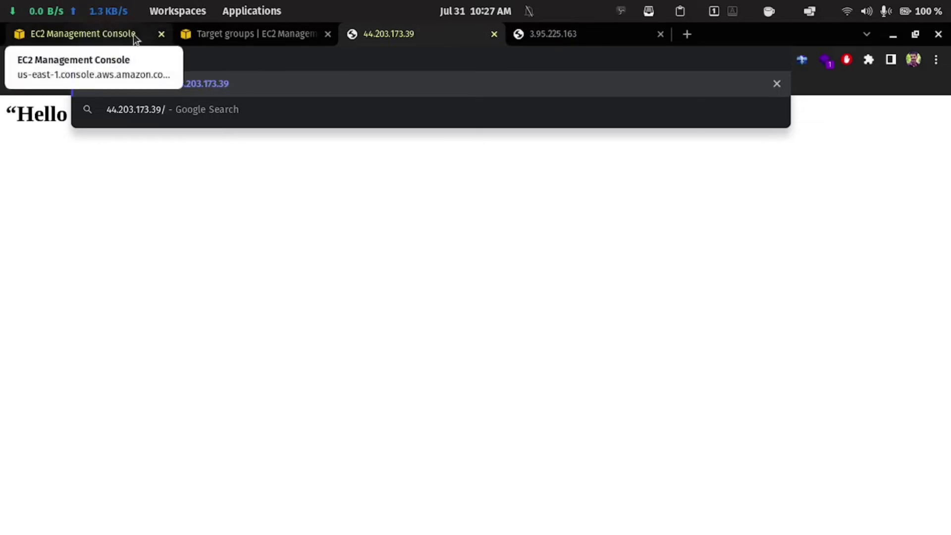
- Return to the target group form, expand its tags and advanced health check settings, and review the health check port and thresholds
left_click(251, 40)
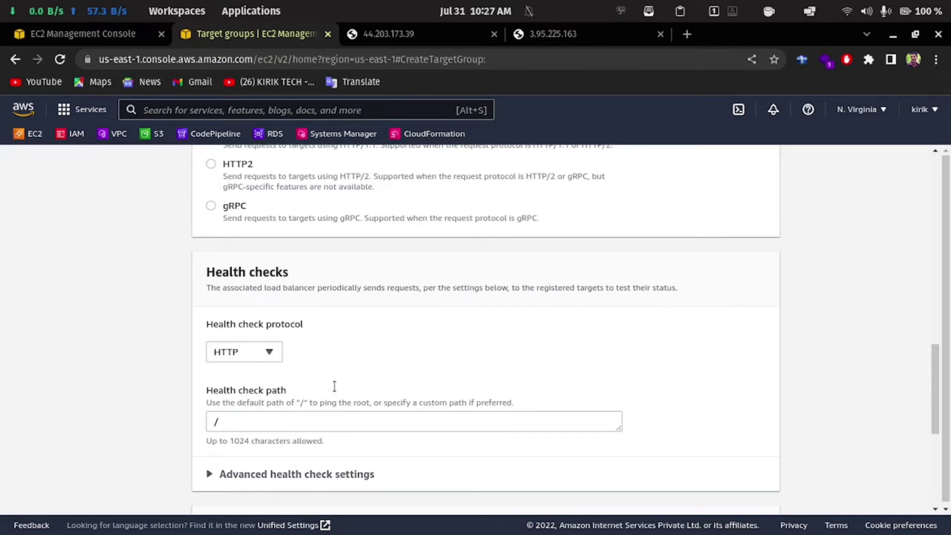
scroll(401, 337, "down", 3)
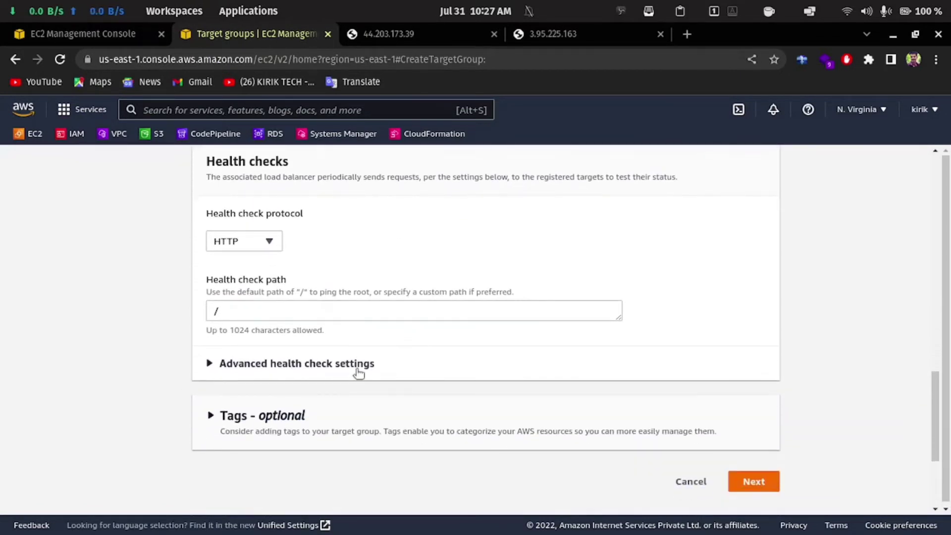
left_click(254, 415)
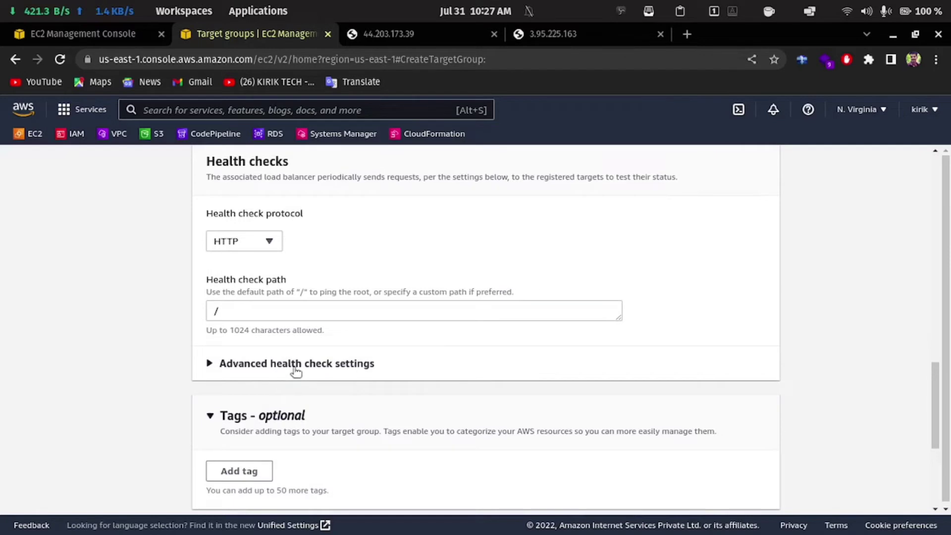
left_click(354, 365)
scroll(222, 389, "down", 2)
scroll(222, 388, "down", 2)
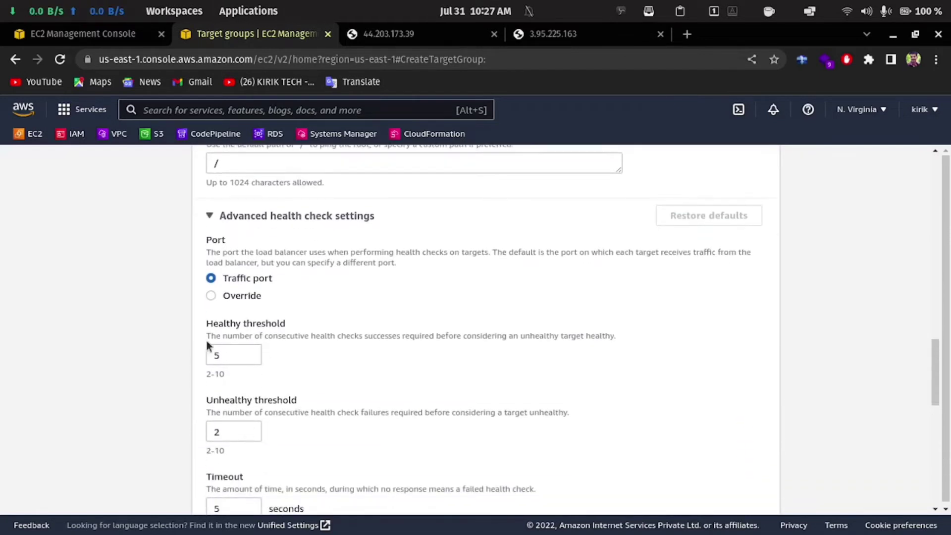
scroll(298, 421, "down", 3)
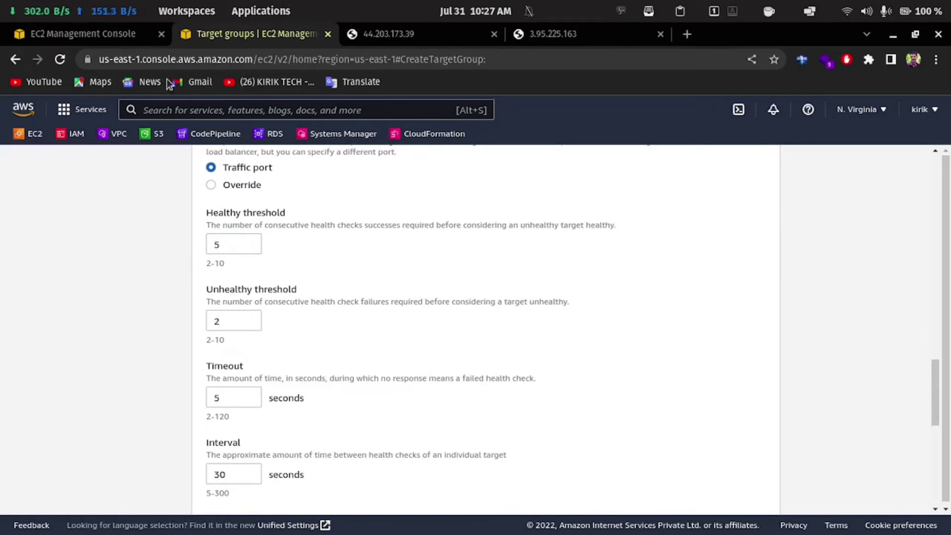
- Revisit my-web-1's page, and review the health check timeout, interval and success codes in the target group form
left_click(402, 35)
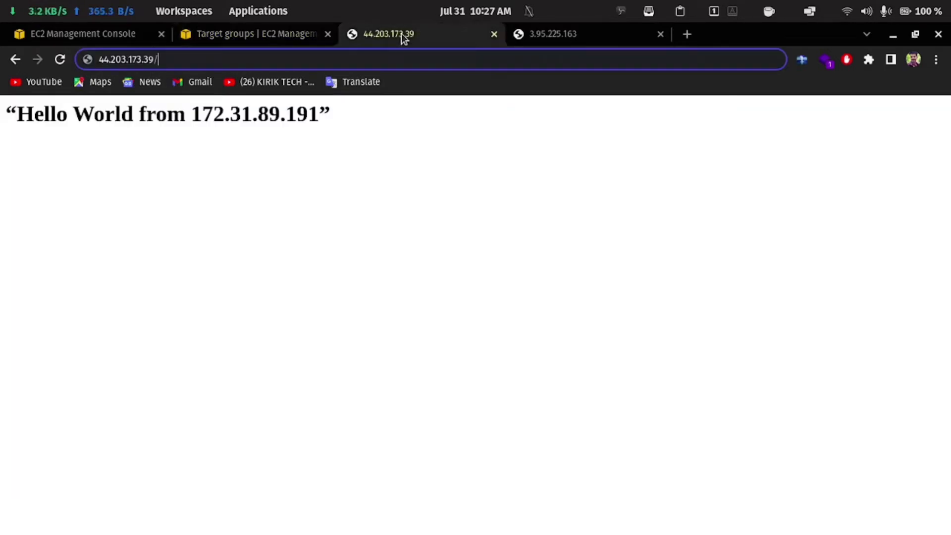
left_click(245, 36)
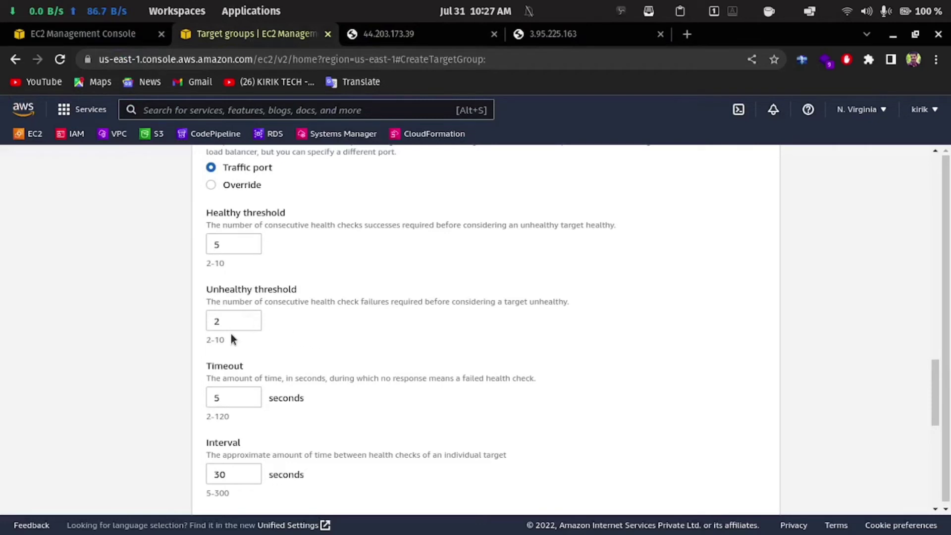
left_click(436, 16)
key("Escape")
left_click(417, 34)
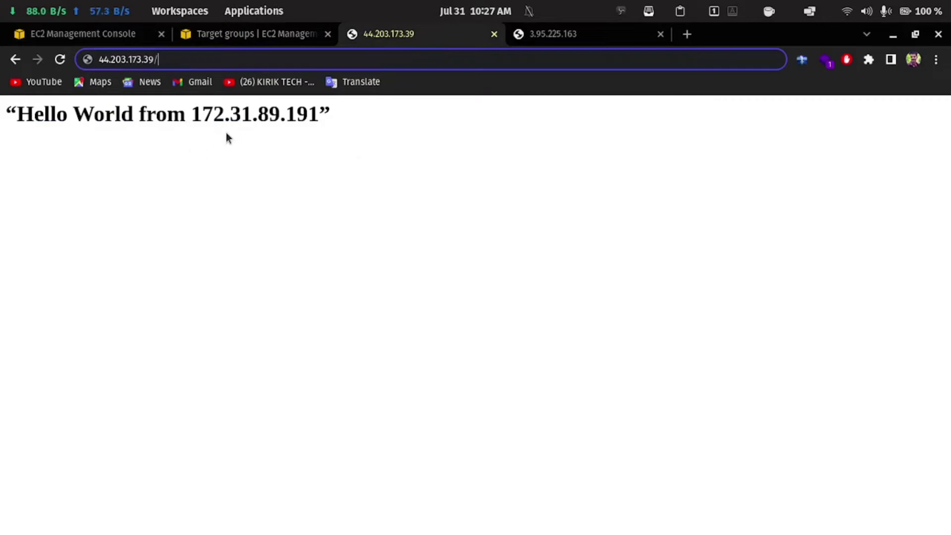
left_click(259, 40)
scroll(379, 232, "down", 3)
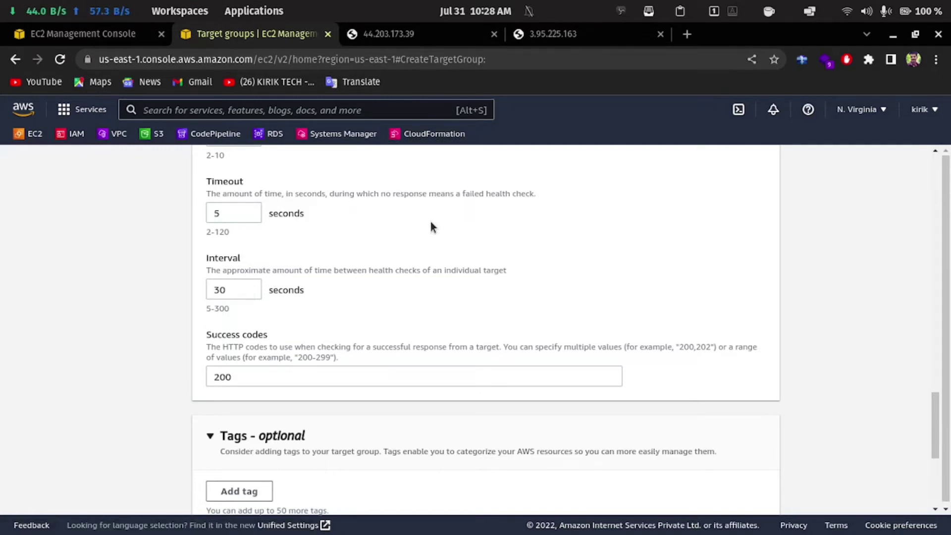
scroll(430, 221, "up", 3)
scroll(409, 282, "down", 2)
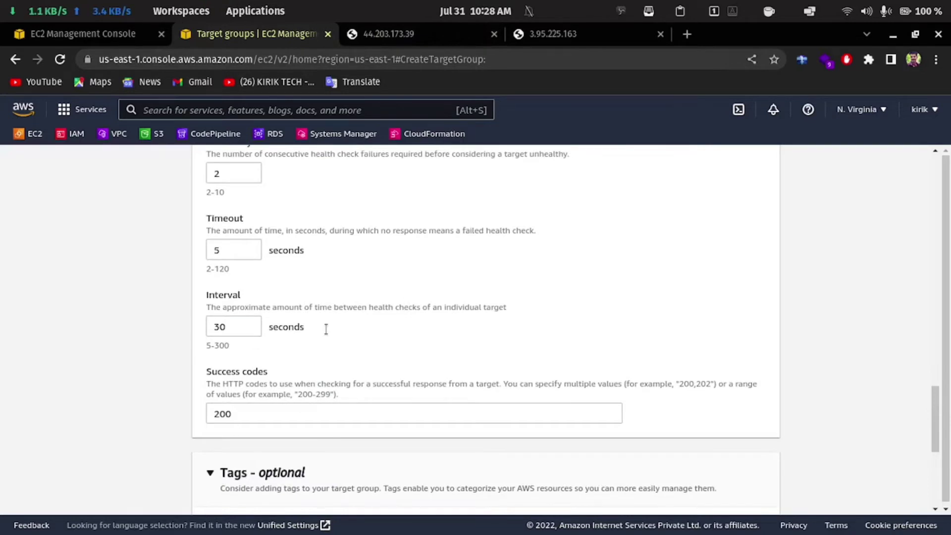
scroll(424, 397, "down", 2)
scroll(424, 403, "down", 2)
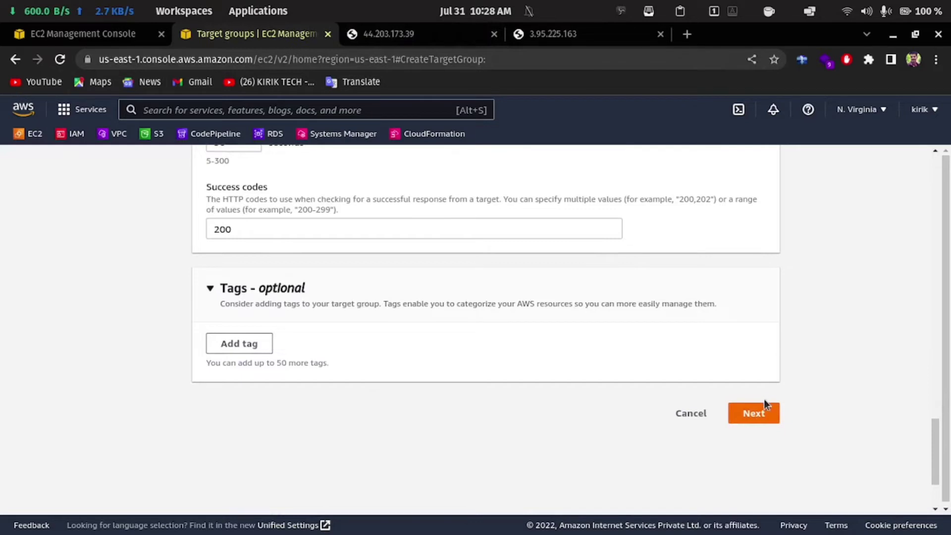
- Name the target group my-tg
left_click(760, 412)
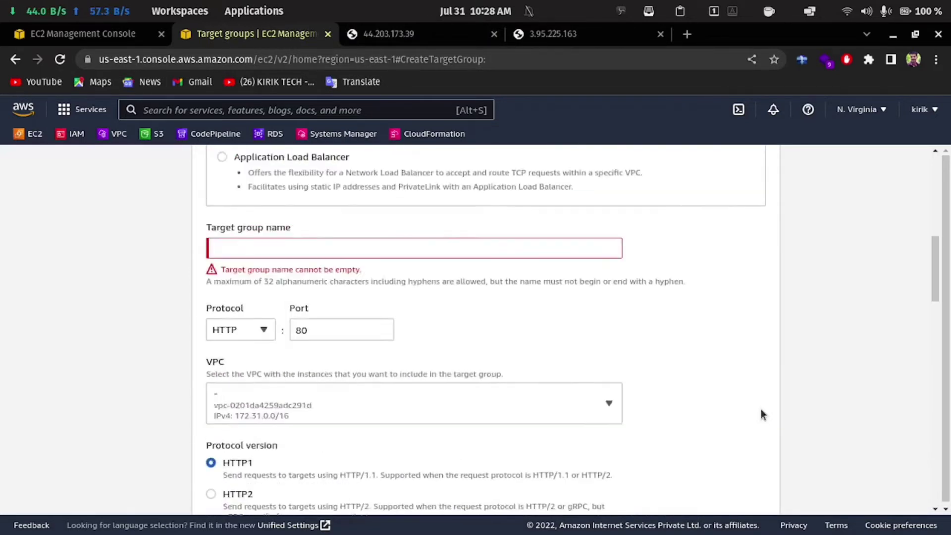
left_click(276, 305)
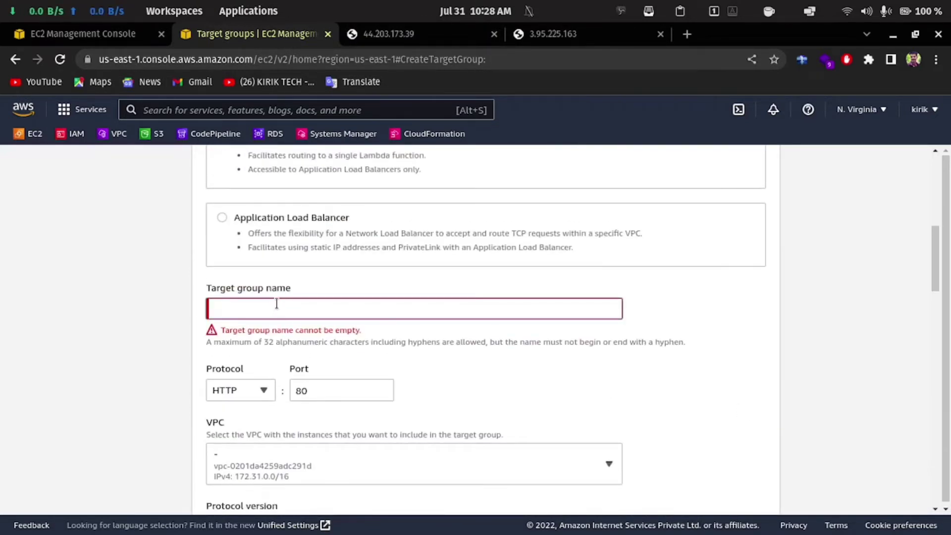
type("my-tg")
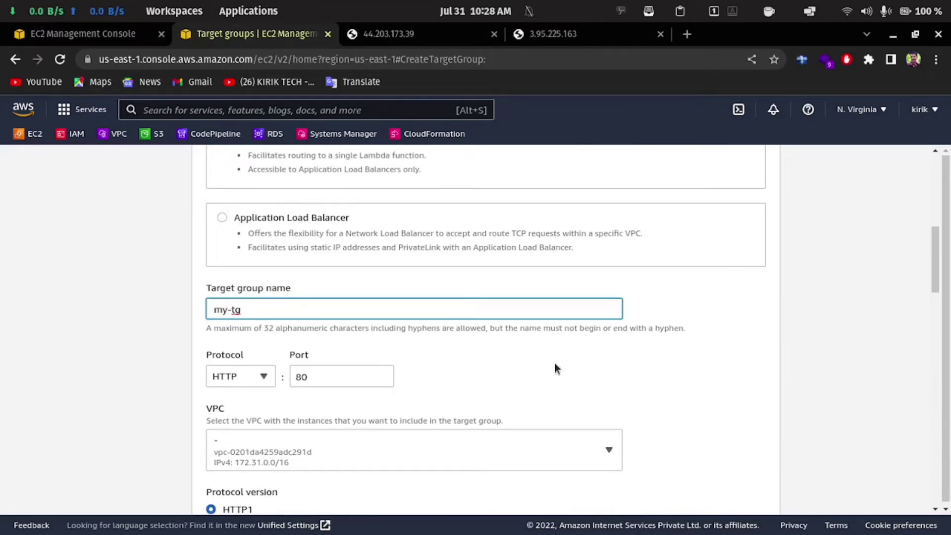
left_click(380, 350)
- Review the target type, protocol, port and VPC of my-tg and proceed to registering targets
scroll(380, 348, "up", 1)
scroll(361, 322, "up", 8)
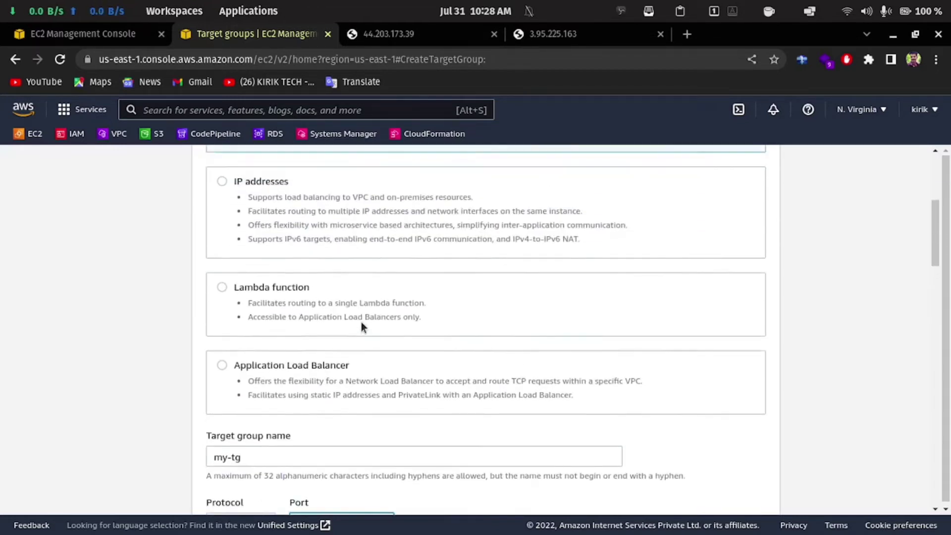
scroll(327, 323, "down", 6)
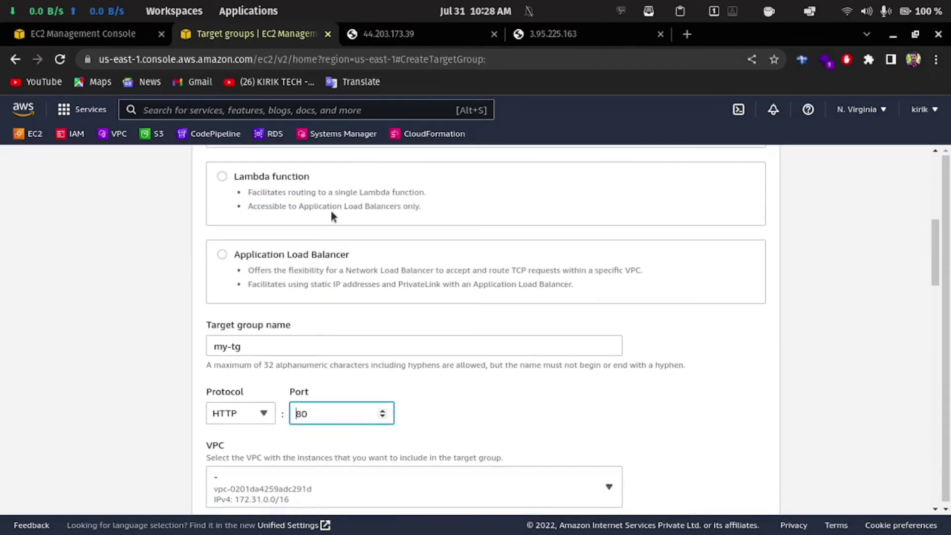
scroll(337, 222, "up", 1)
scroll(326, 205, "down", 1)
scroll(302, 322, "down", 2)
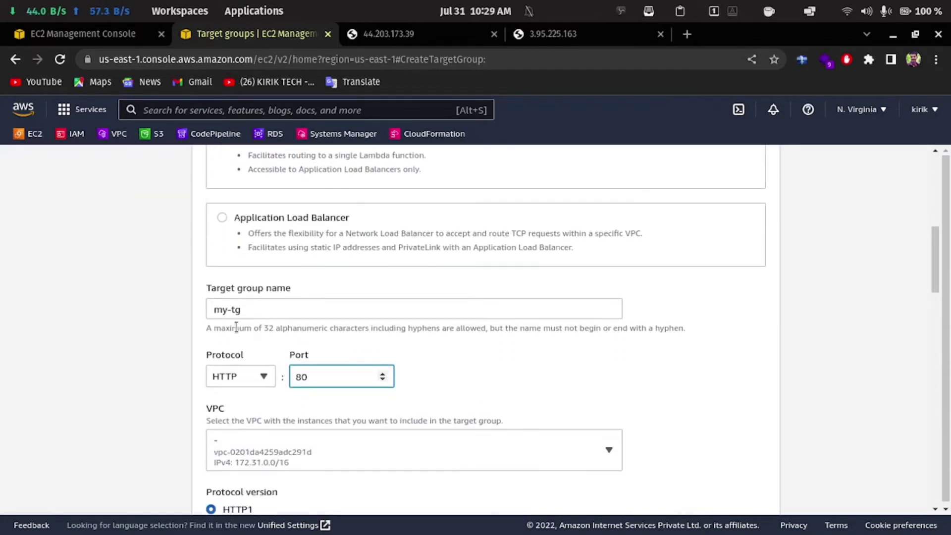
scroll(403, 352, "down", 4)
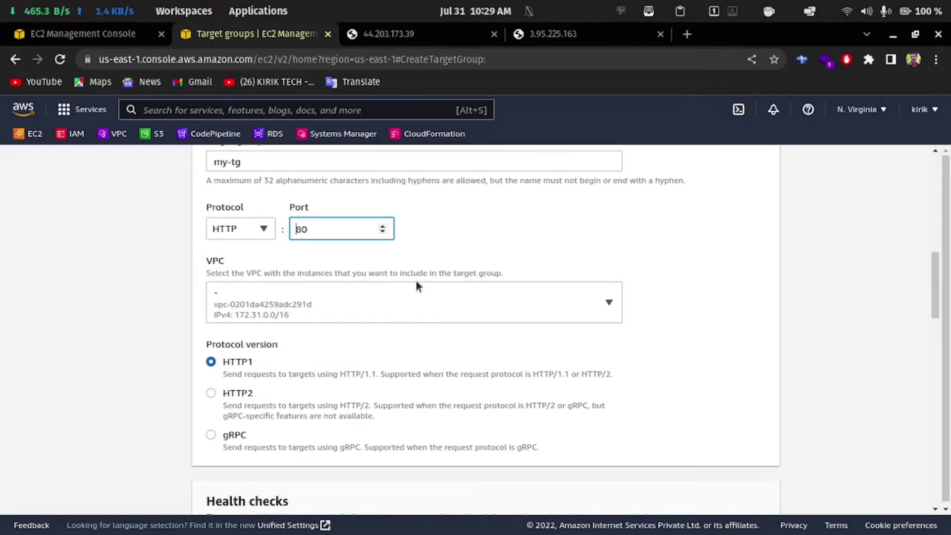
scroll(420, 288, "down", 5)
scroll(395, 348, "down", 15)
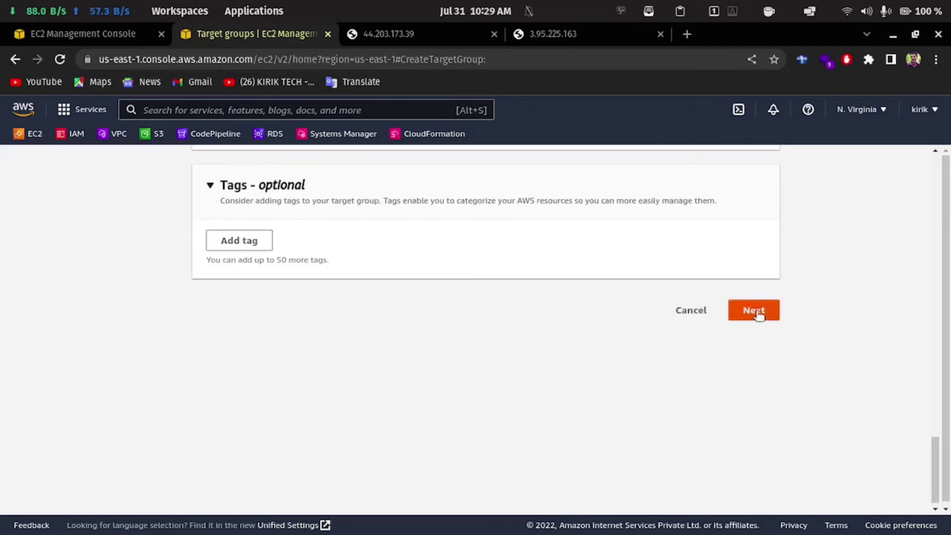
left_click(756, 314)
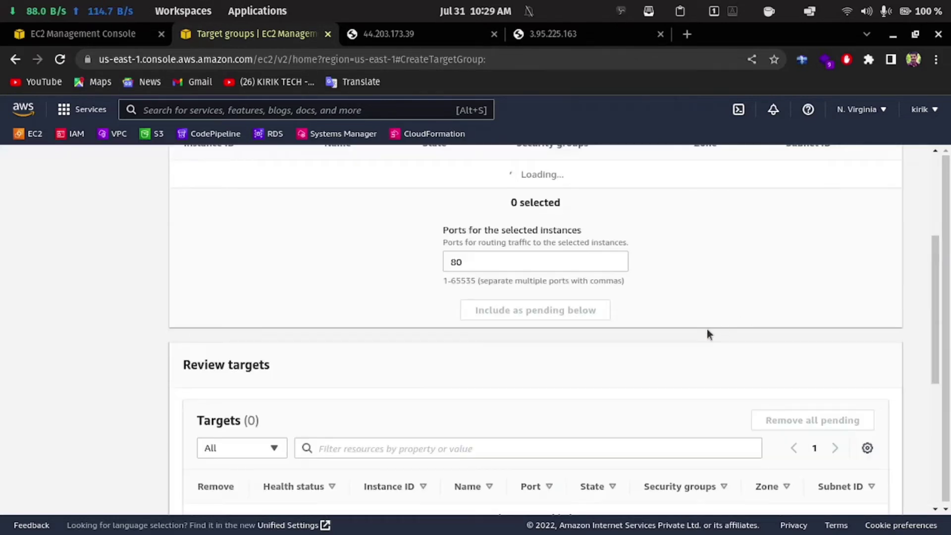
scroll(546, 323, "up", 3)
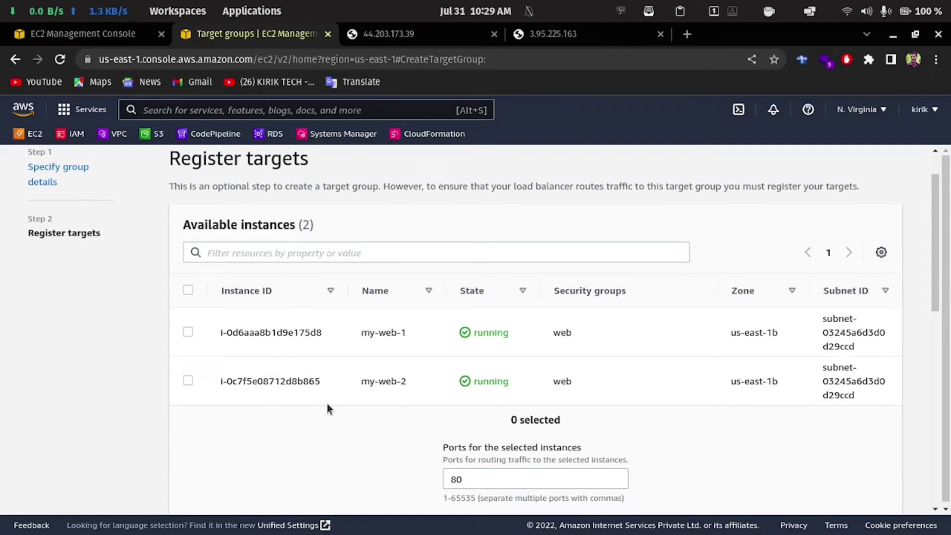
scroll(429, 369, "down", 2)
scroll(430, 371, "up", 3)
scroll(429, 371, "down", 1)
scroll(431, 371, "down", 4)
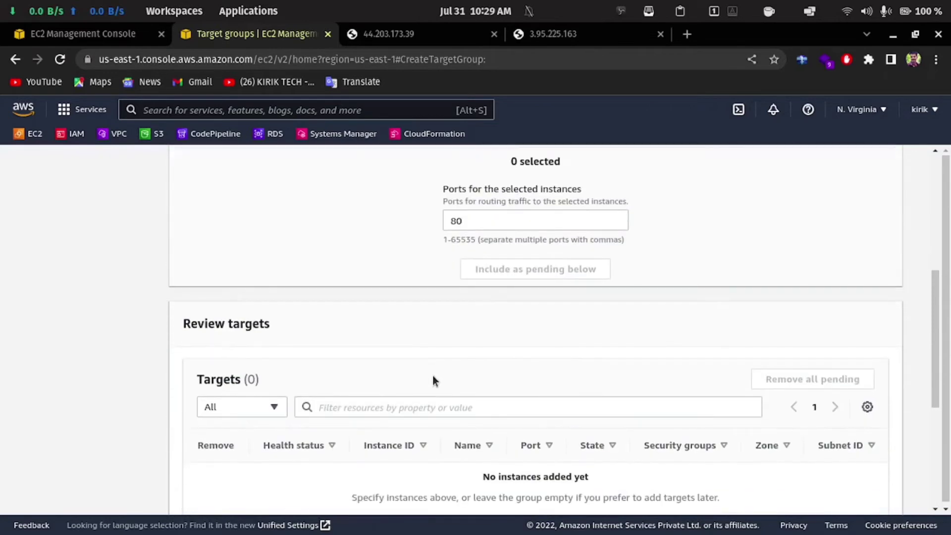
scroll(436, 376, "up", 3)
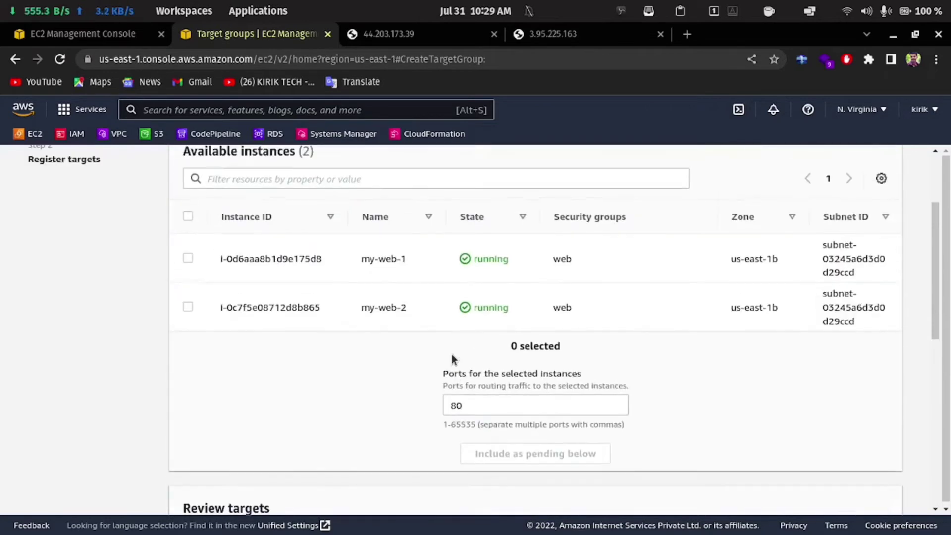
left_click(187, 258)
left_click(188, 307)
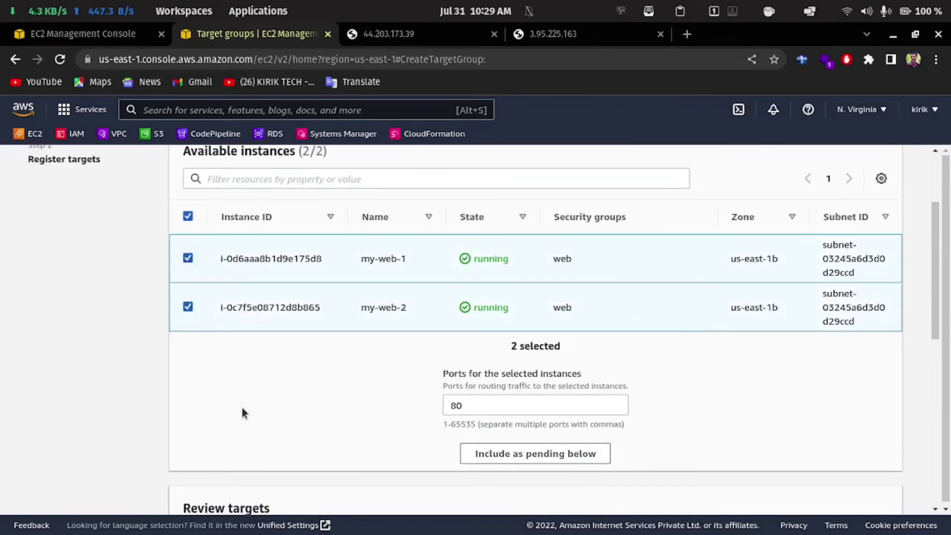
scroll(590, 393, "down", 3)
scroll(433, 365, "up", 3)
scroll(432, 366, "up", 1)
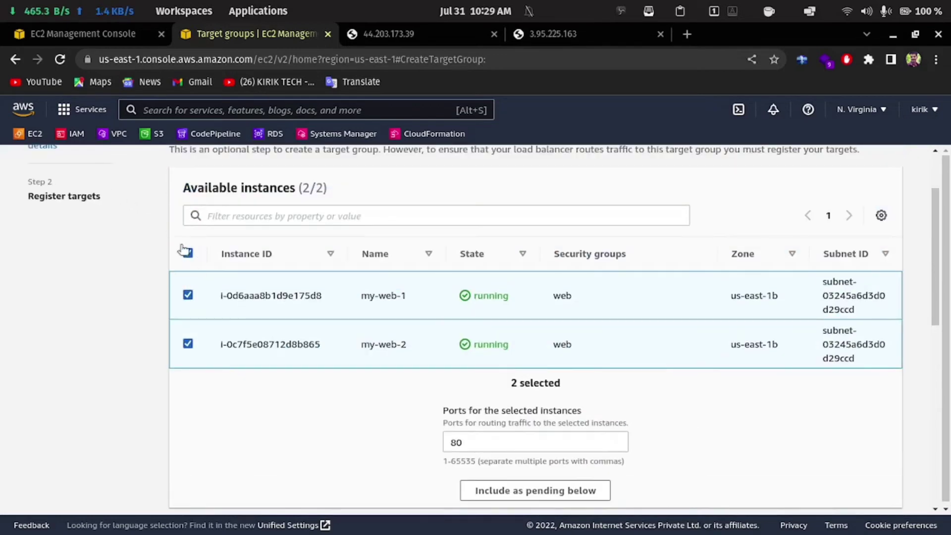
left_click(187, 253)
- Create the my-tg target group without any targets and open its details page
scroll(537, 366, "down", 6)
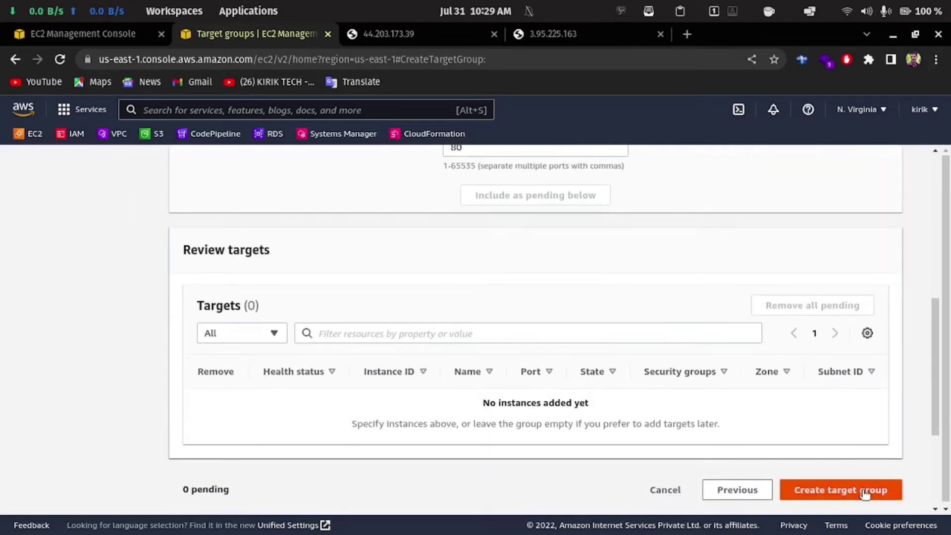
left_click(859, 491)
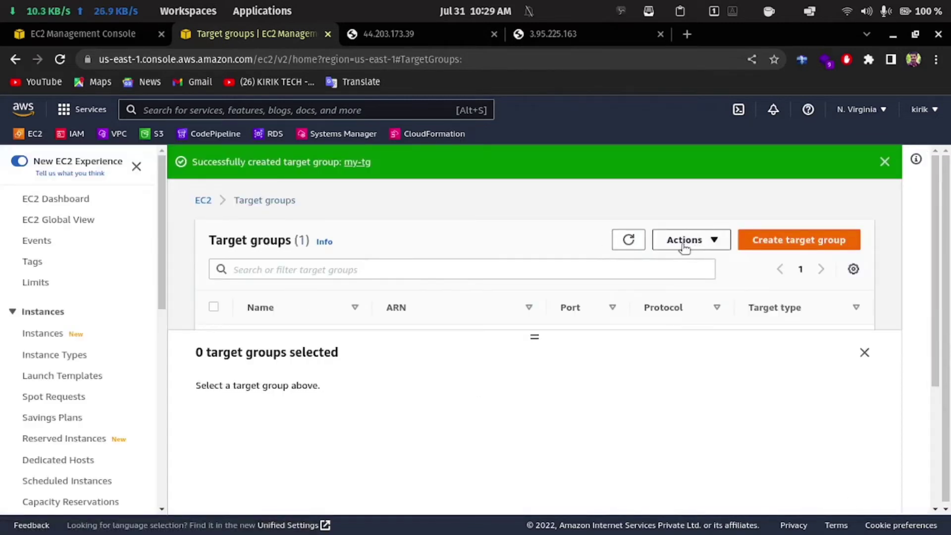
left_click_drag(535, 336, 535, 445)
left_click(254, 341)
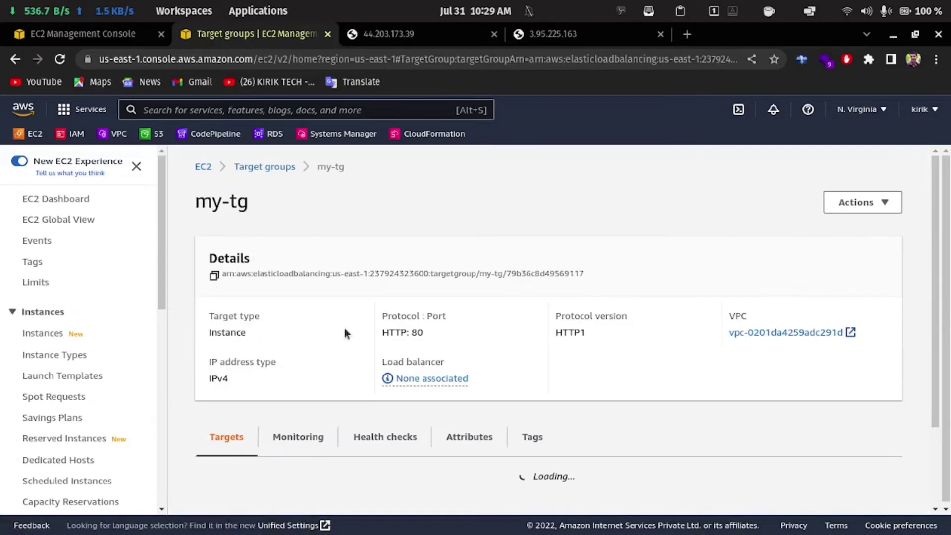
- Check the load balancer association actions available for my-tg and look at its registered targets list
left_click(873, 207)
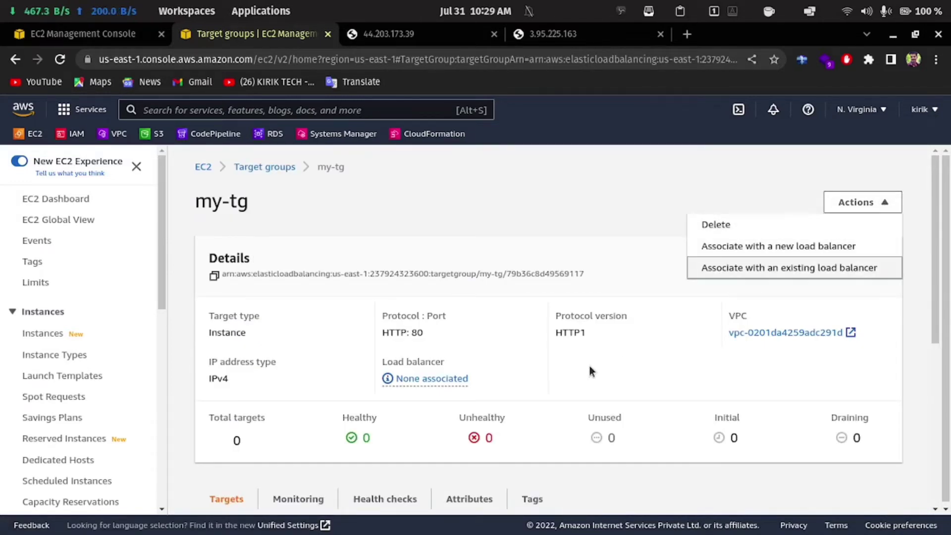
scroll(329, 465, "down", 3)
scroll(271, 416, "down", 2)
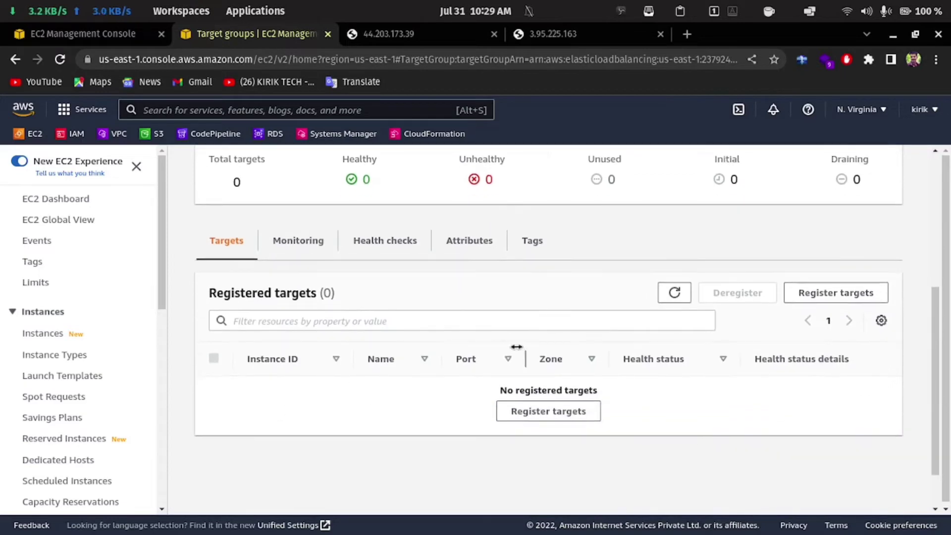
- Register the my-web-1 and my-web-2 instances as targets on port 80 in the target group
left_click(545, 412)
scroll(285, 353, "down", 2)
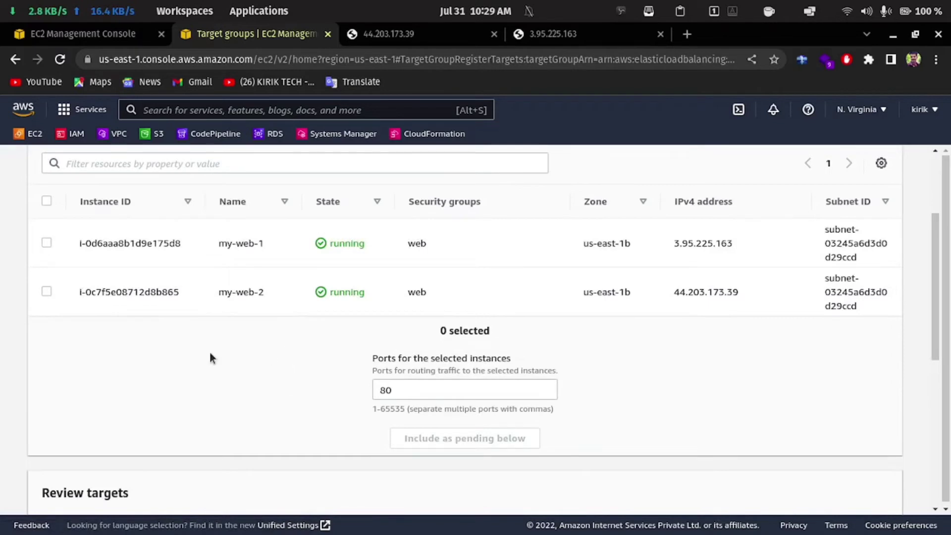
left_click(46, 242)
left_click(47, 291)
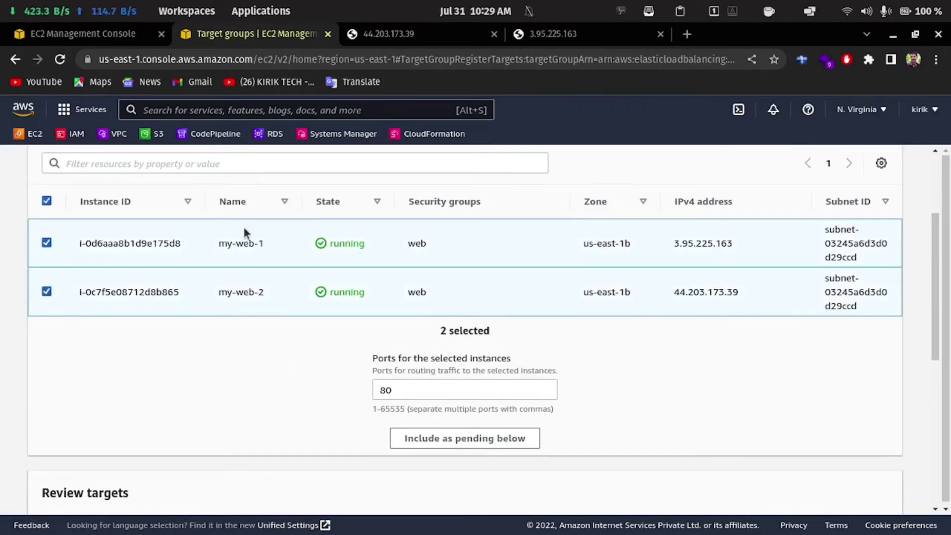
left_click(452, 440)
scroll(461, 435, "down", 6)
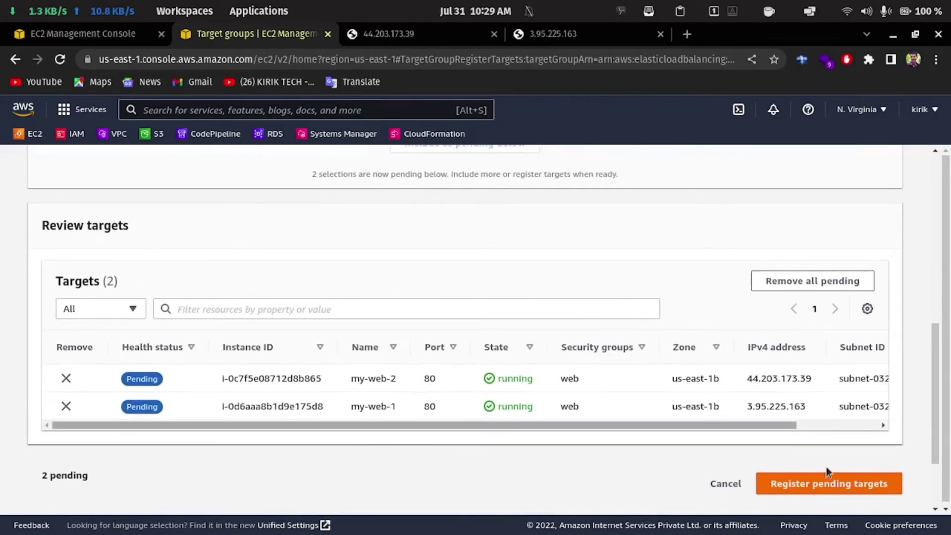
left_click(871, 487)
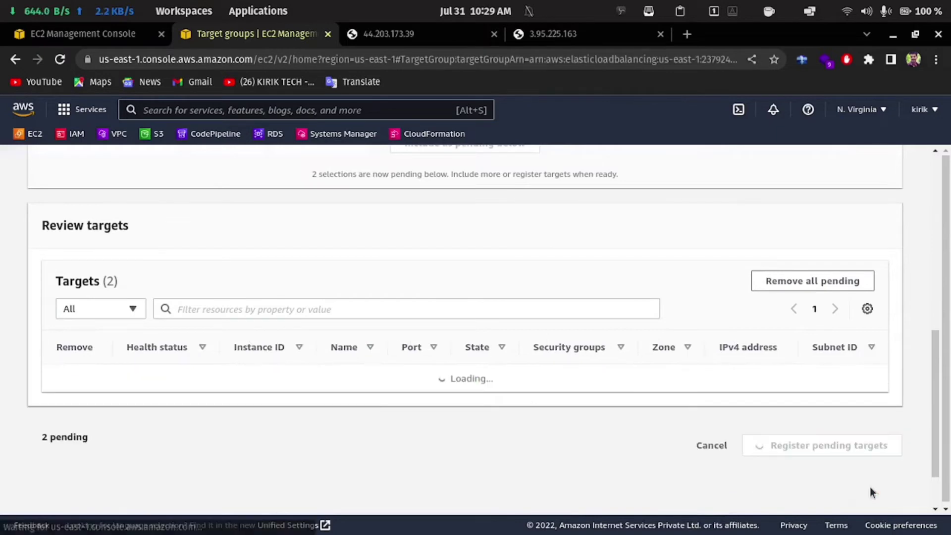
- Review the registered targets' ports and health status, and check the web pages served at 44.203.173.39 and 3.95.225.163
scroll(477, 412, "down", 5)
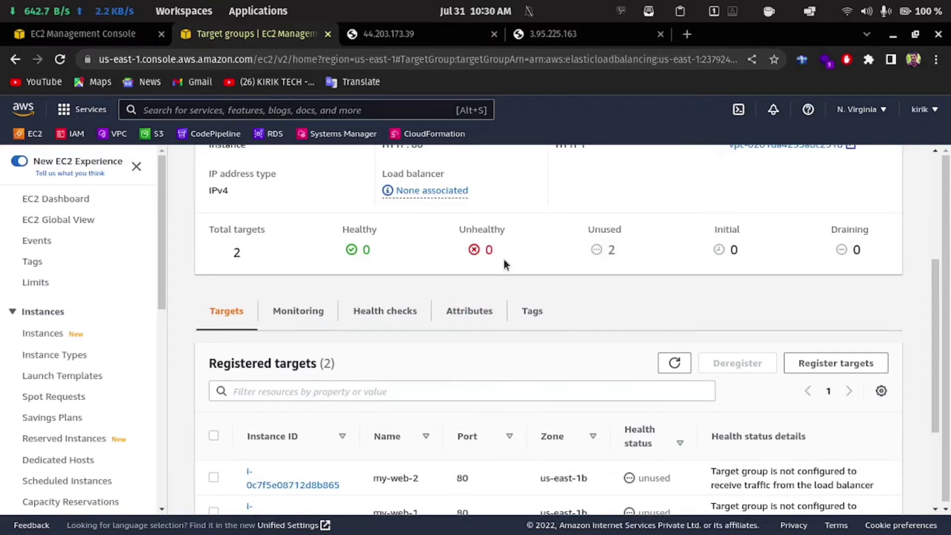
scroll(507, 426, "down", 3)
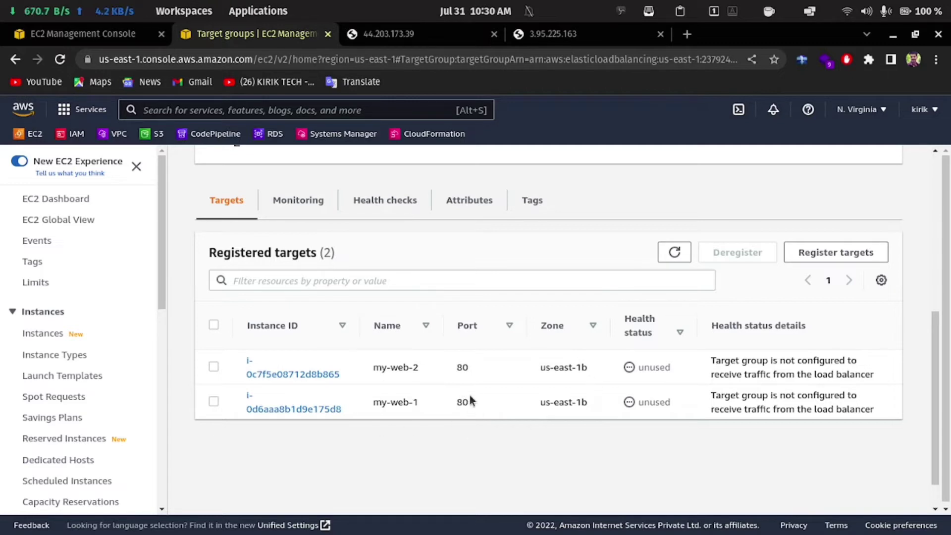
left_click(466, 35)
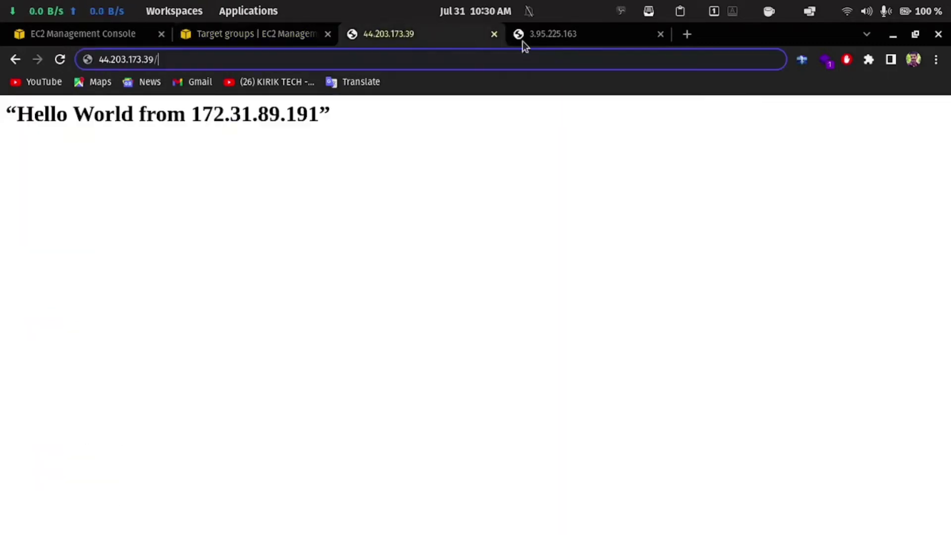
left_click(569, 40)
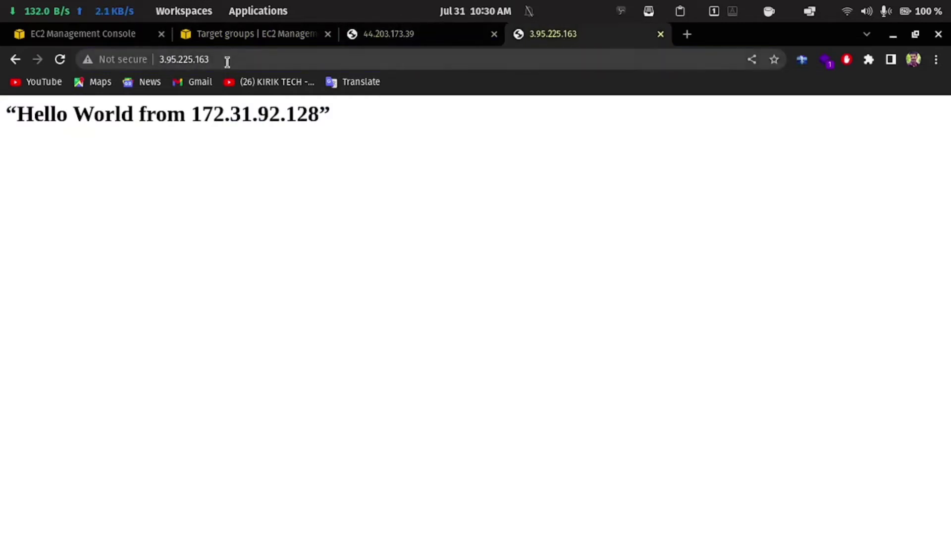
left_click(271, 33)
scroll(517, 308, "up", 3)
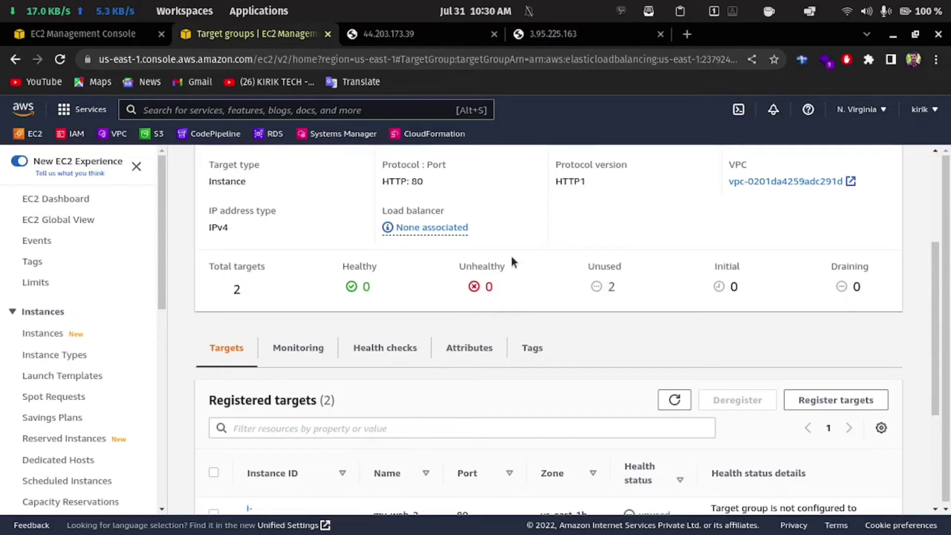
- Open the Load Balancers page in a new browser tab and switch to it
scroll(80, 402, "down", 7)
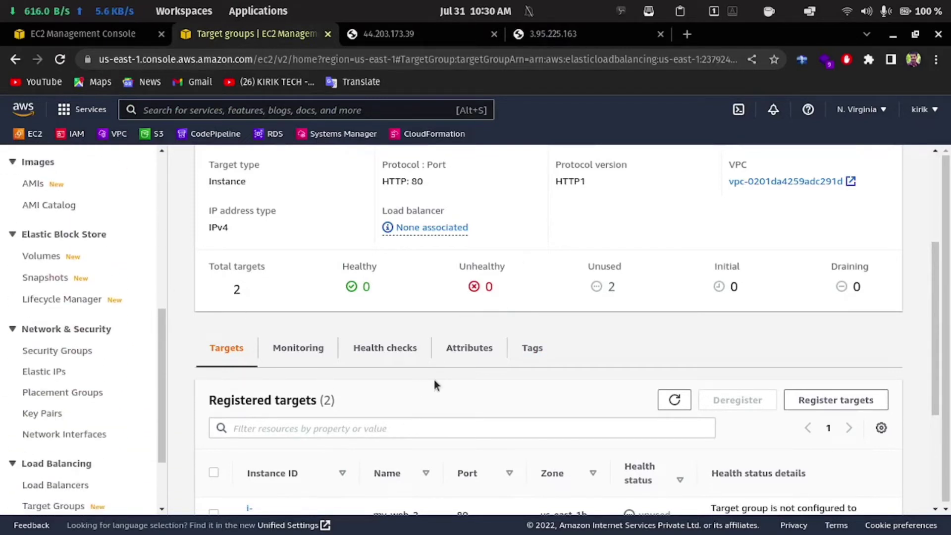
scroll(436, 387, "down", 5)
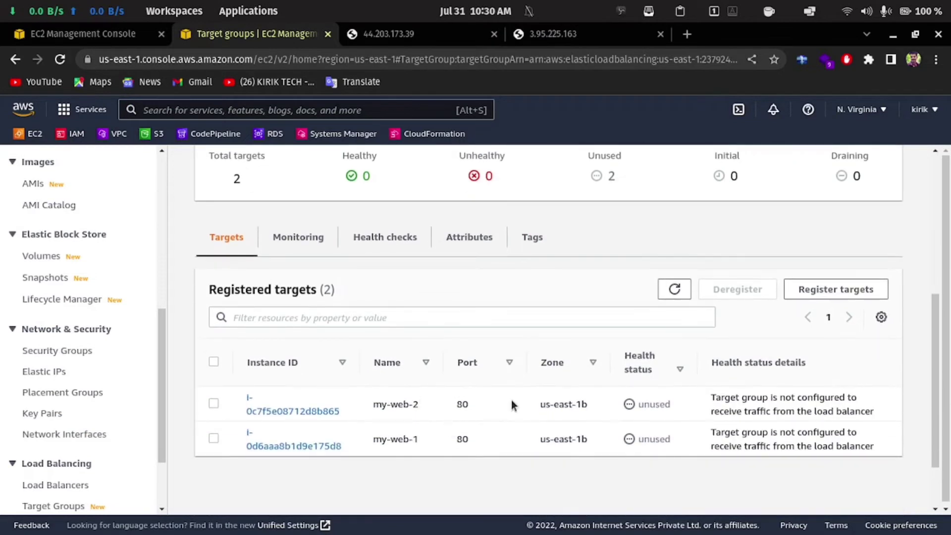
scroll(102, 442, "down", 3)
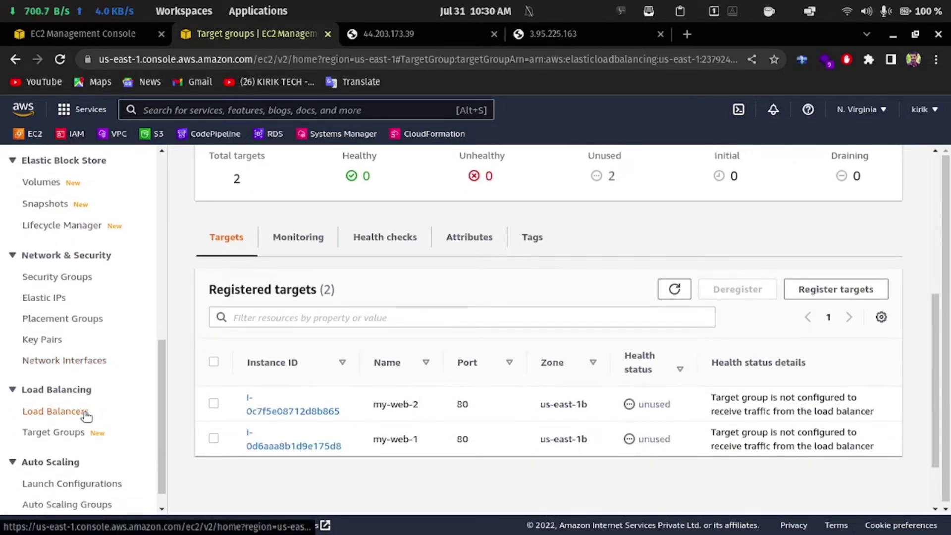
right_click(85, 413)
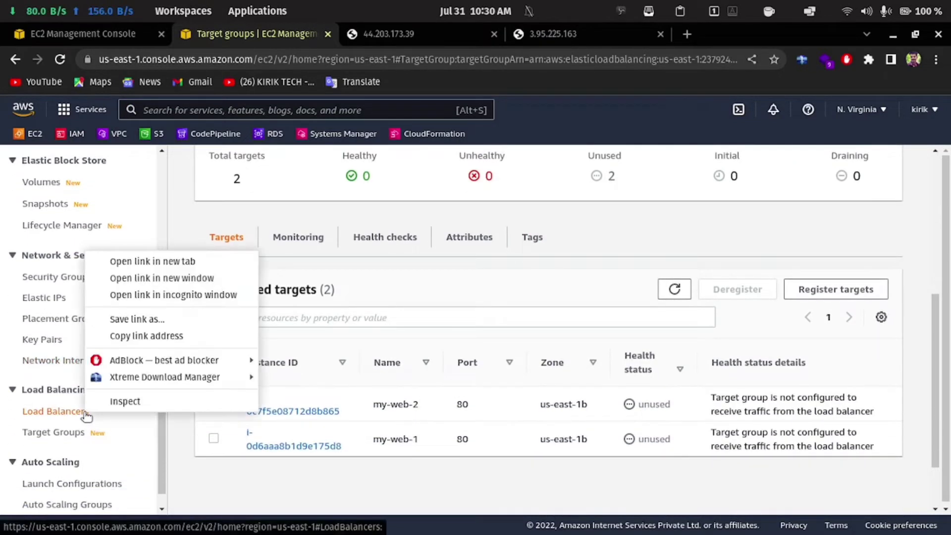
left_click(158, 265)
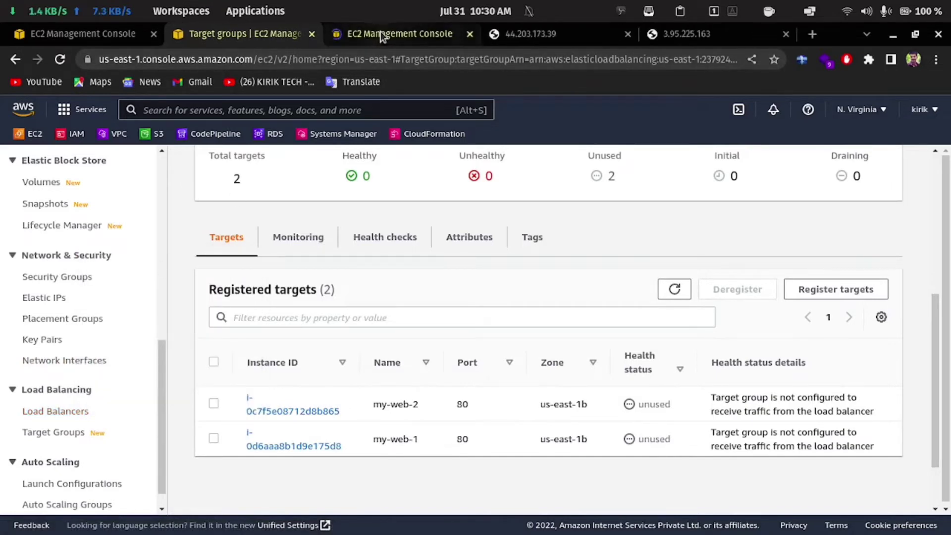
left_click(381, 31)
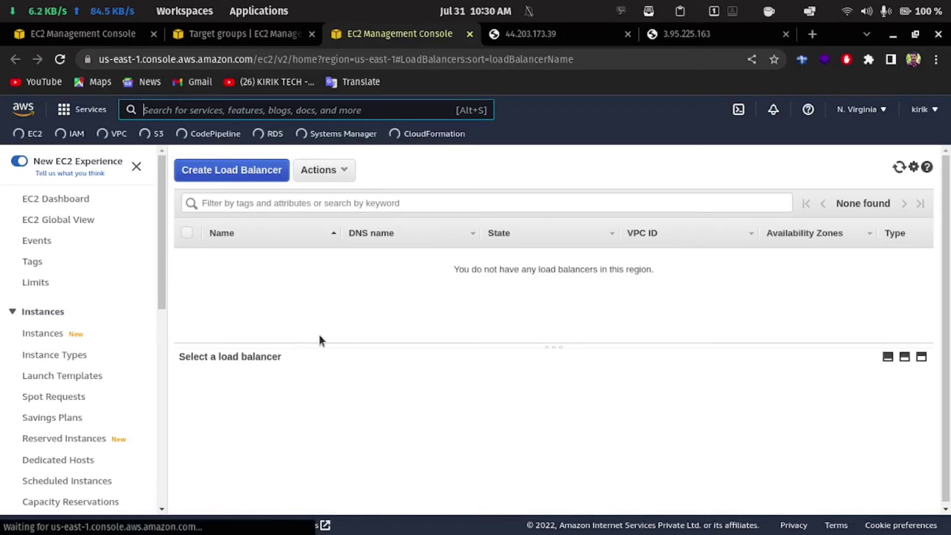
- Start creating a load balancer of the Application Load Balancer type
left_click(245, 174)
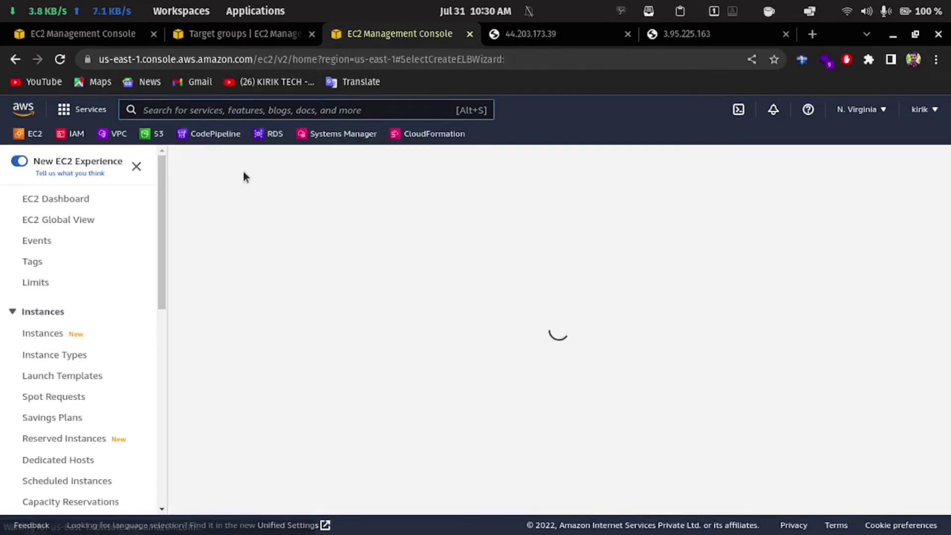
scroll(262, 250, "down", 3)
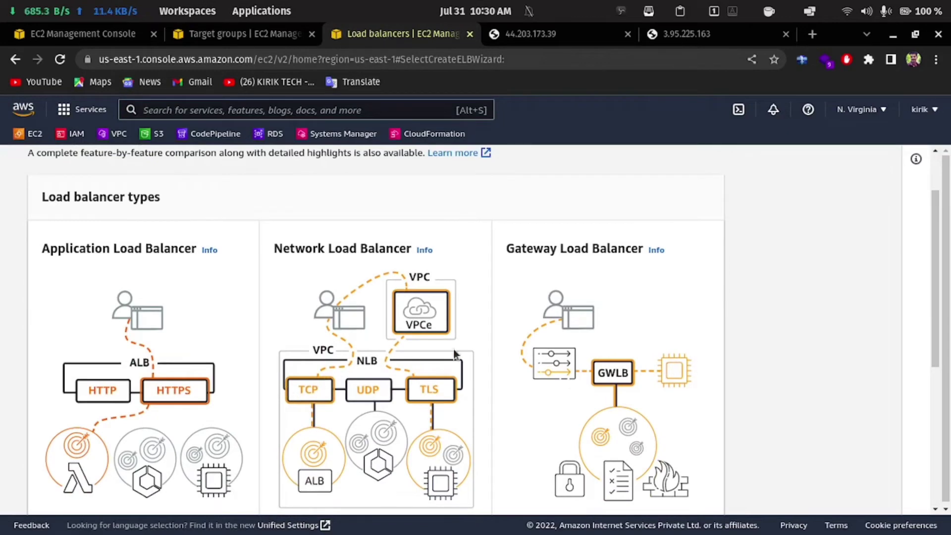
scroll(199, 357, "down", 10)
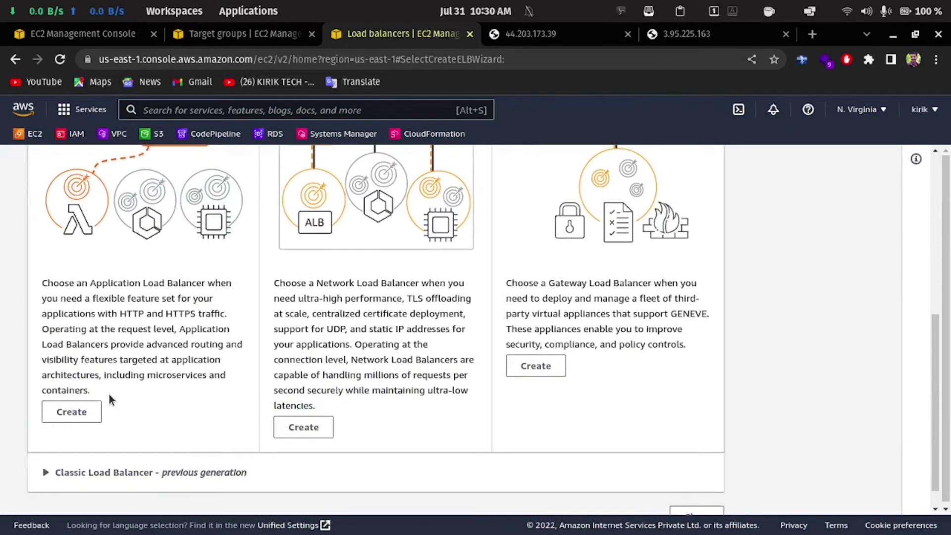
left_click(72, 412)
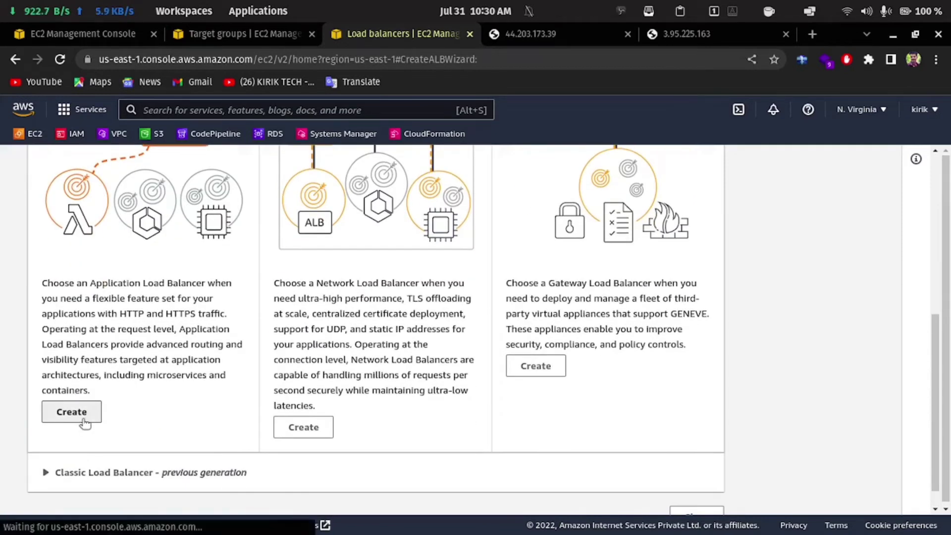
- Name the new Application Load Balancer my-alb in its basic configuration
scroll(202, 375, "down", 4)
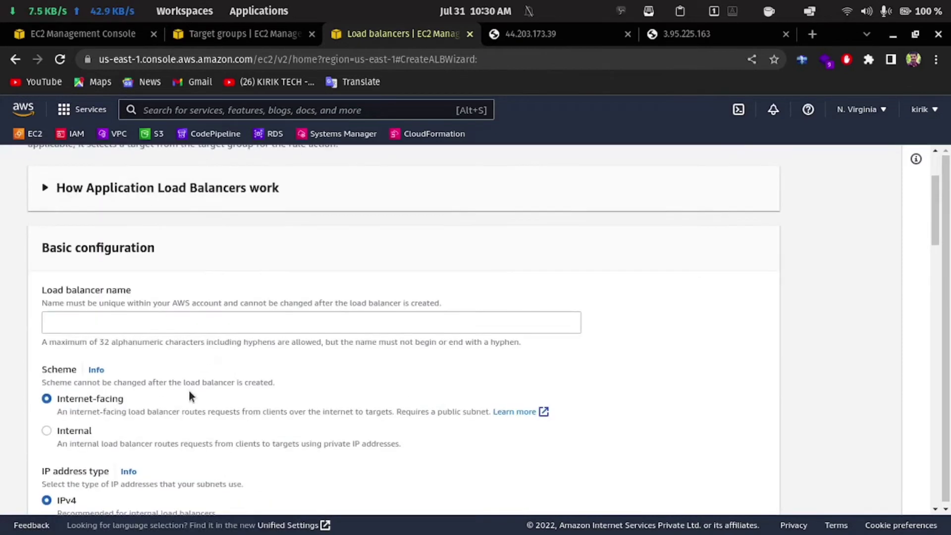
left_click(201, 323)
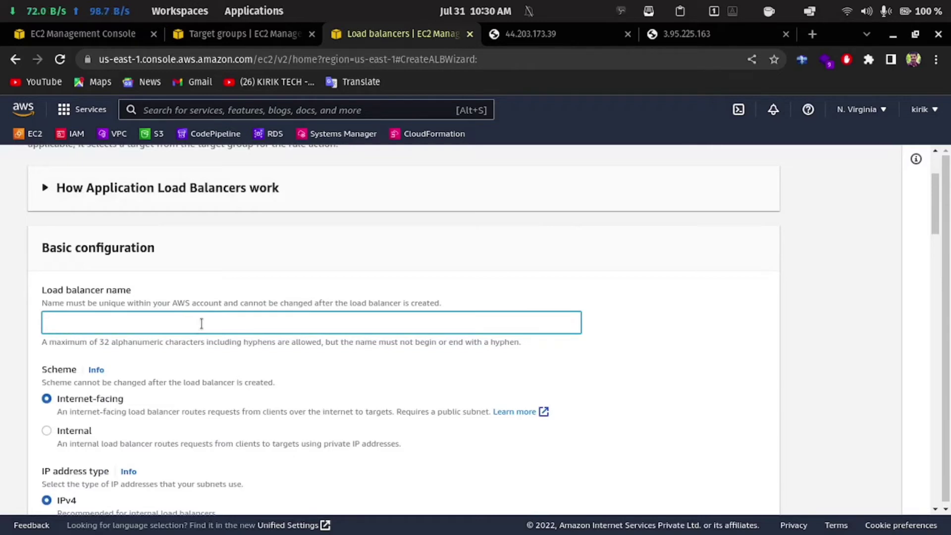
type("my-alb")
left_click(657, 323)
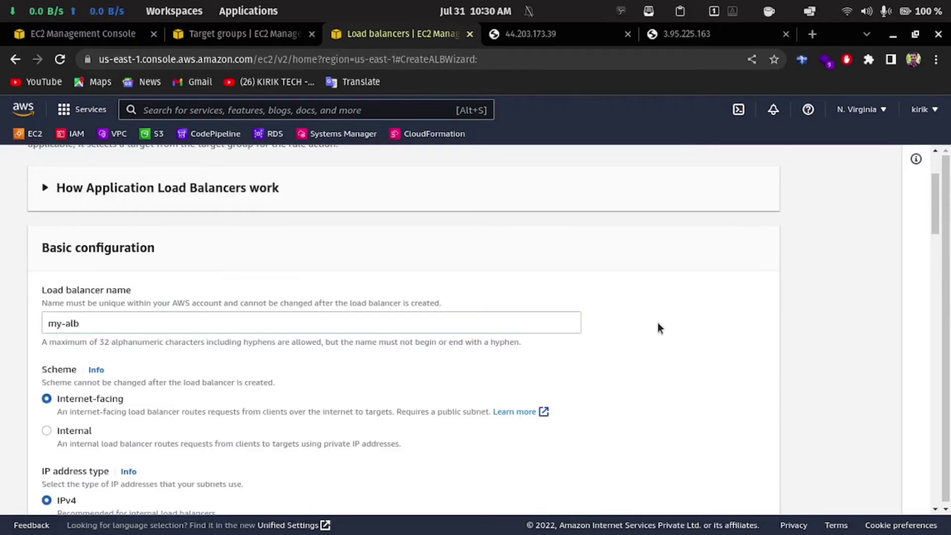
- From the EC2 instances page, open Security Groups in a new browser tab and switch to it
scroll(657, 322, "up", 3)
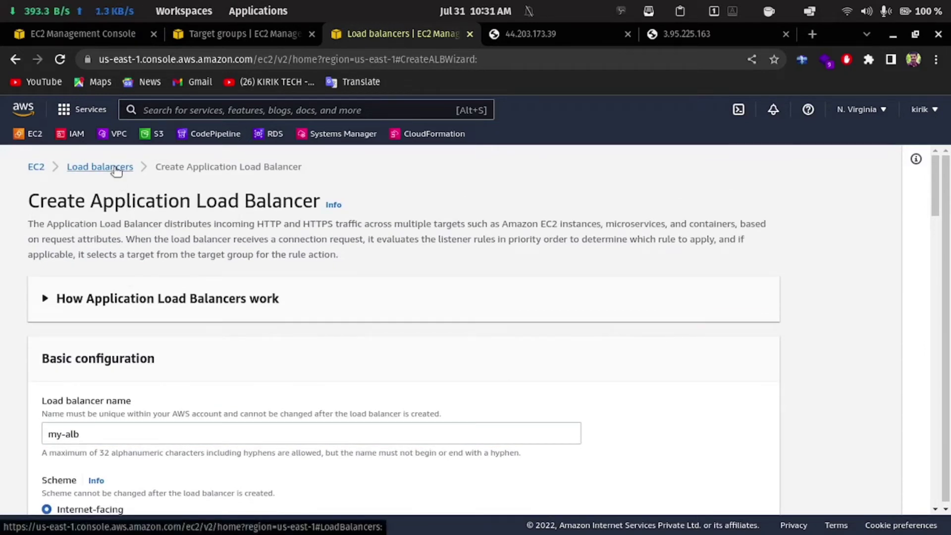
left_click(116, 30)
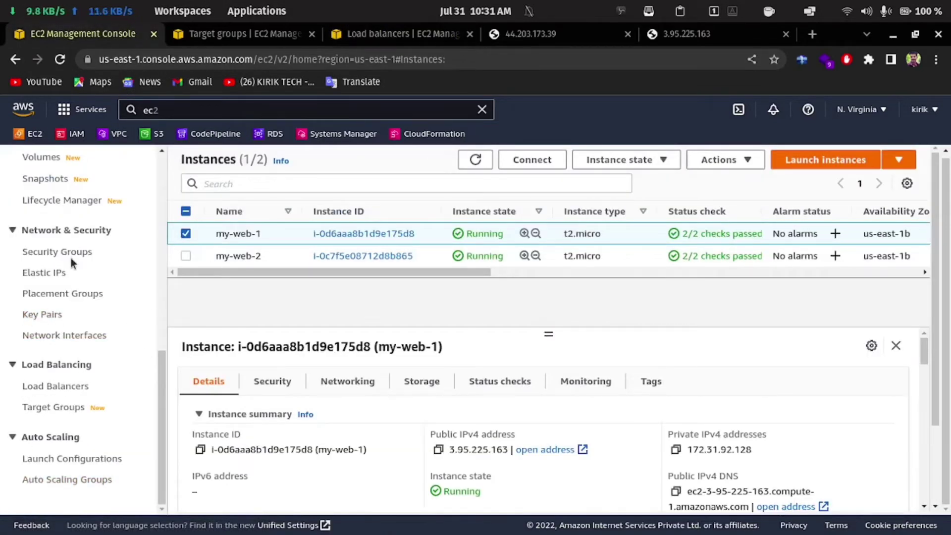
right_click(83, 251)
left_click(84, 266)
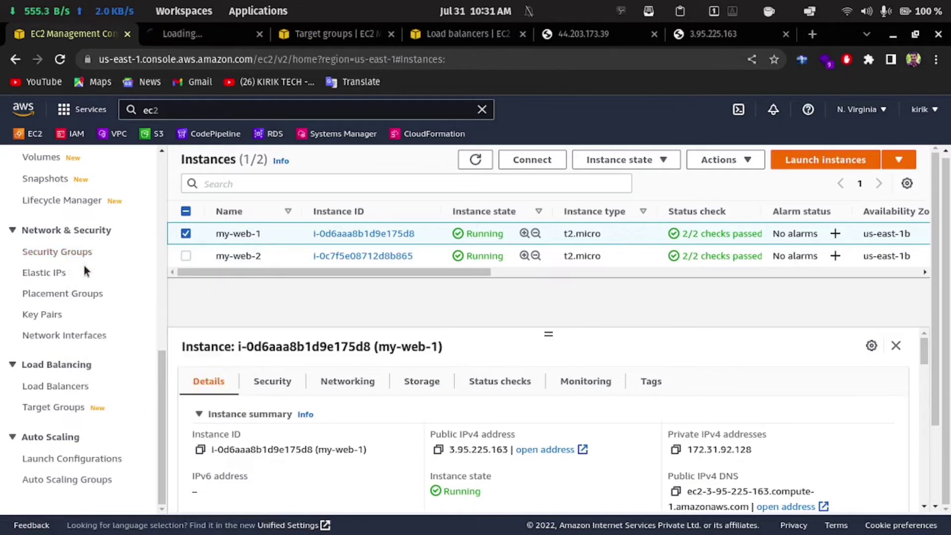
left_click(223, 33)
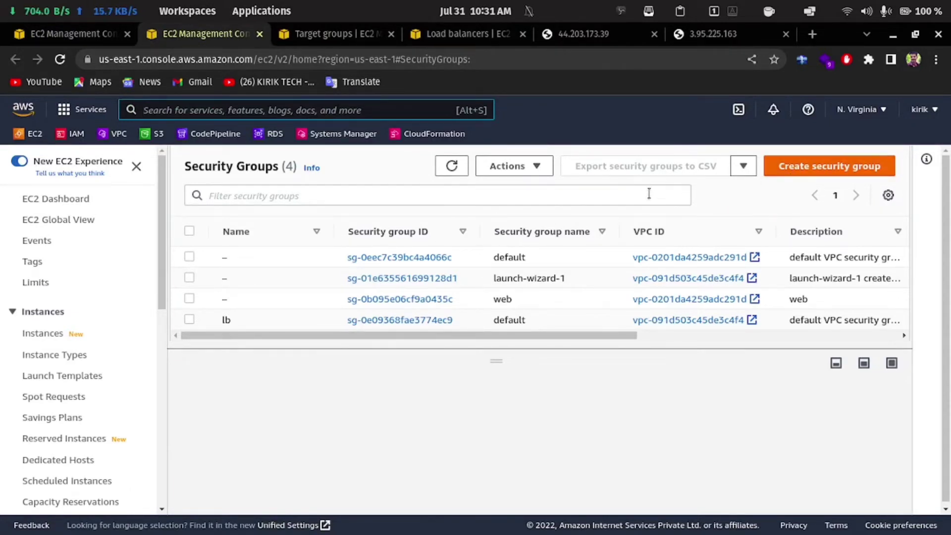
- Start creating a security group and name it my-alb-sg
left_click(845, 169)
left_click(234, 324)
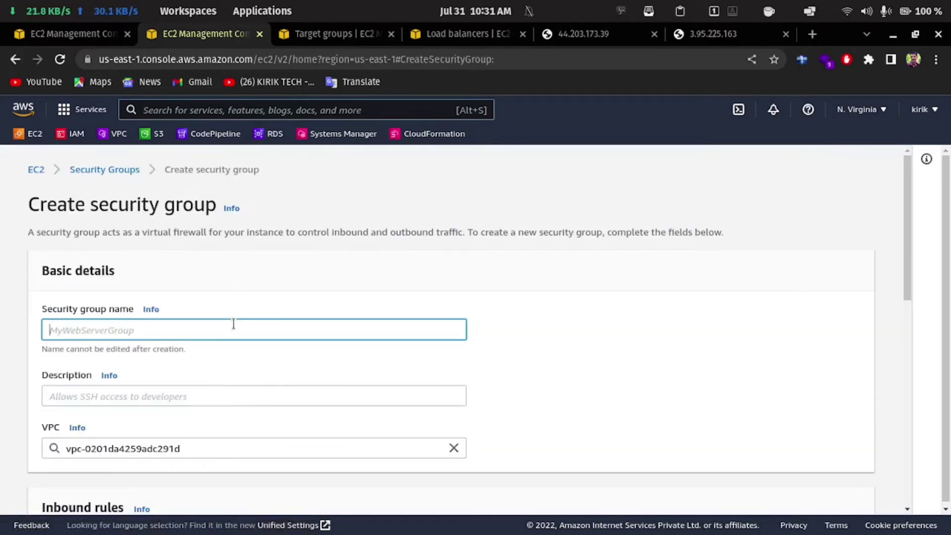
type("my-alb")
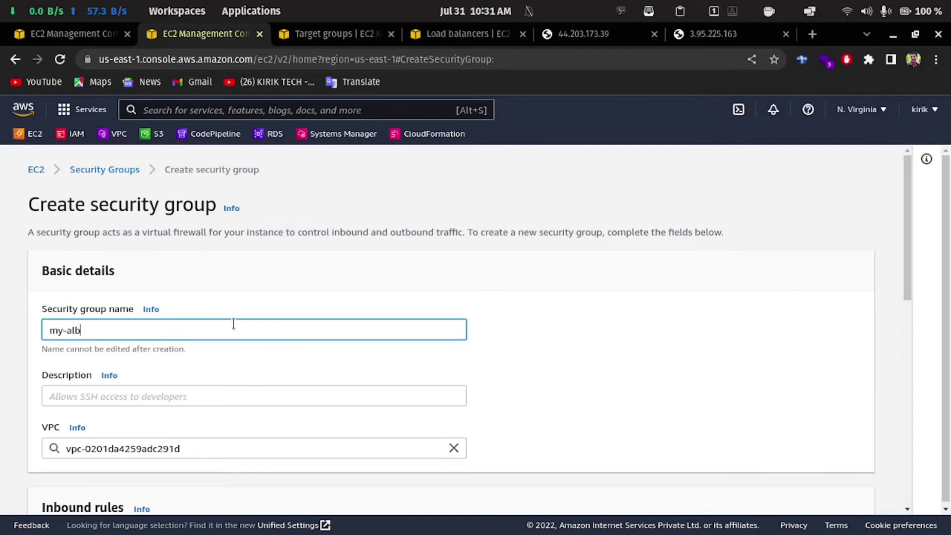
type("-sg")
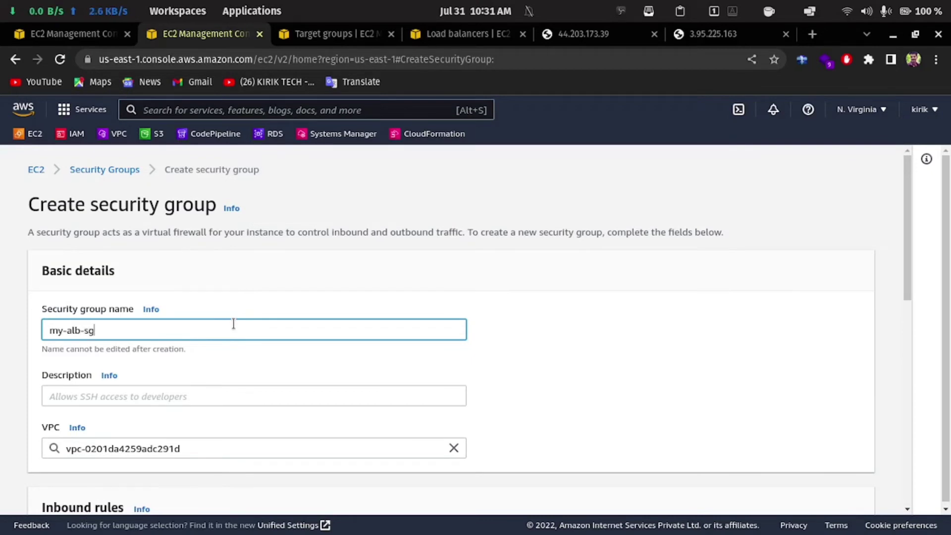
- Set the outbound rule's type to HTTP and try to create the security group
scroll(231, 409, "down", 6)
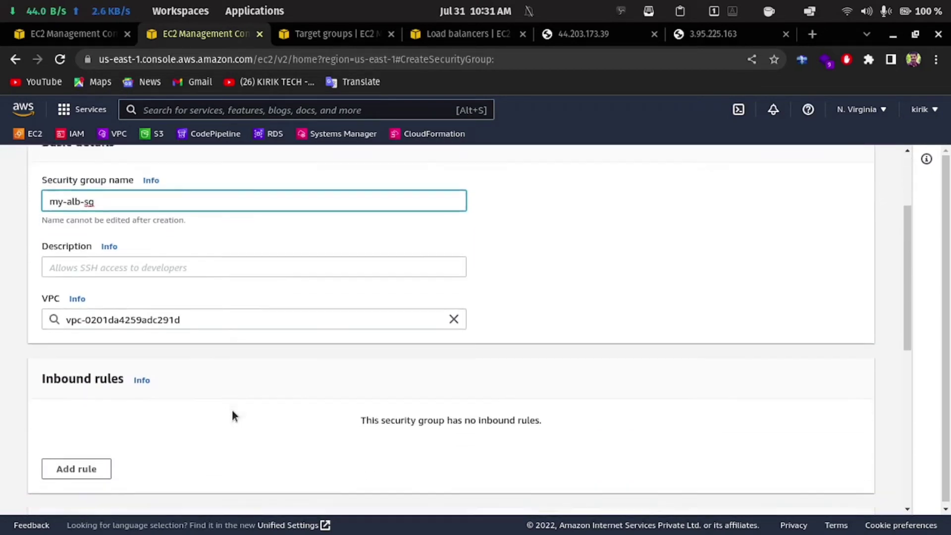
scroll(208, 399, "down", 1)
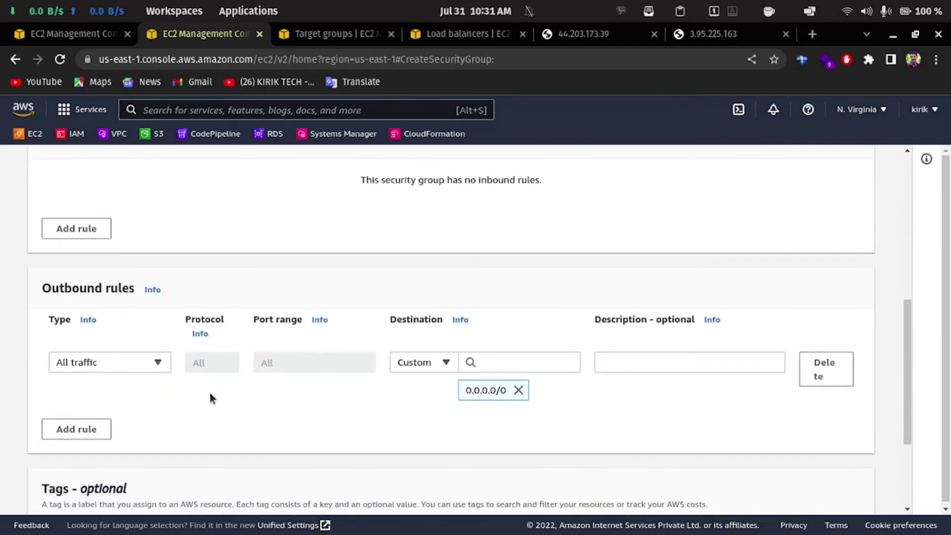
left_click(142, 363)
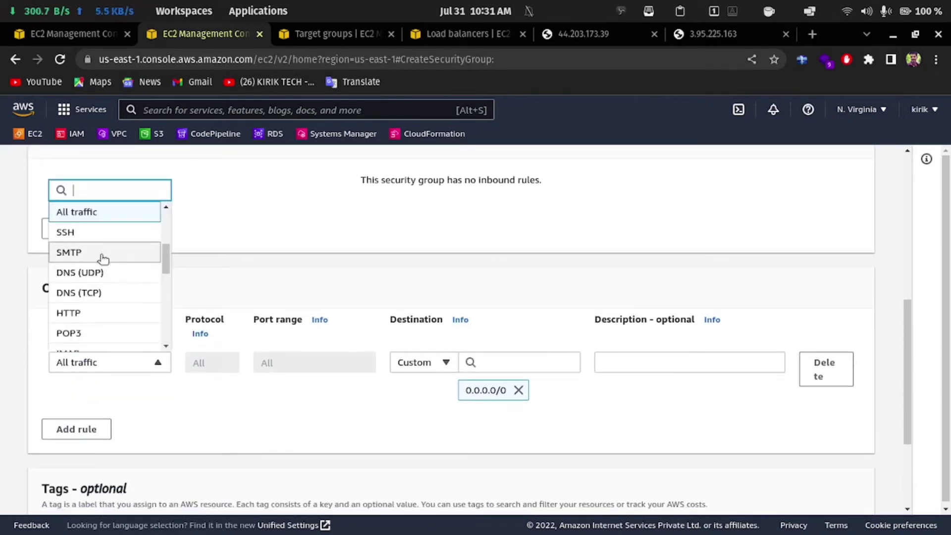
scroll(102, 258, "down", 2)
left_click(95, 240)
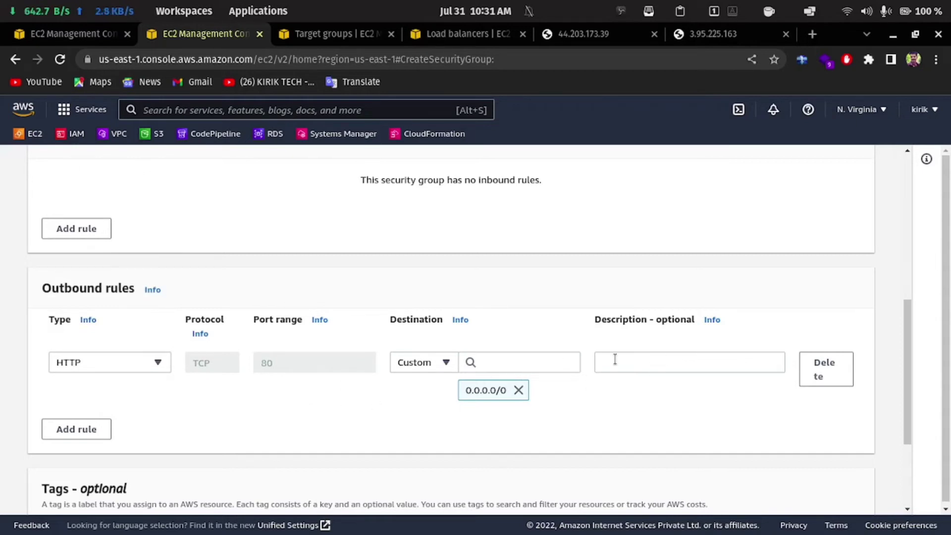
scroll(371, 435, "down", 3)
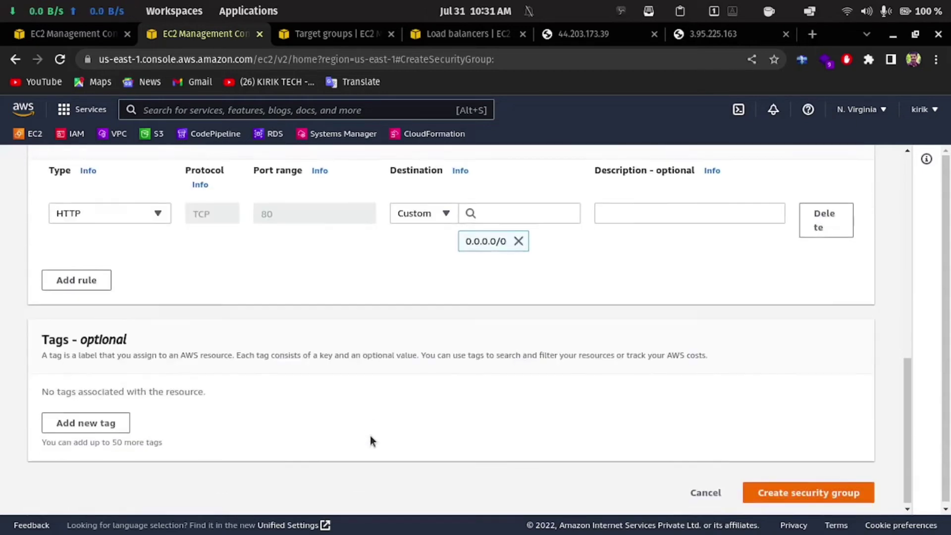
left_click(848, 488)
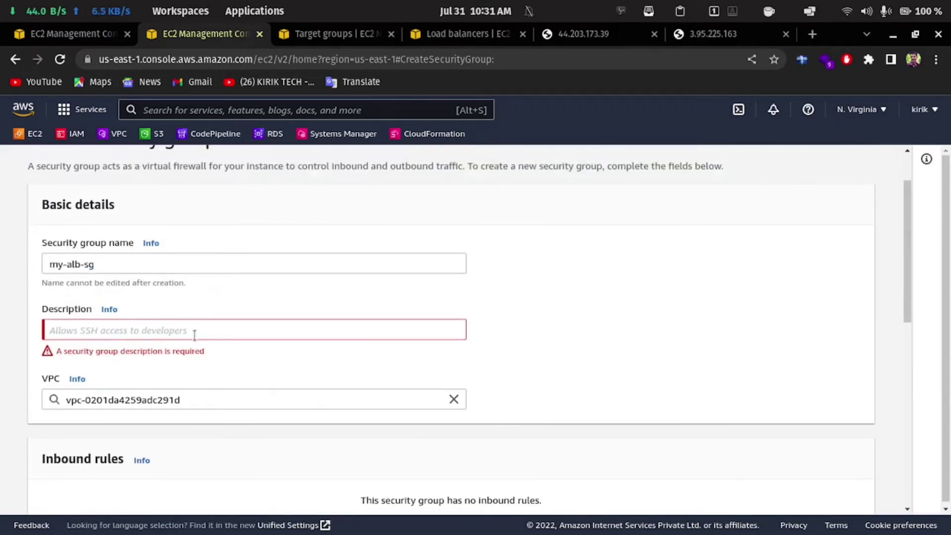
- Enter "alb security group" as the security group's description and create the security group
left_click(196, 327)
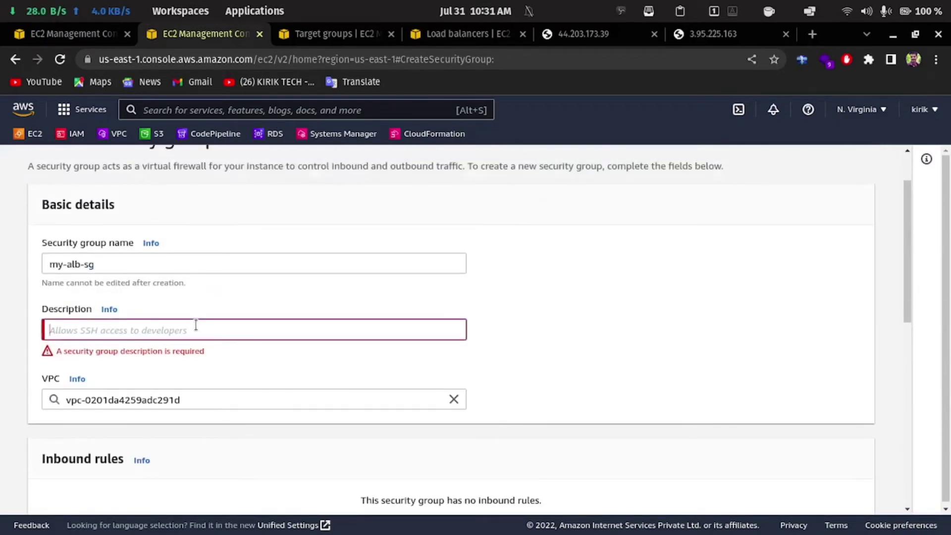
type("alb secur")
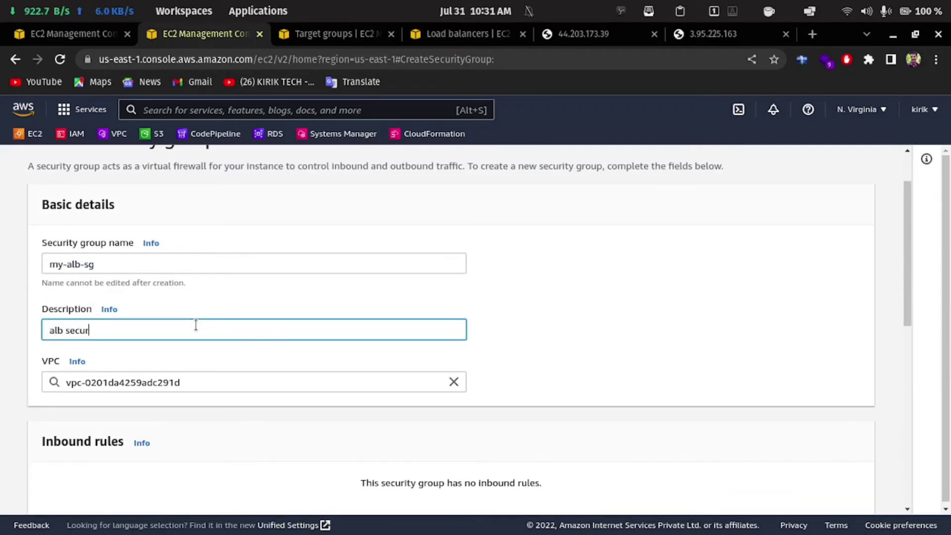
type("itygrou")
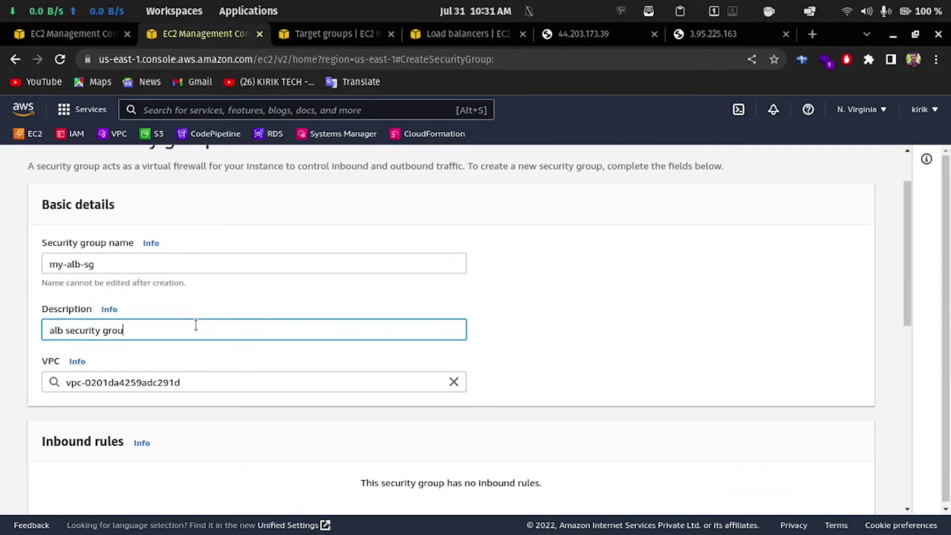
scroll(819, 475, "down", 7)
scroll(818, 475, "down", 3)
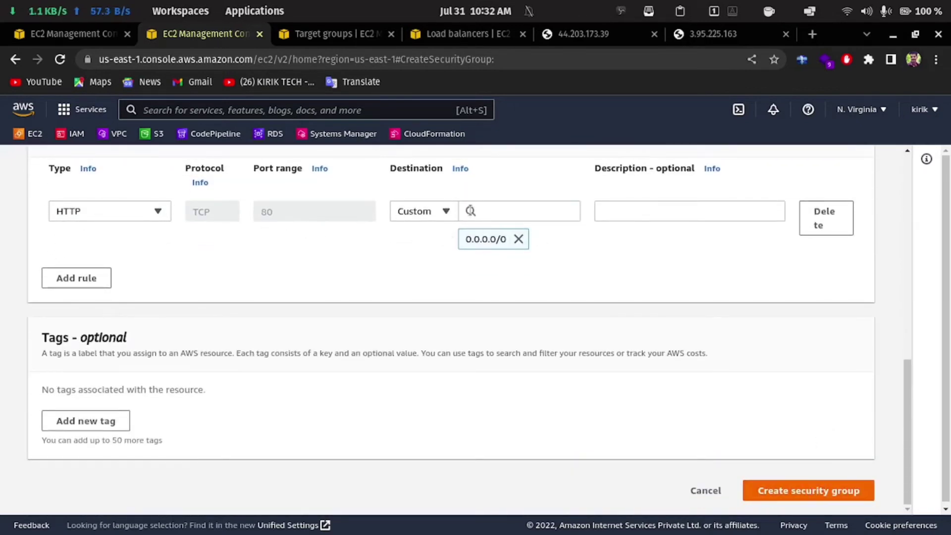
left_click(848, 492)
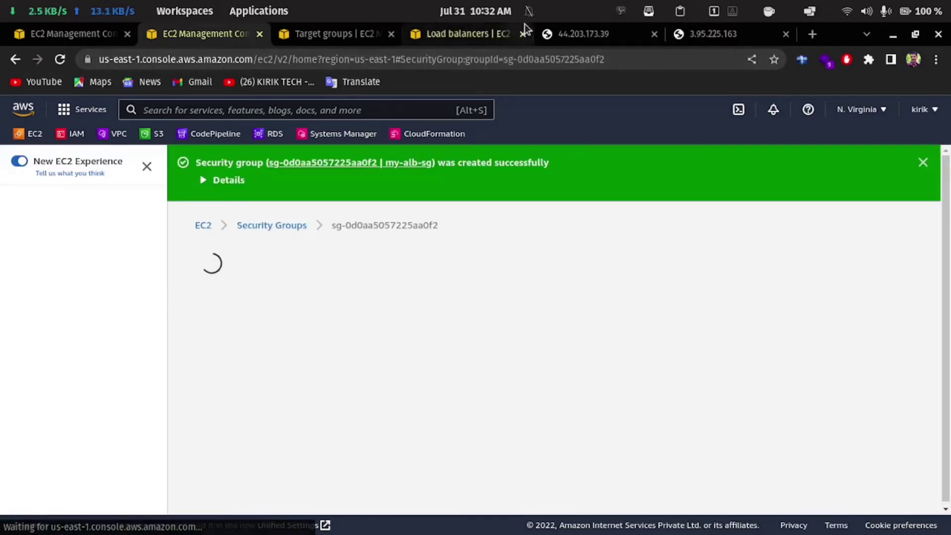
- Return to the load balancer creation form and select the 172.31.0.0/16 VPC for its network mapping
left_click(437, 34)
scroll(277, 347, "down", 2)
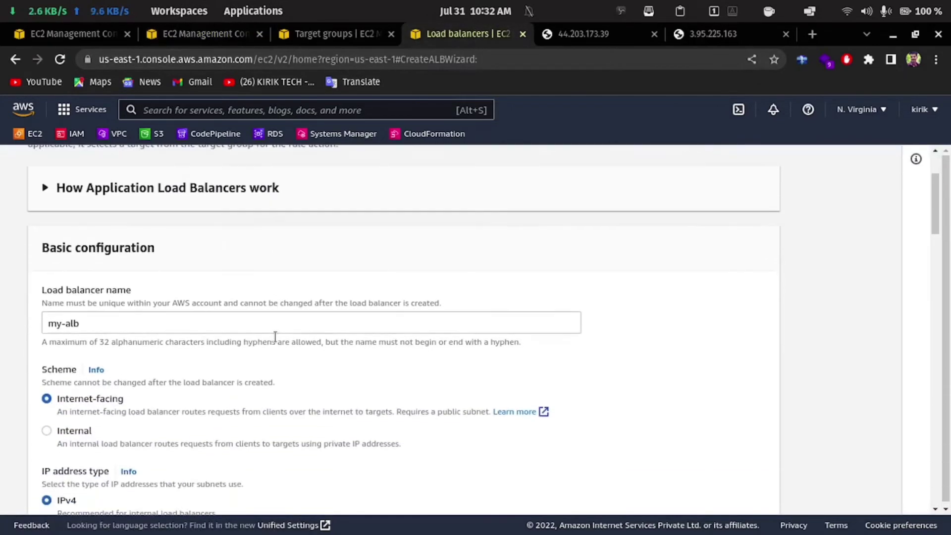
scroll(289, 287, "down", 1)
scroll(292, 275, "down", 2)
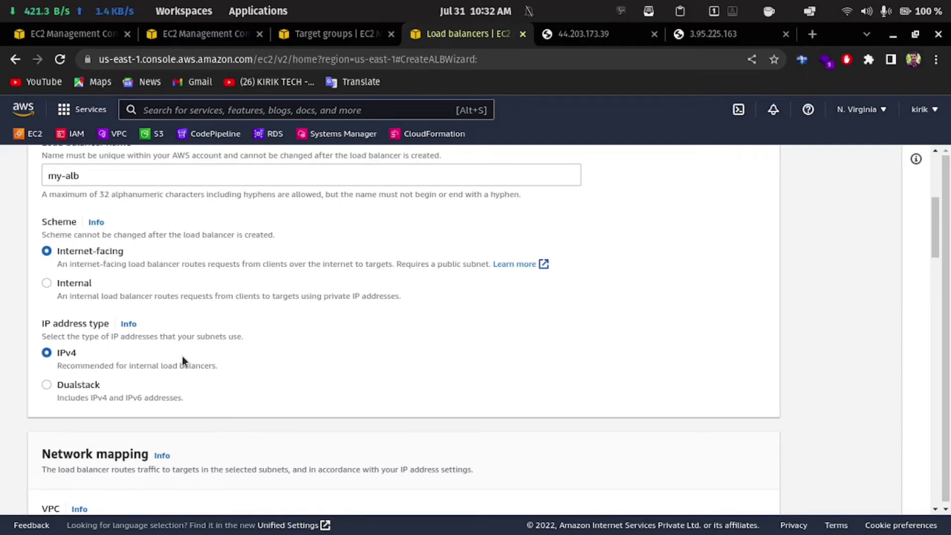
scroll(182, 359, "down", 3)
scroll(188, 371, "down", 3)
left_click(450, 355)
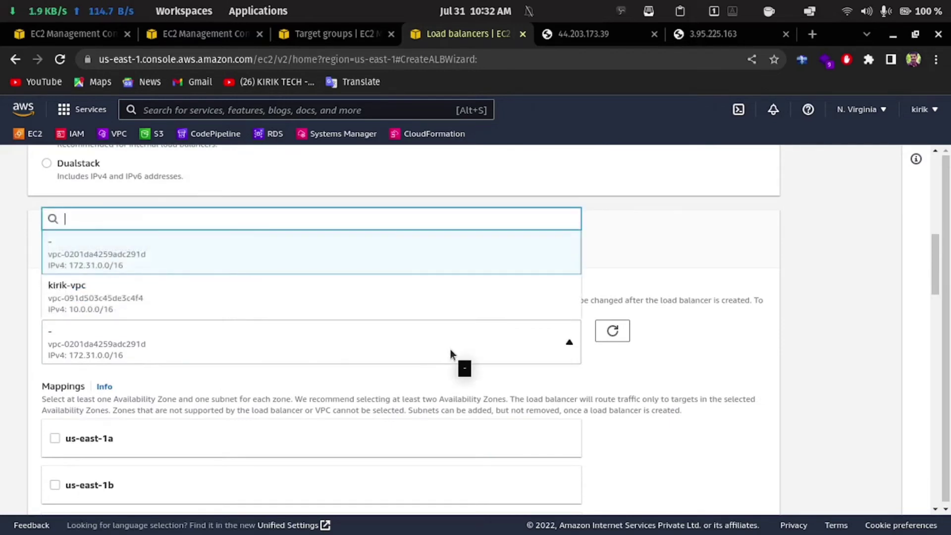
left_click(382, 252)
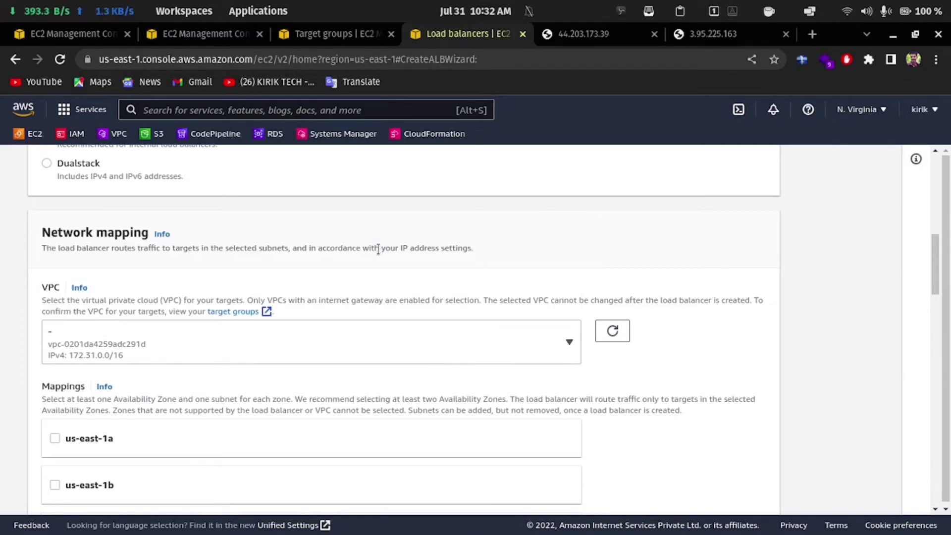
- Check the web instances' Availability Zone on the instances page, and map the load balancer to us-east-1a, us-east-1b and us-east-1c
scroll(247, 350, "down", 2)
scroll(241, 353, "down", 2)
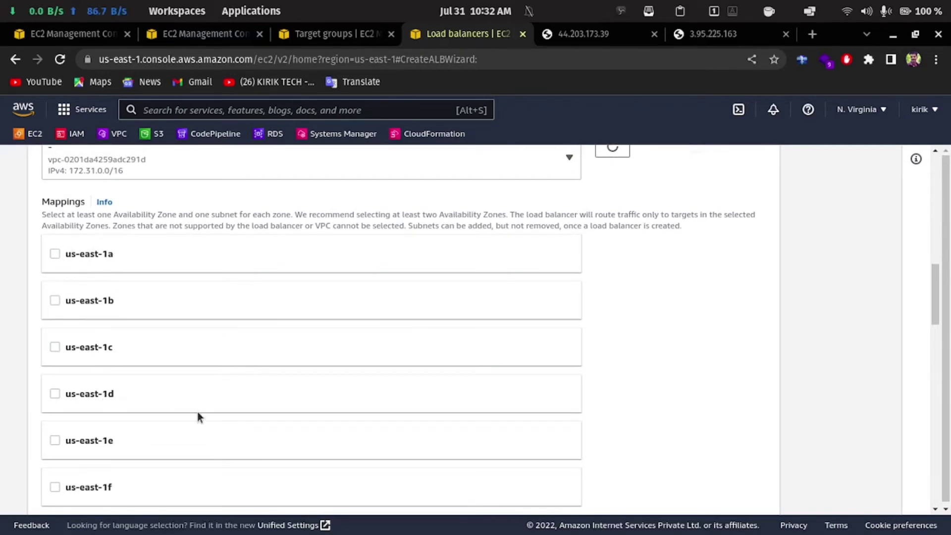
left_click(108, 31)
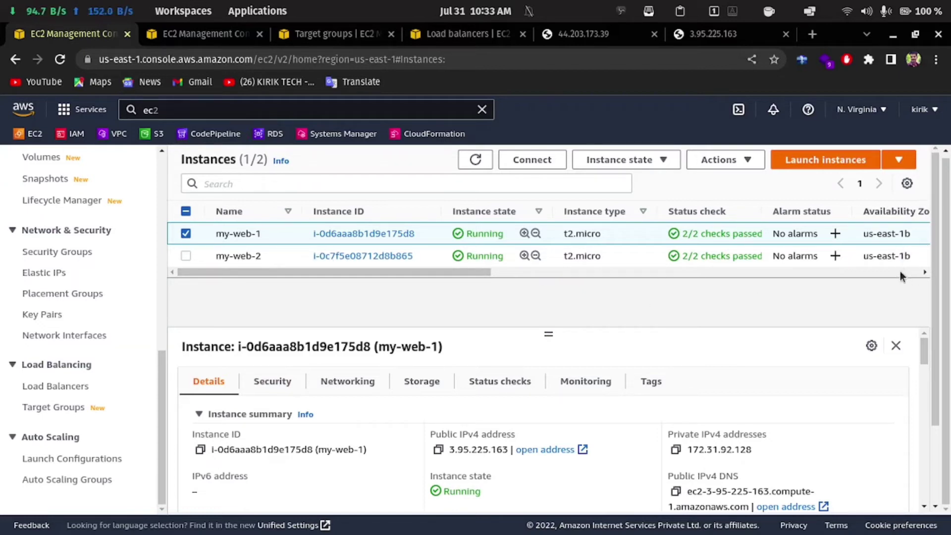
left_click(469, 35)
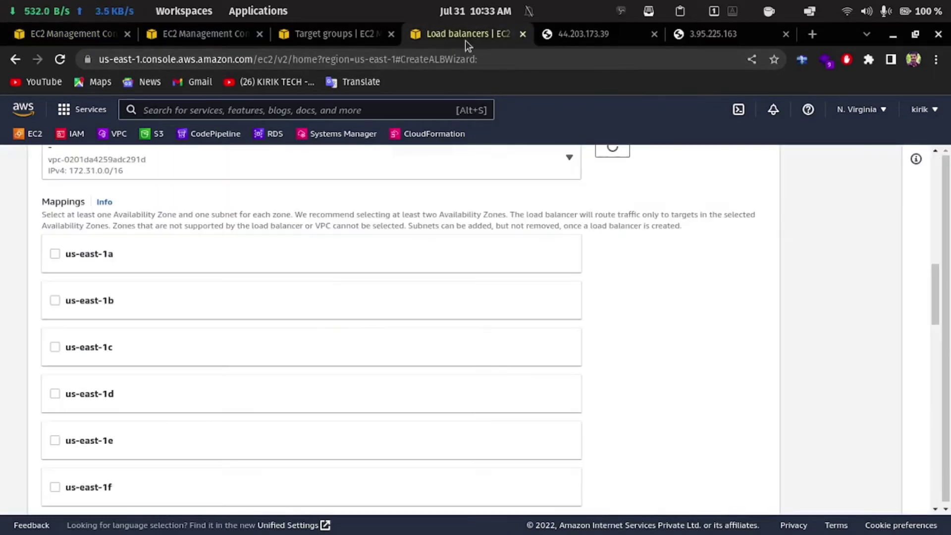
left_click(55, 301)
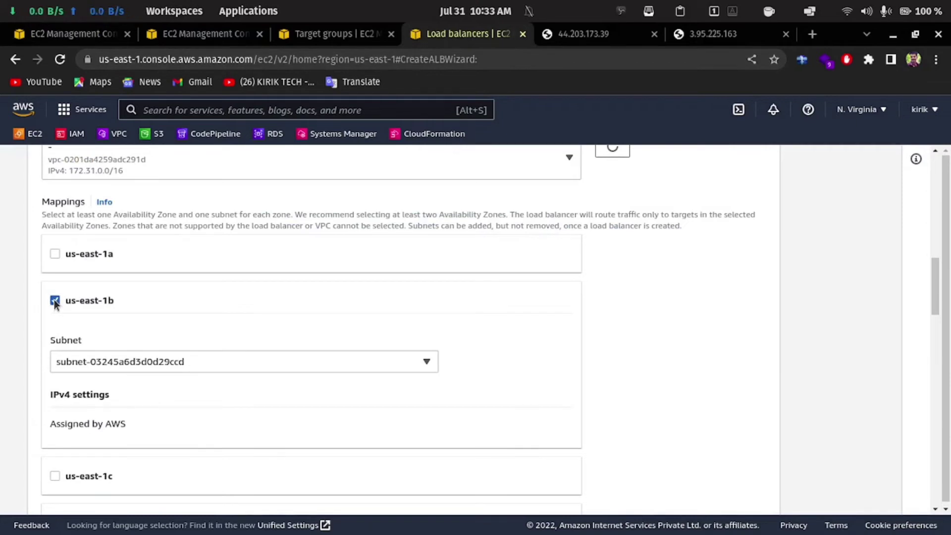
left_click(54, 300)
left_click(54, 299)
left_click(54, 252)
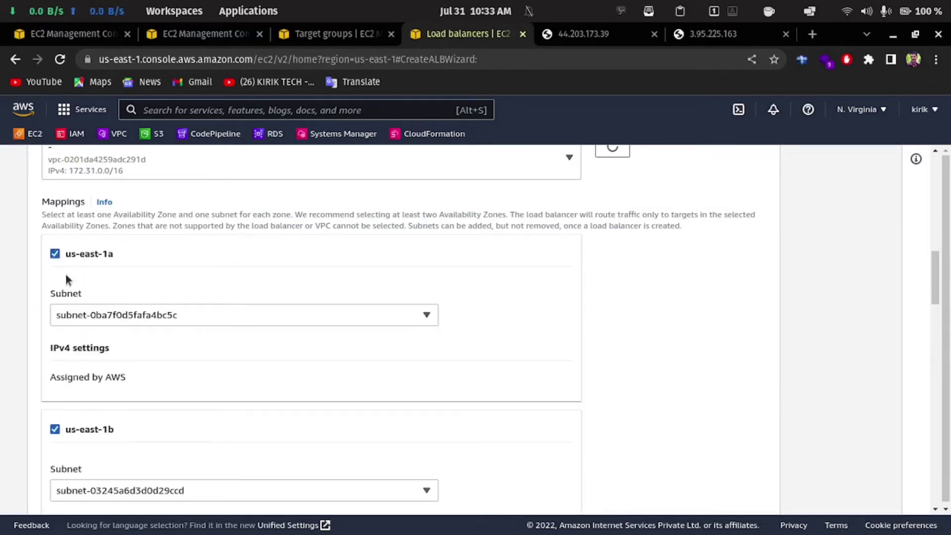
scroll(195, 354, "down", 2)
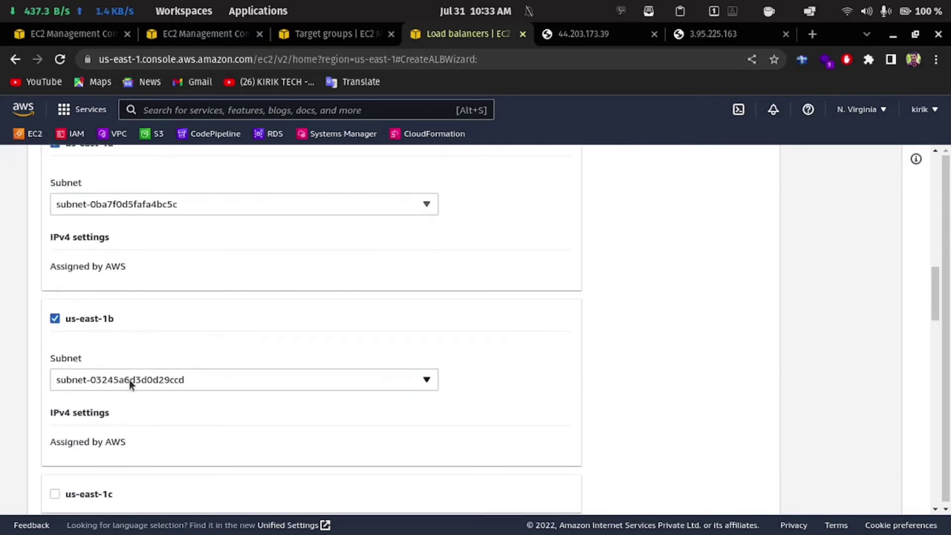
left_click(55, 493)
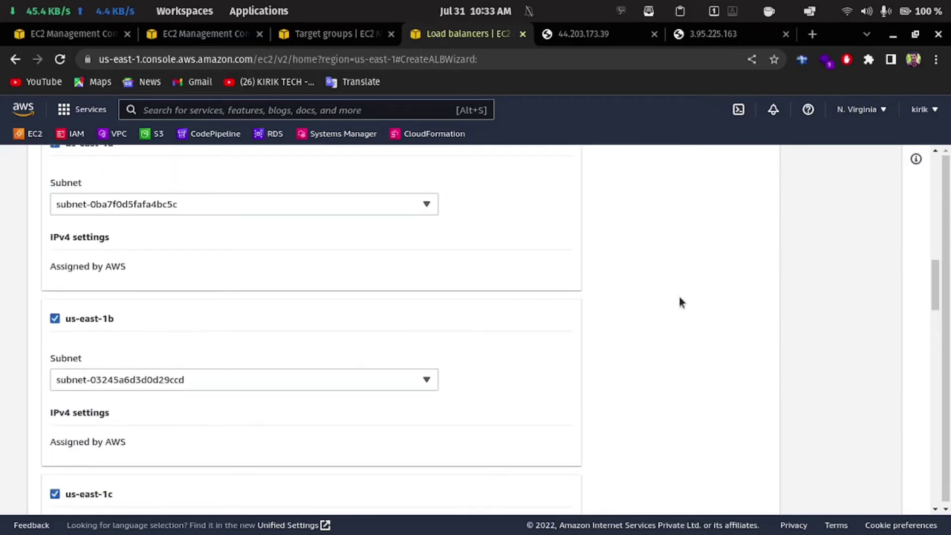
scroll(684, 292, "up", 3)
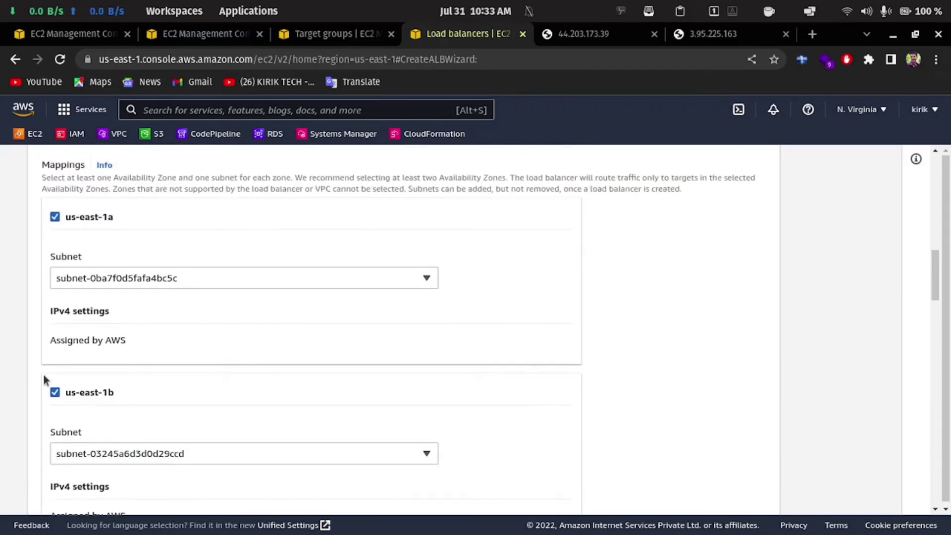
- Refresh the load balancer's security group list and replace the default security group with my-alb-sg
scroll(135, 465, "down", 8)
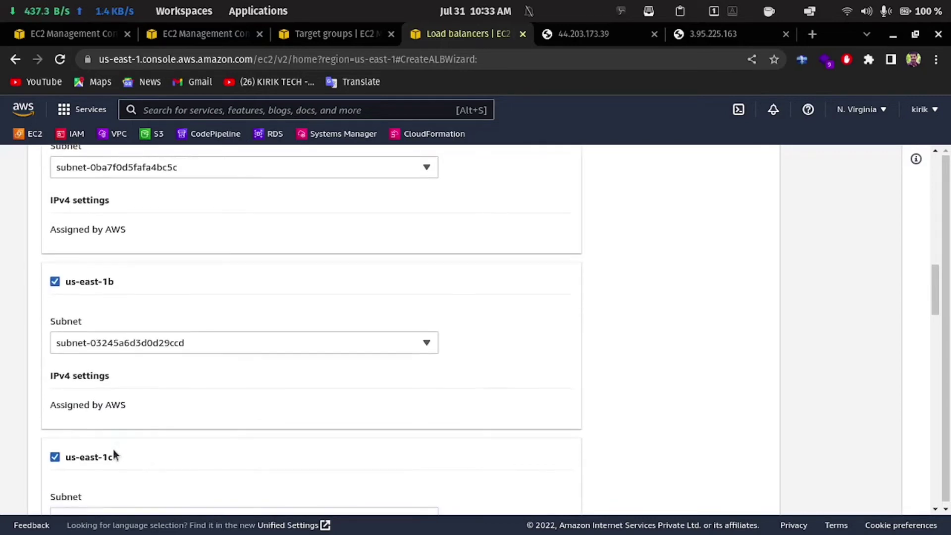
scroll(231, 467, "down", 3)
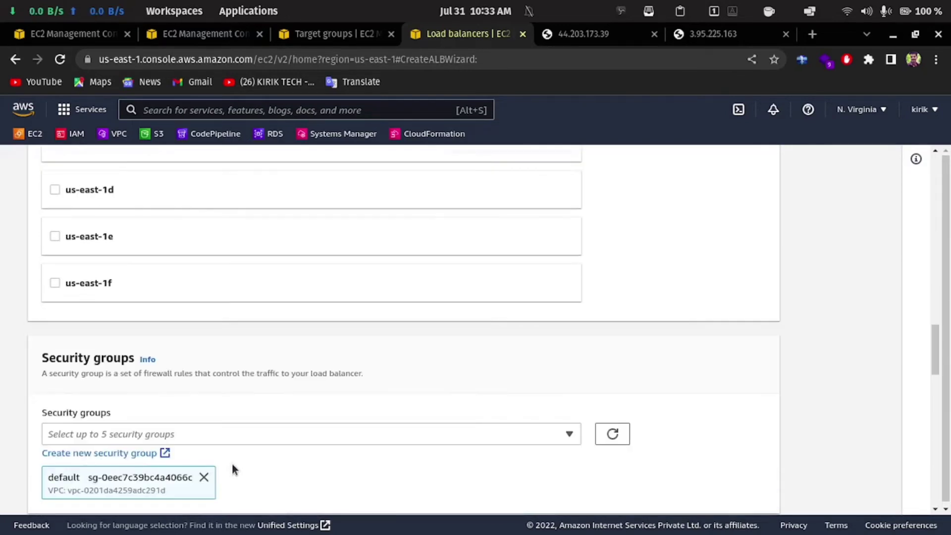
scroll(231, 465, "down", 2)
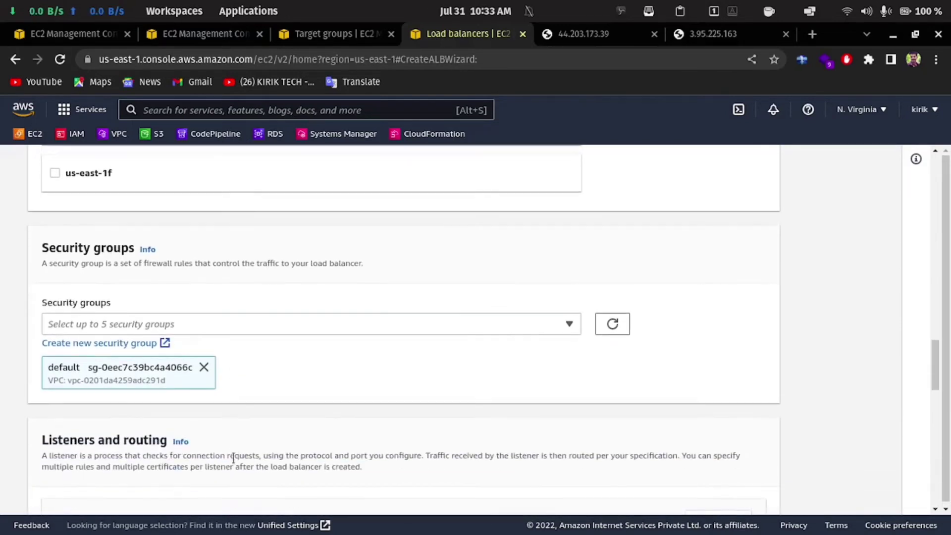
left_click(203, 367)
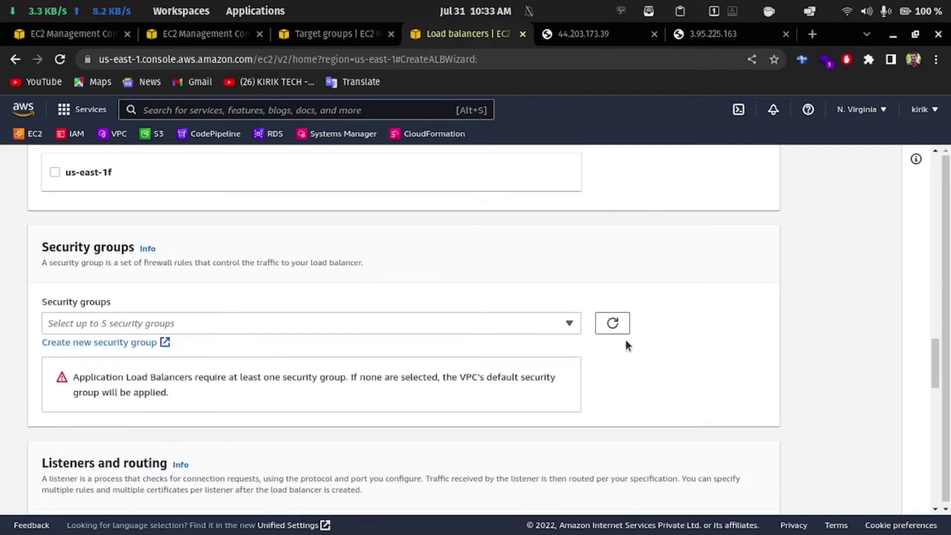
left_click(565, 324)
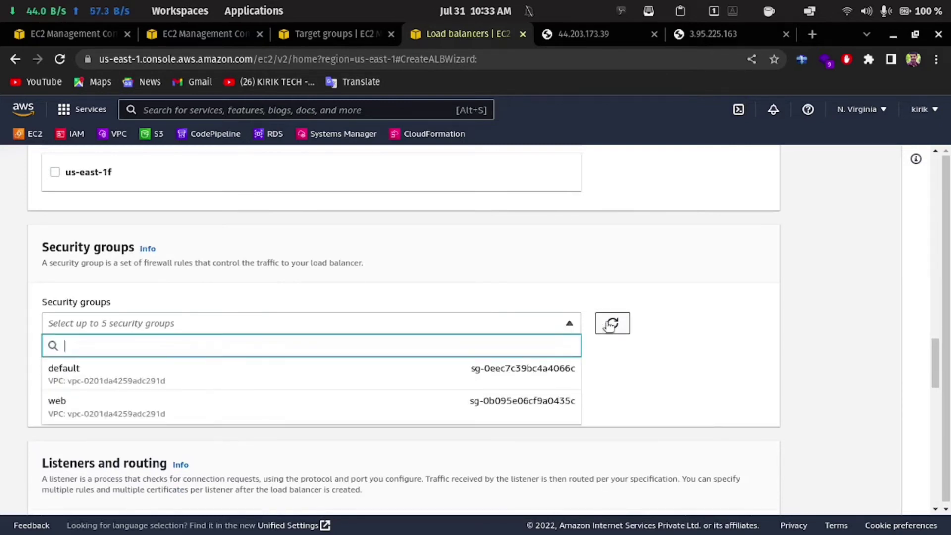
left_click(608, 325)
left_click(569, 323)
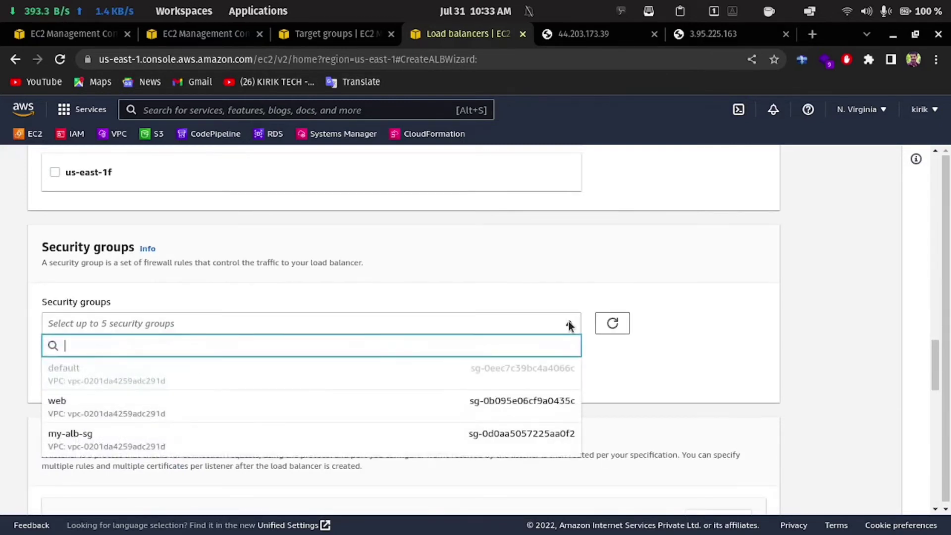
left_click(295, 441)
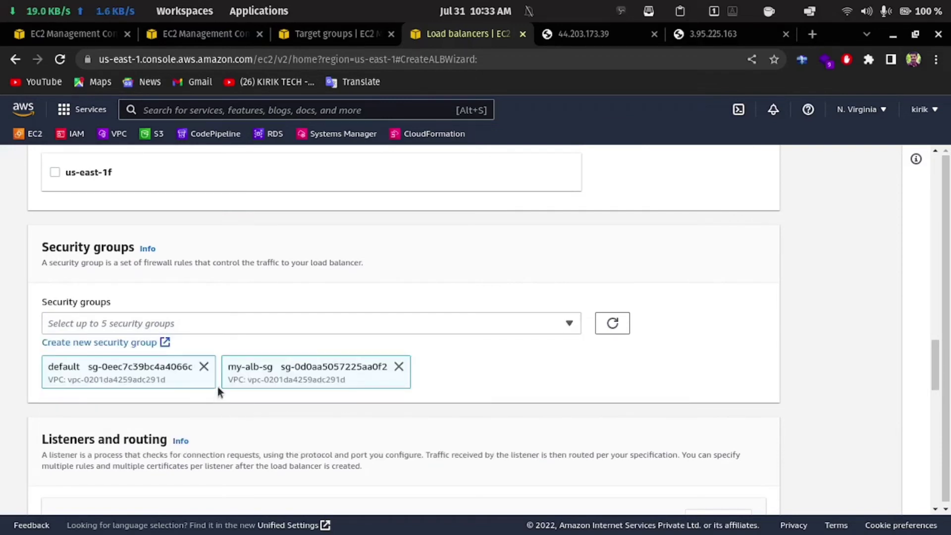
left_click(204, 367)
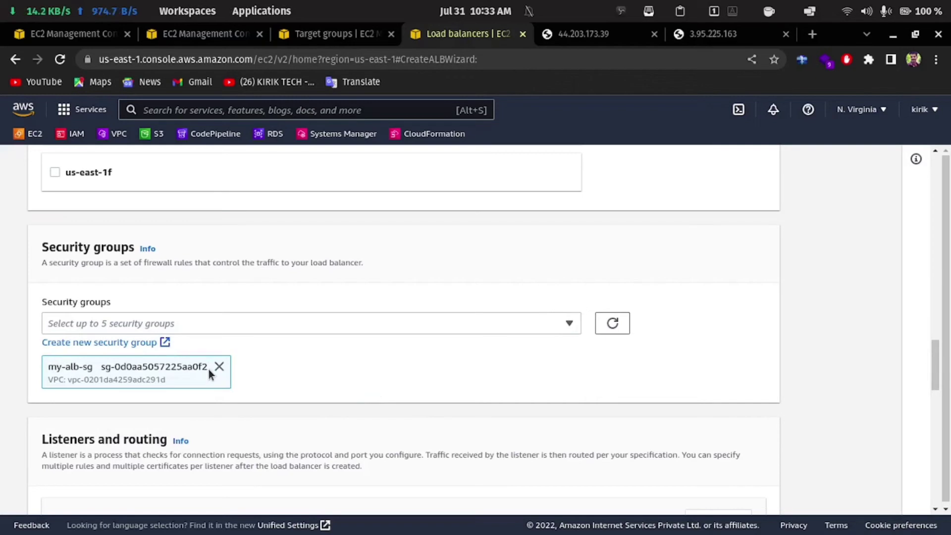
- Set the HTTP:80 listener's default action to forward to the my-tg target group
scroll(320, 364, "down", 3)
scroll(322, 368, "down", 2)
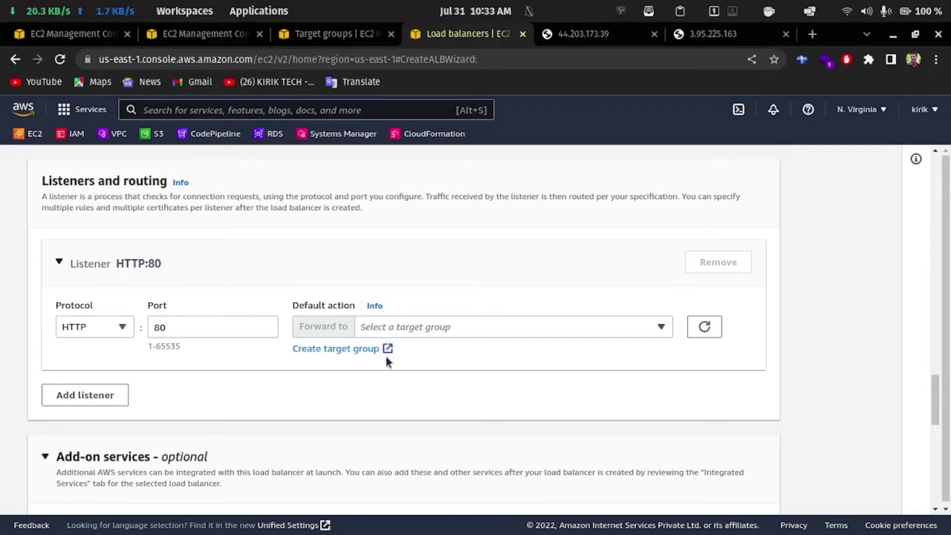
left_click(496, 322)
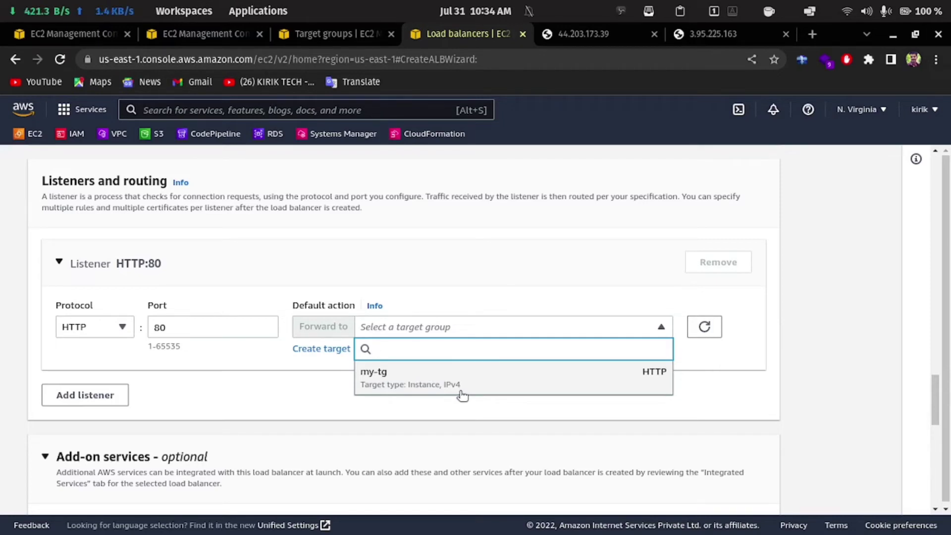
left_click(447, 390)
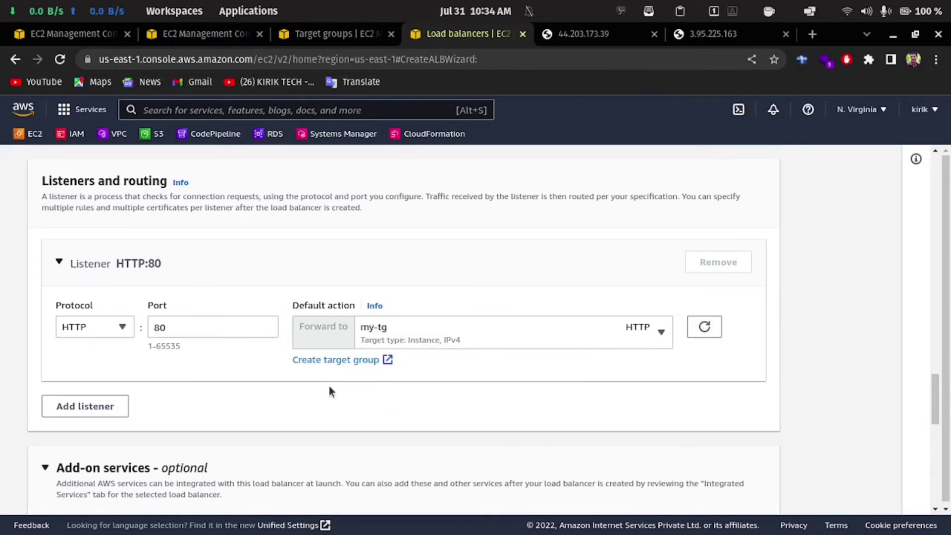
- Review the configuration summary and create the load balancer
scroll(252, 419, "down", 7)
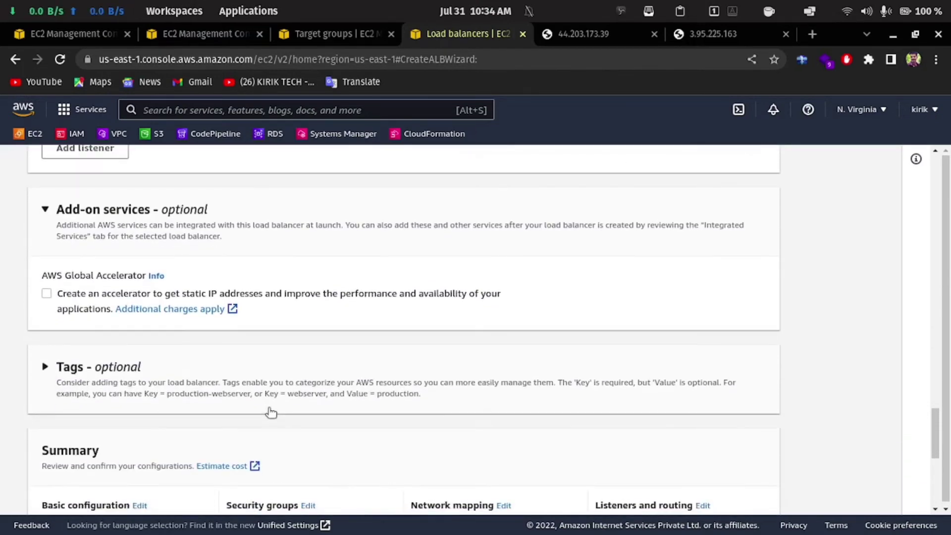
scroll(279, 405, "down", 5)
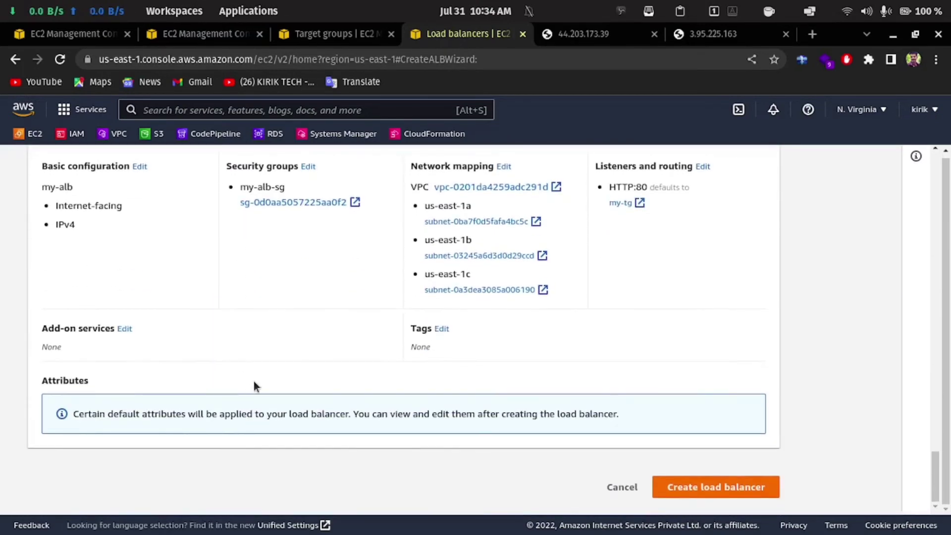
left_click(700, 494)
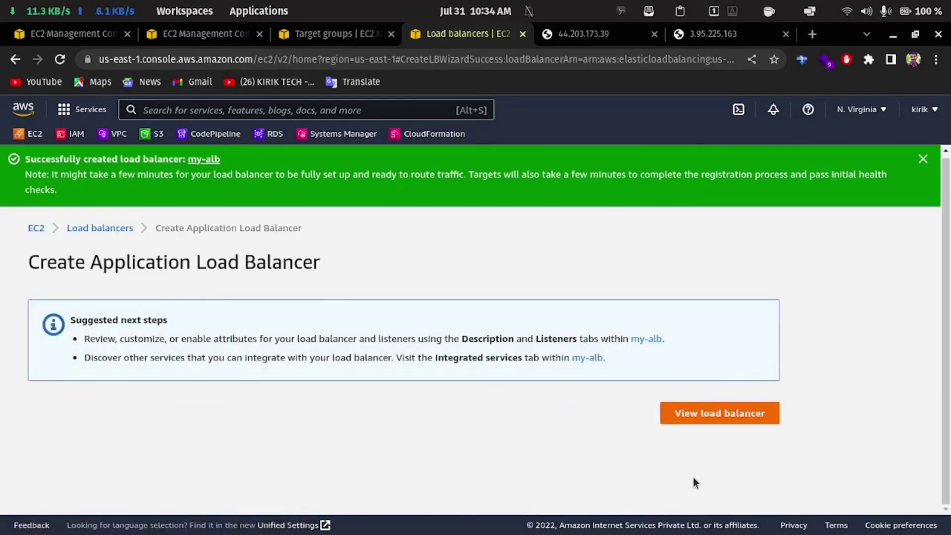
- View my-alb in the load balancer list, refresh its state, and switch to the target group's registered targets
left_click(715, 424)
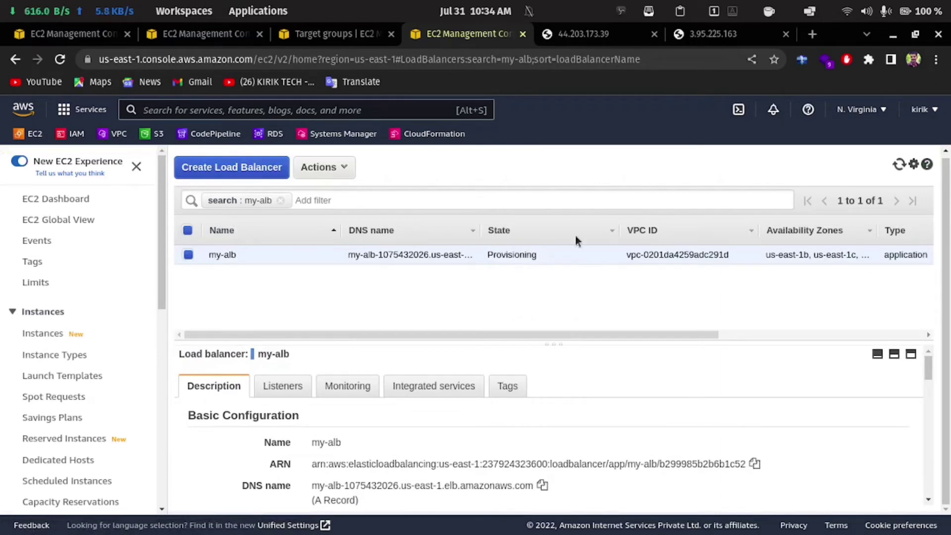
left_click(904, 162)
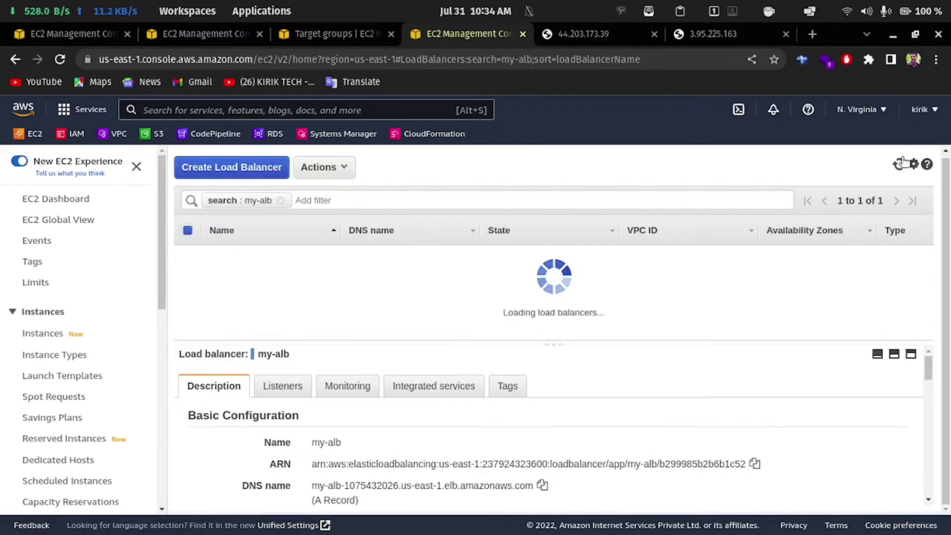
left_click(904, 164)
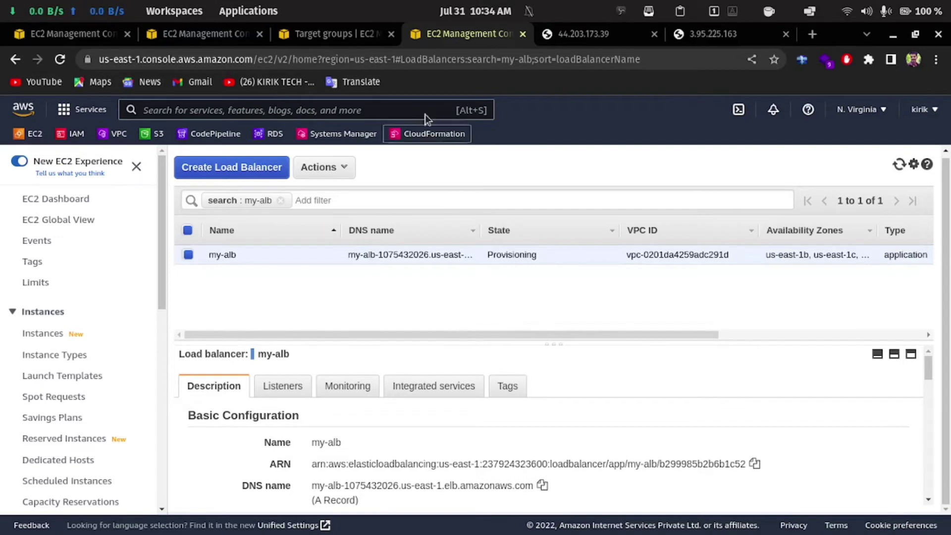
left_click(356, 35)
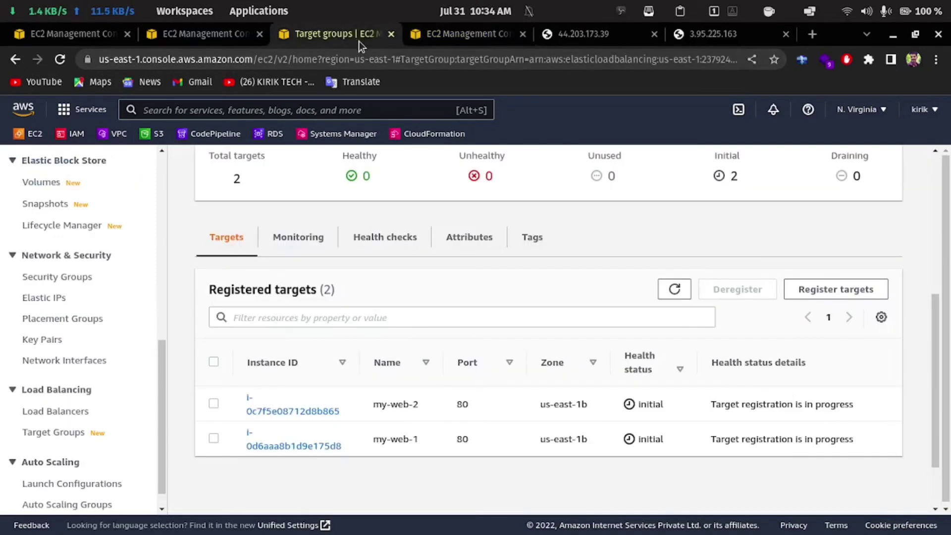
- Refresh the registered targets' health status and the state of my-alb in the load balancer list
left_click(673, 288)
scroll(654, 293, "down", 3)
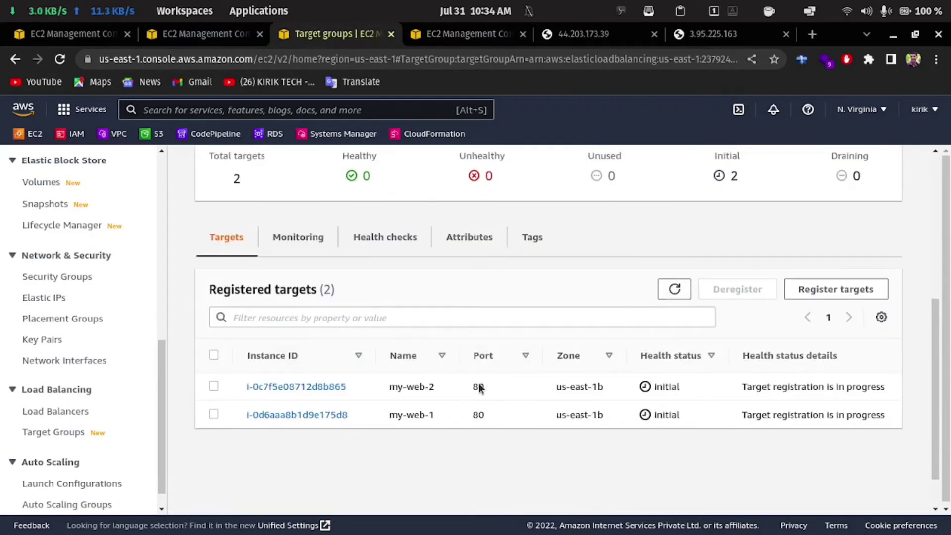
scroll(632, 367, "up", 2)
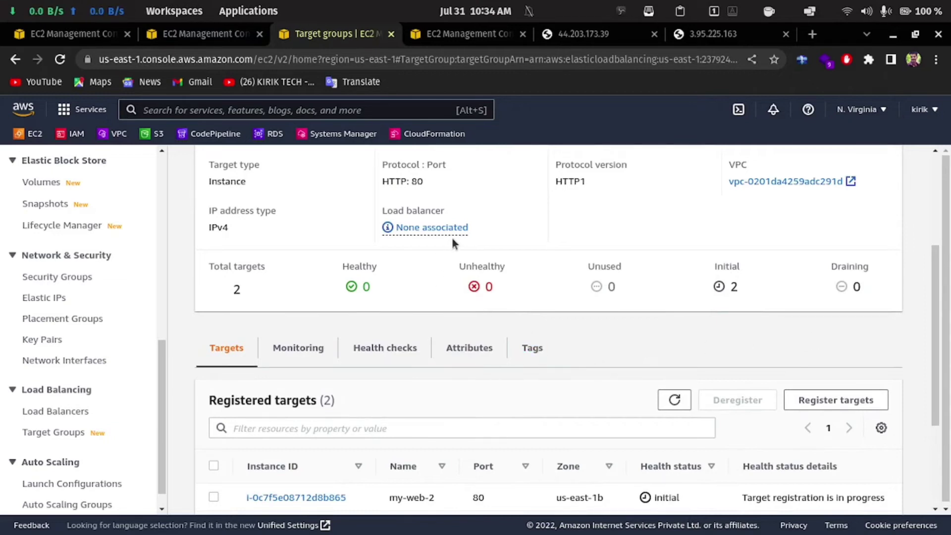
left_click(448, 38)
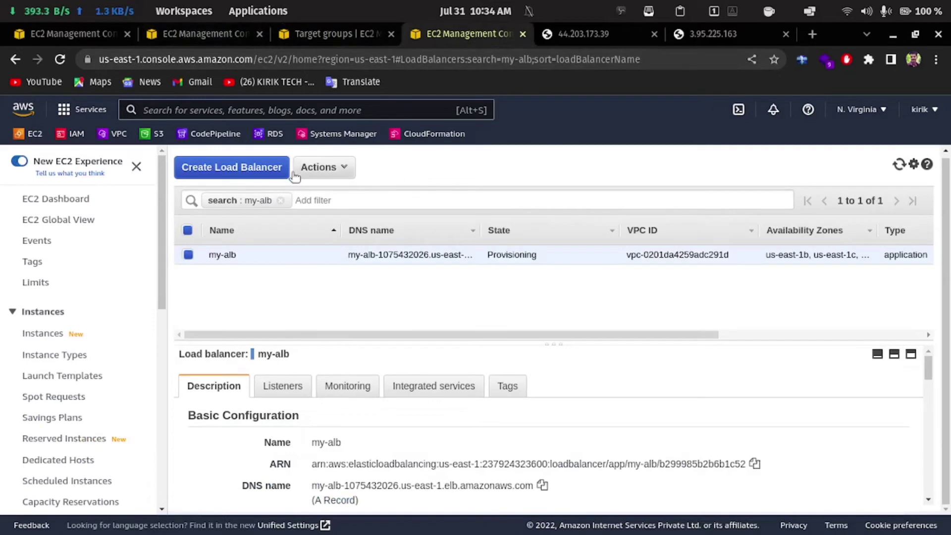
left_click(898, 164)
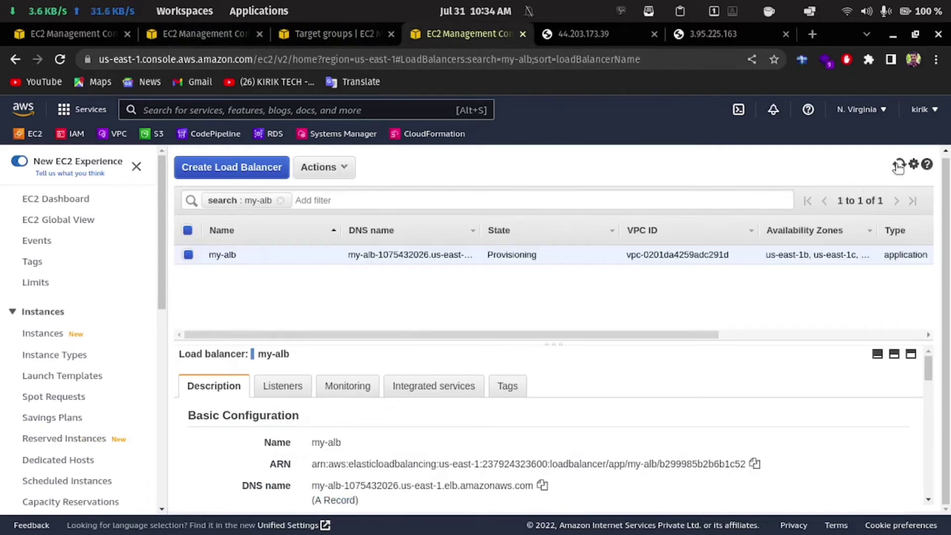
left_click(898, 165)
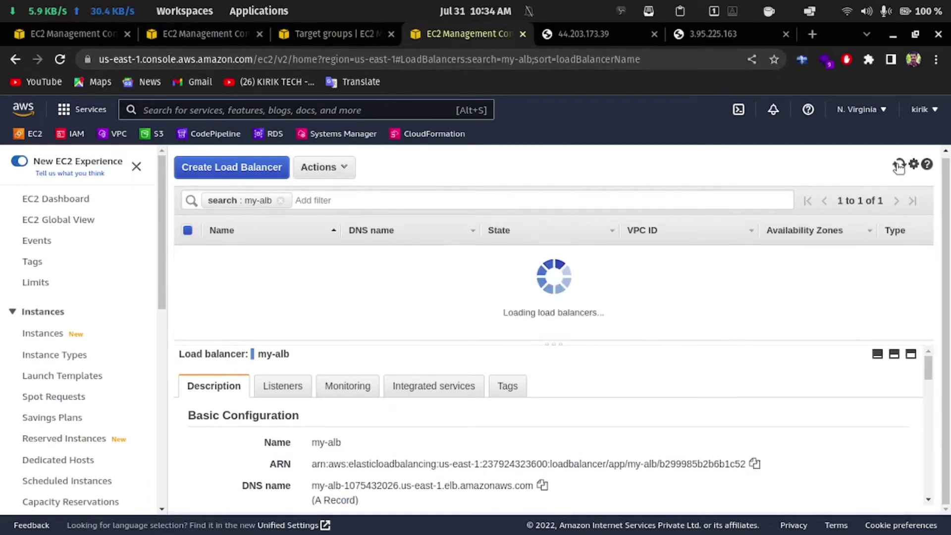
left_click(898, 165)
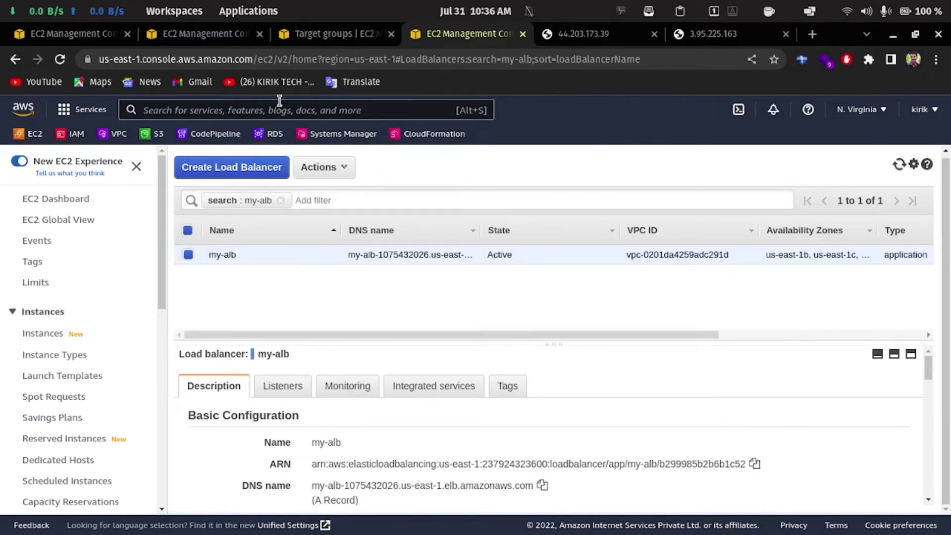
- Recheck the health status of my-web-1 and my-web-2 in the target group
left_click(331, 35)
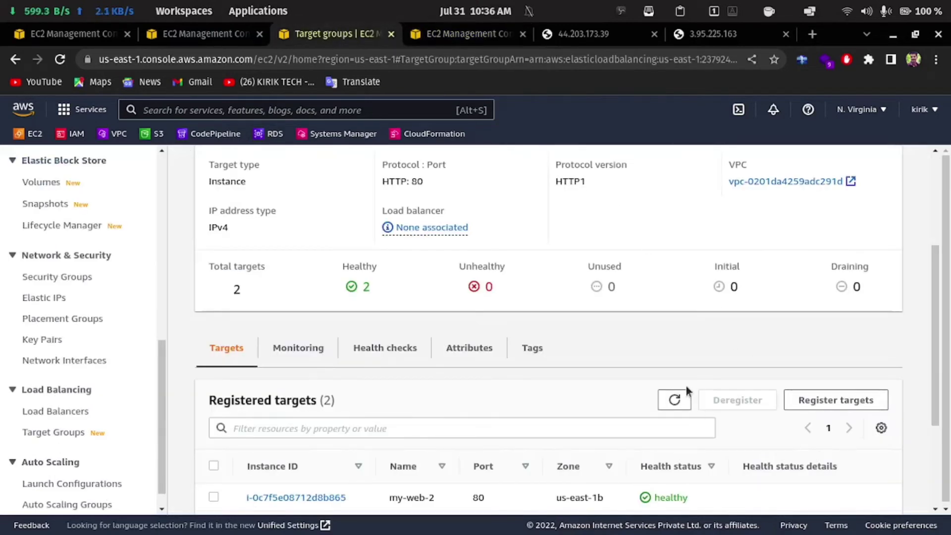
left_click(674, 399)
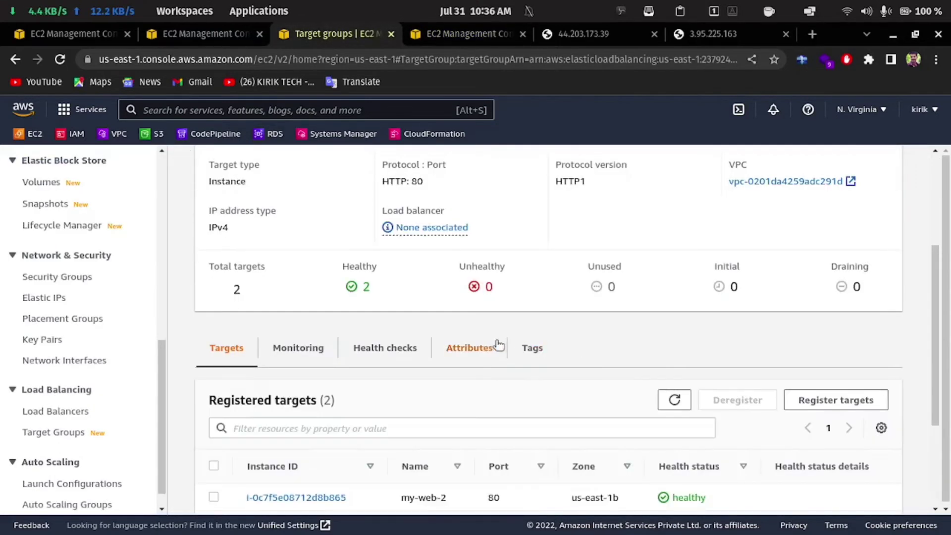
scroll(497, 344, "down", 1)
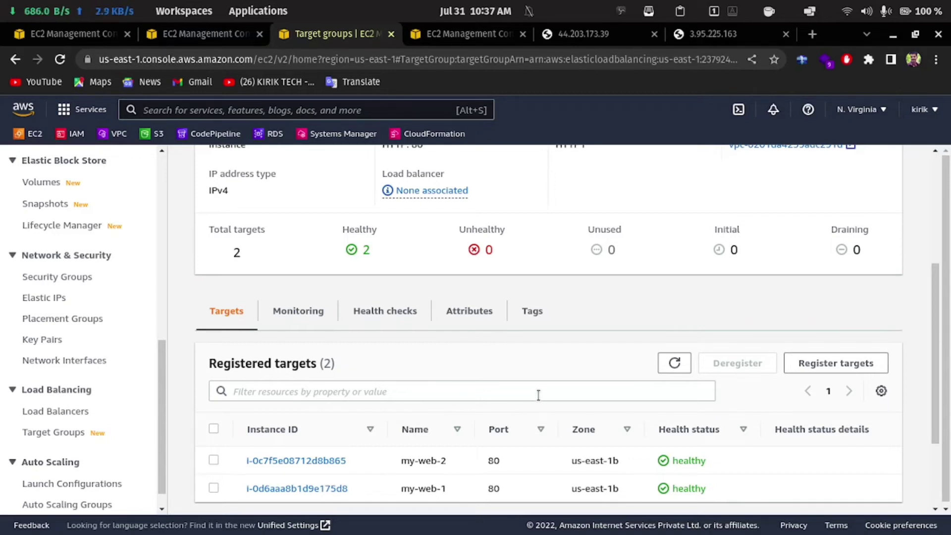
- Reload the web pages at 44.203.173.39 and 3.95.225.163 to test direct access to both servers
left_click(187, 31)
left_click(88, 34)
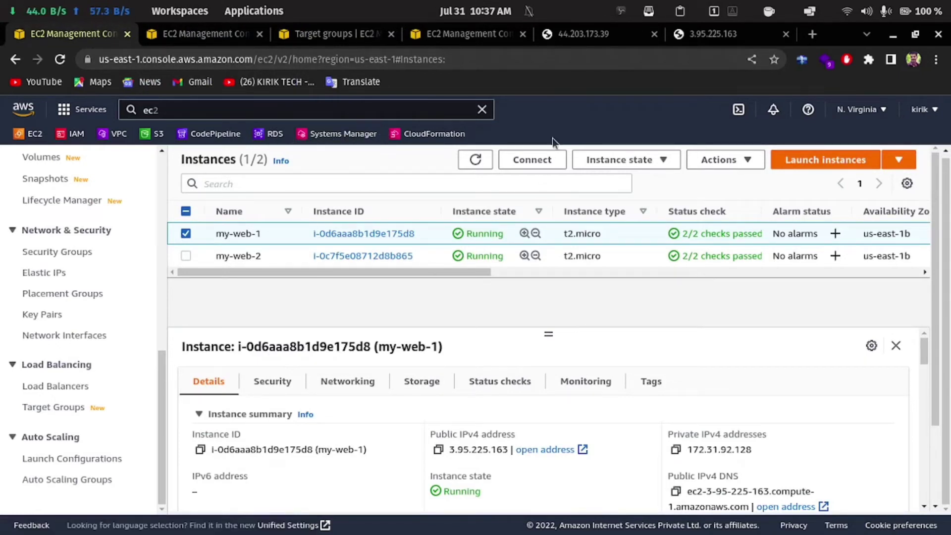
left_click(592, 32)
left_click(61, 60)
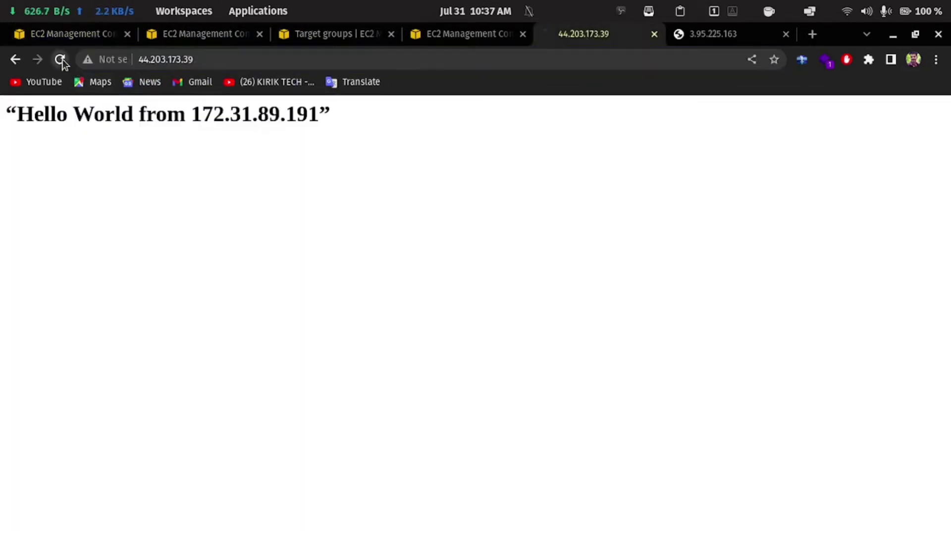
left_click(693, 35)
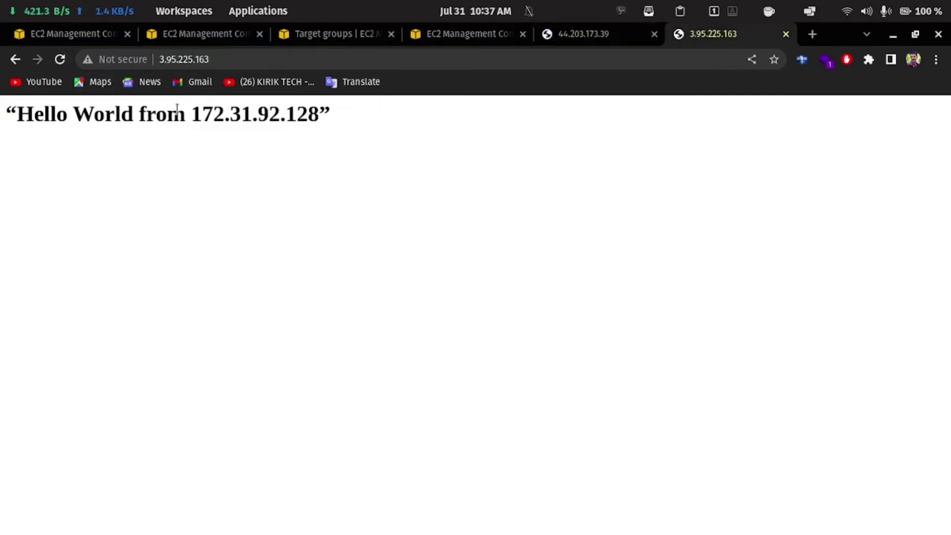
left_click(62, 59)
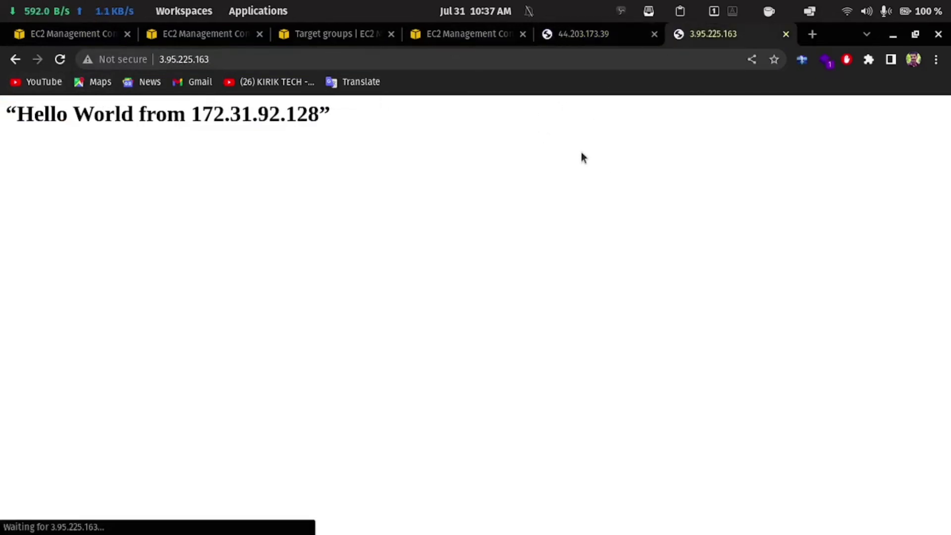
- Open the web security group from the my-web-1 instance's security details
left_click(176, 30)
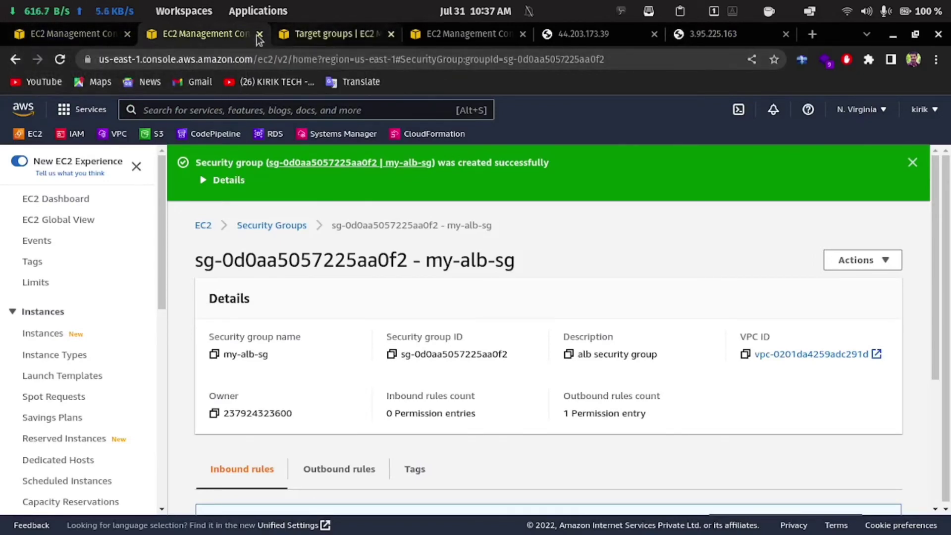
left_click(48, 31)
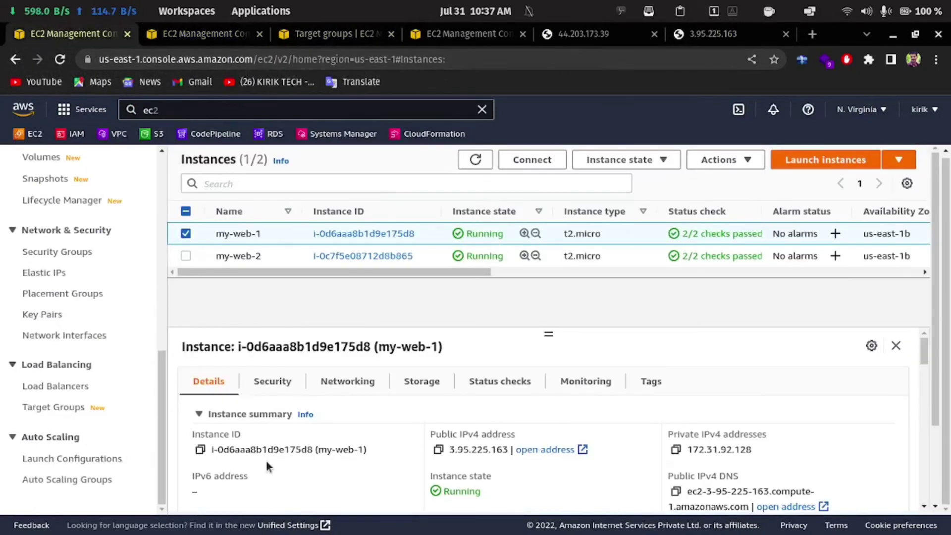
scroll(252, 458, "down", 2)
scroll(250, 443, "up", 2)
left_click(262, 391)
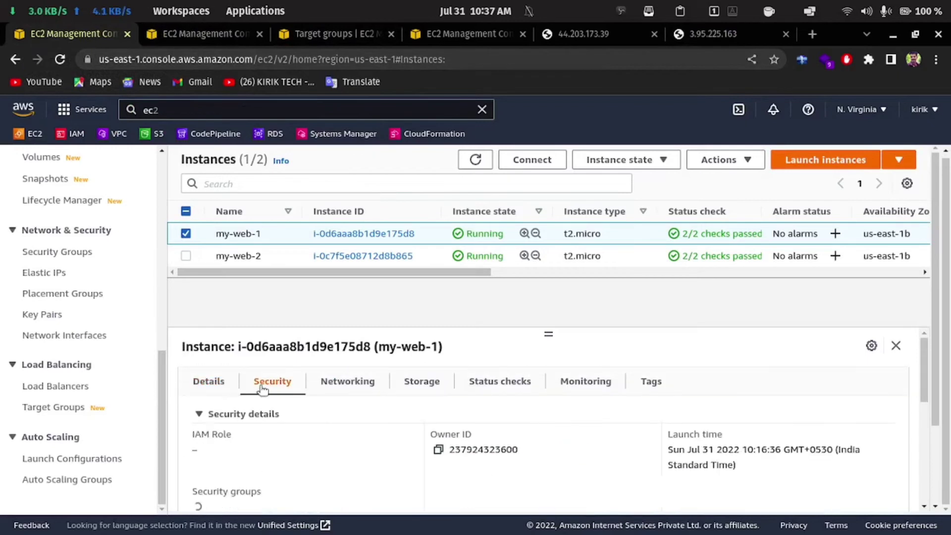
scroll(262, 475, "down", 5)
scroll(266, 440, "up", 2)
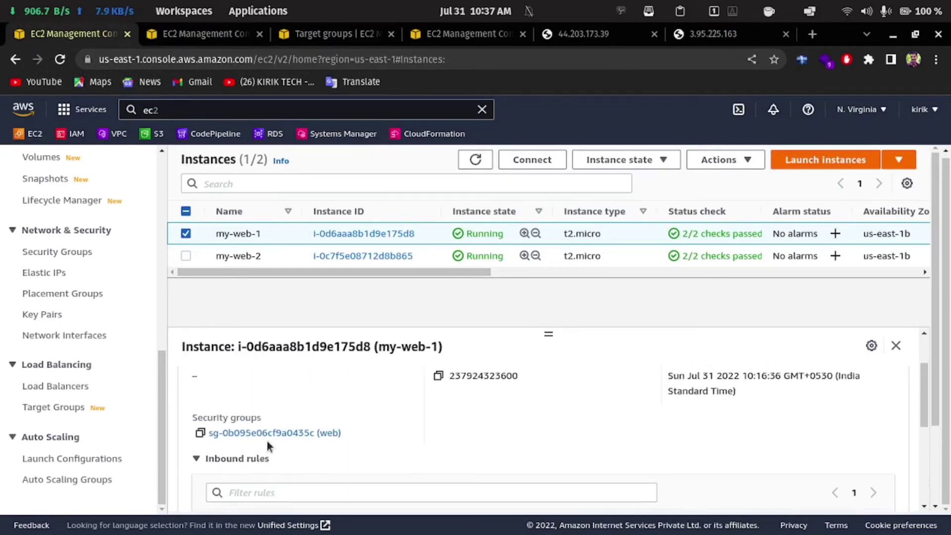
left_click(273, 433)
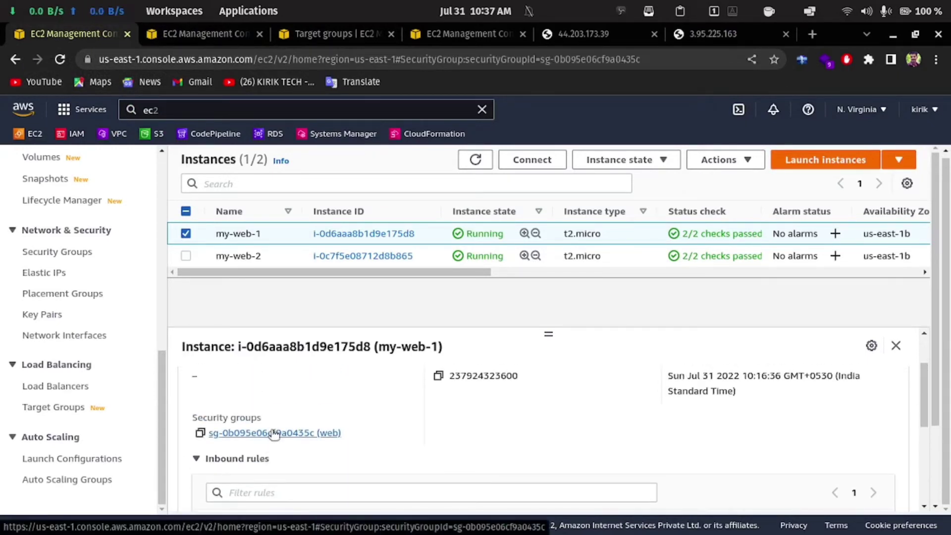
- Edit the web security group's inbound rules and delete the HTTP rule open to 0.0.0.0/0
scroll(374, 393, "down", 3)
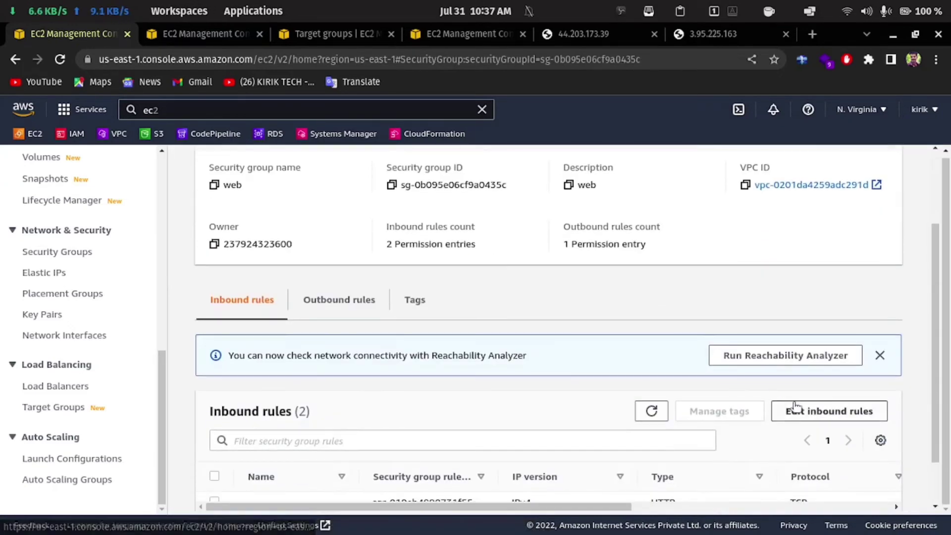
left_click(797, 409)
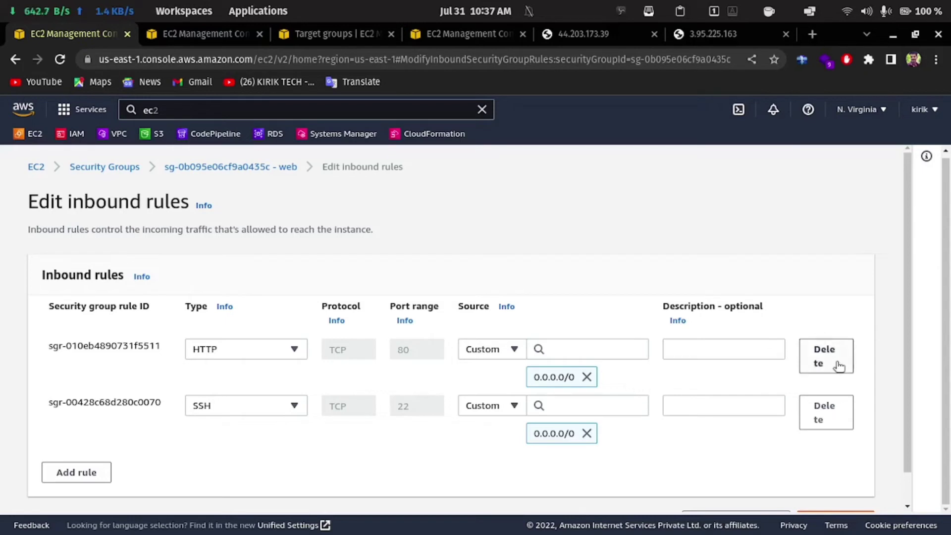
left_click(587, 377)
left_click(825, 355)
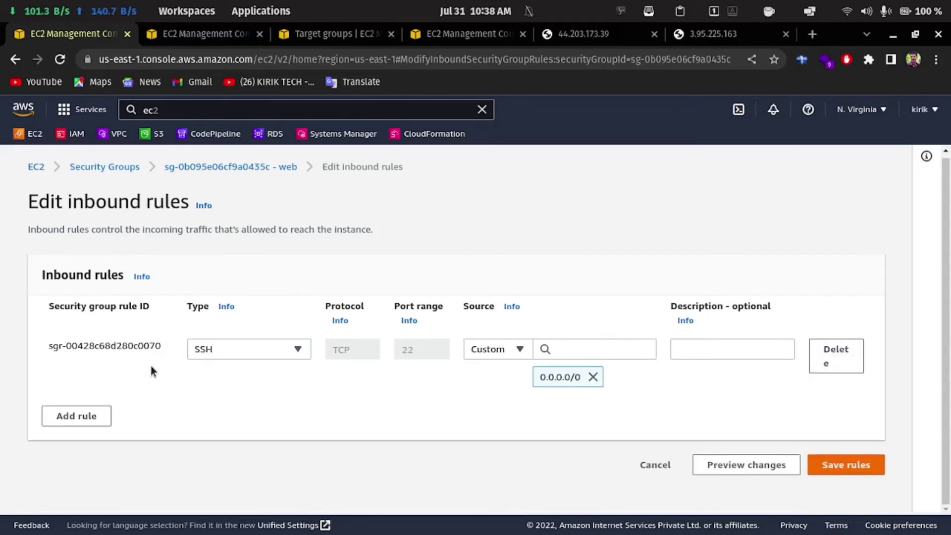
- Add a new inbound rule of type HTTP to the web security group
left_click(95, 417)
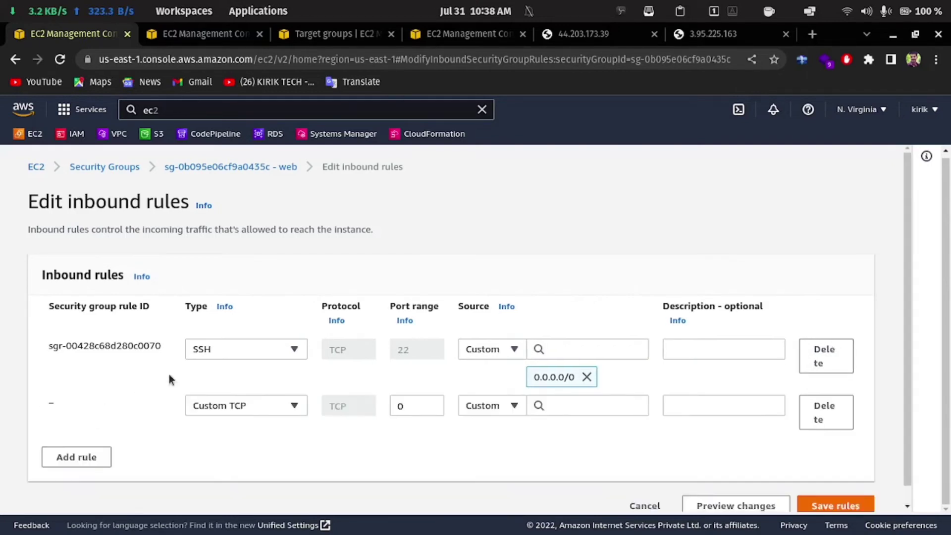
left_click(239, 404)
scroll(251, 276, "down", 3)
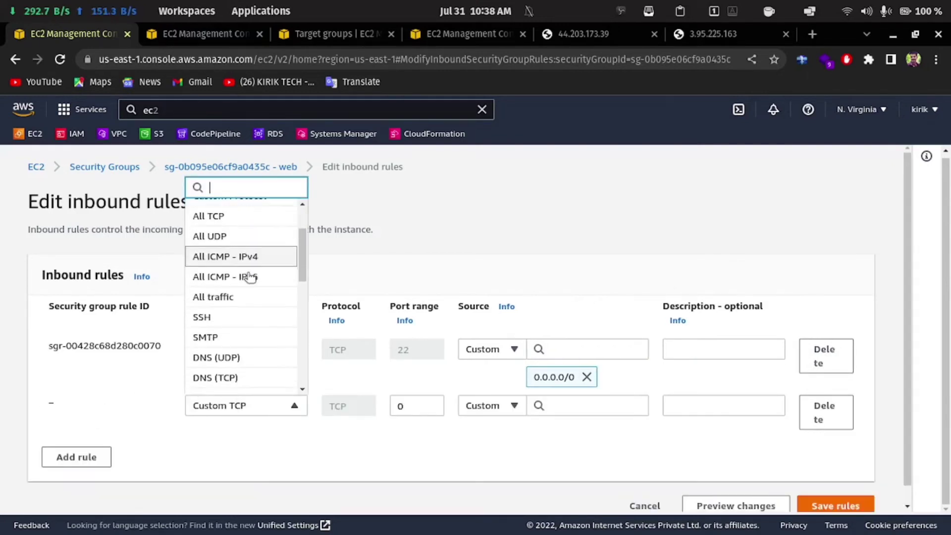
scroll(251, 277, "down", 2)
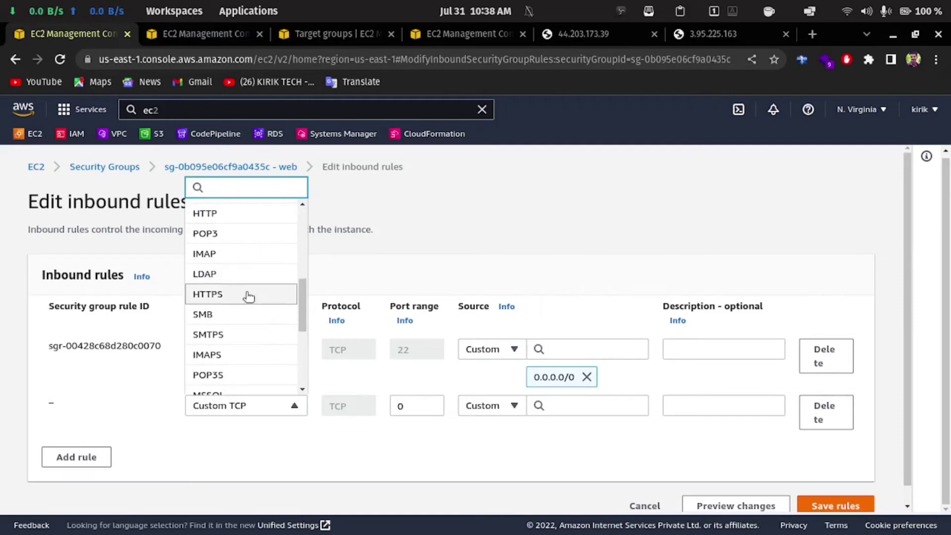
type("h")
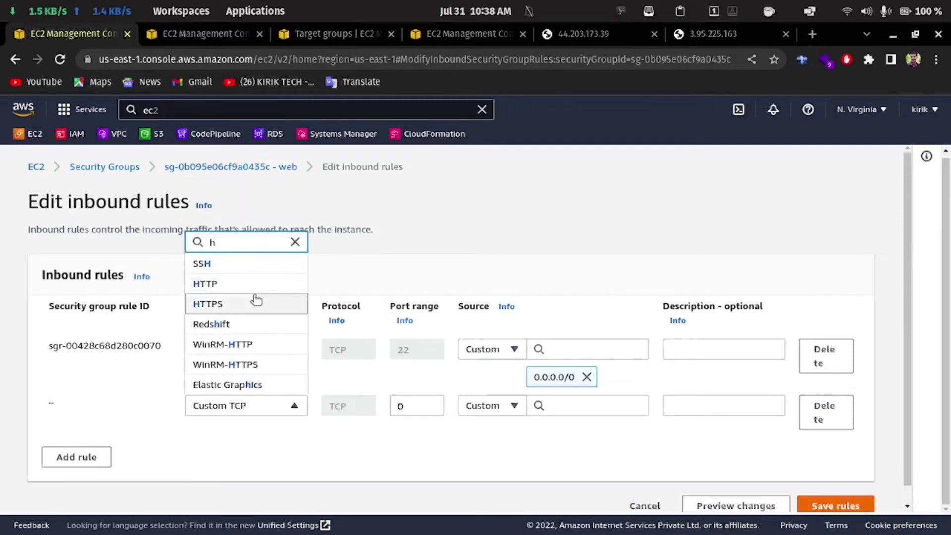
left_click(262, 286)
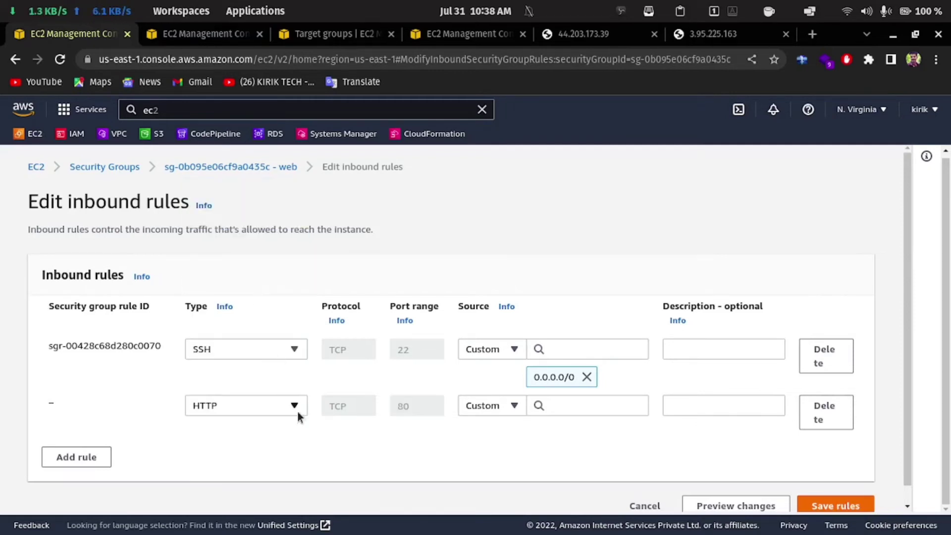
- Set the new HTTP rule's source to the my-alb-sg security group and save the inbound rules
left_click(562, 406)
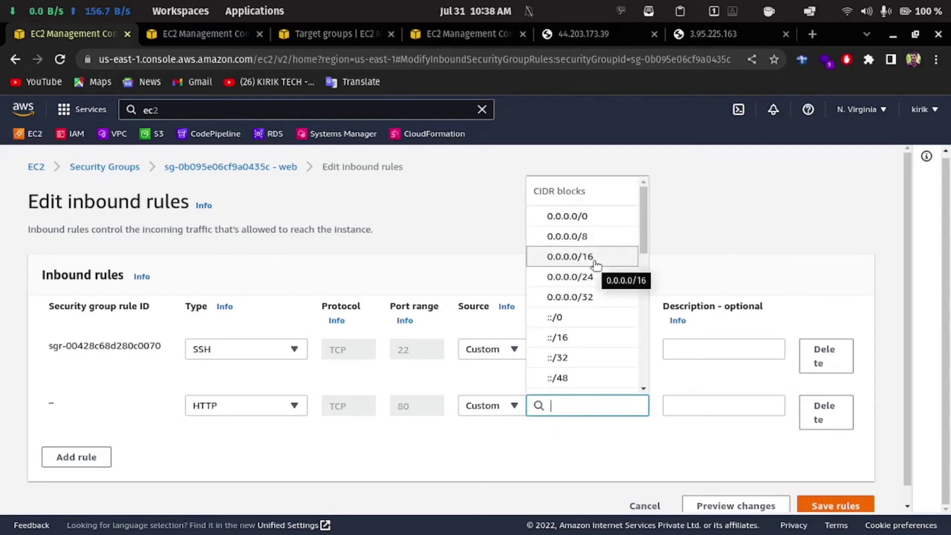
scroll(596, 263, "down", 5)
scroll(554, 341, "up", 1)
scroll(569, 322, "down", 4)
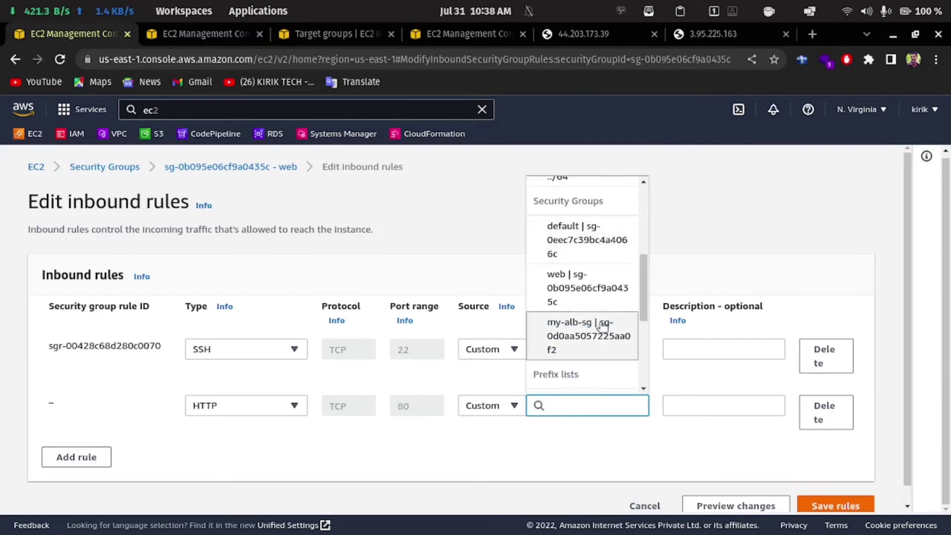
scroll(604, 307, "down", 1)
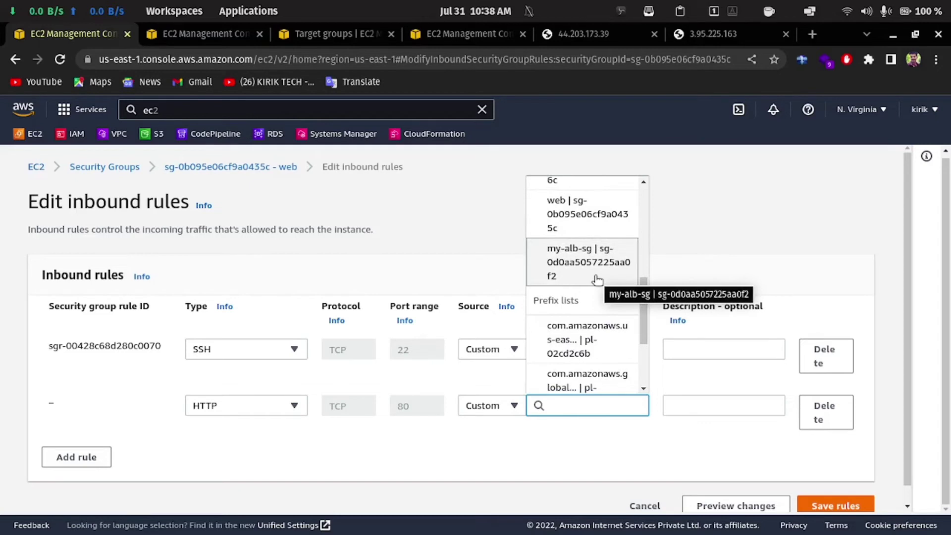
left_click(597, 280)
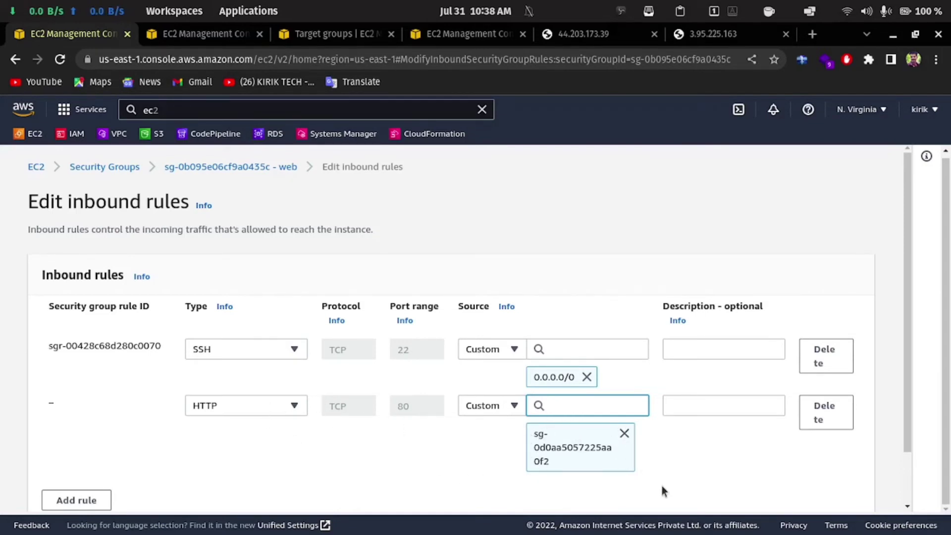
scroll(658, 485, "down", 2)
left_click(844, 489)
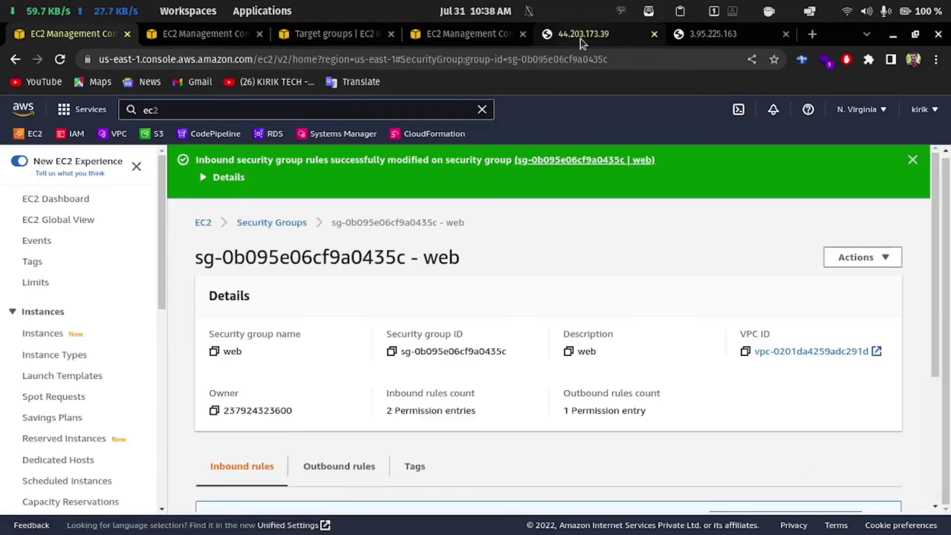
- Reload both servers' pages by public IP to test direct access under the restricted HTTP rule
left_click(580, 37)
left_click(63, 61)
left_click(702, 36)
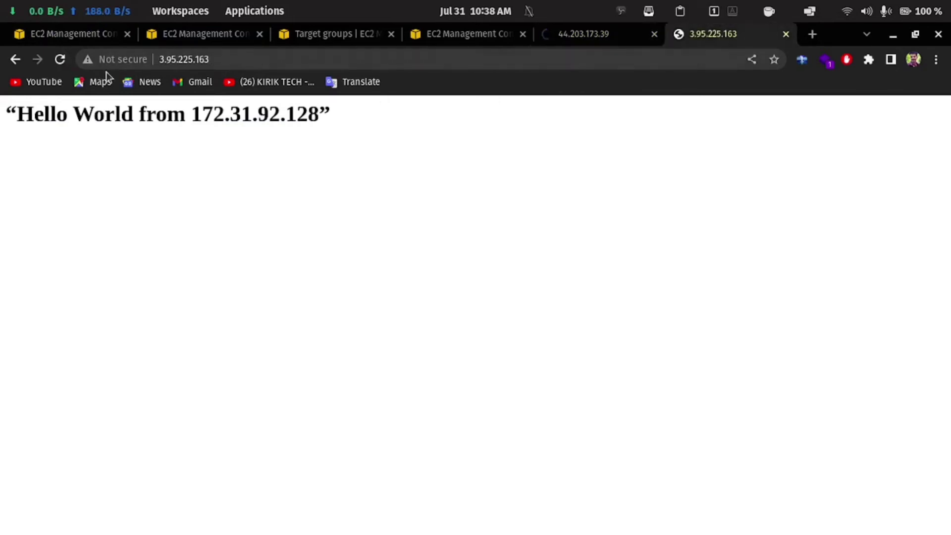
left_click(63, 60)
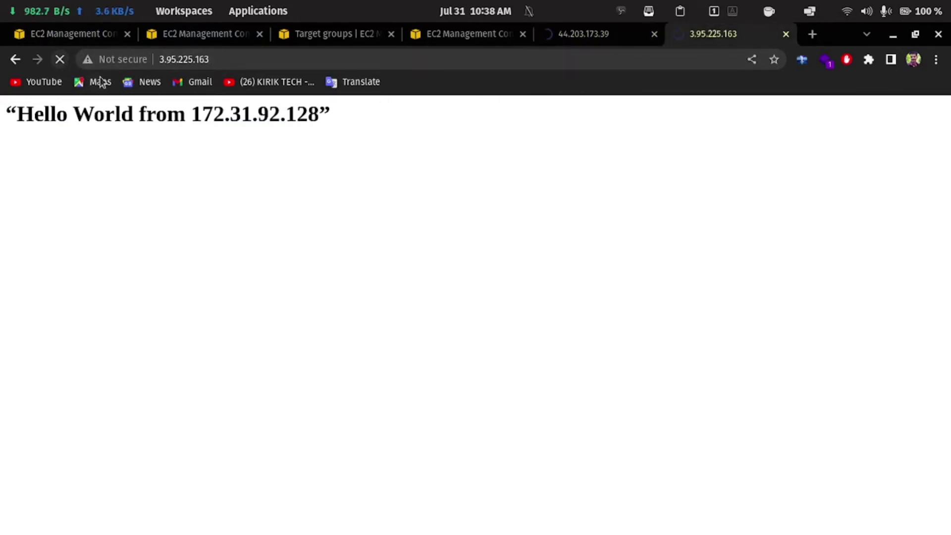
left_click(576, 33)
left_click(60, 60)
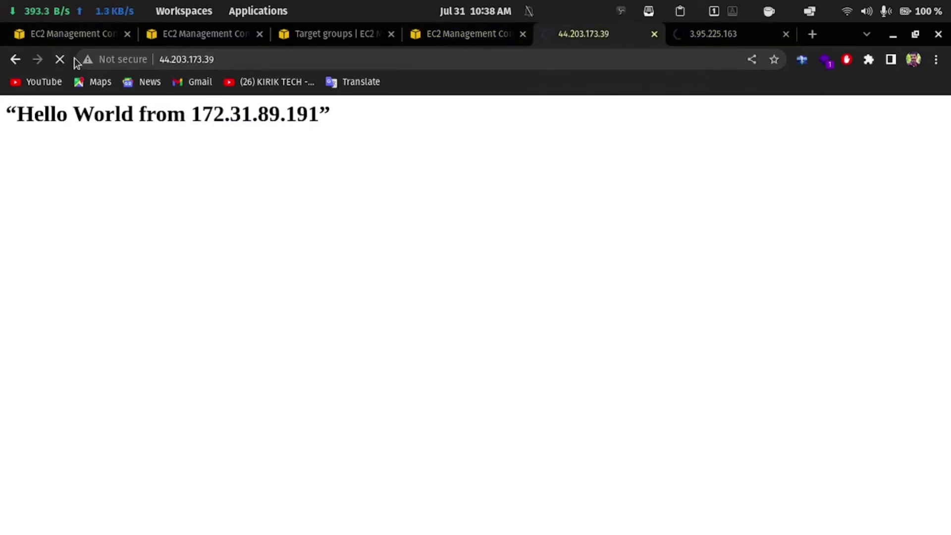
left_click(691, 40)
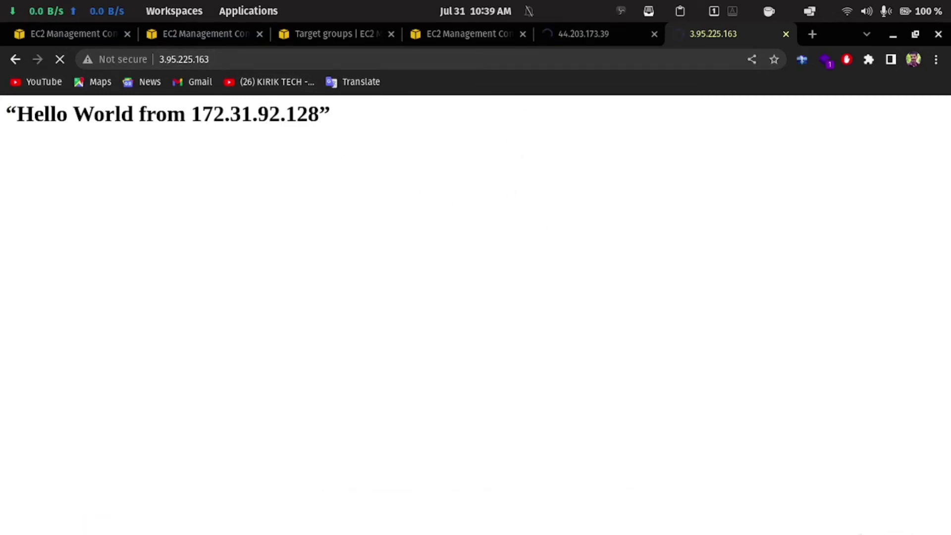
- Examine the Application Load Balancer diagram illustration-2.png in Image Viewer and return to the browser
left_click(861, 528)
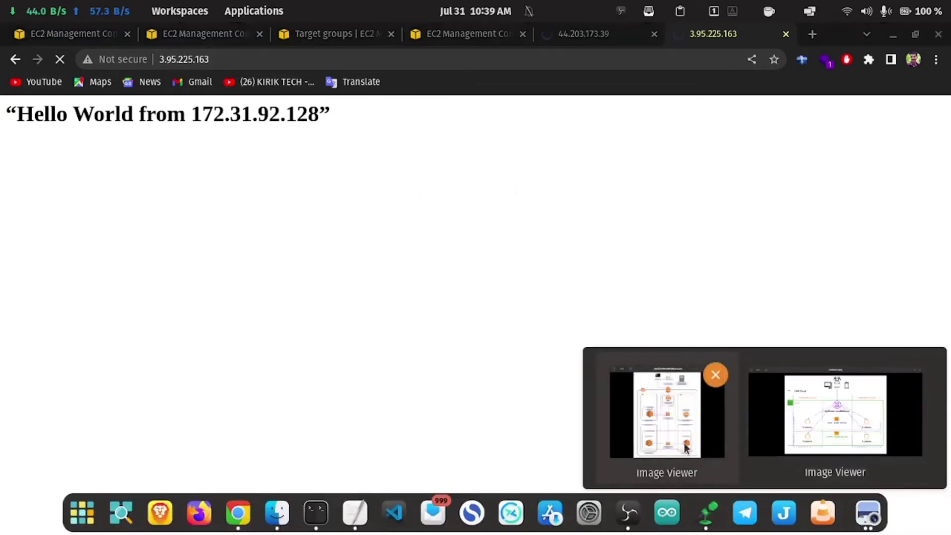
left_click(820, 421)
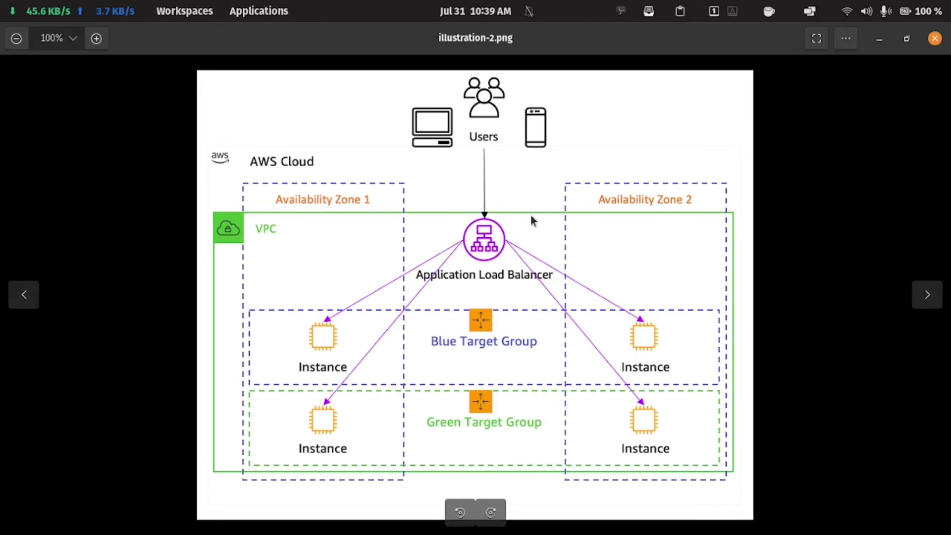
left_click(883, 37)
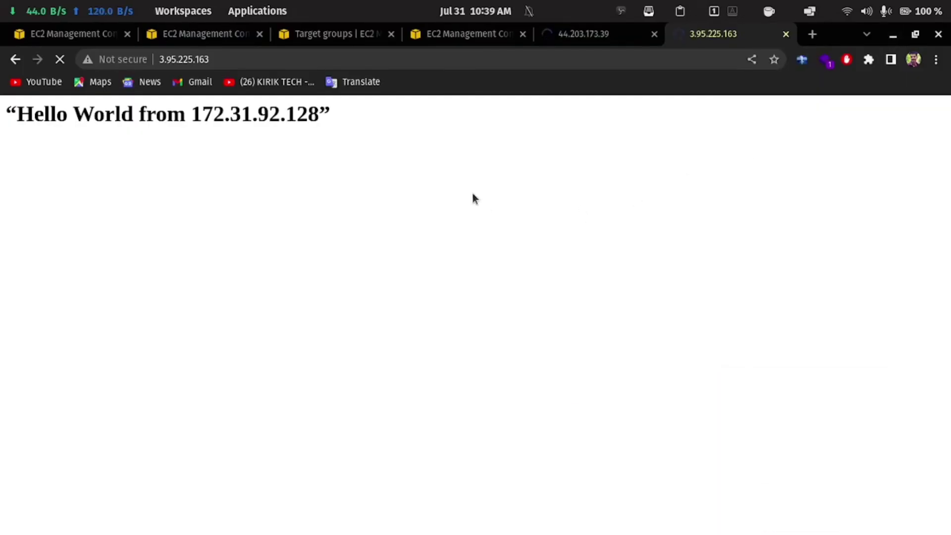
- Stop the pending load of the 3.95.225.163 page and reload it to retest direct server access
left_click(58, 60)
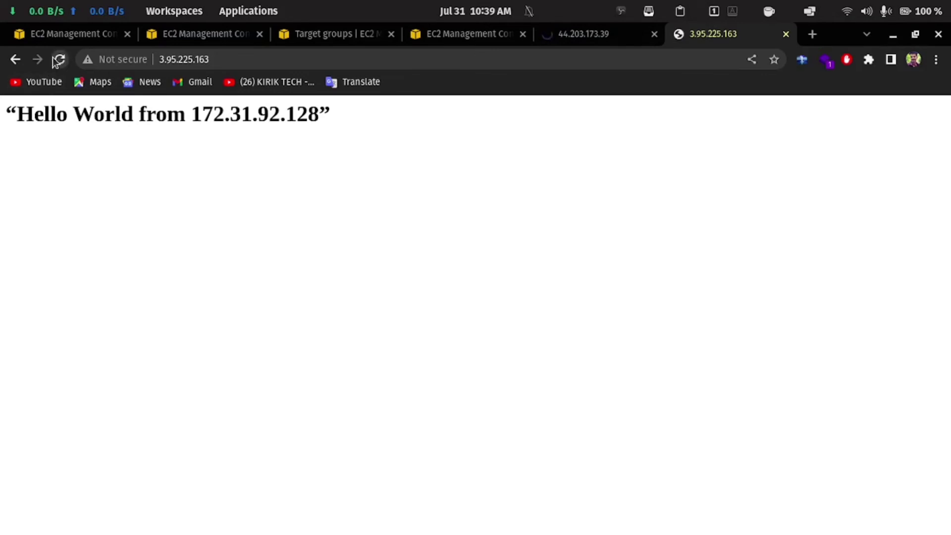
left_click(58, 60)
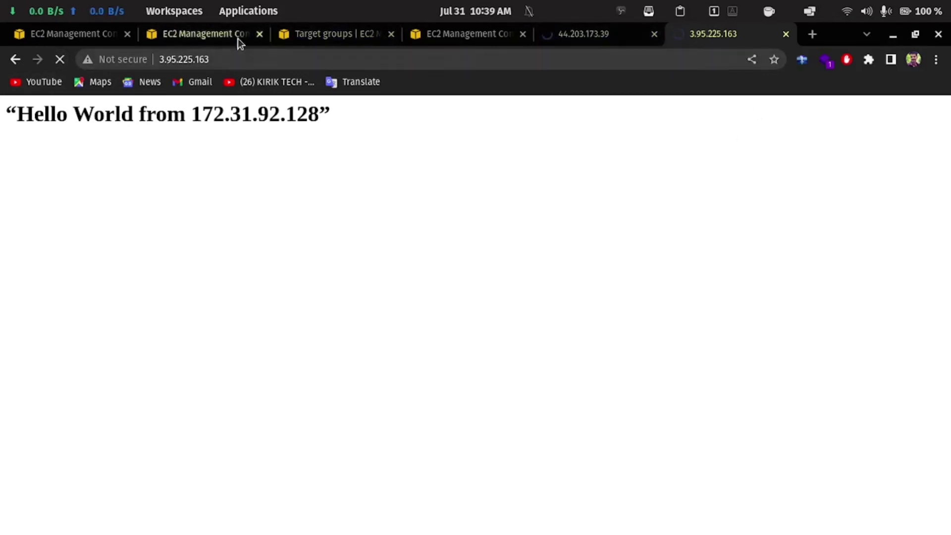
- Open the Load Balancers list in the EC2 console and copy the DNS name of my-alb
left_click(77, 43)
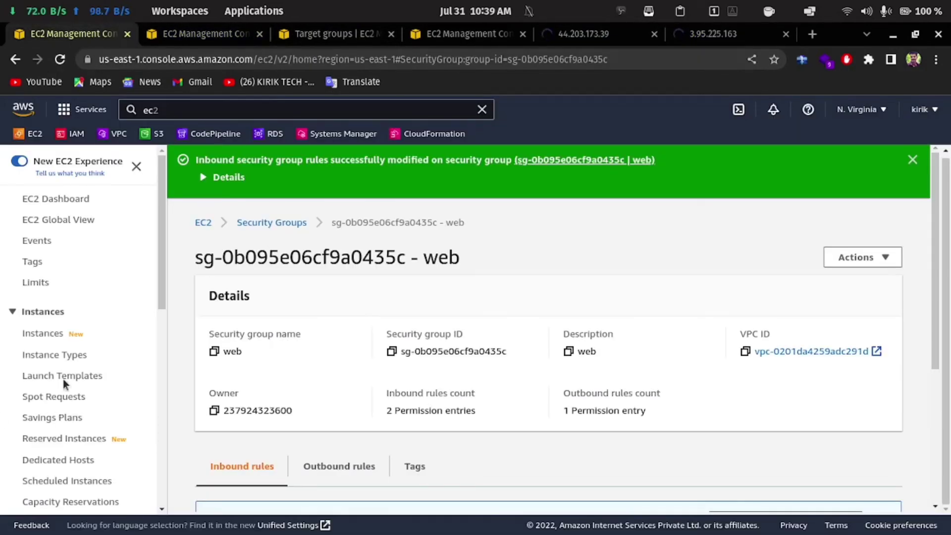
scroll(54, 316, "down", 8)
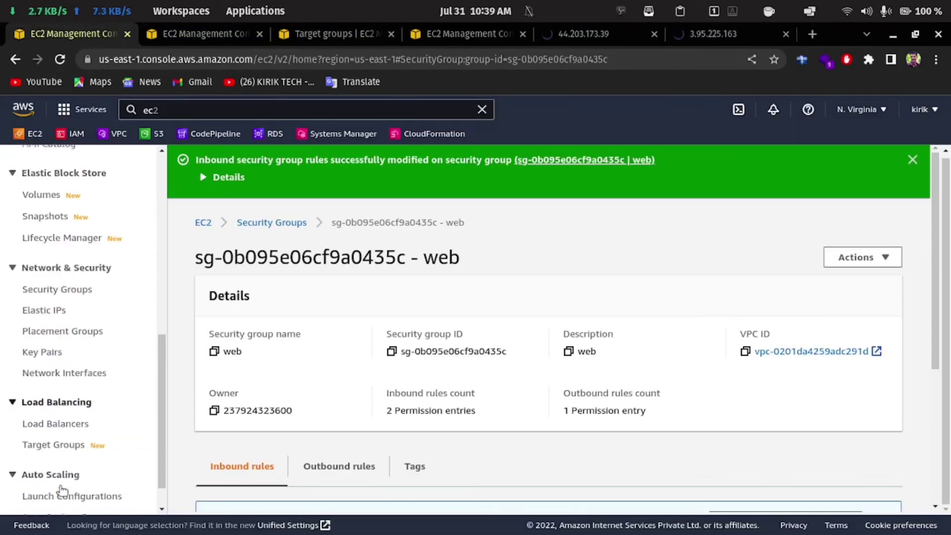
left_click(77, 416)
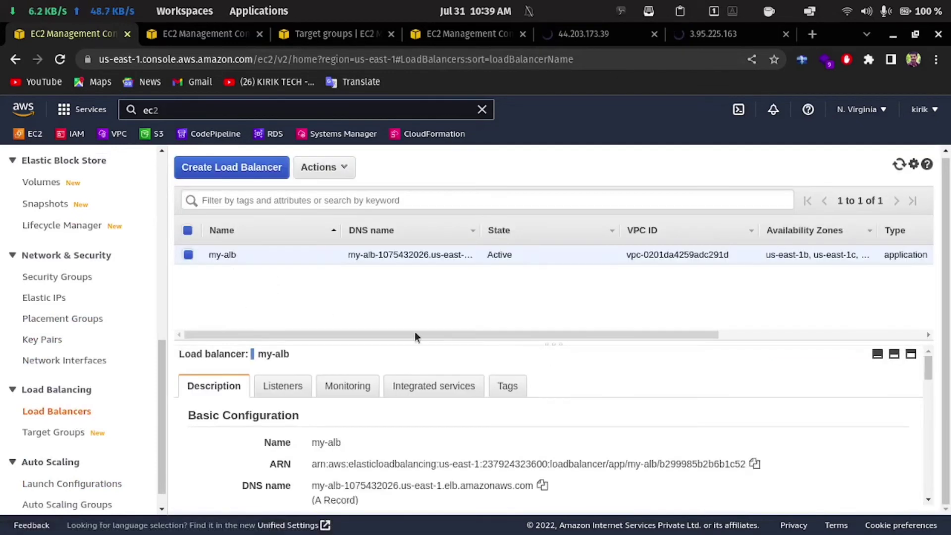
scroll(193, 406, "down", 3)
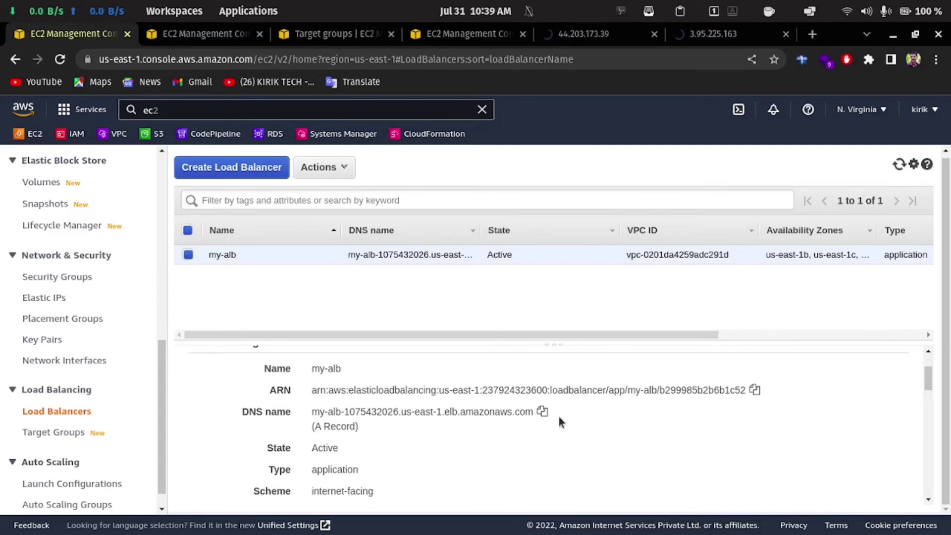
left_click(543, 413)
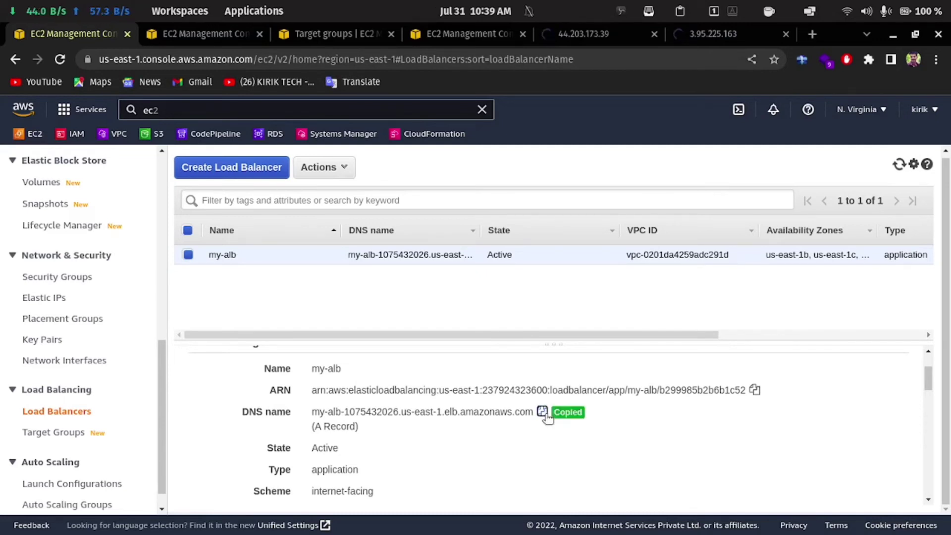
- Try to open my-alb-1075432026.us-east-1.elb.amazonaws.com in a new browser tab
left_click(810, 35)
key("ctrl+v")
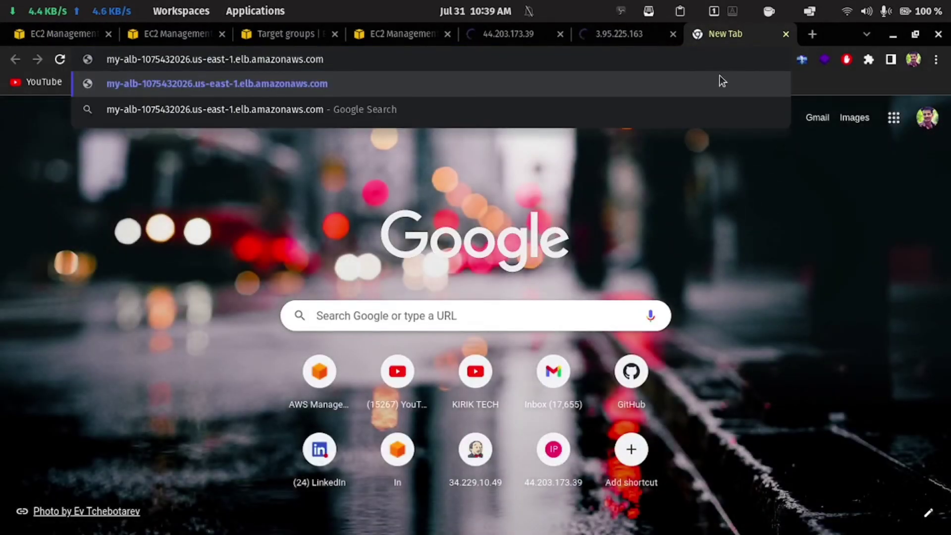
key("Return")
left_click(59, 61)
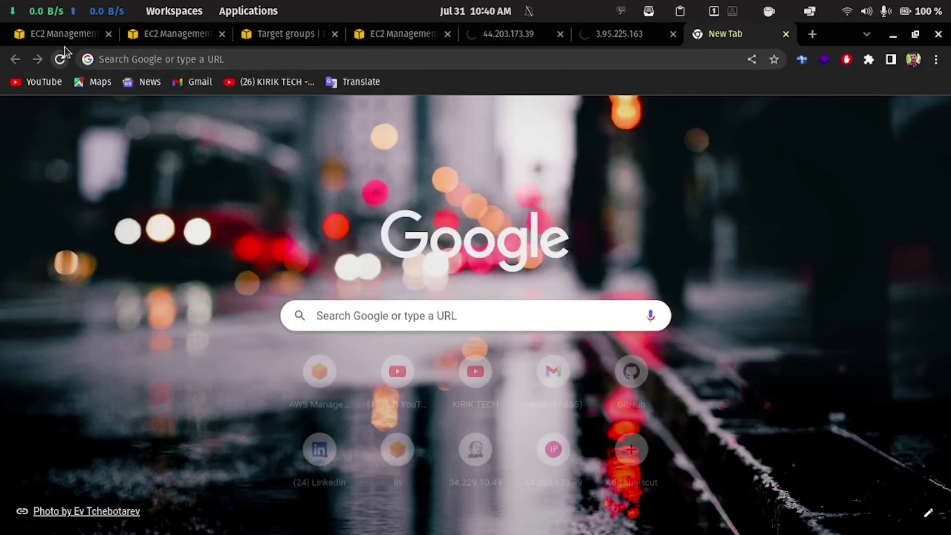
left_click(370, 59)
key("ctrl+v")
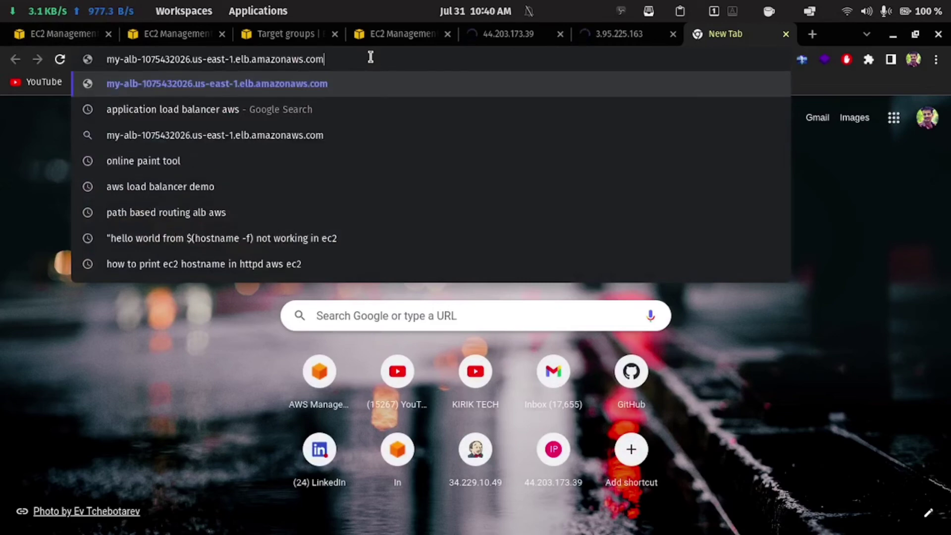
key("Return")
- Return to the EC2 console and open the Security Groups list in a separate browser tab
left_click(90, 38)
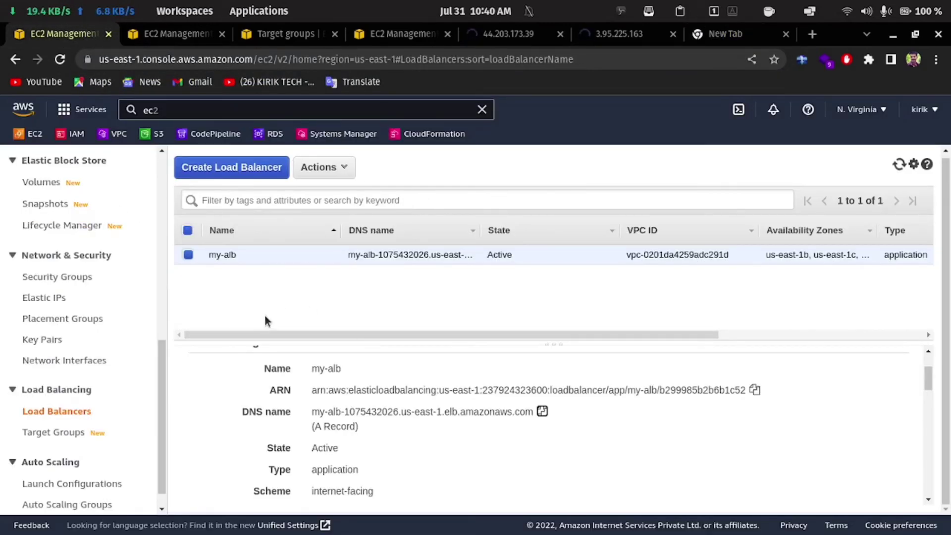
scroll(352, 401, "up", 3)
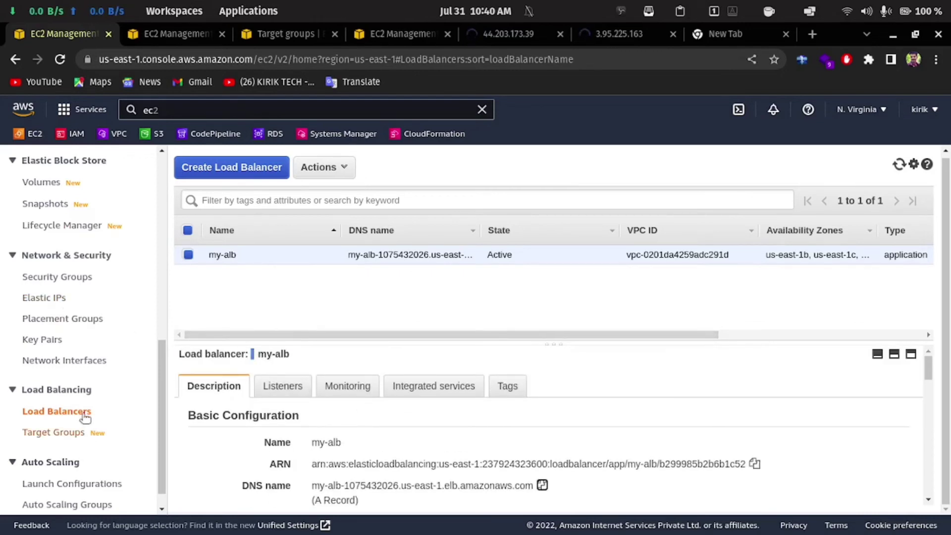
scroll(83, 426, "up", 4)
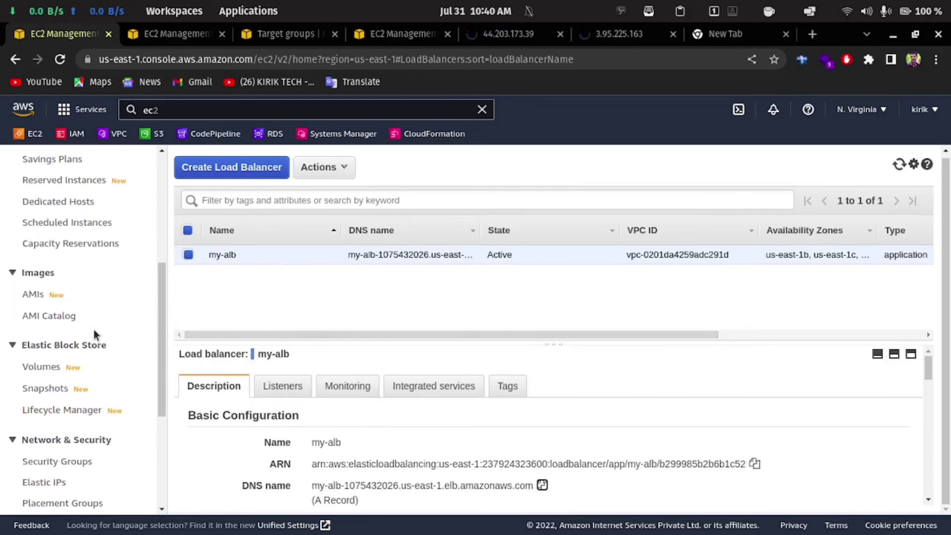
scroll(103, 314, "up", 3)
scroll(112, 309, "up", 2)
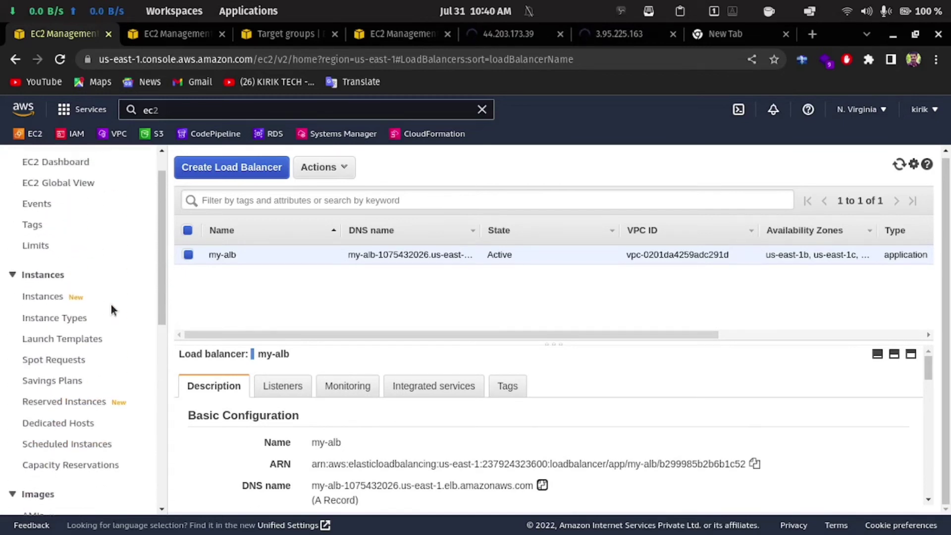
scroll(75, 376, "down", 8)
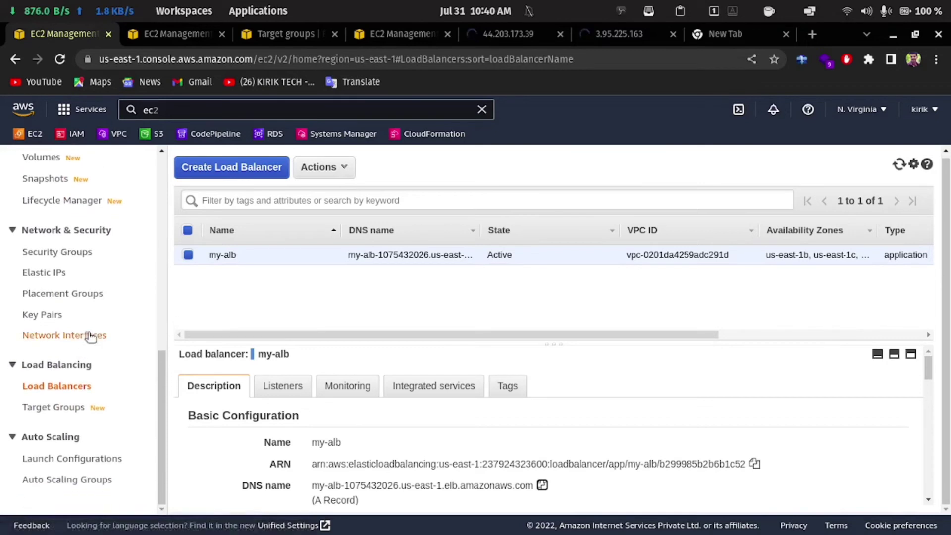
scroll(102, 341, "up", 3)
scroll(106, 334, "up", 1)
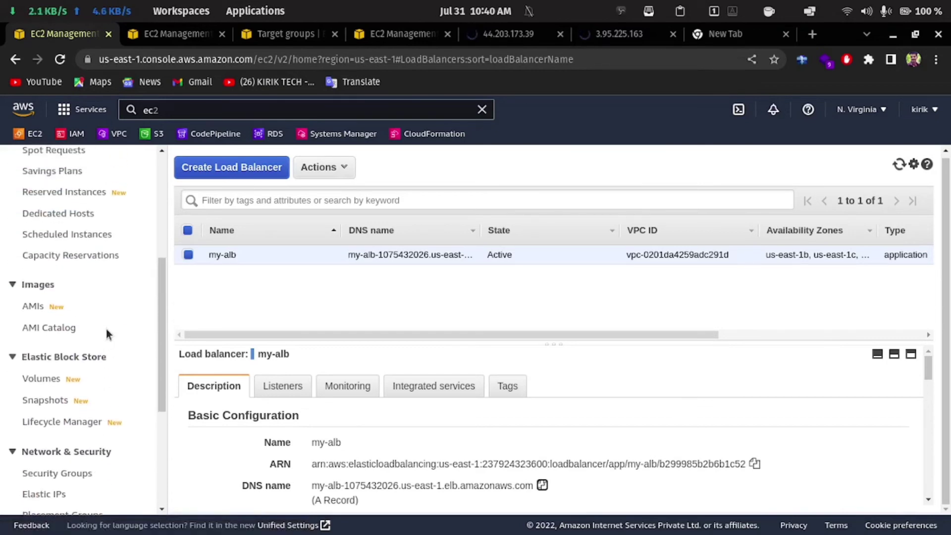
scroll(100, 297, "down", 3)
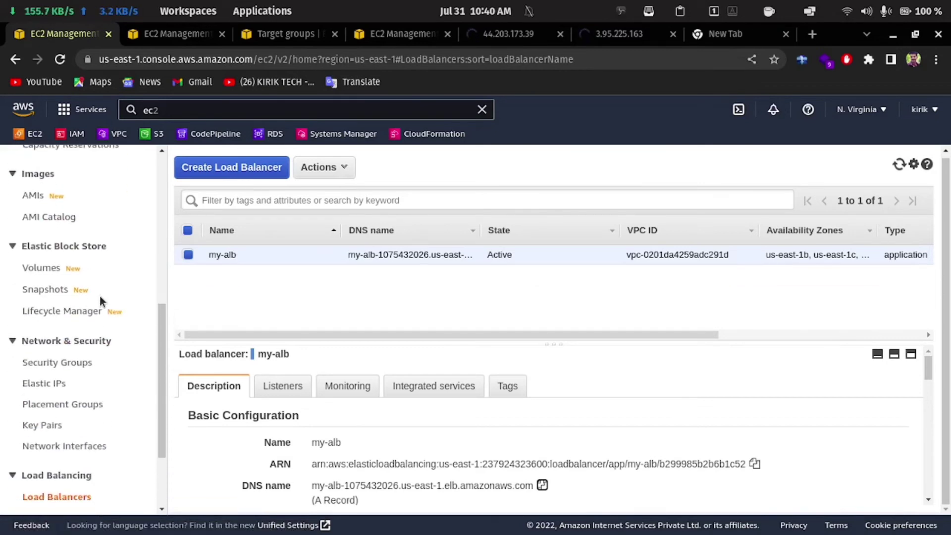
right_click(75, 363)
left_click(111, 370)
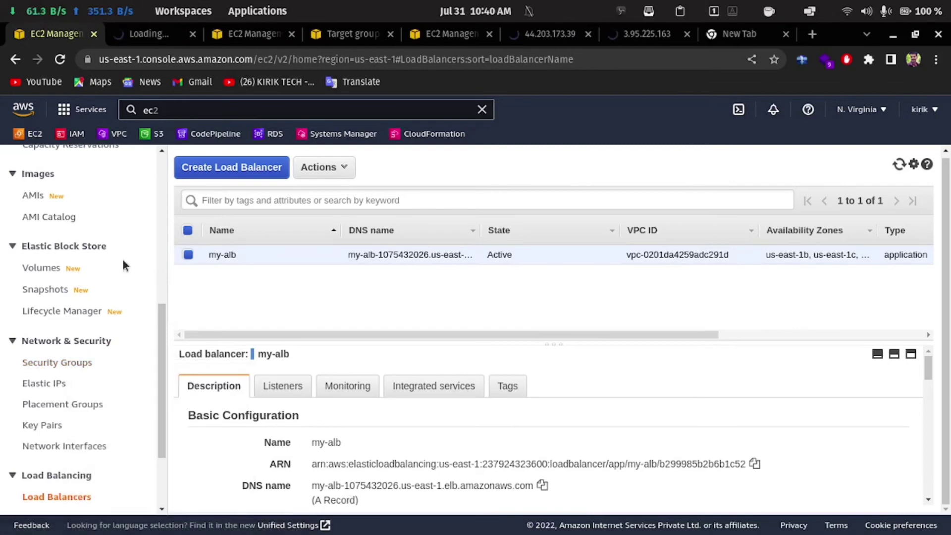
left_click(156, 45)
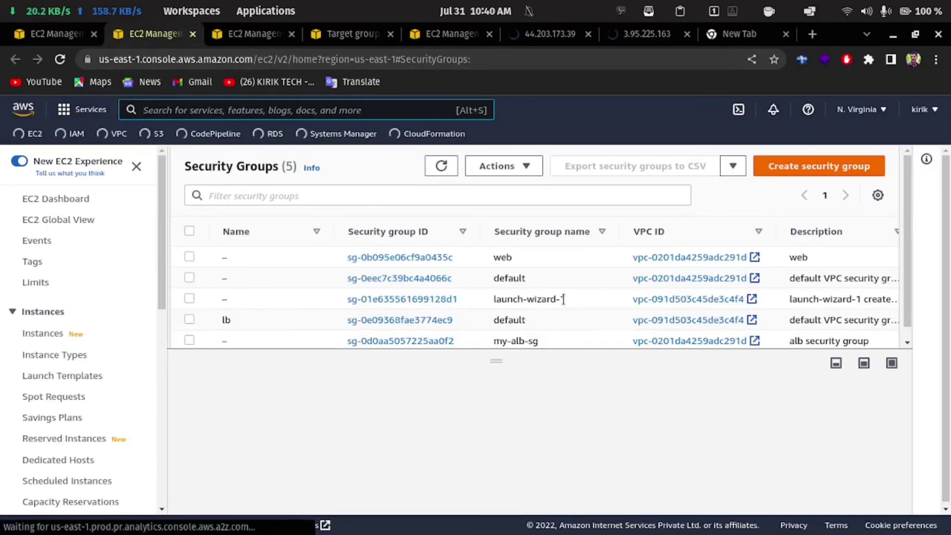
- Open the my-alb-sg security group and start editing its inbound rules
scroll(557, 303, "down", 2)
left_click(377, 324)
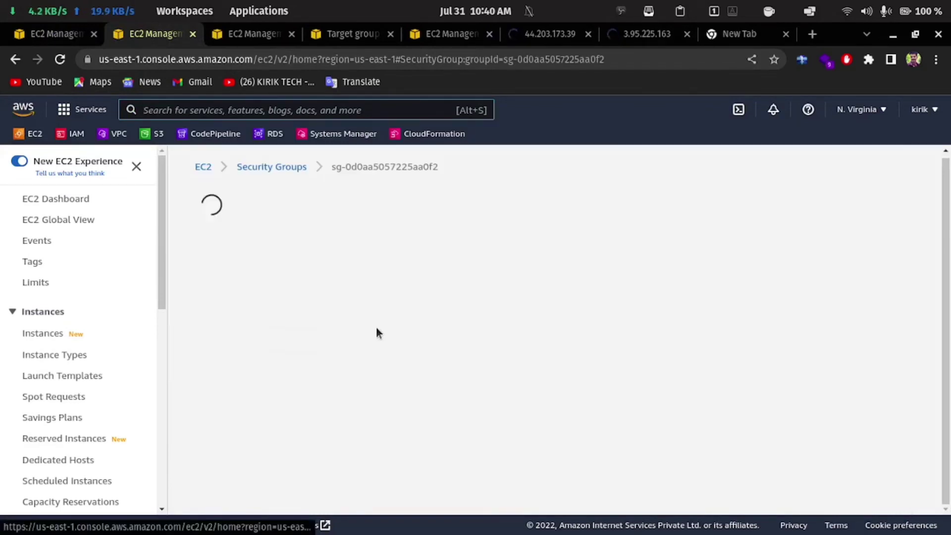
scroll(380, 327, "down", 3)
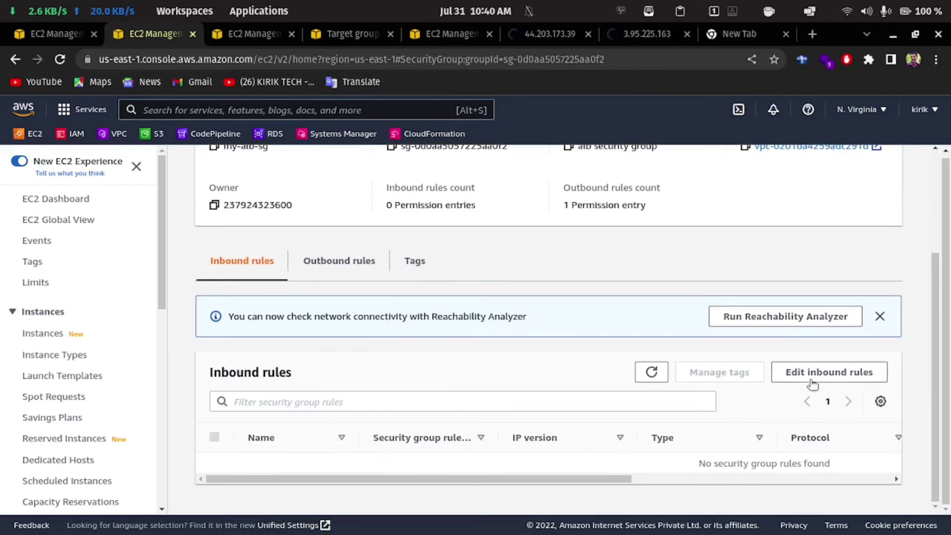
left_click(810, 370)
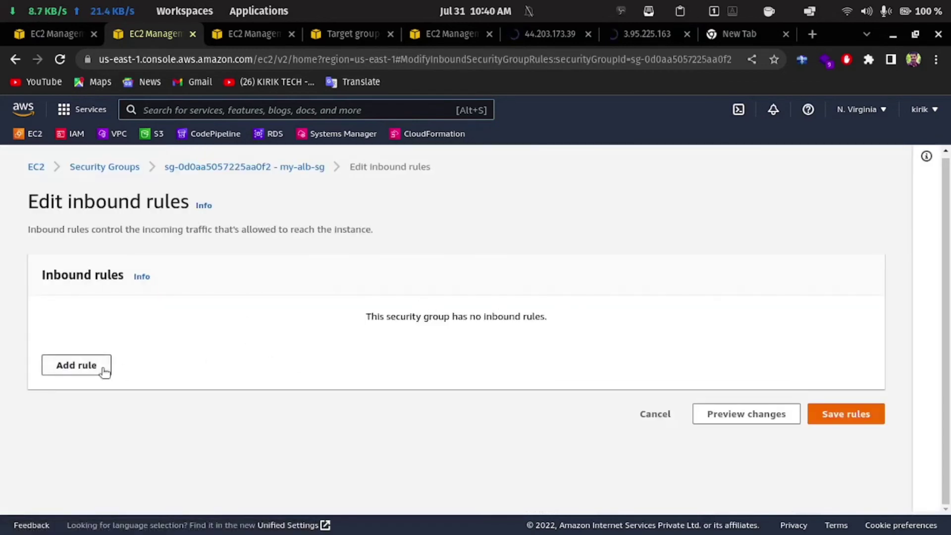
- Add an inbound rule of type HTTP to the my-alb-sg security group
left_click(102, 368)
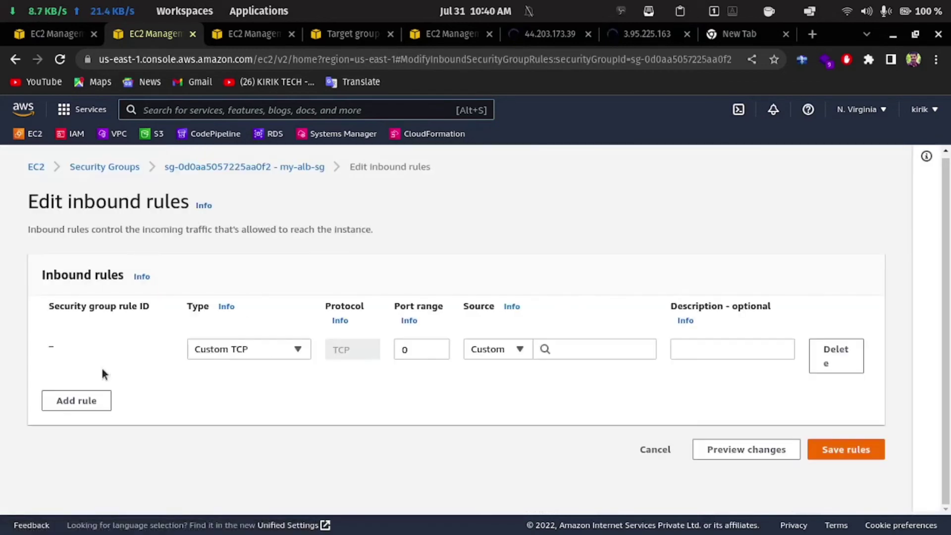
left_click(275, 349)
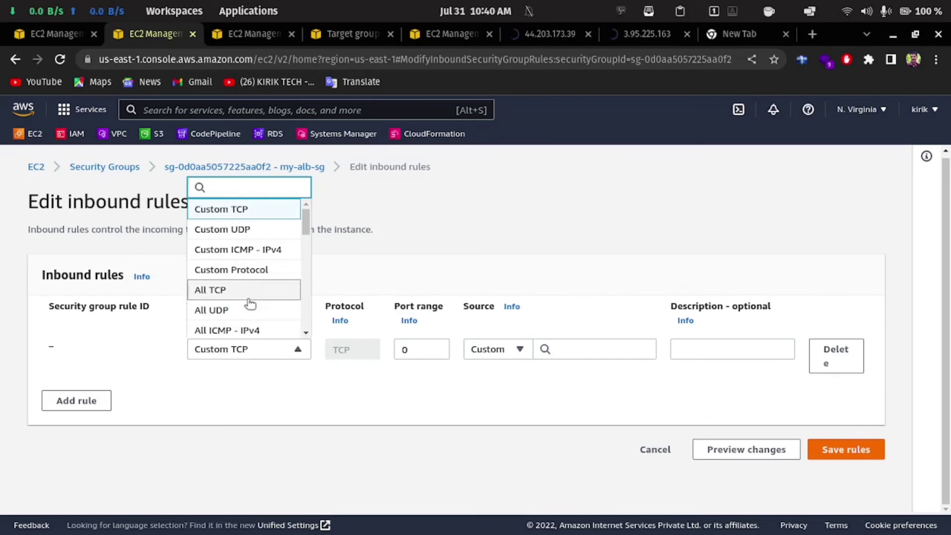
scroll(251, 327, "down", 1)
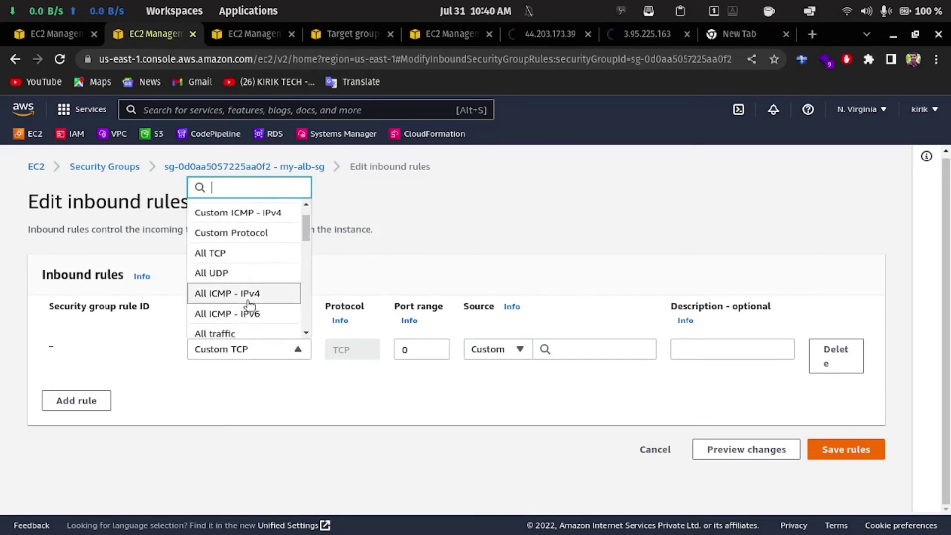
type("h")
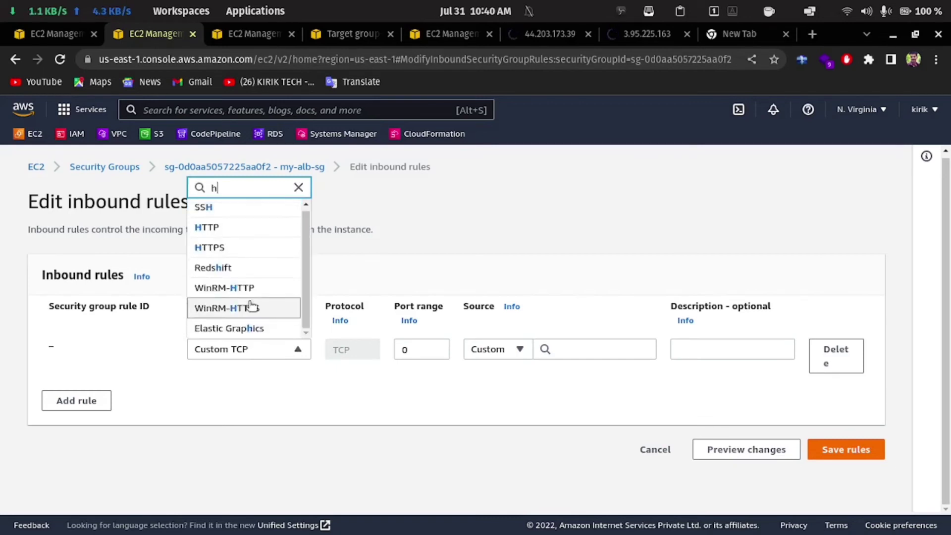
left_click(254, 227)
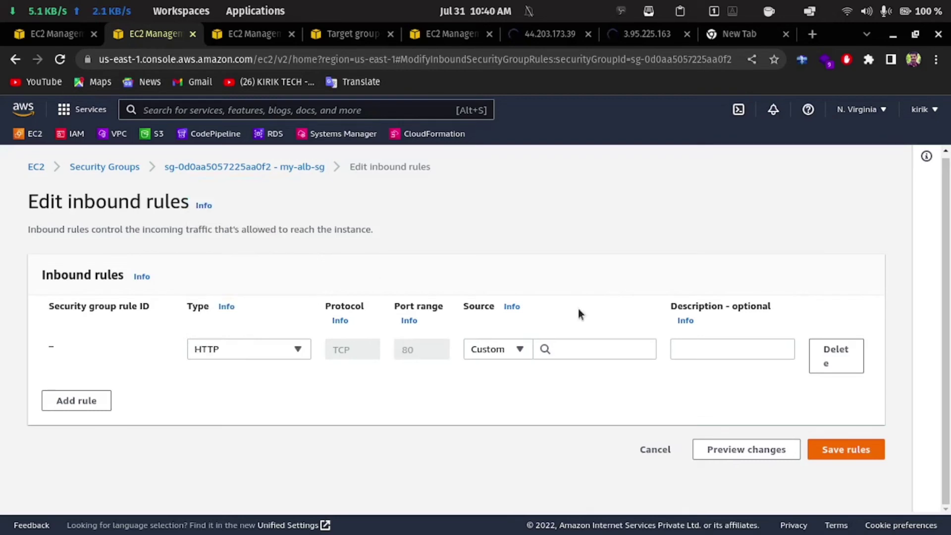
- Set the HTTP rule's source to anywhere, 0.0.0.0/0, and save the inbound rules of my-alb-sg
left_click(565, 349)
left_click(573, 218)
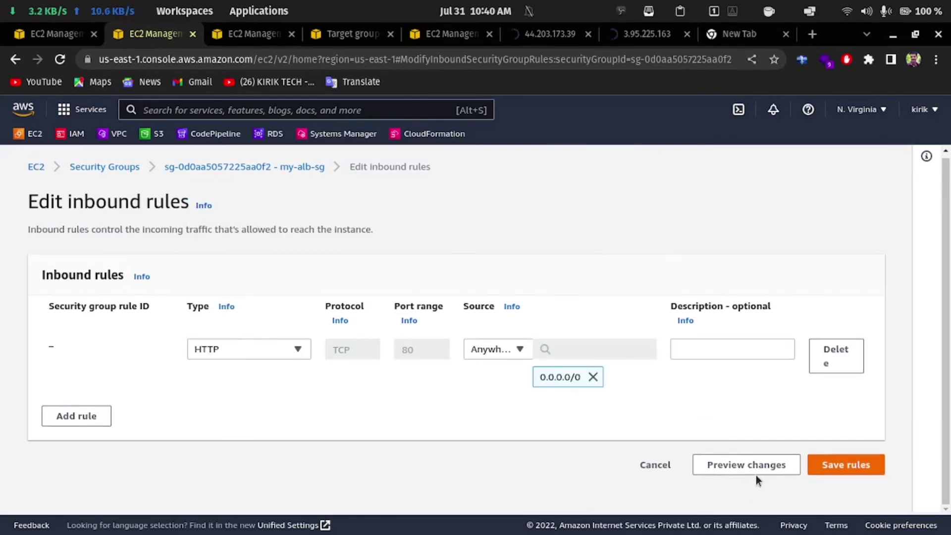
left_click(847, 465)
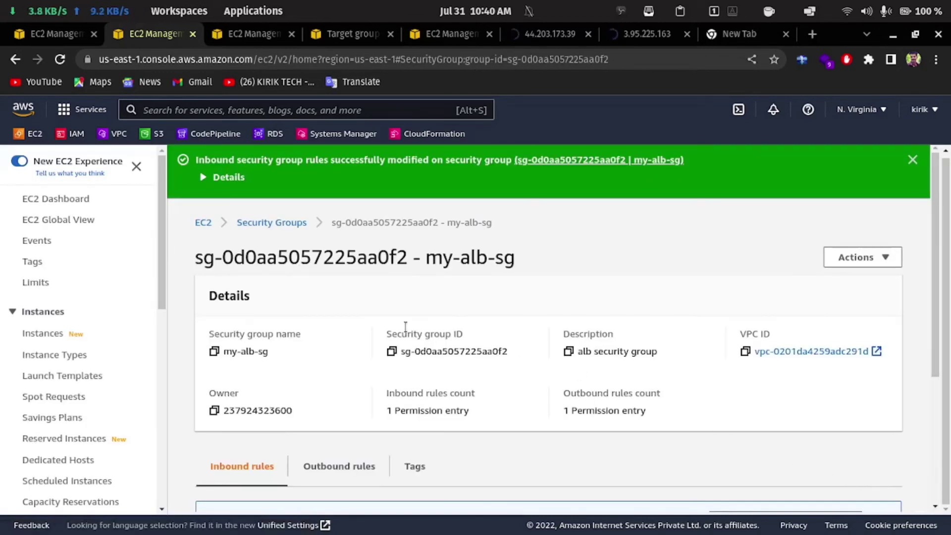
- Return to the Security Groups list and load the my-alb DNS address in its browser tab to test access through the load balancer
left_click(277, 221)
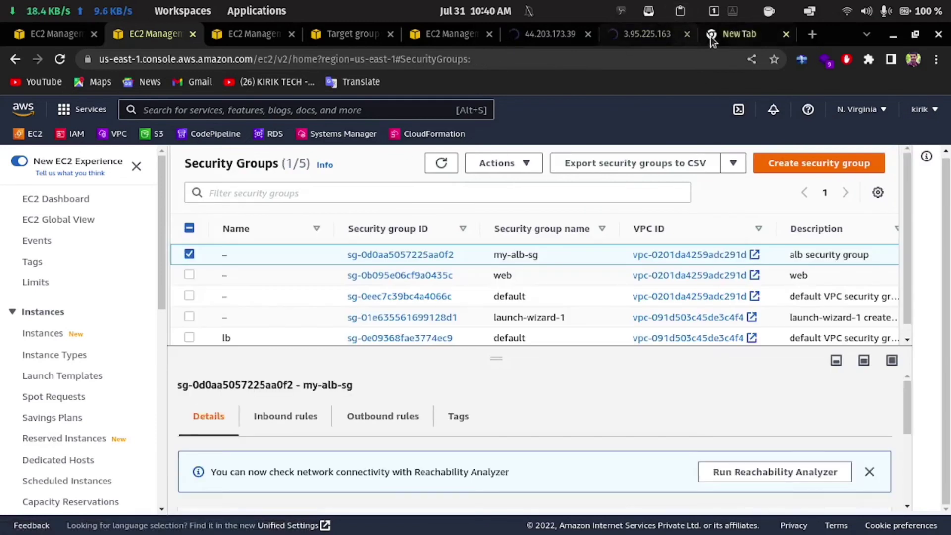
left_click(727, 33)
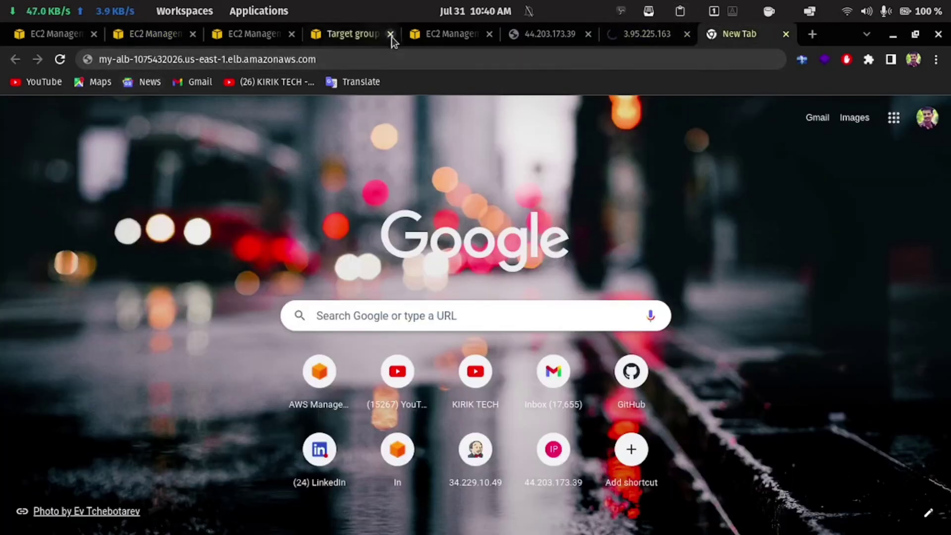
left_click(386, 58)
key("Return")
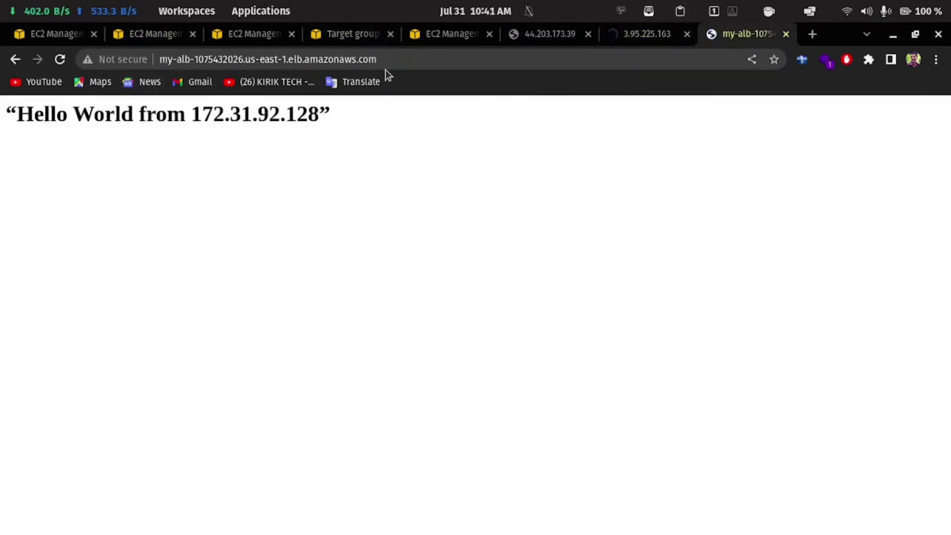
- Reload the pages at 44.203.173.39 and 3.95.225.163 to test direct access to both web servers
left_click(554, 34)
left_click(59, 59)
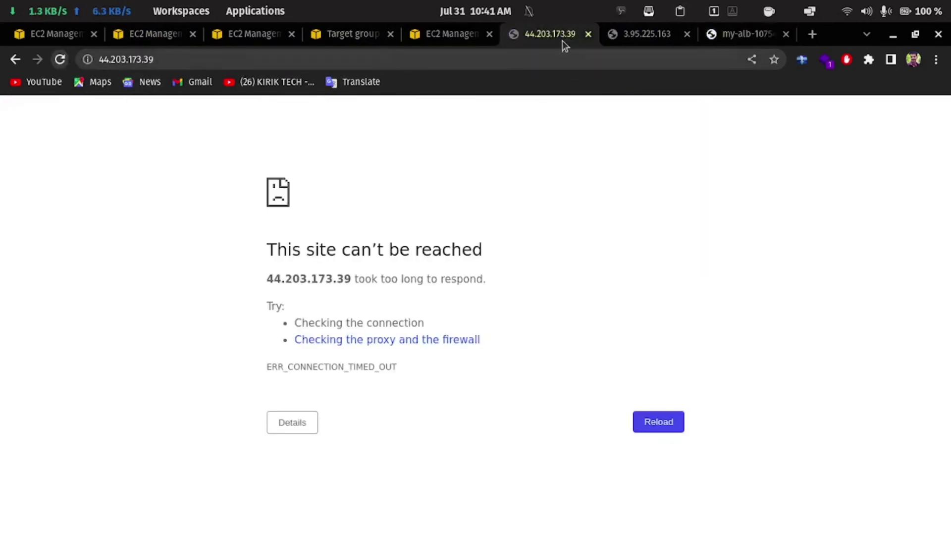
left_click(638, 35)
left_click(60, 60)
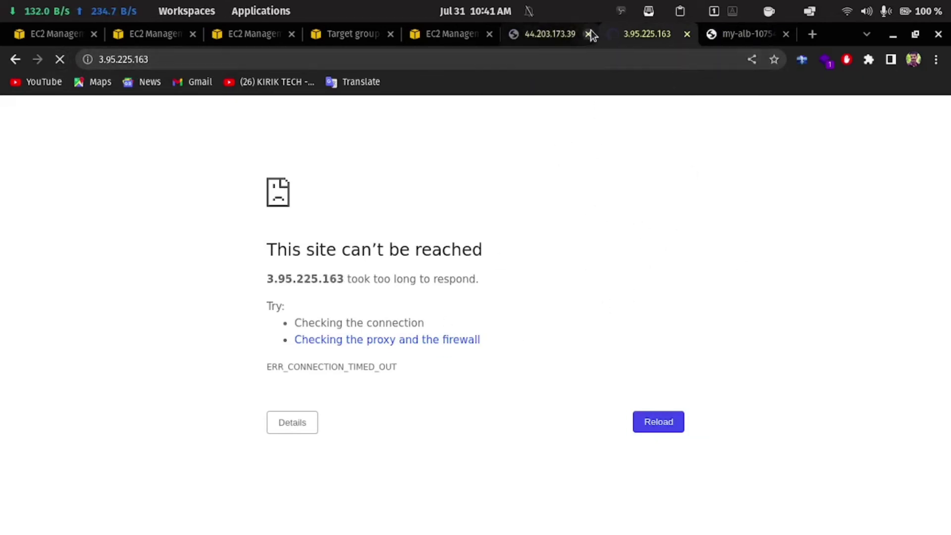
- Reload the my-alb DNS page repeatedly to check how requests are distributed between the two web servers
left_click(743, 28)
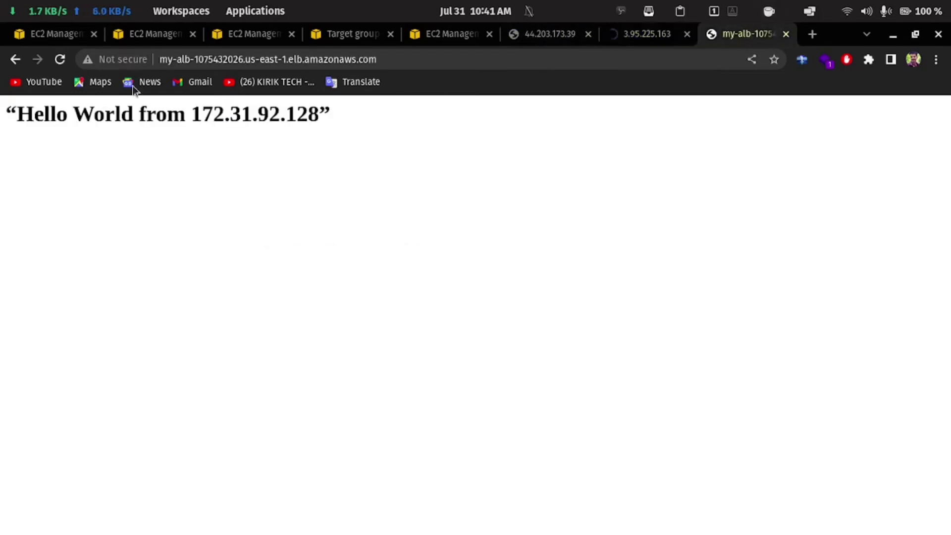
left_click(63, 60)
left_click(61, 60)
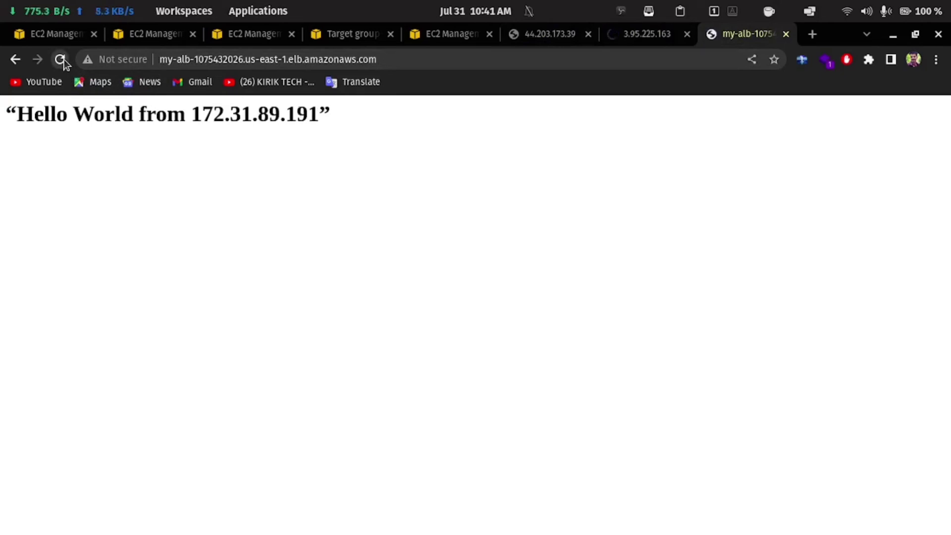
left_click(62, 59)
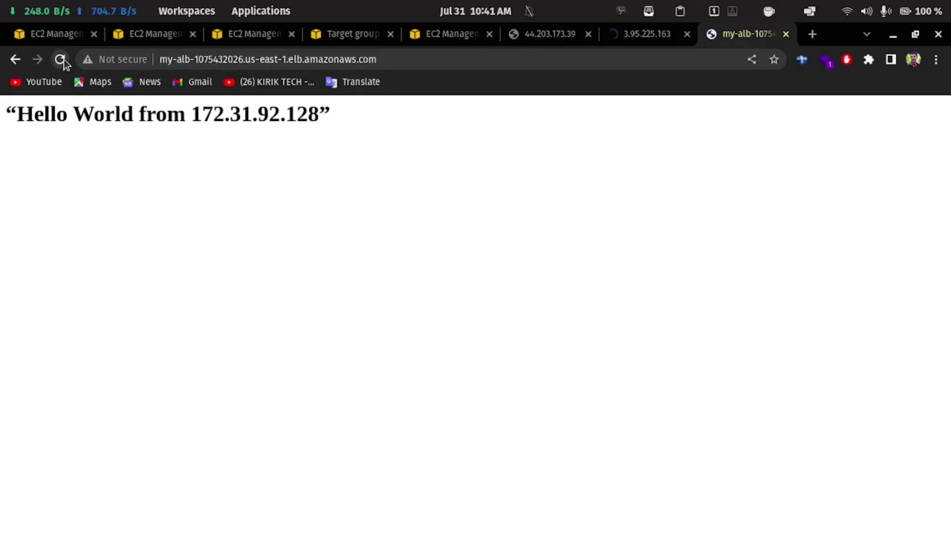
left_click(60, 59)
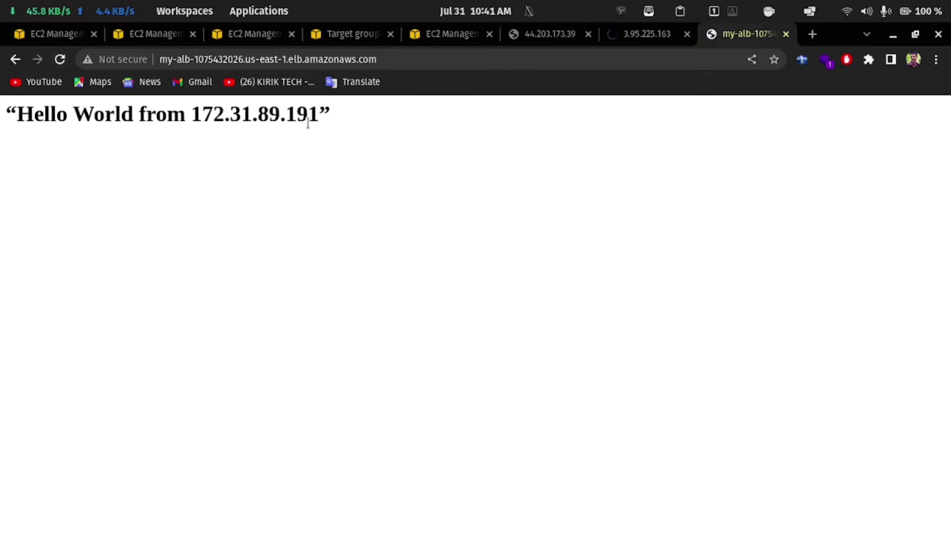
left_click(60, 59)
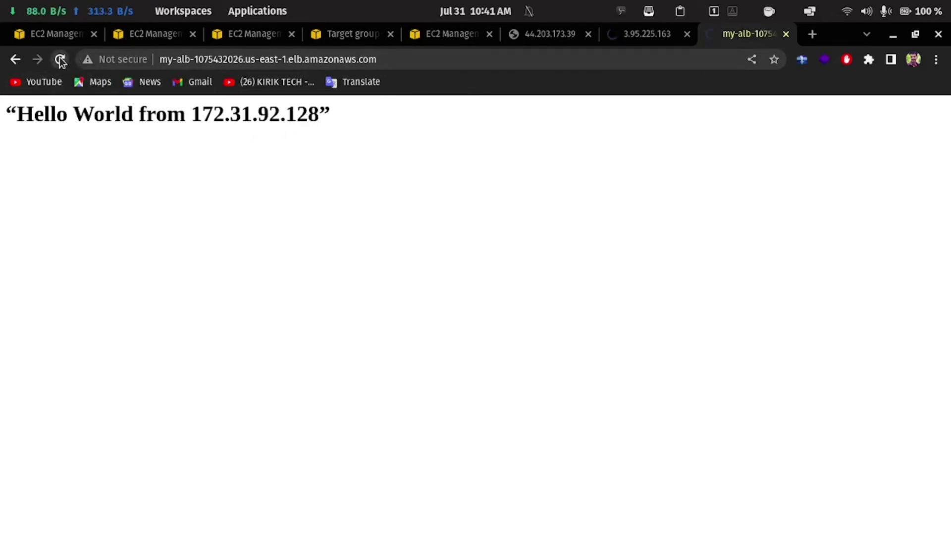
left_click(61, 59)
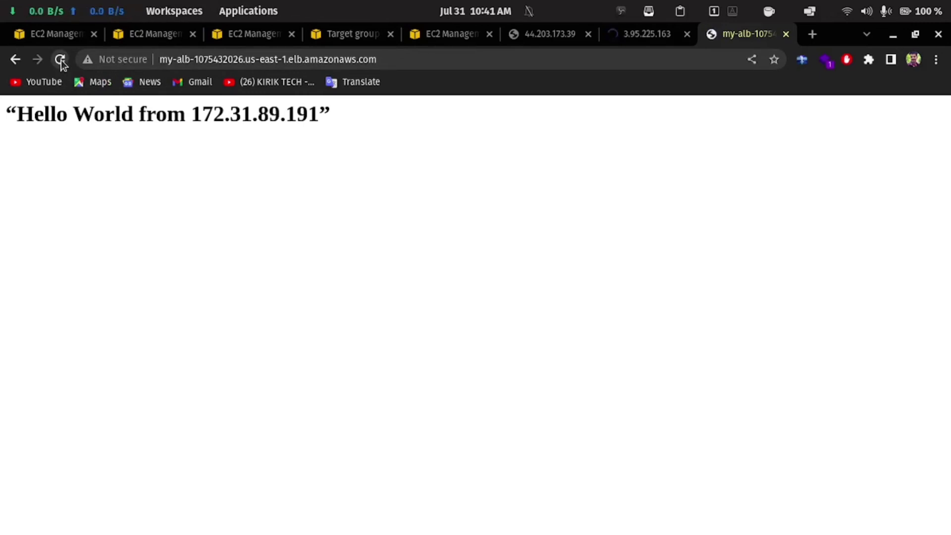
left_click(61, 59)
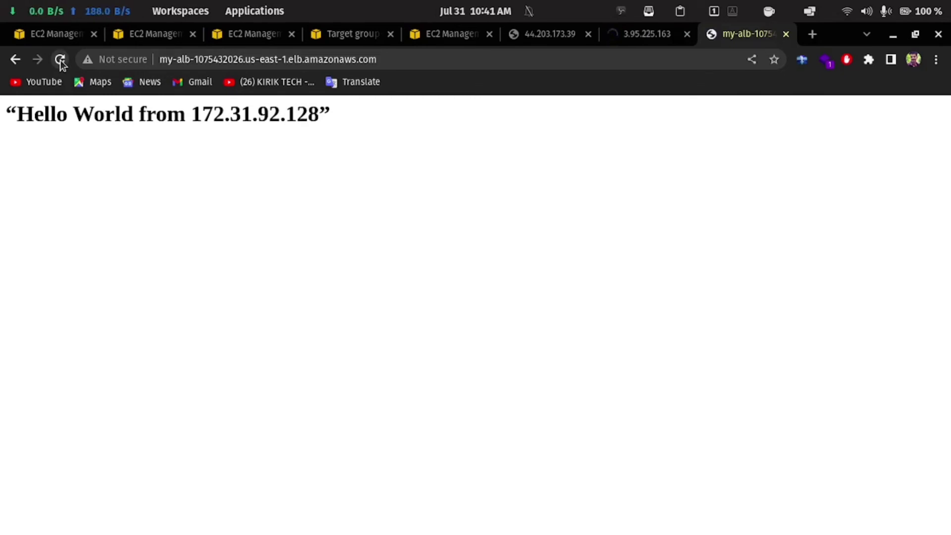
left_click(60, 59)
left_click(60, 59)
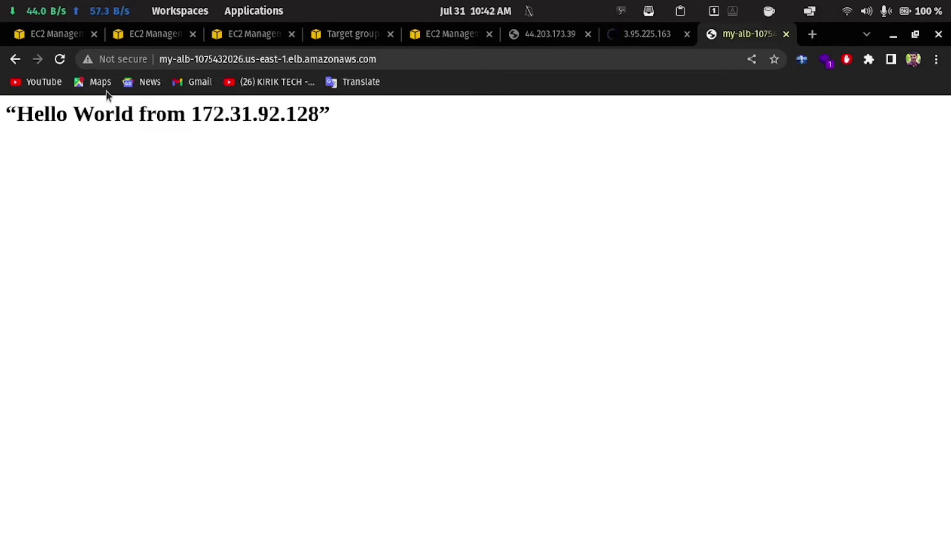
left_click(63, 58)
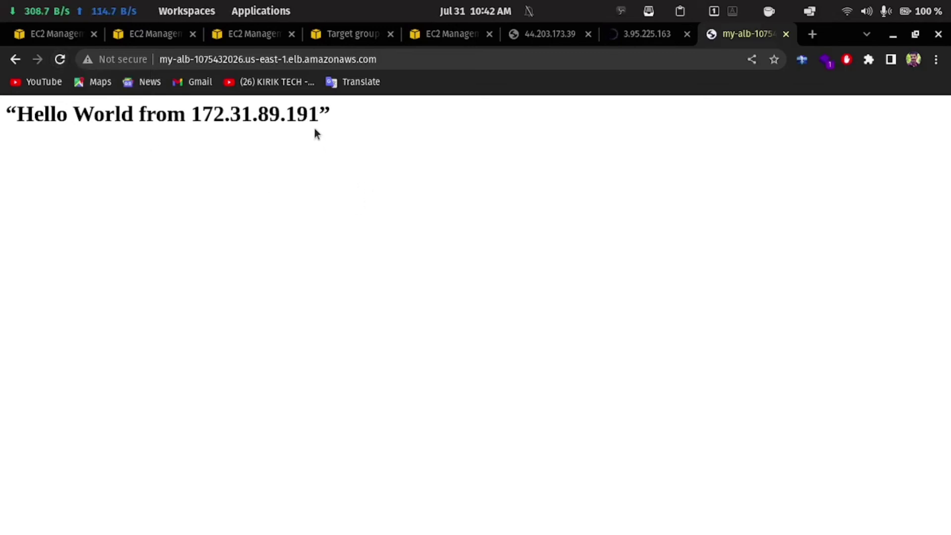
left_click(61, 58)
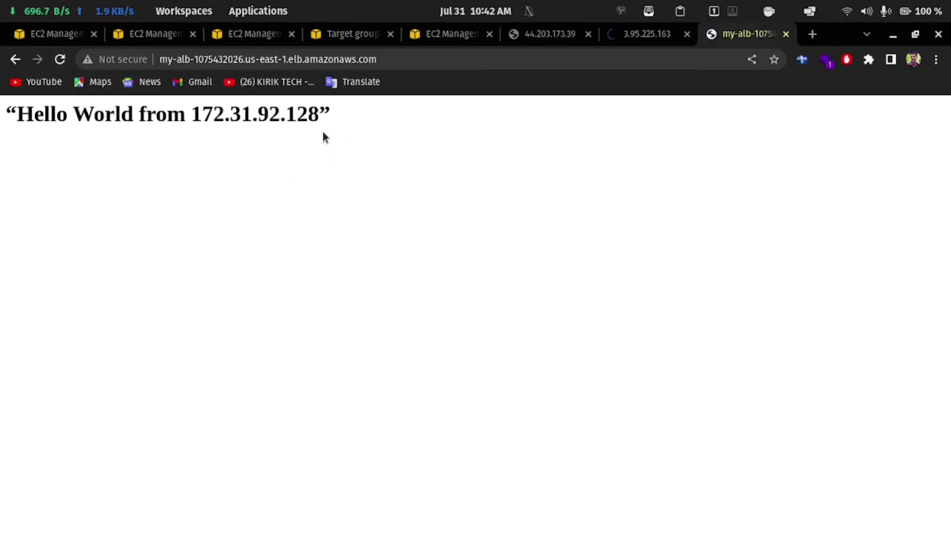
left_click(62, 58)
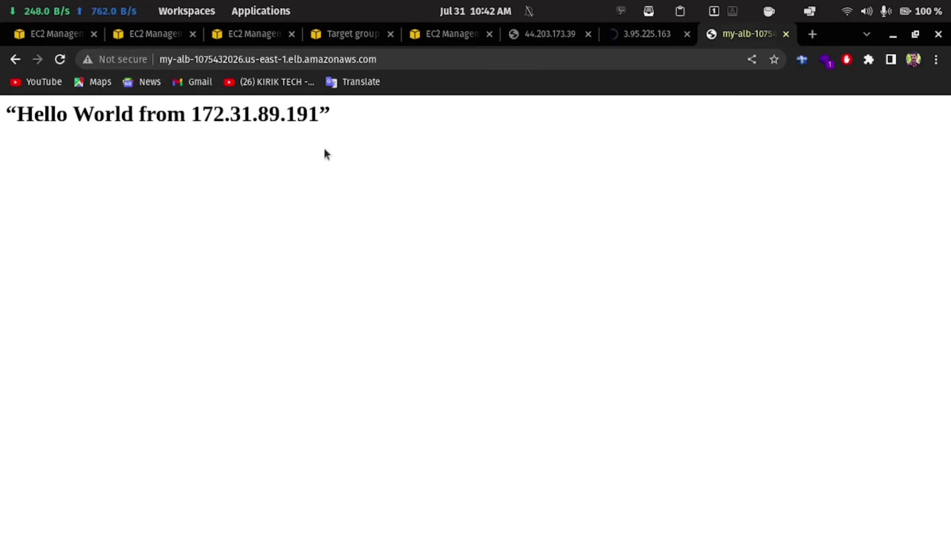
- Close the browser tabs for the direct server addresses 3.95.225.163 and 44.203.173.39
left_click(651, 32)
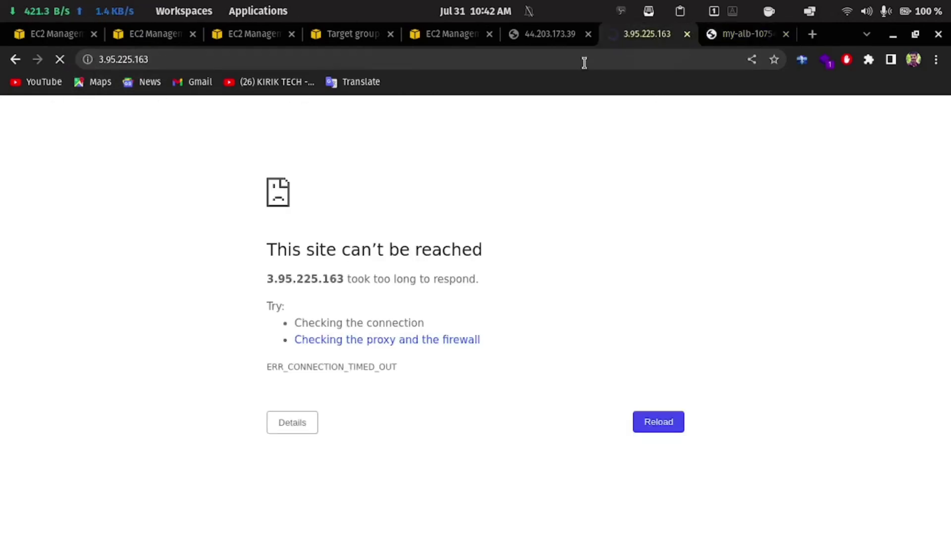
left_click(686, 37)
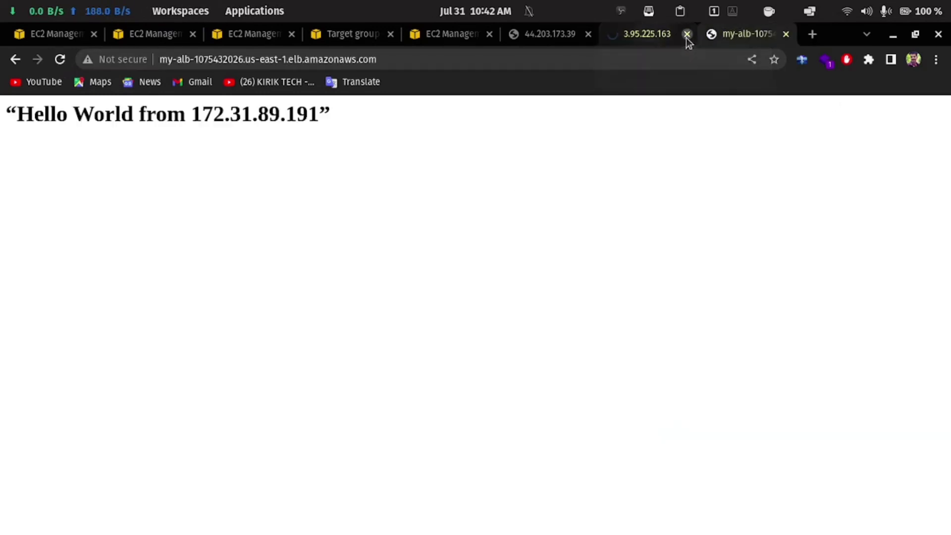
left_click(589, 35)
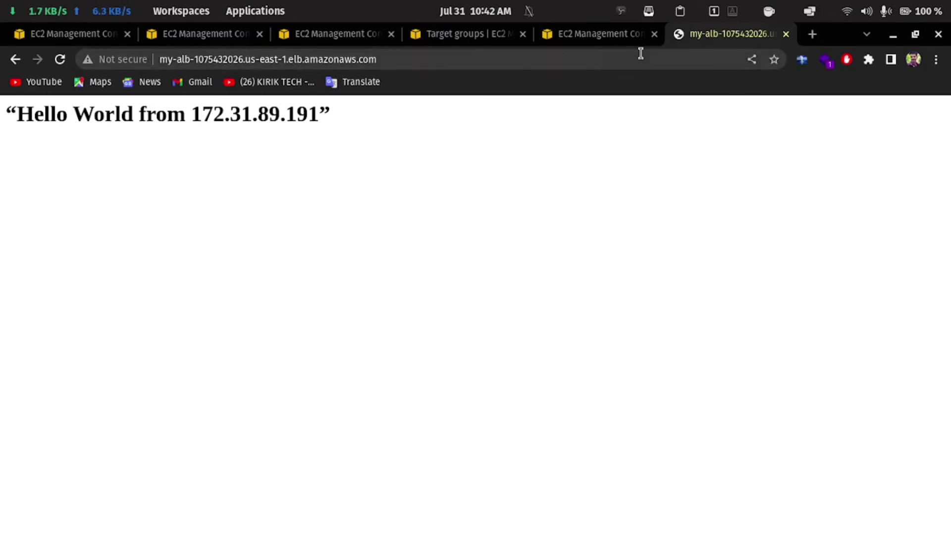
- Go to the open target group page and refresh its registered targets to examine their health status
left_click(87, 32)
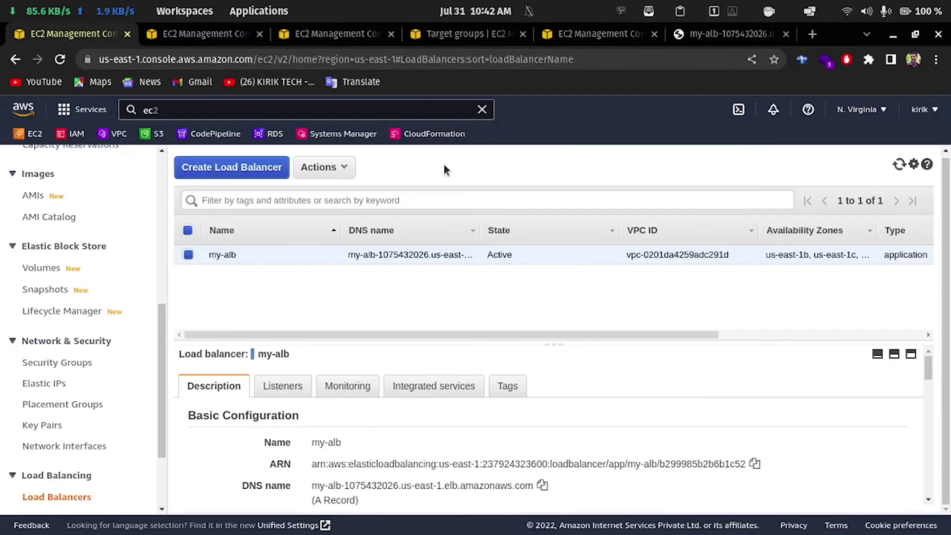
left_click(346, 33)
scroll(420, 380, "down", 3)
scroll(419, 380, "up", 3)
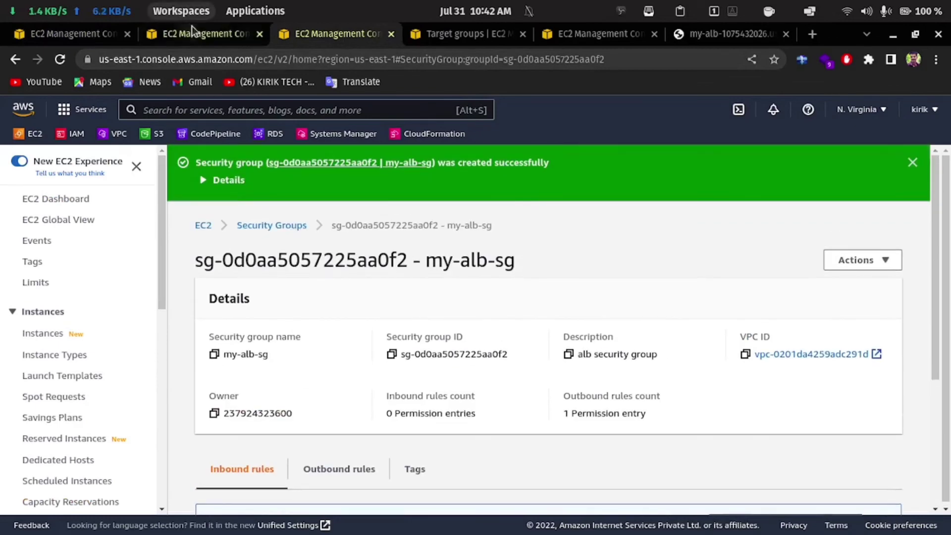
left_click(476, 32)
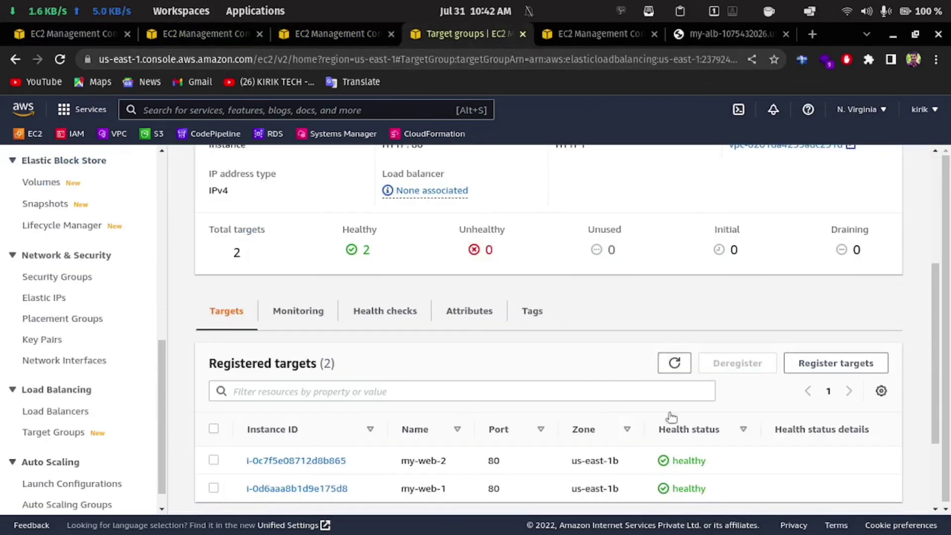
left_click(675, 362)
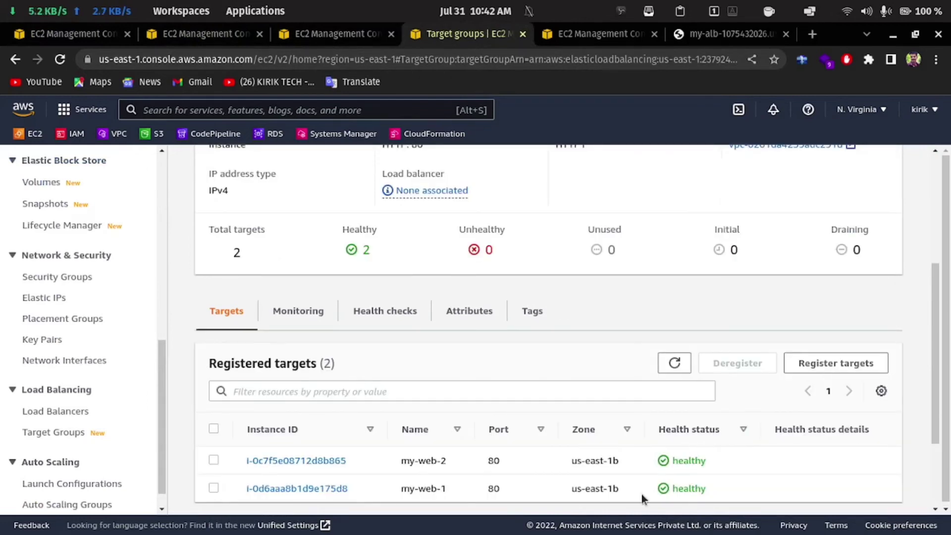
mouse_move(336, 532)
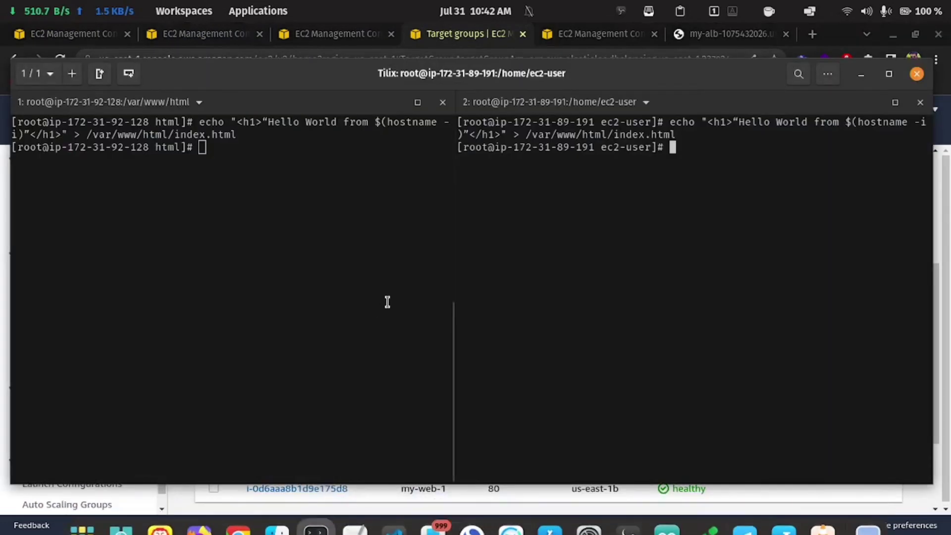
left_click(314, 276)
type("htt")
key("BackSpace")
key("BackSpace")
key("BackSpace")
type("systemcr")
key("BackSpace")
type("tl status https")
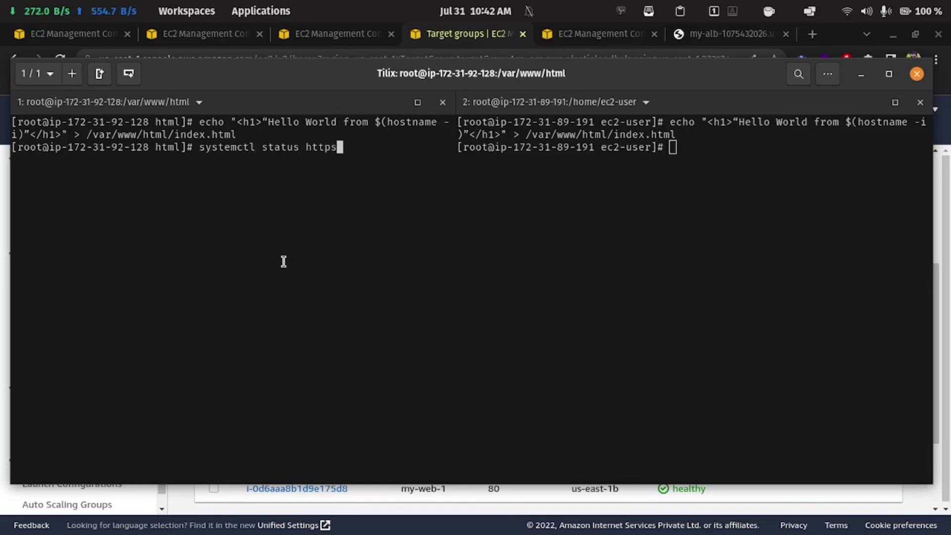
key("Return")
key("Up")
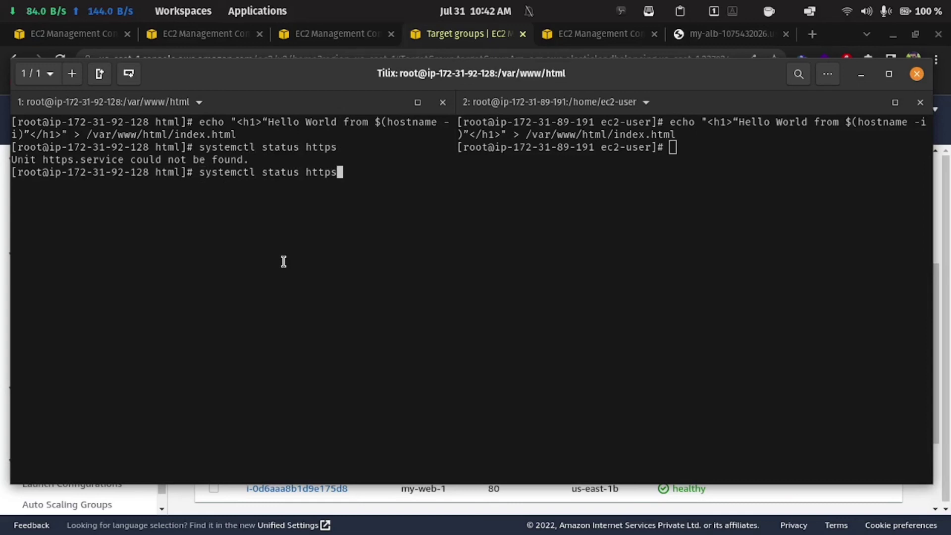
key("BackSpace")
type("d")
key("Return")
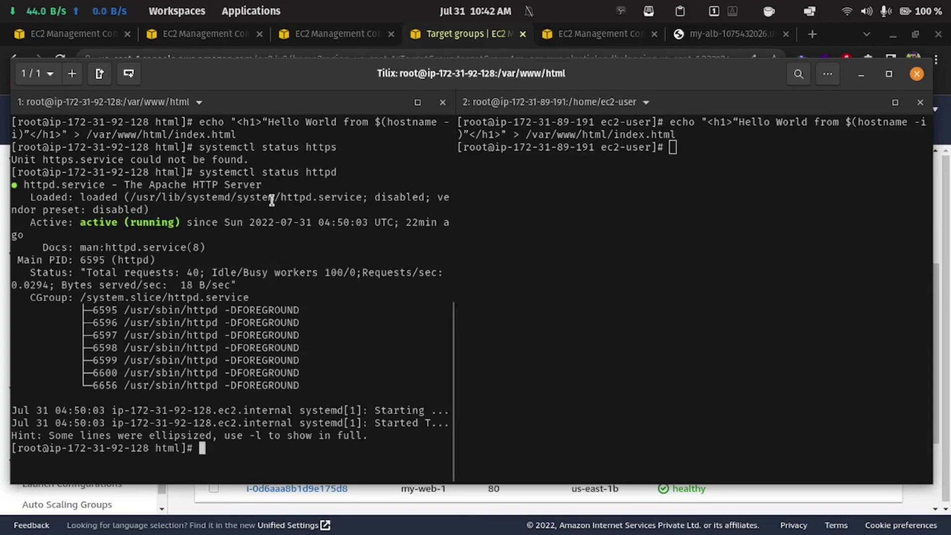
key("Up")
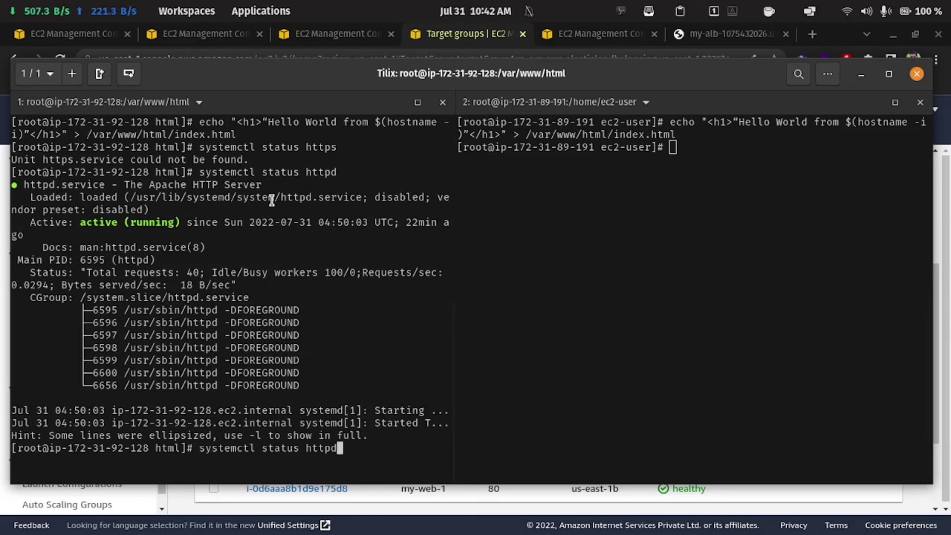
key("Left")
key("Left")
key("Left")
key("Left")
key("Left")
key("Left")
key("BackSpace")
key("BackSpace")
key("BackSpace")
key("BackSpace")
type("op")
key("Return")
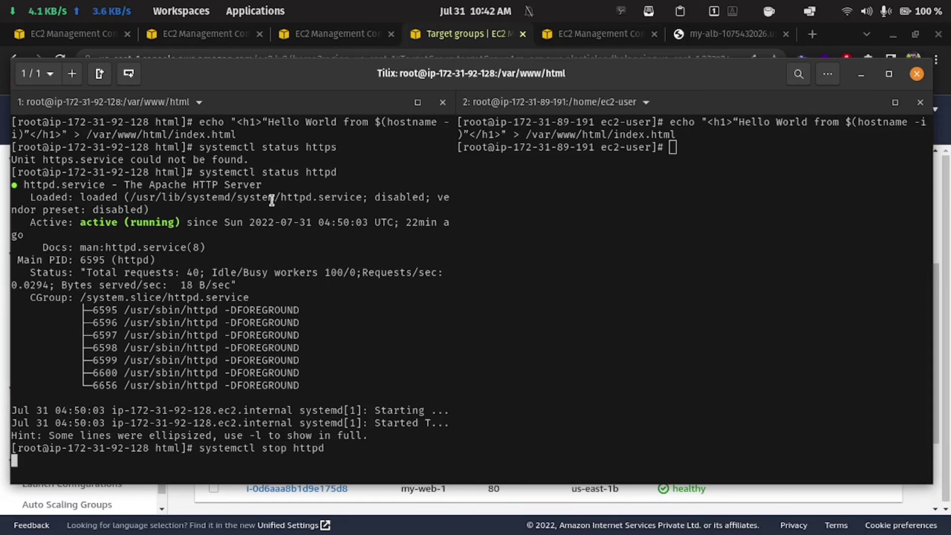
key("Up")
key("Up")
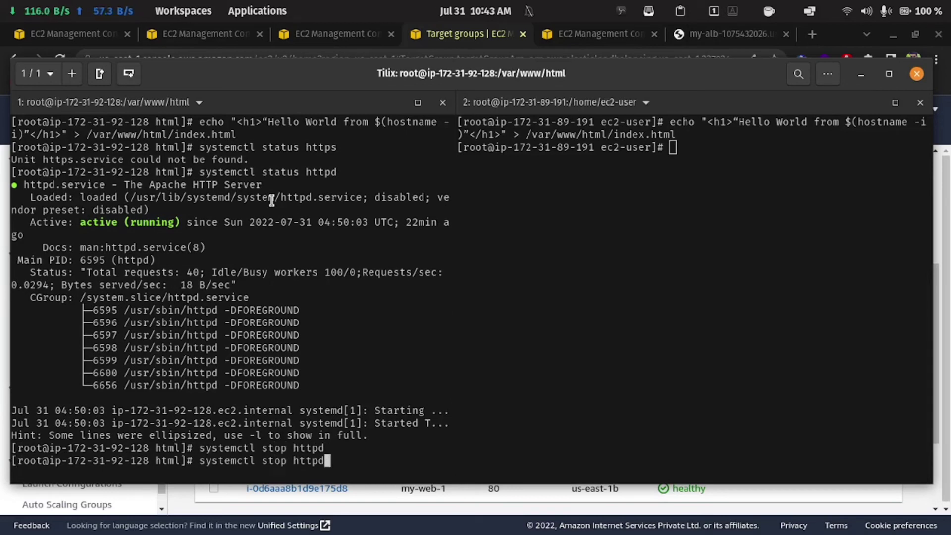
key("Return")
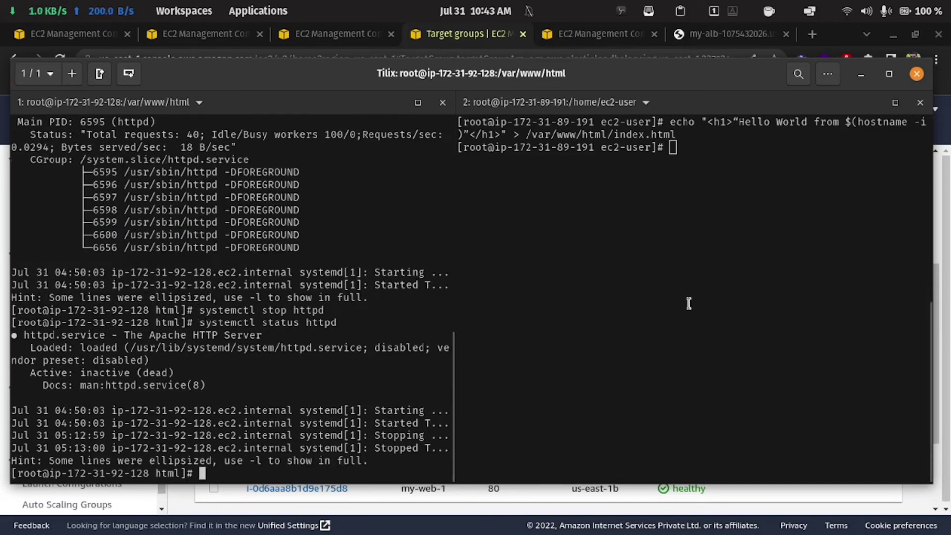
- Return to the browser's target group page and refresh the registered targets repeatedly to check their health after stopping httpd
left_click(949, 342)
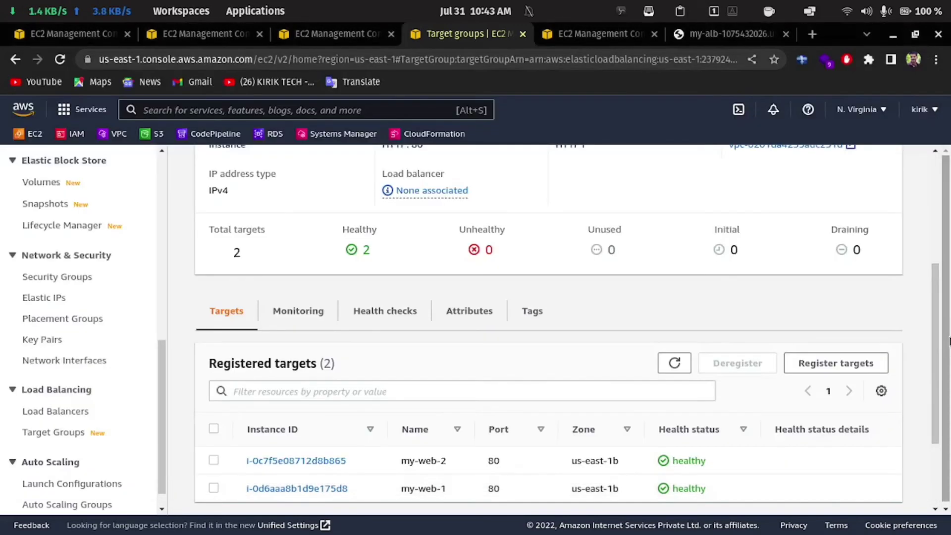
left_click(675, 363)
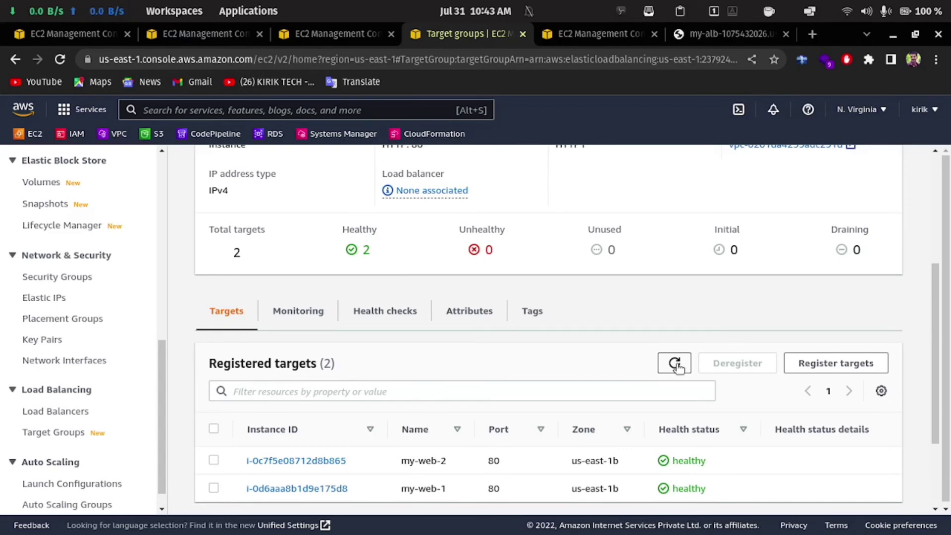
left_click(674, 364)
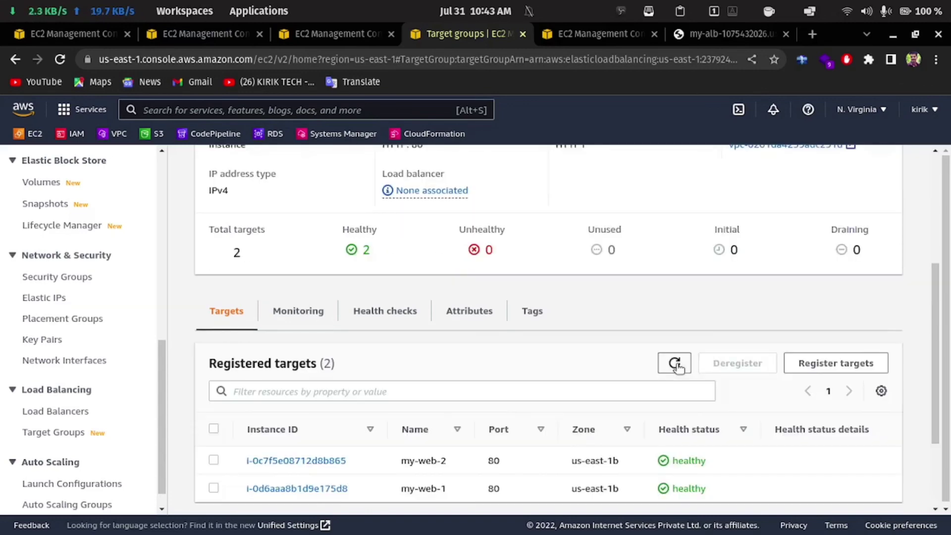
left_click(676, 364)
left_click(675, 364)
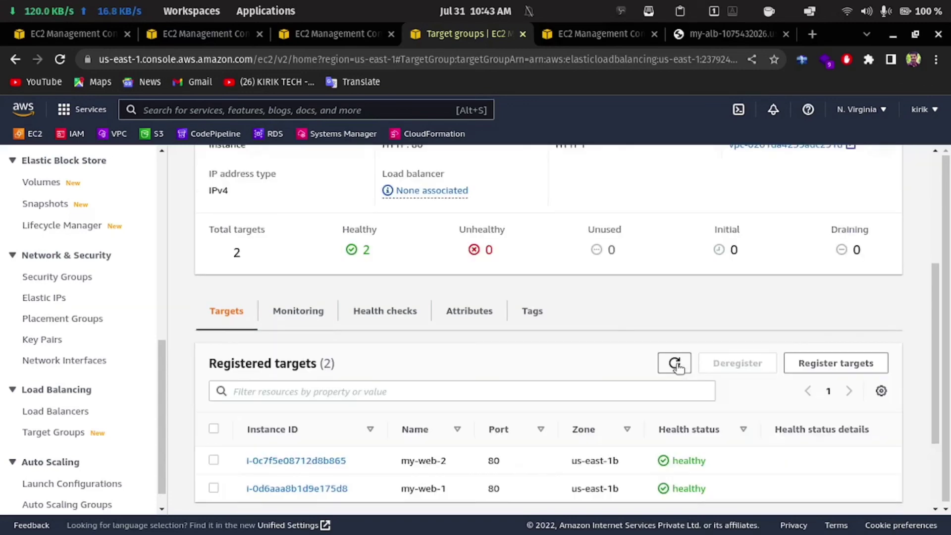
left_click(675, 364)
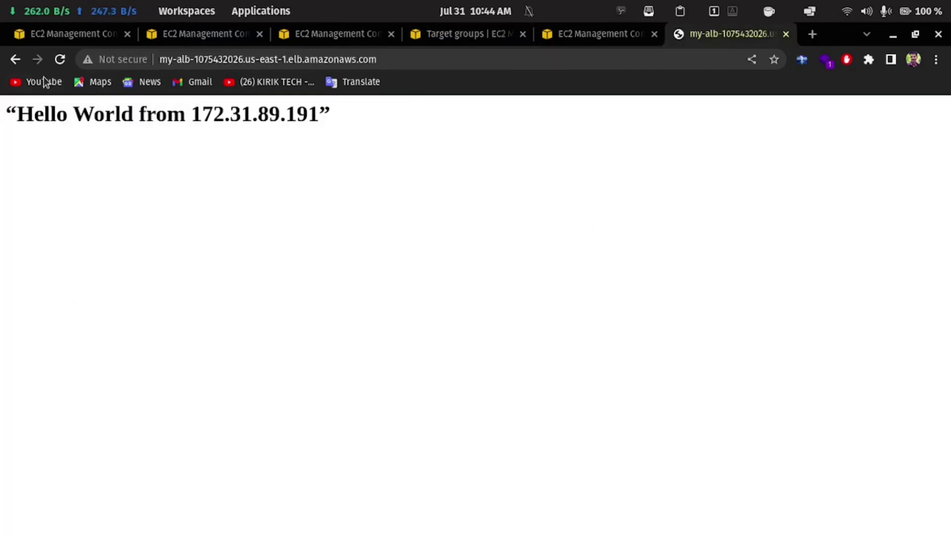
left_click(59, 60)
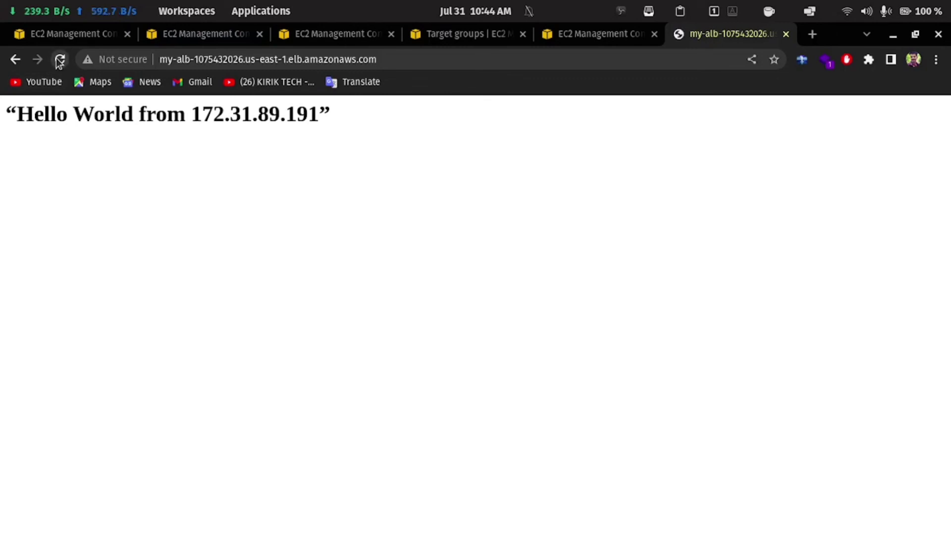
left_click(60, 59)
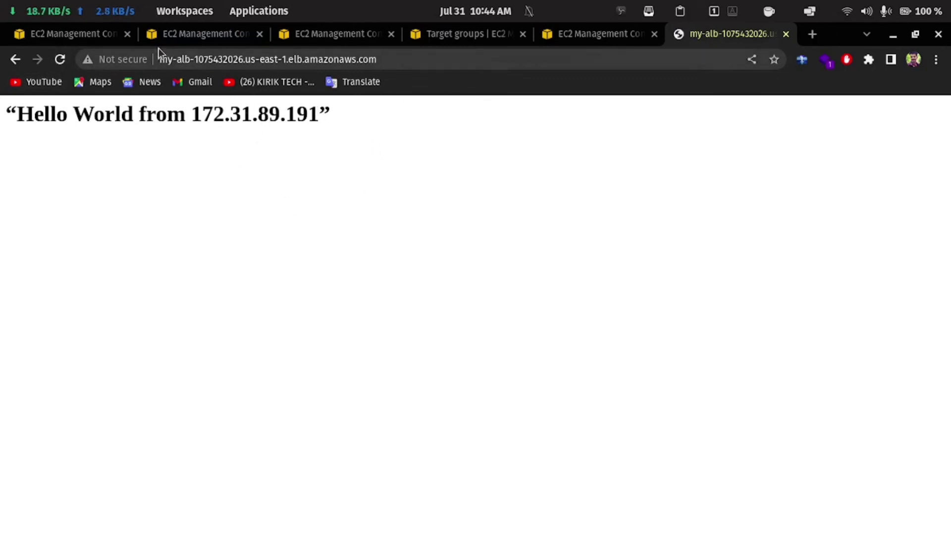
- Refresh the target group's registered targets and reload the my-alb DNS page to check which server responds with httpd stopped
left_click(461, 35)
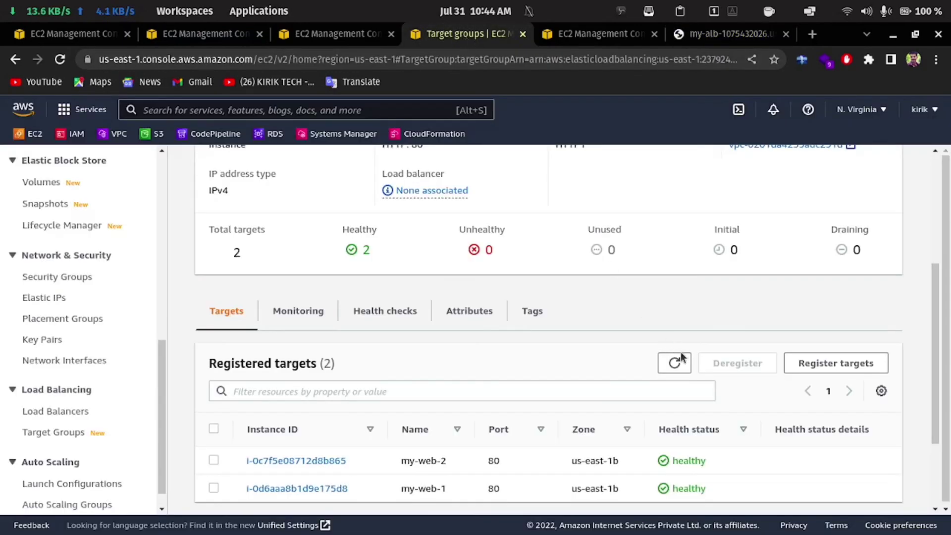
left_click(686, 361)
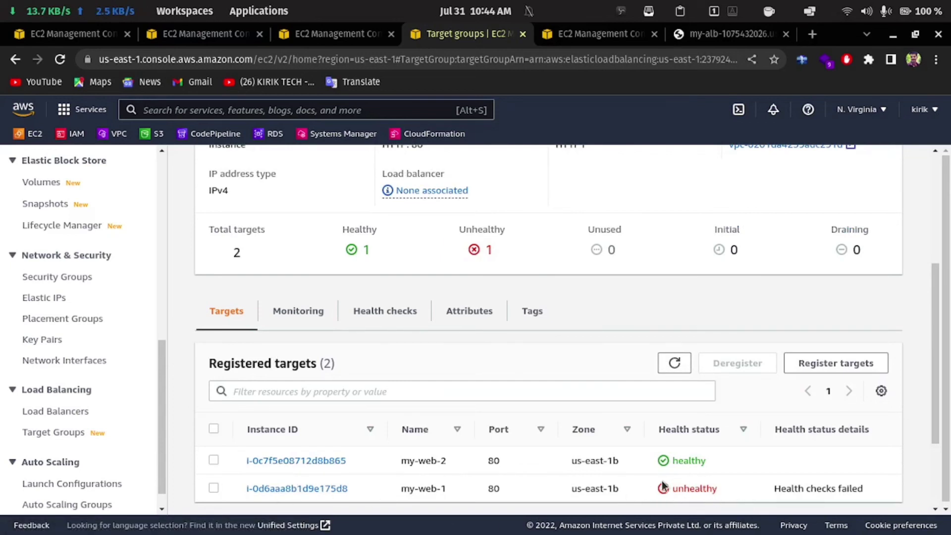
left_click(708, 39)
left_click(67, 60)
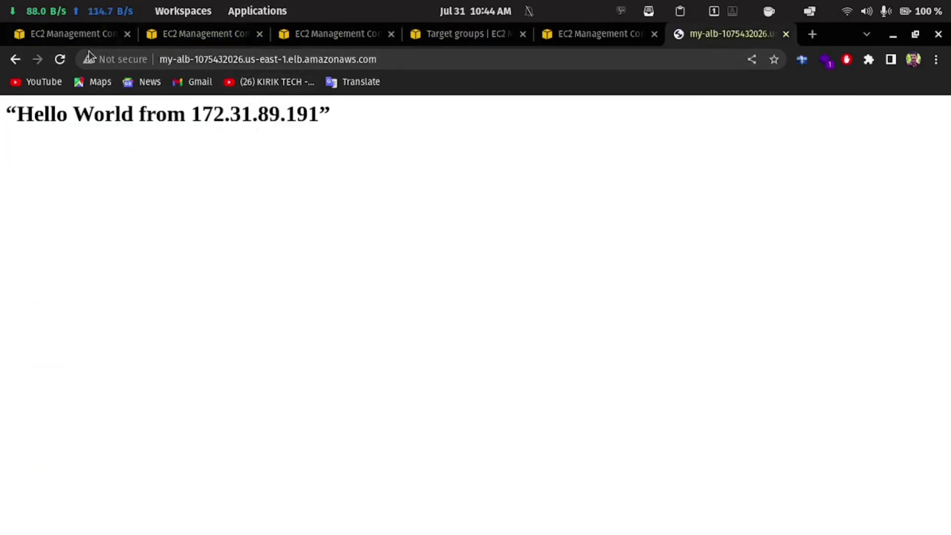
left_click(60, 59)
mouse_move(320, 530)
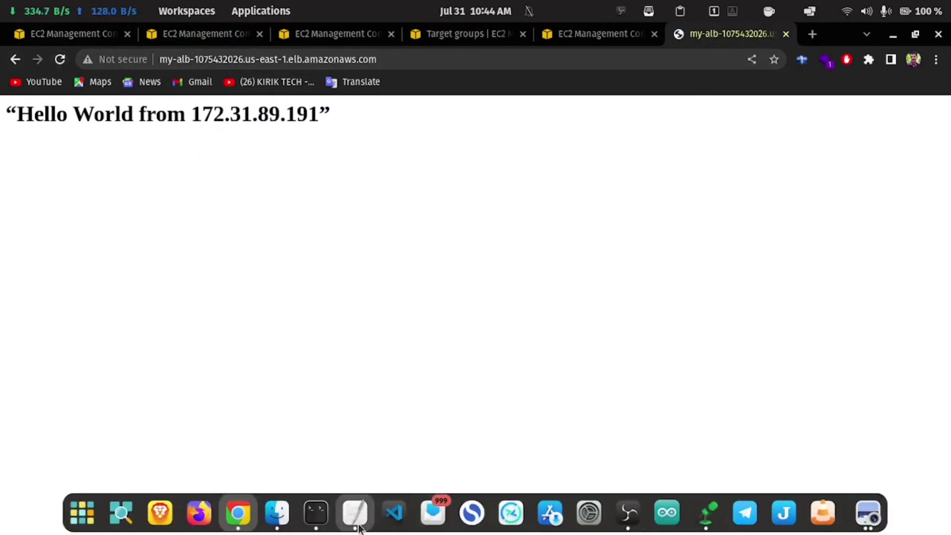
left_click(320, 529)
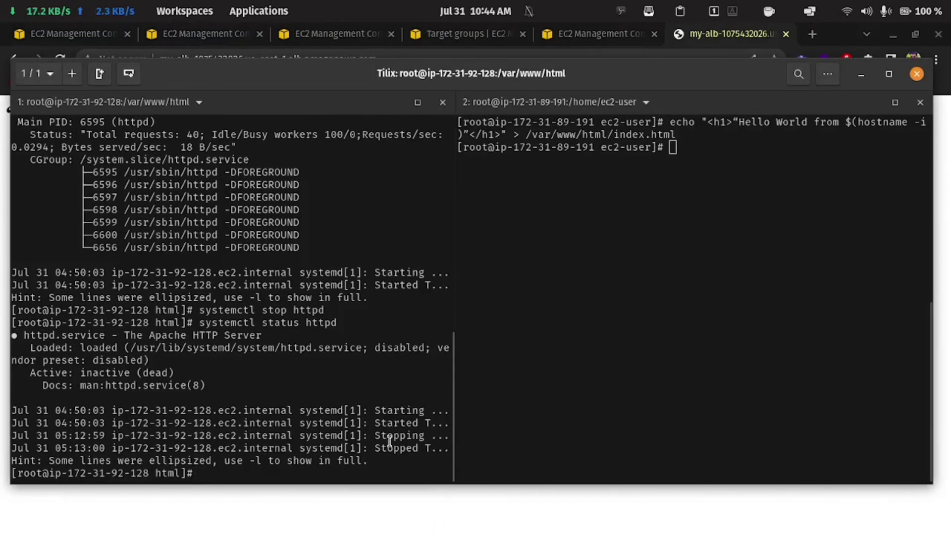
key("Up")
key("Left")
key("Left")
key("Left")
key("Left")
key("Left")
key("Left")
key("BackSpace")
key("BackSpace")
key("BackSpace")
type("rt")
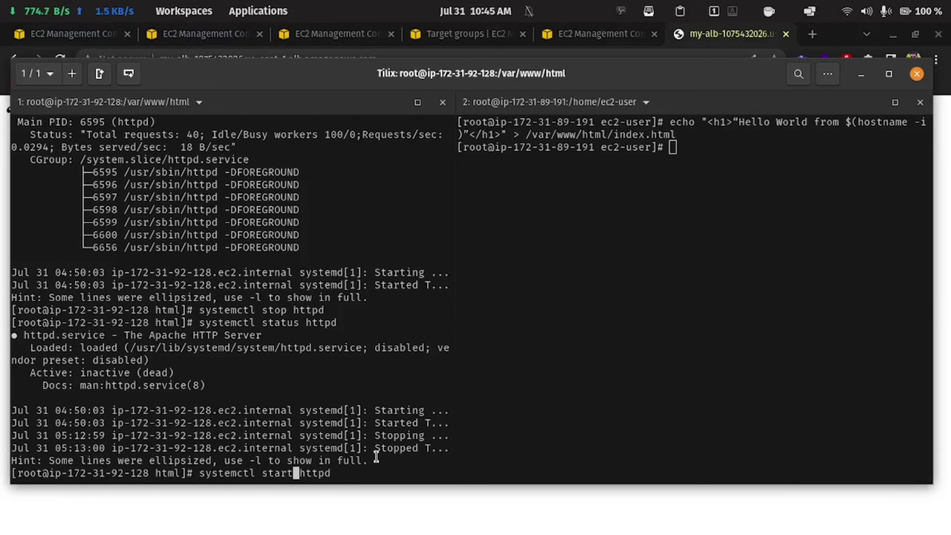
key("Return")
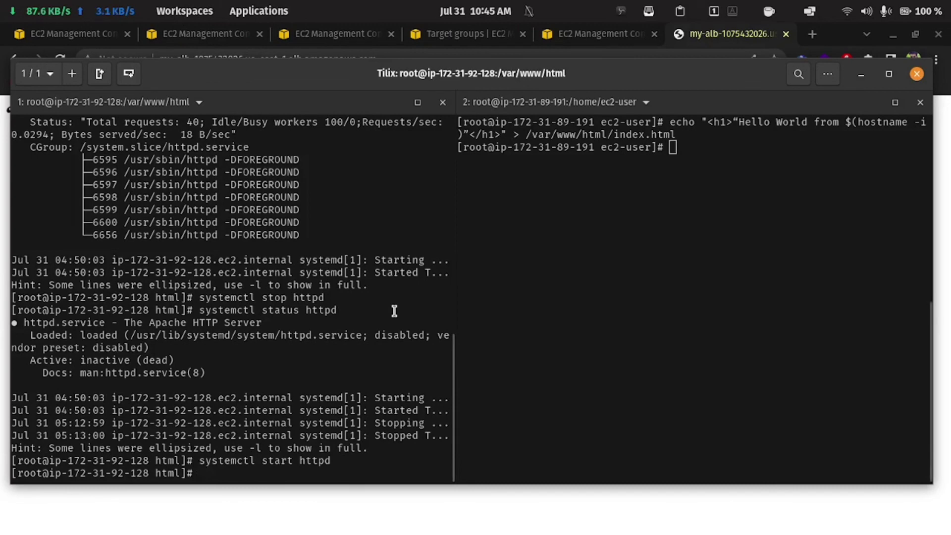
key("Up")
key("Up")
key("Return")
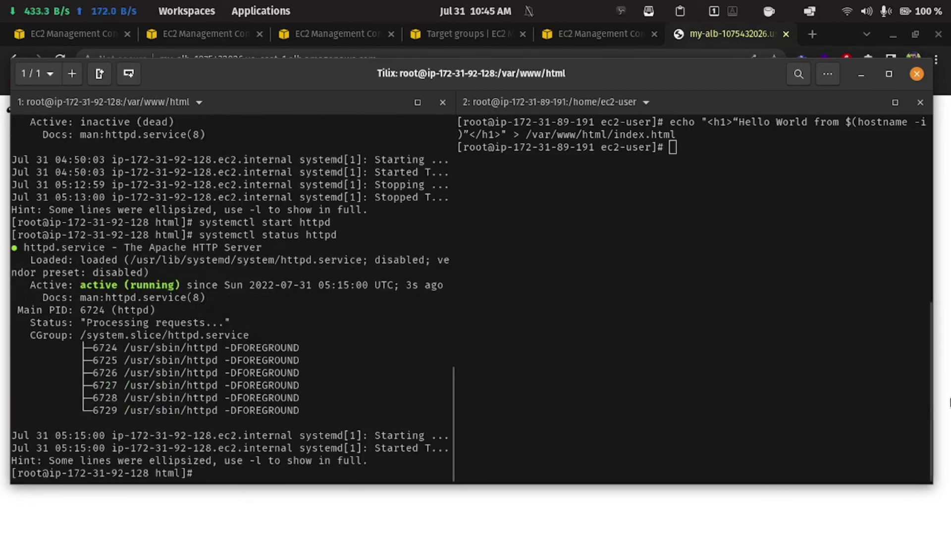
- Return to Chrome, refresh the target group's registered targets, and reload the my-alb DNS page after restarting httpd
left_click(752, 511)
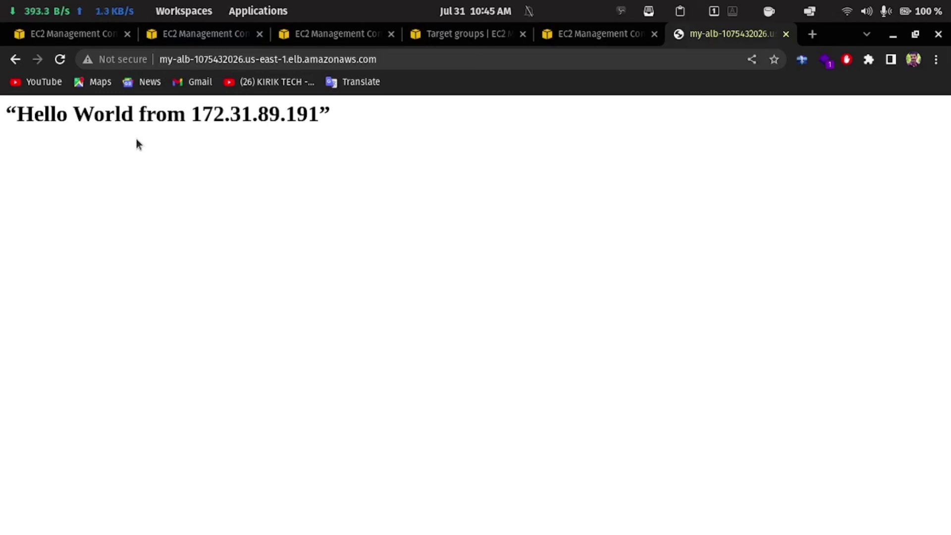
mouse_move(0, 0)
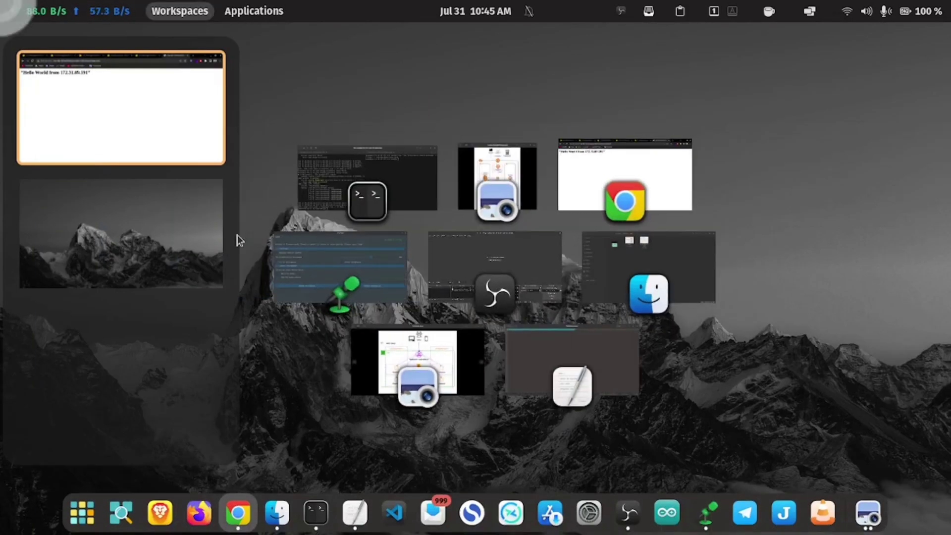
left_click(648, 185)
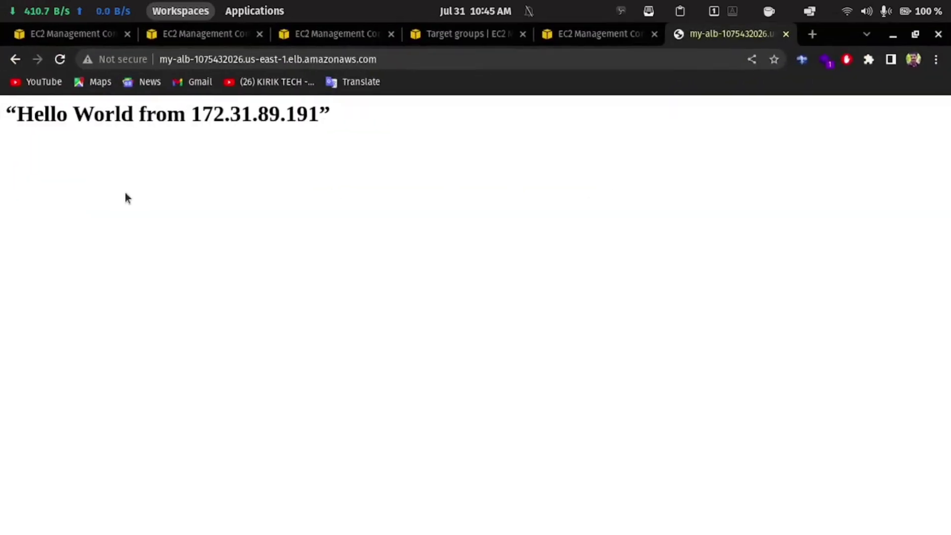
left_click(458, 39)
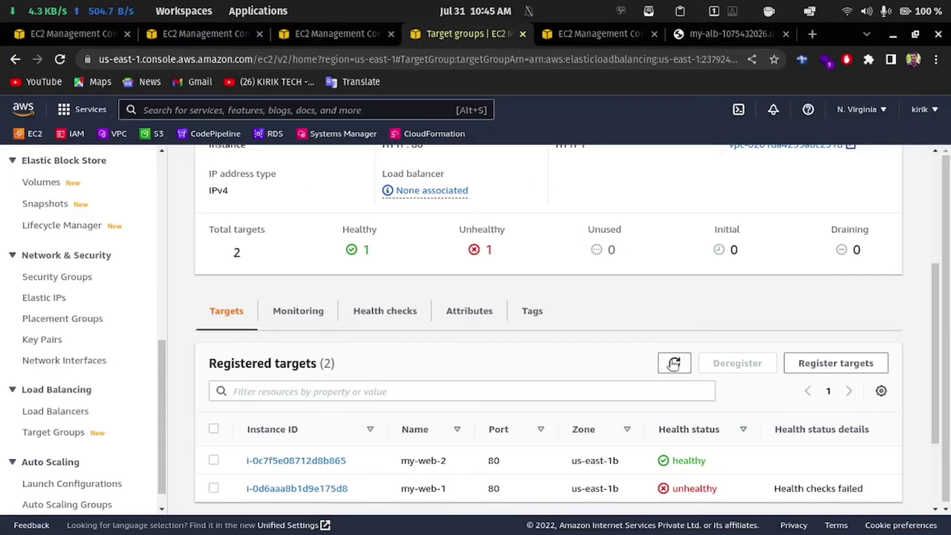
left_click(673, 362)
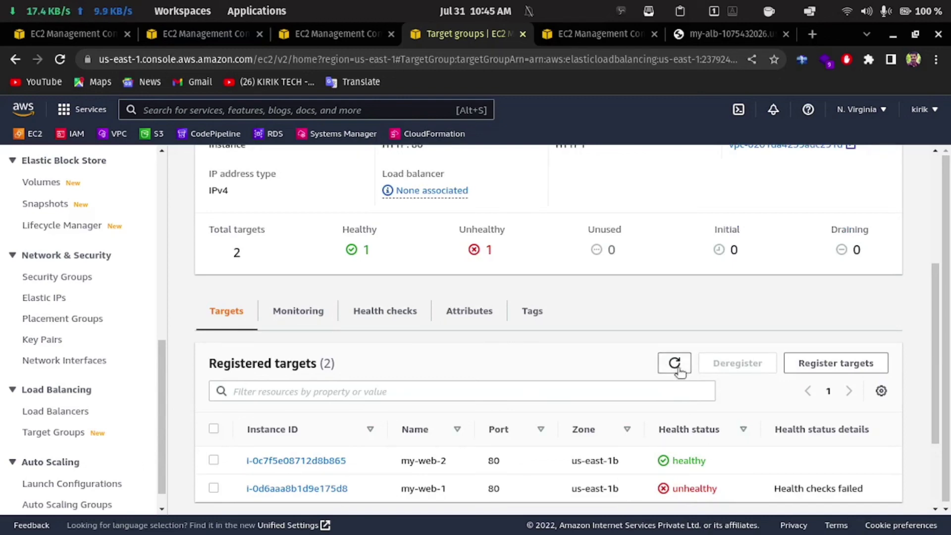
left_click(678, 366)
left_click(679, 367)
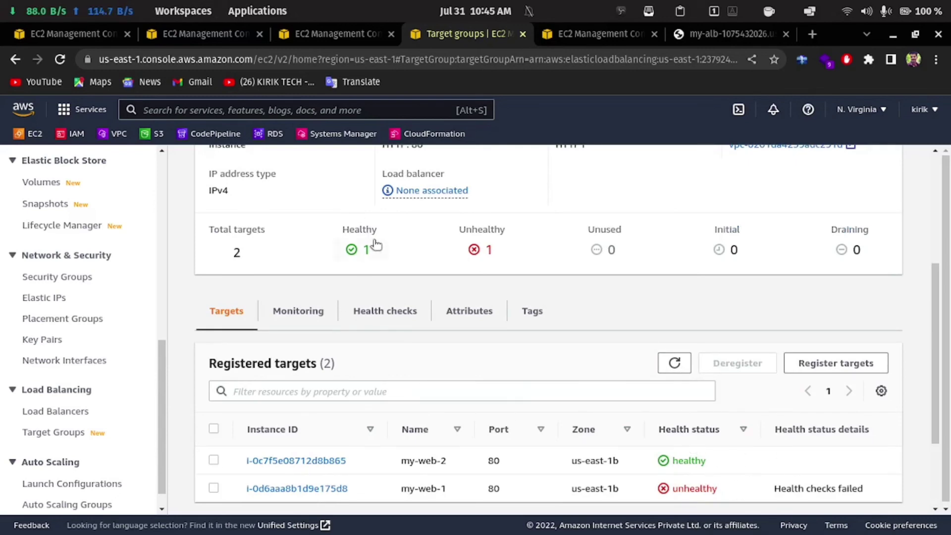
left_click(743, 38)
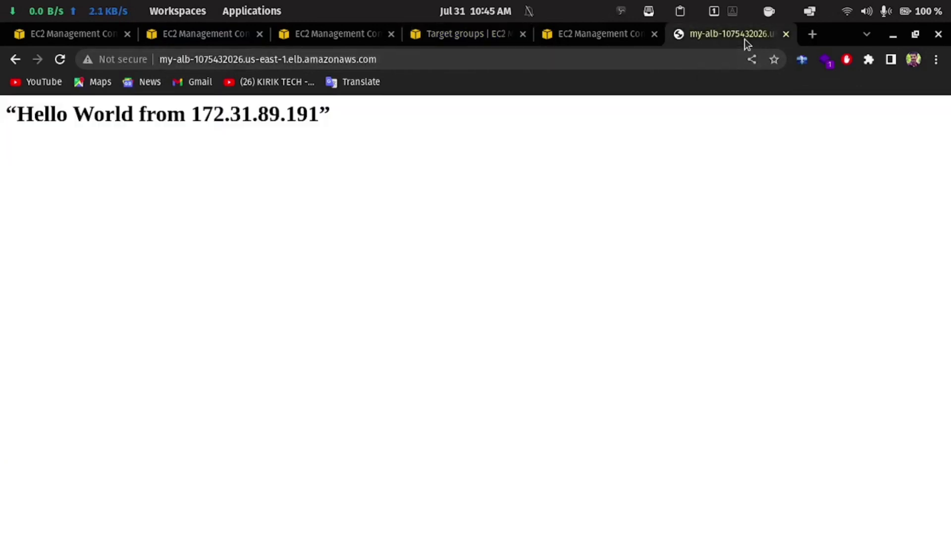
left_click(59, 60)
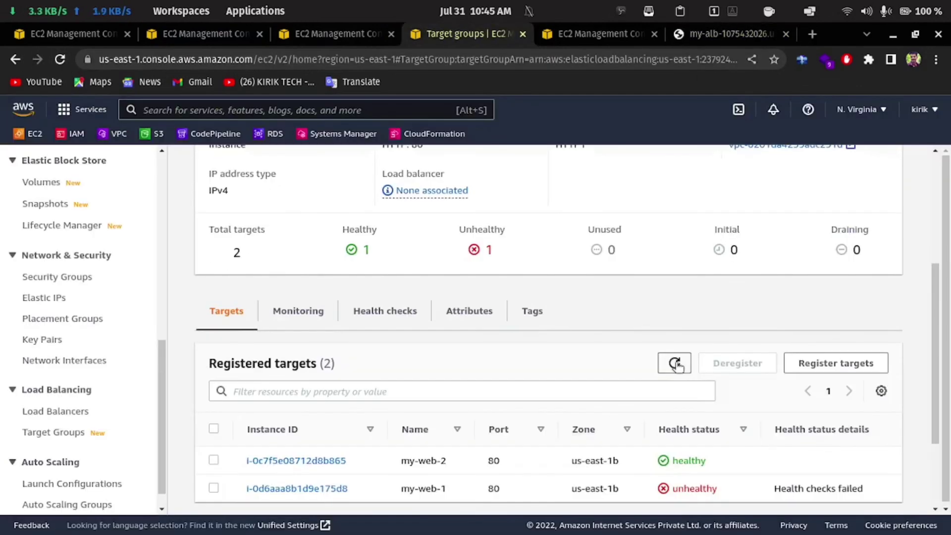
- Refresh the my-tg target group repeatedly and examine the health status of my-web-1 and my-web-2
left_click(676, 364)
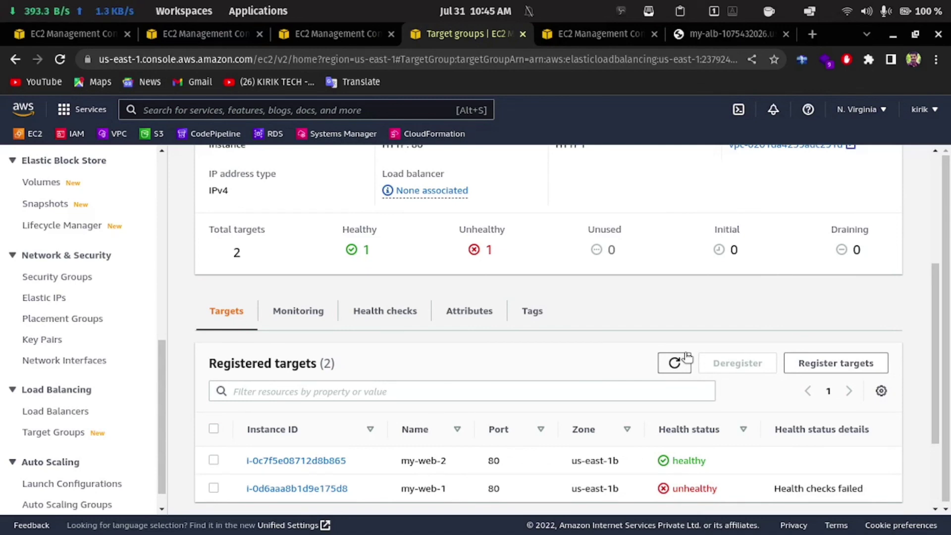
left_click(674, 363)
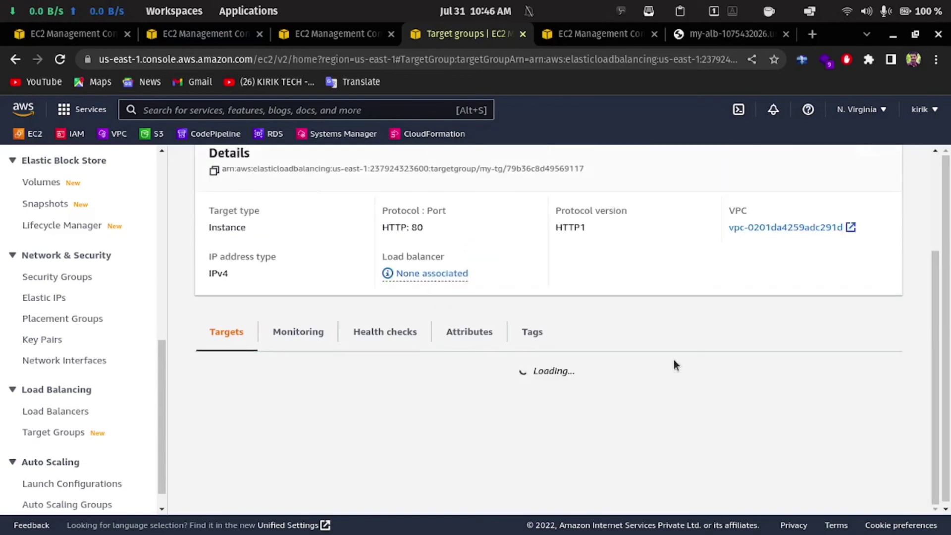
left_click(673, 363)
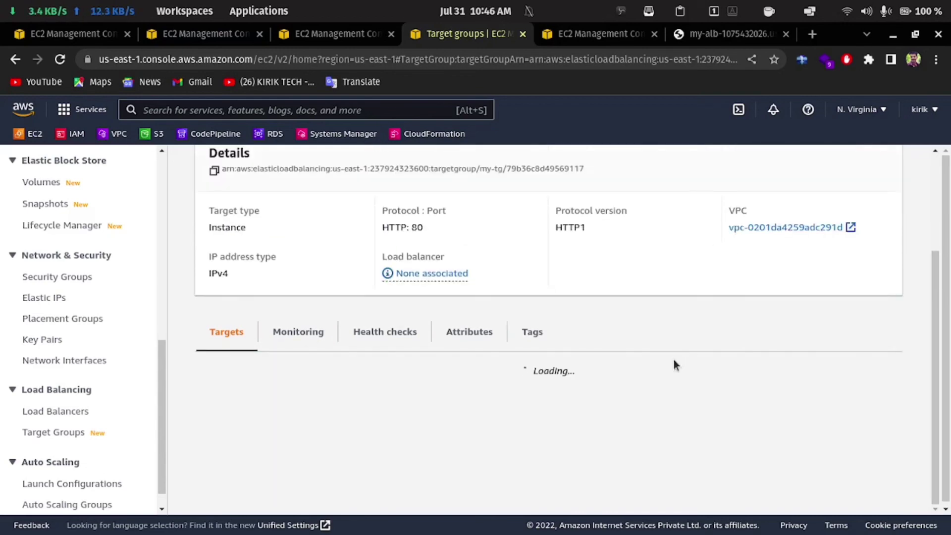
left_click(674, 363)
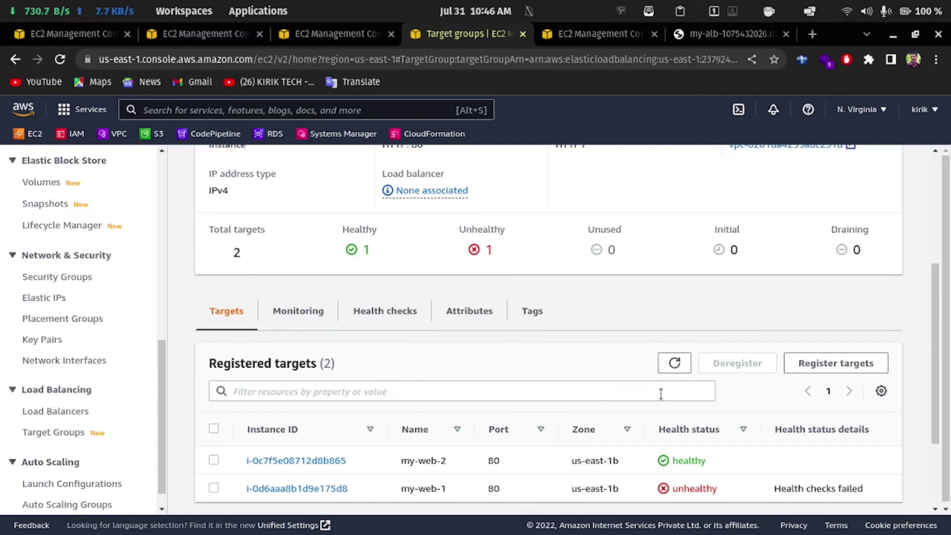
left_click(686, 364)
left_click(685, 364)
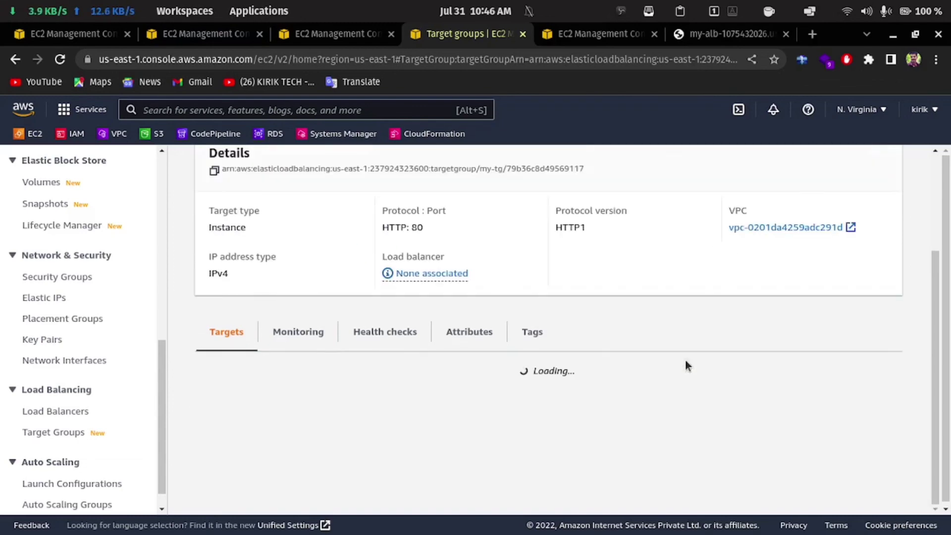
left_click(686, 361)
left_click(674, 365)
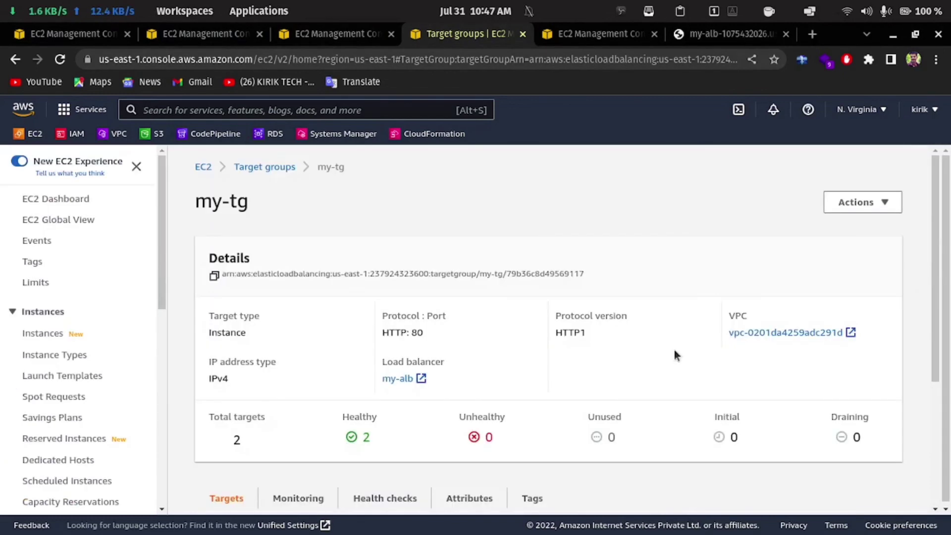
scroll(677, 348, "down", 2)
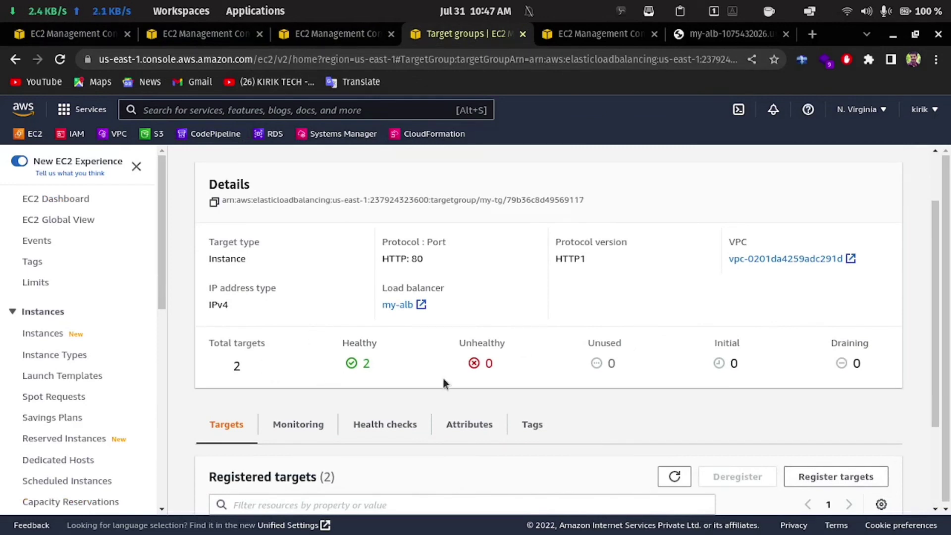
scroll(701, 490, "down", 2)
scroll(700, 490, "down", 1)
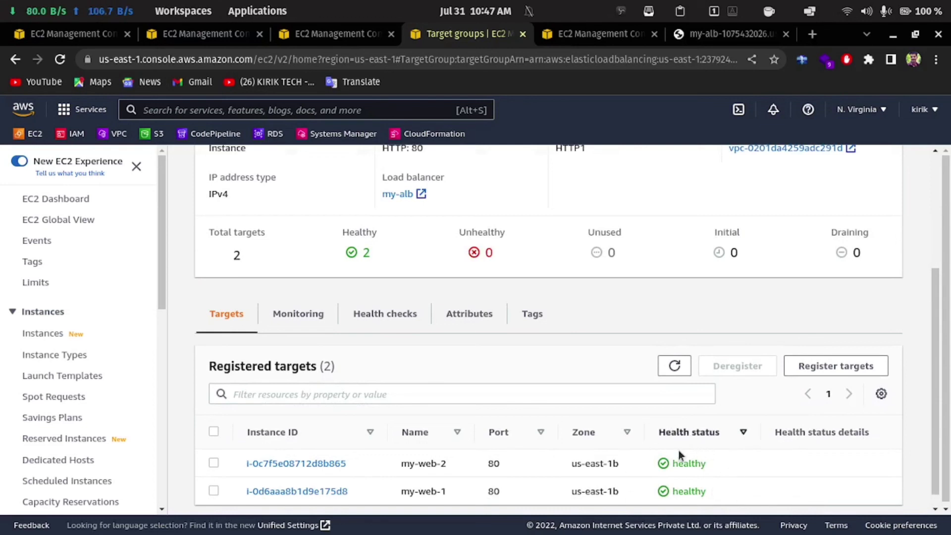
- Reload the my-alb DNS page repeatedly to check whether requests are distributed across both web servers
left_click(731, 30)
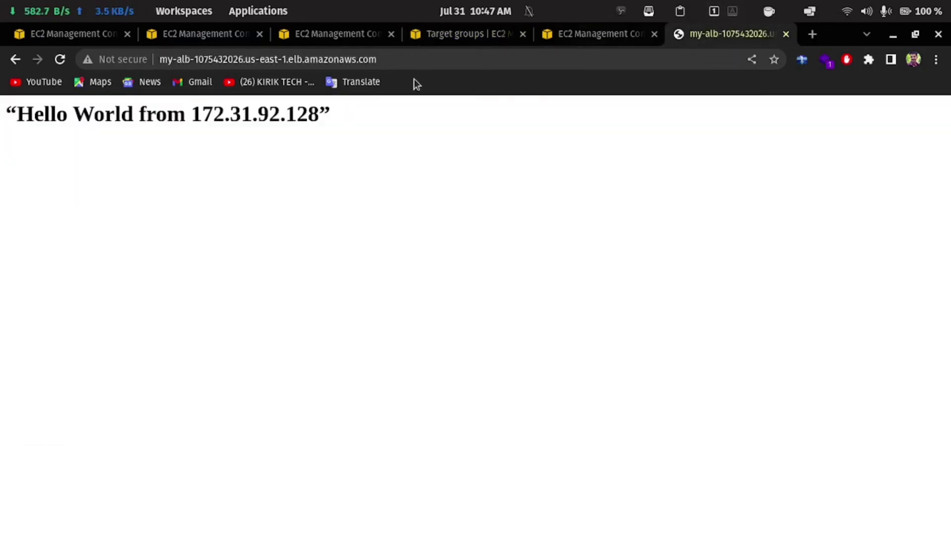
left_click(65, 65)
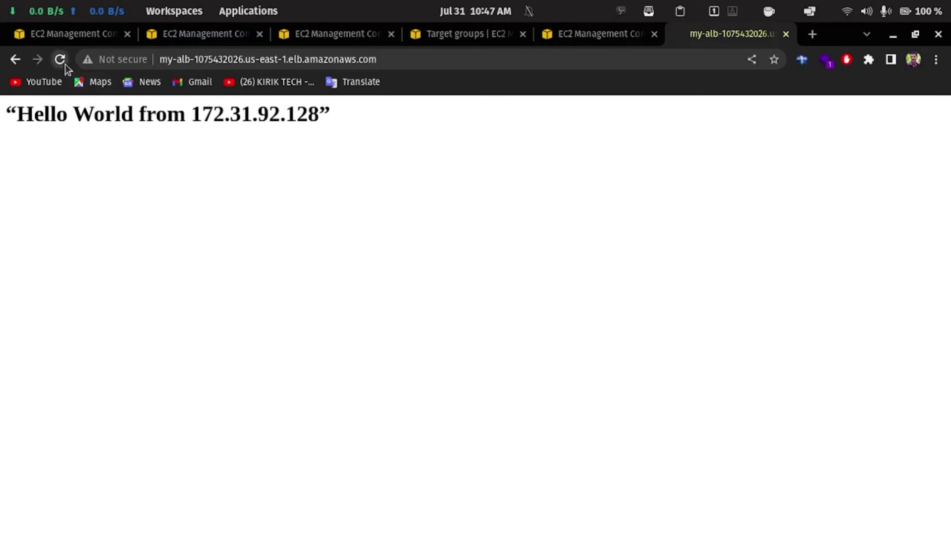
left_click(59, 59)
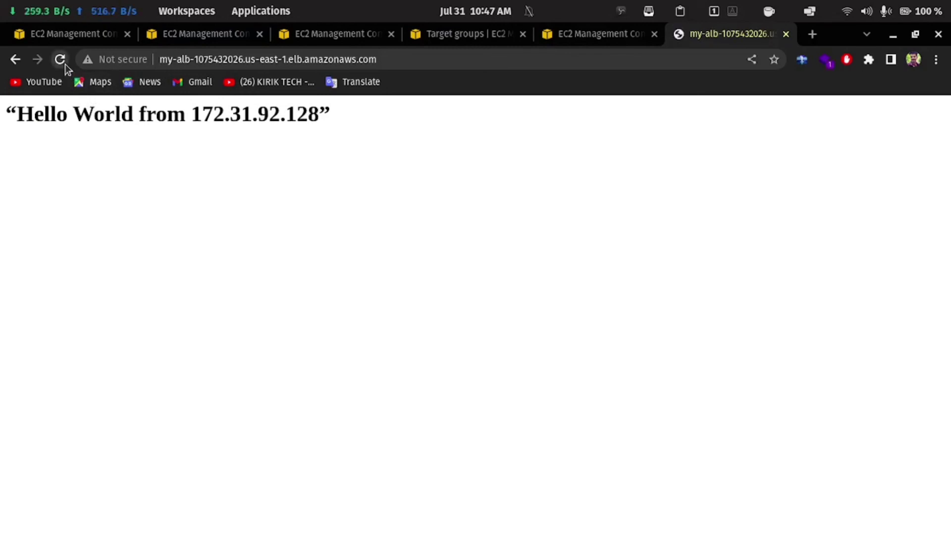
left_click(65, 64)
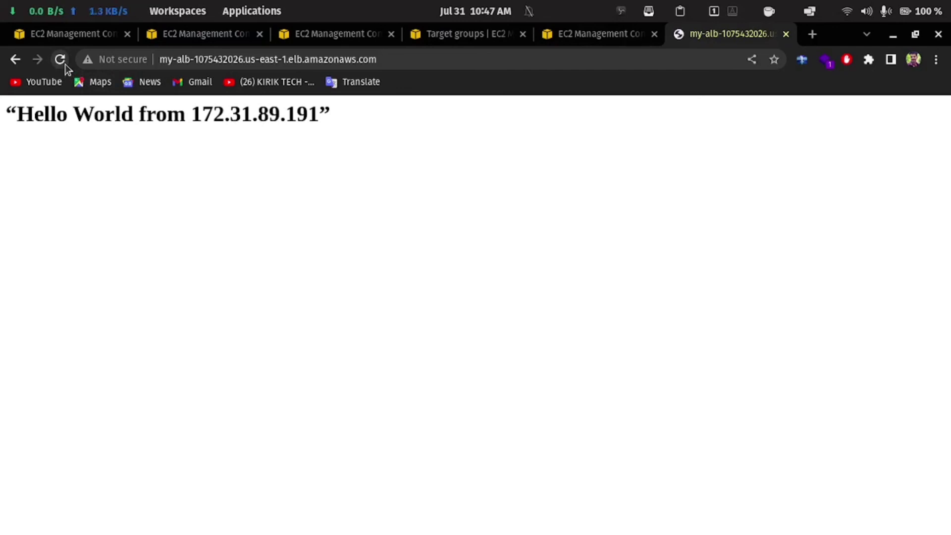
left_click(60, 60)
left_click(60, 60)
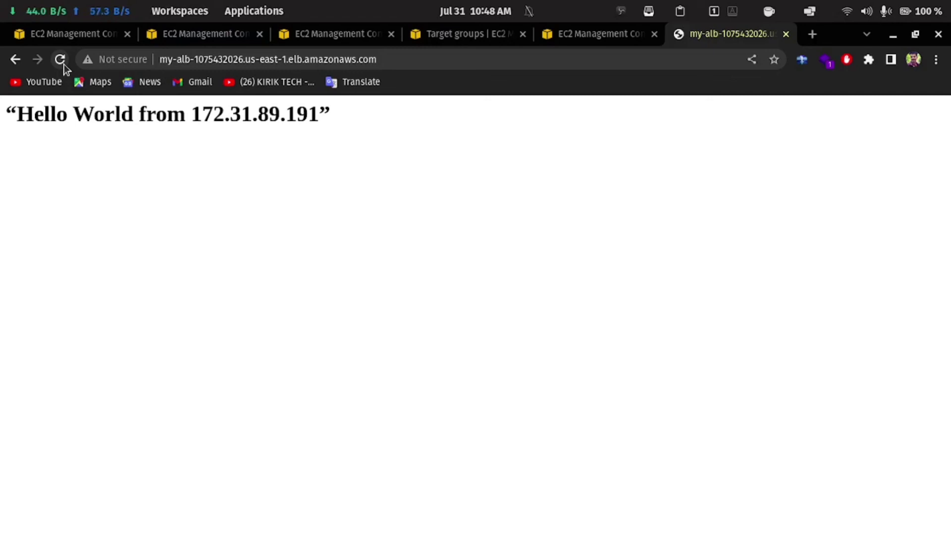
left_click(60, 60)
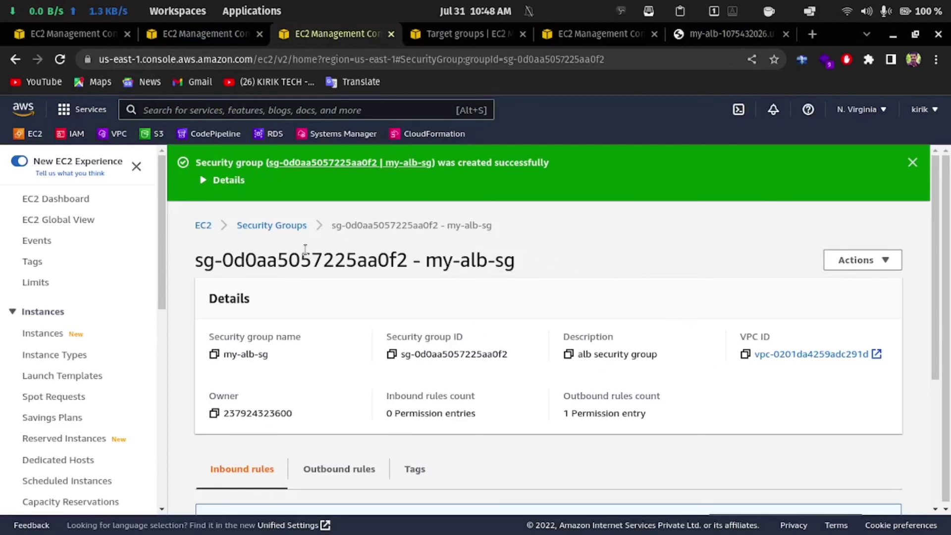
- Open the Security Groups list from the my-alb-sg details page and look through the groups
left_click(296, 225)
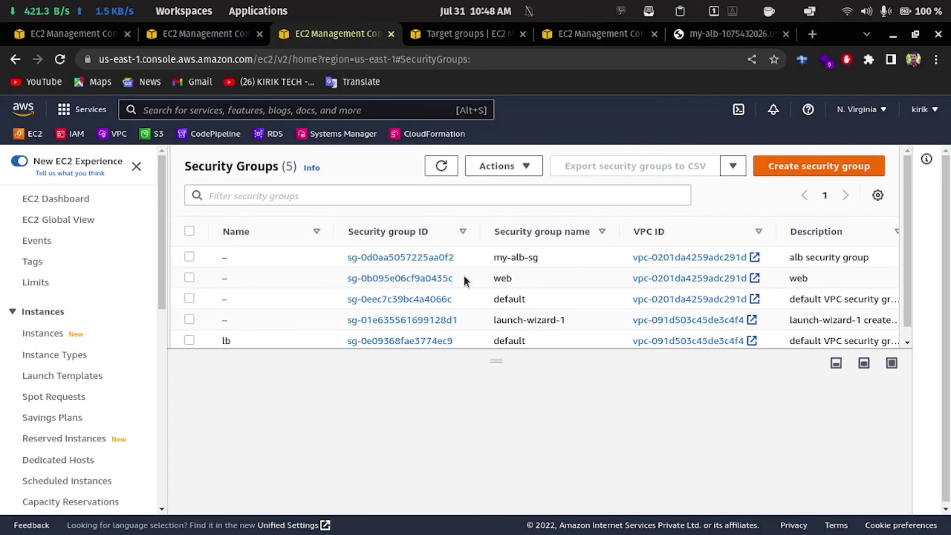
scroll(466, 278, "down", 1)
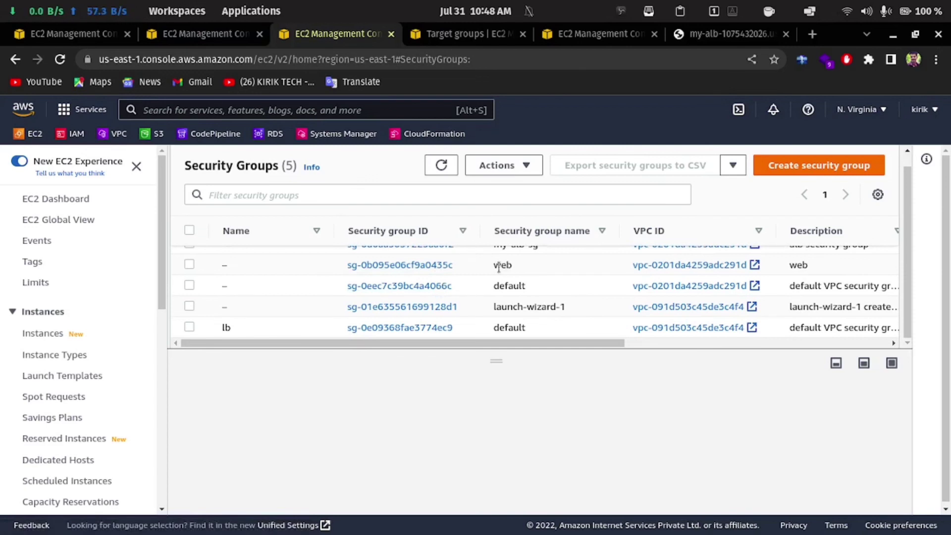
scroll(496, 271, "up", 1)
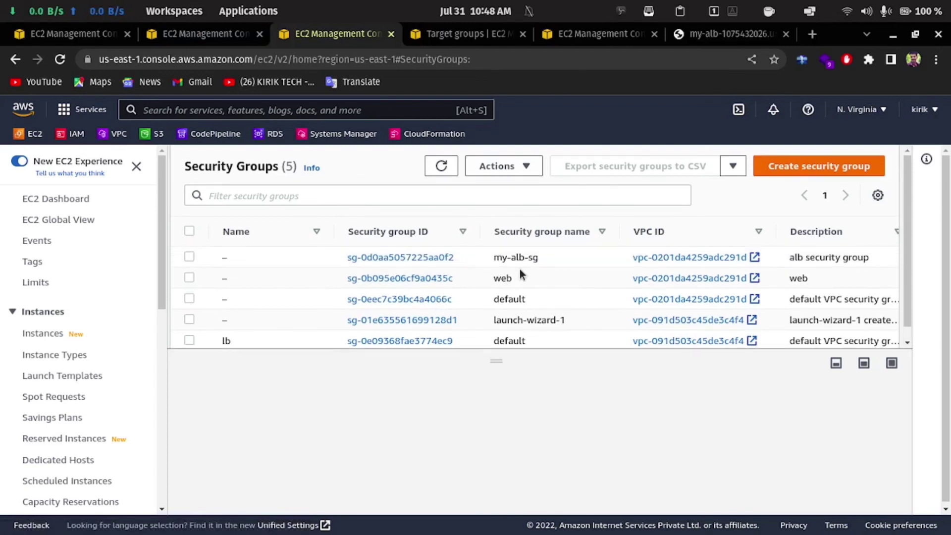